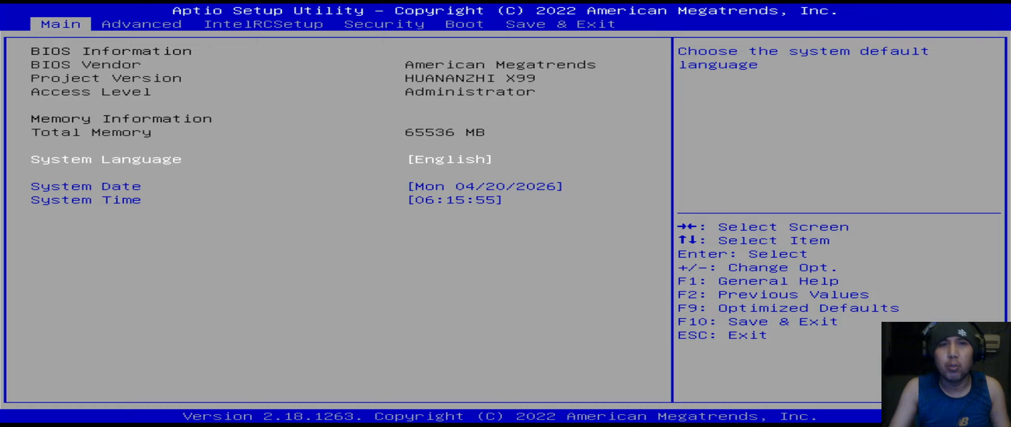
- On the Advanced page, review the ACPI, NCT5532D Super IO and Smart Fan Function submenus
key(Right)
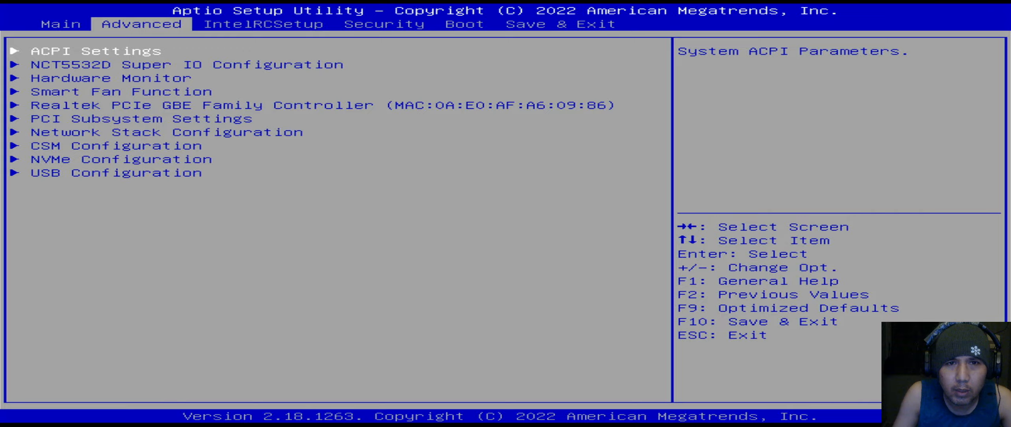
key(Return)
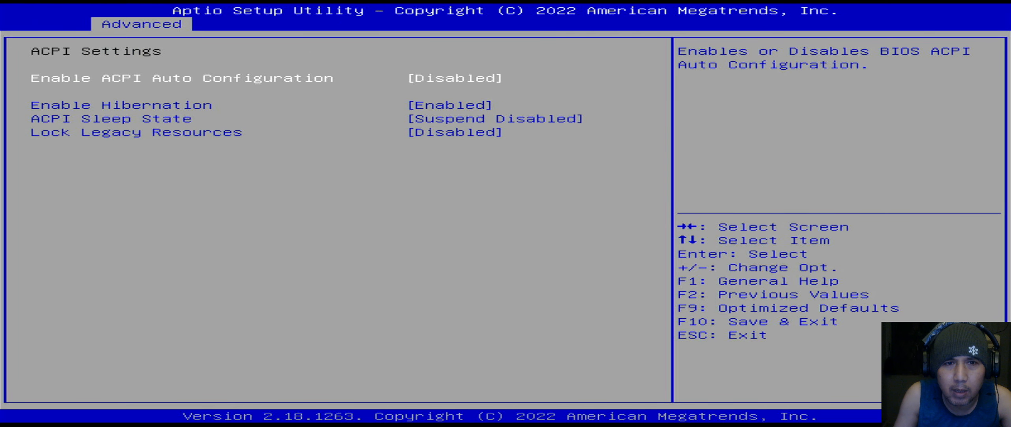
key(Escape)
key(Down)
key(Return)
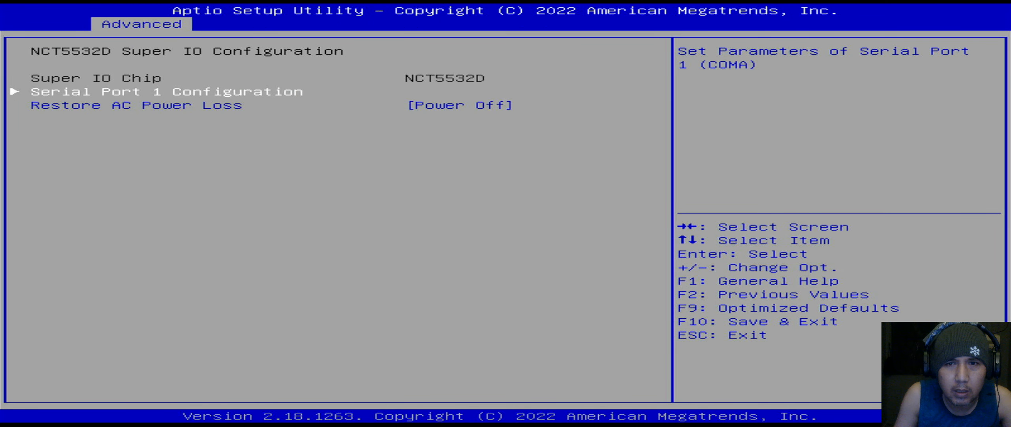
key(Escape)
key(Down)
- Check the Realtek controller settings, then open PCI Subsystem Settings showing Above 4G Decoding disabled
key(Down)
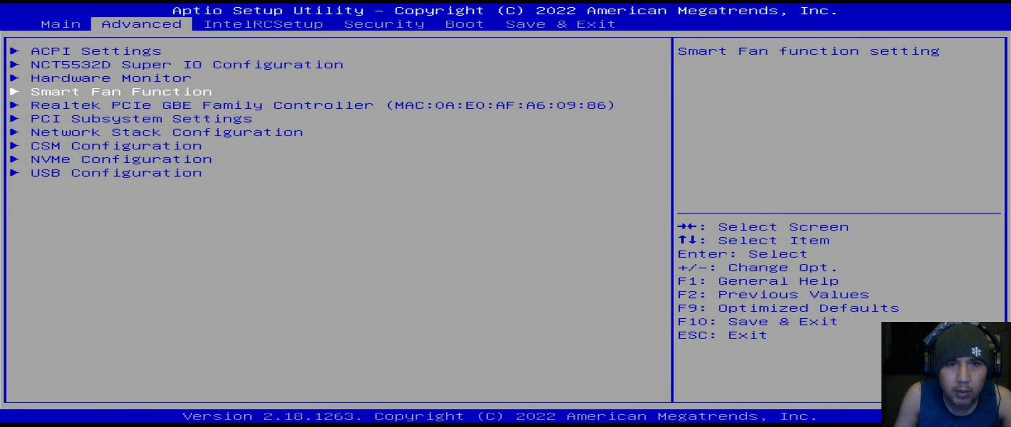
key(Return)
key(Escape)
key(Down)
key(Return)
key(Escape)
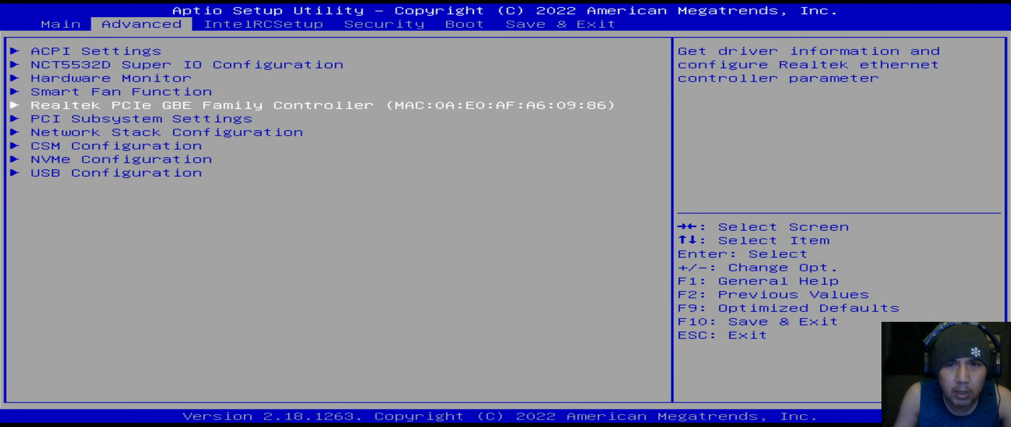
key(Down)
key(Return)
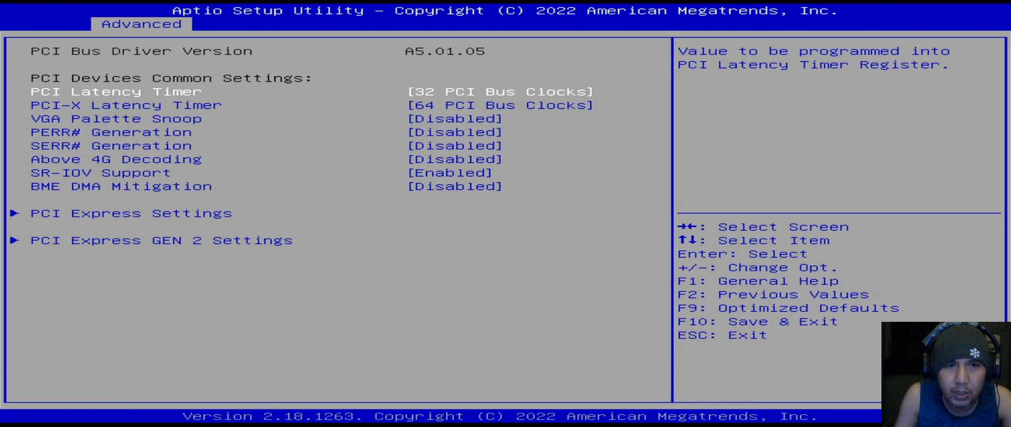
key(Escape)
key(Up)
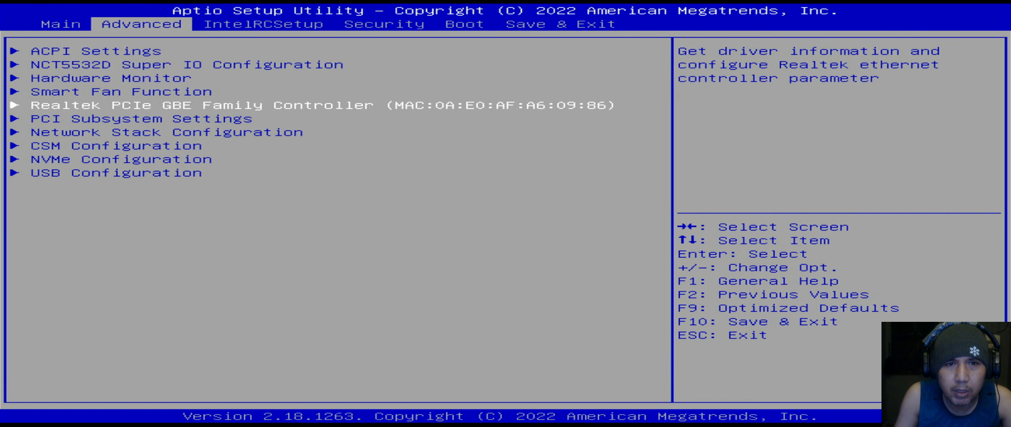
key(Down)
key(Return)
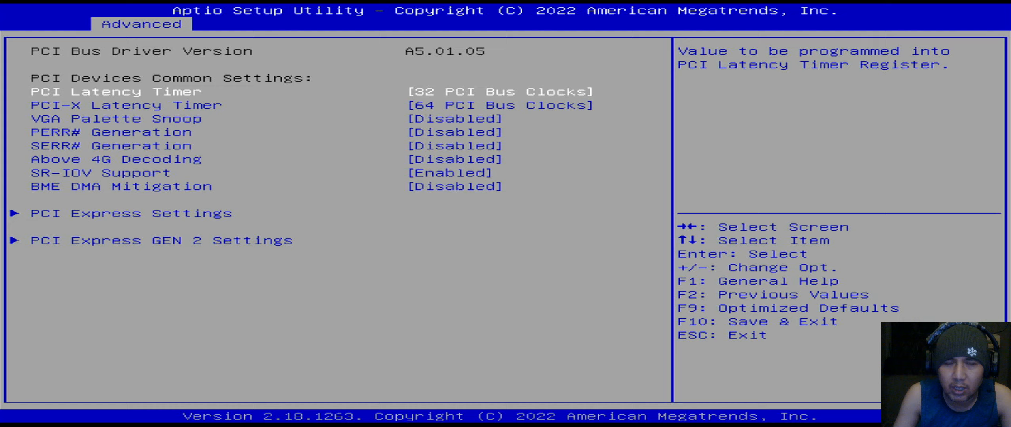
key(Down)
key(Down)
key(Down)
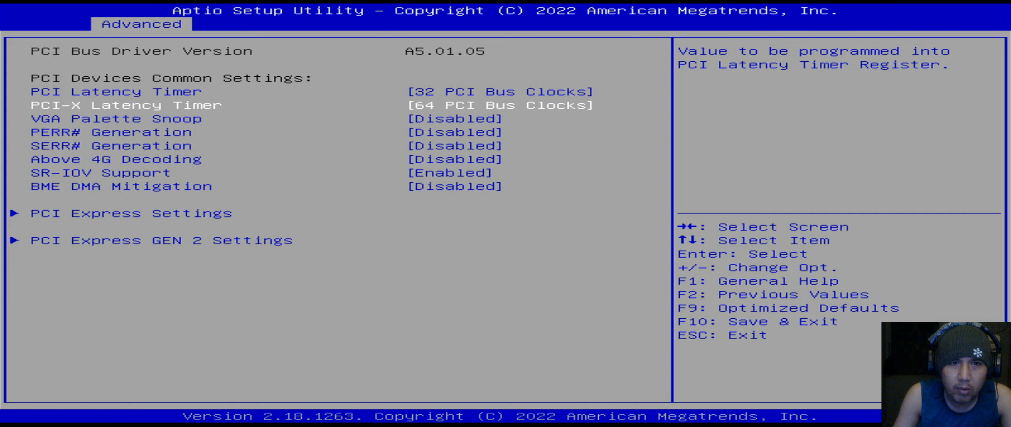
key(Down)
key(Down)
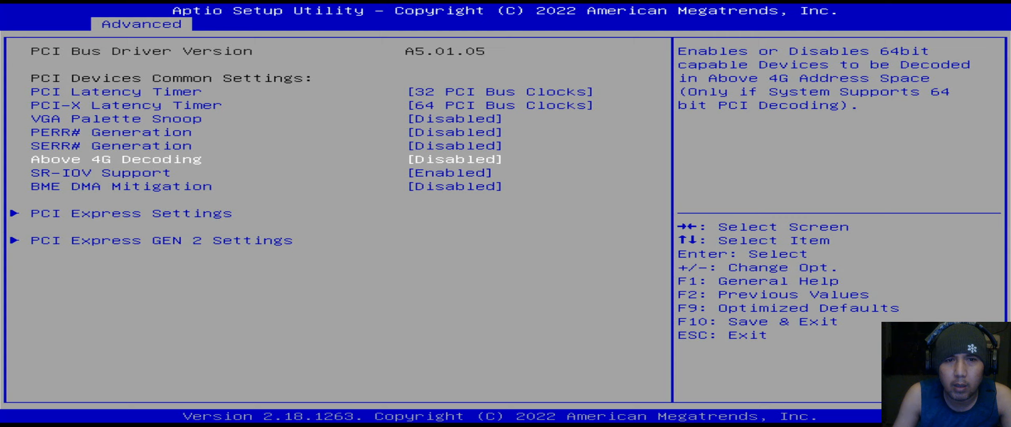
- Set Above 4G Decoding to Enabled and verify the choice
key(Return)
key(Down)
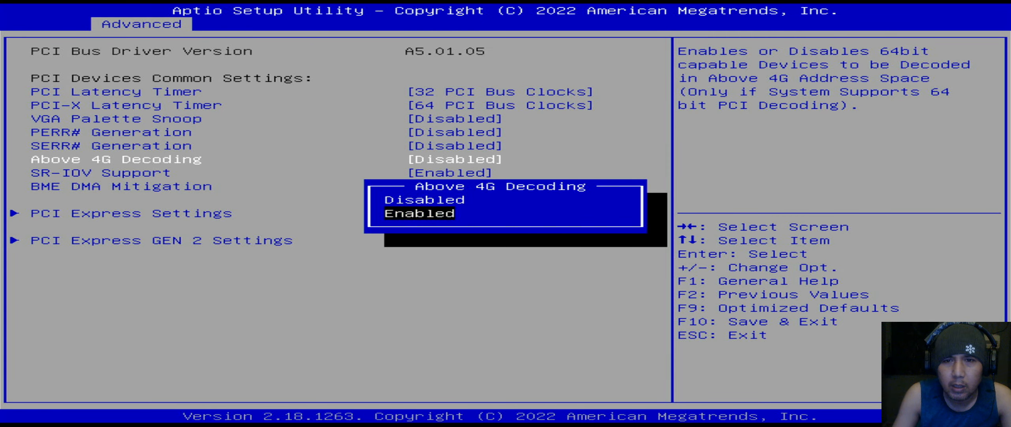
key(Return)
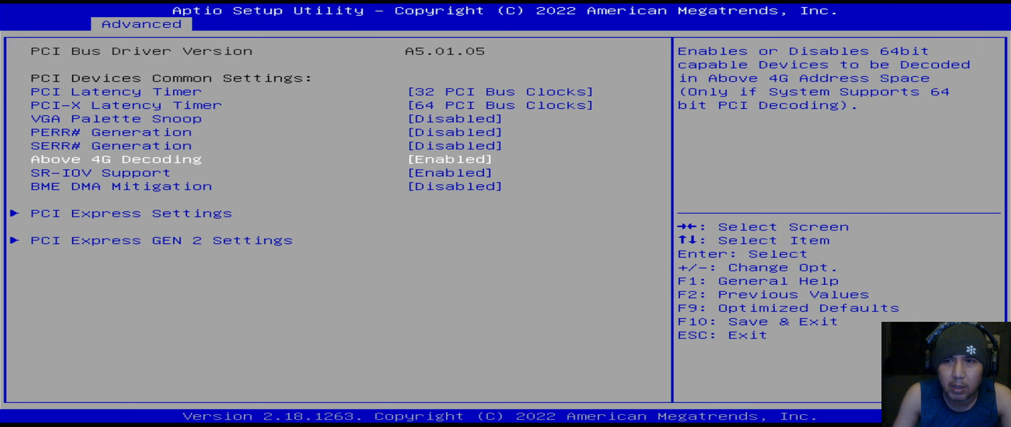
key(Return)
key(Escape)
key(Return)
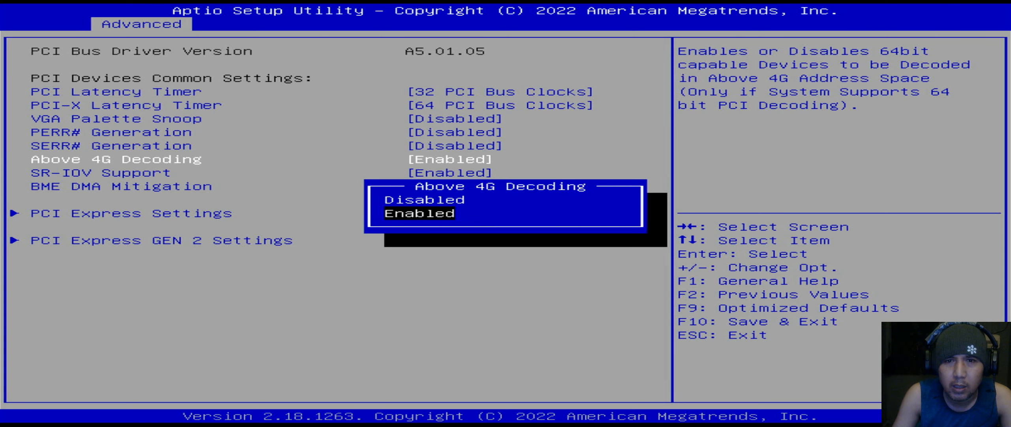
key(Escape)
- Leave SR-IOV Support enabled, inspect PCI Express and PCI Express GEN 2 Settings, and return to Advanced
key(Down)
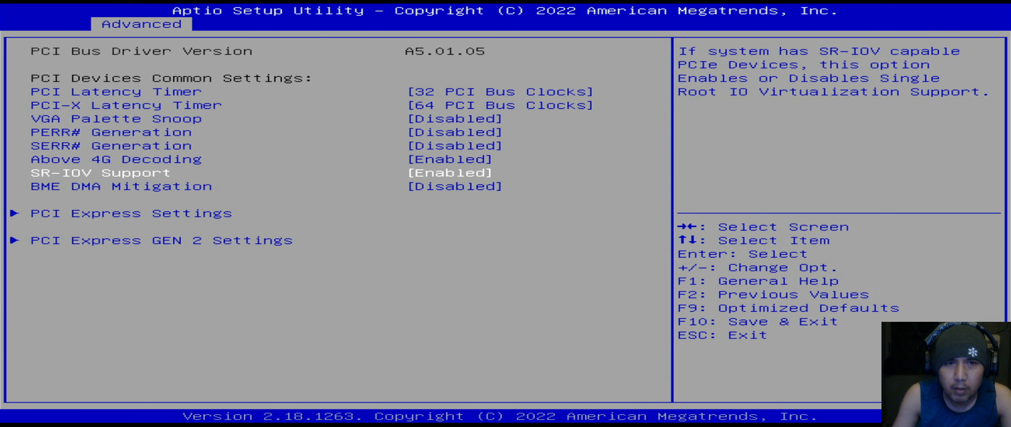
key(Up)
key(Down)
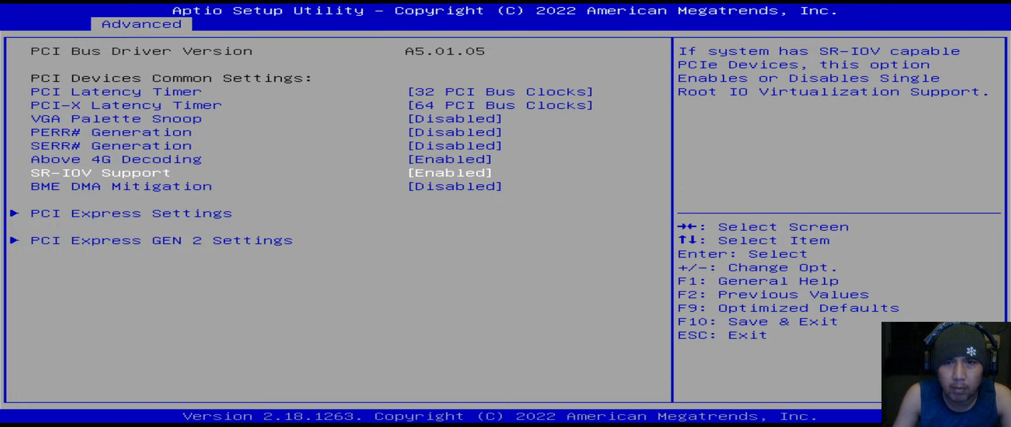
key(Return)
key(Return)
key(Down)
key(Down)
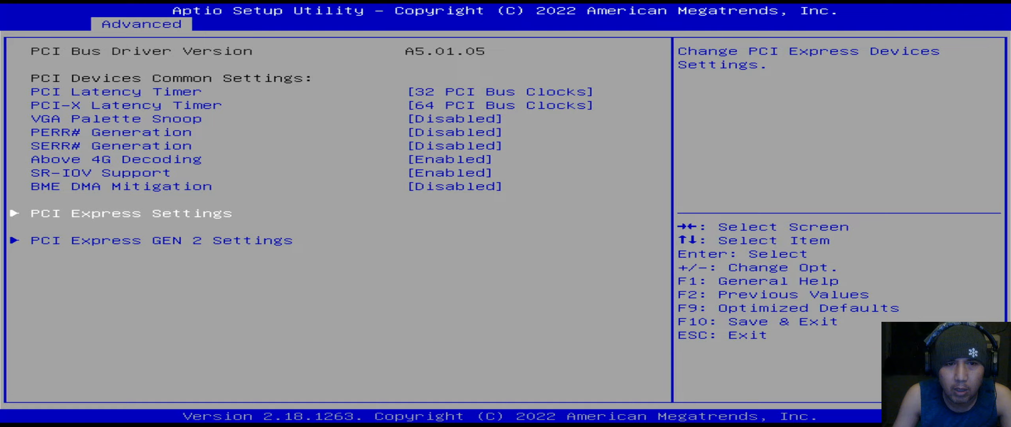
key(Return)
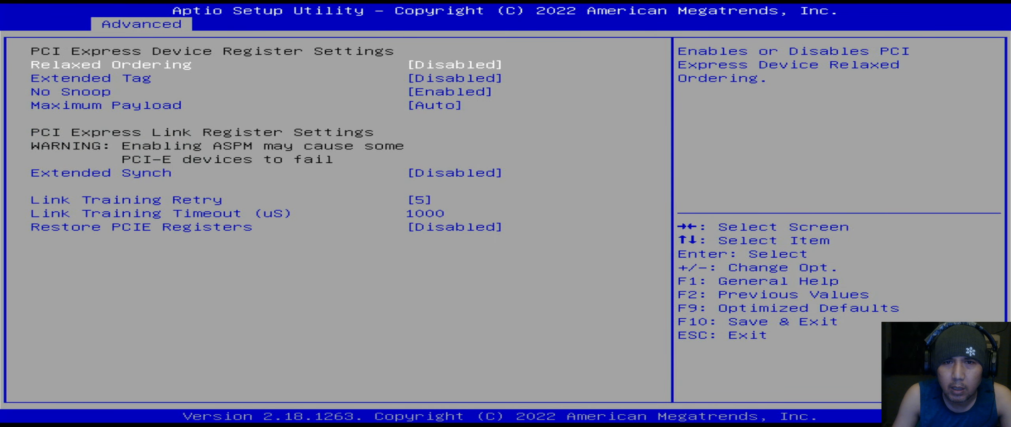
key(Escape)
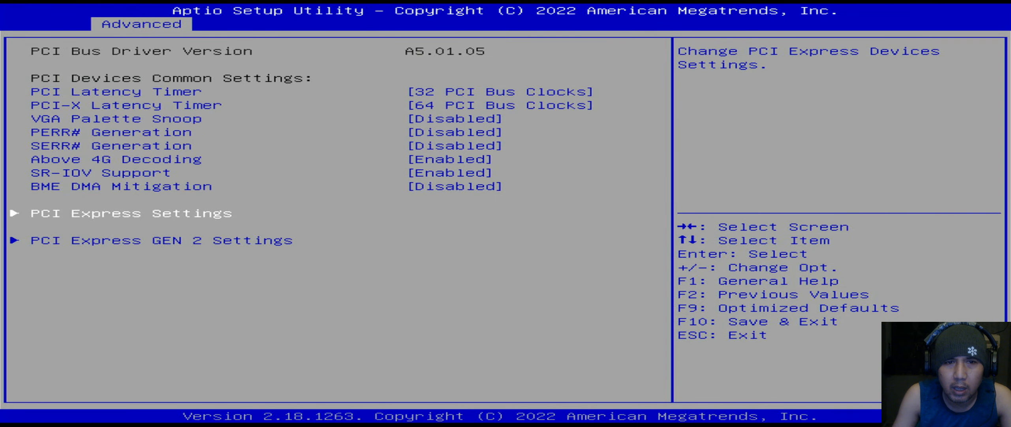
key(Down)
key(Return)
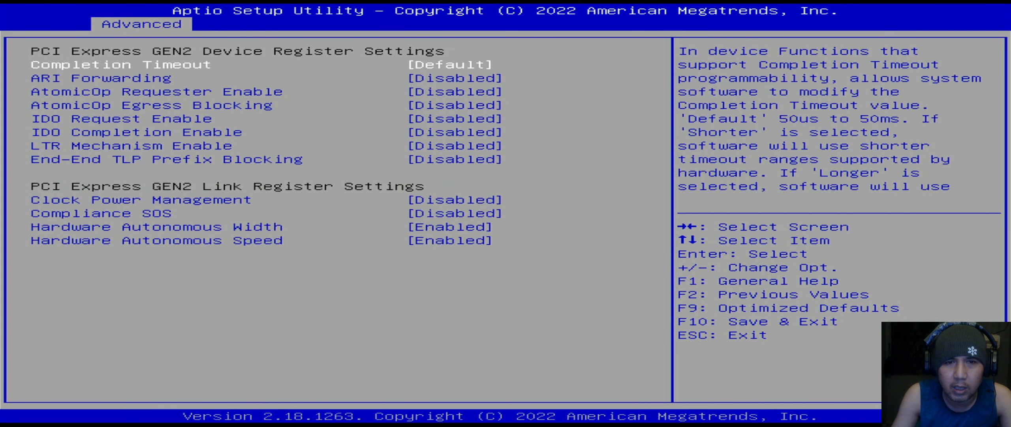
key(Escape)
key(Escape)
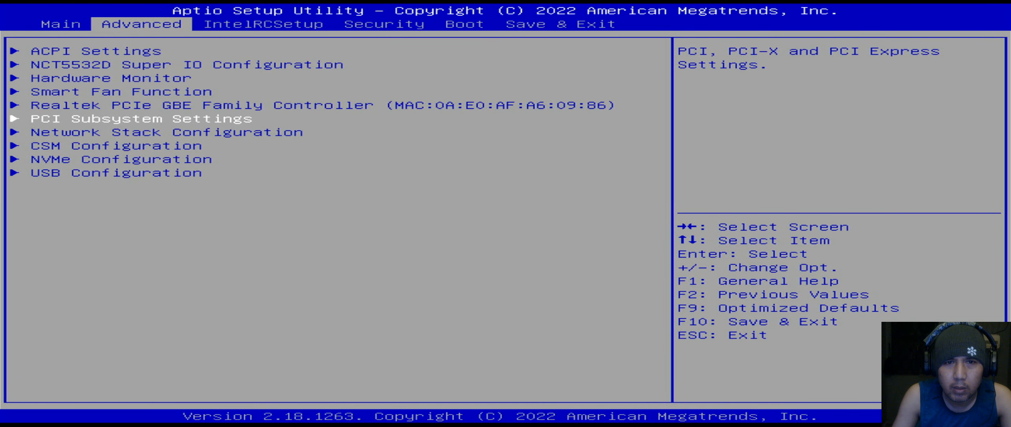
- Recheck Above 4G Decoding and SR-IOV Support in PCI Subsystem Settings
key(Return)
key(Down)
key(Down)
key(Down)
key(Down)
key(Down)
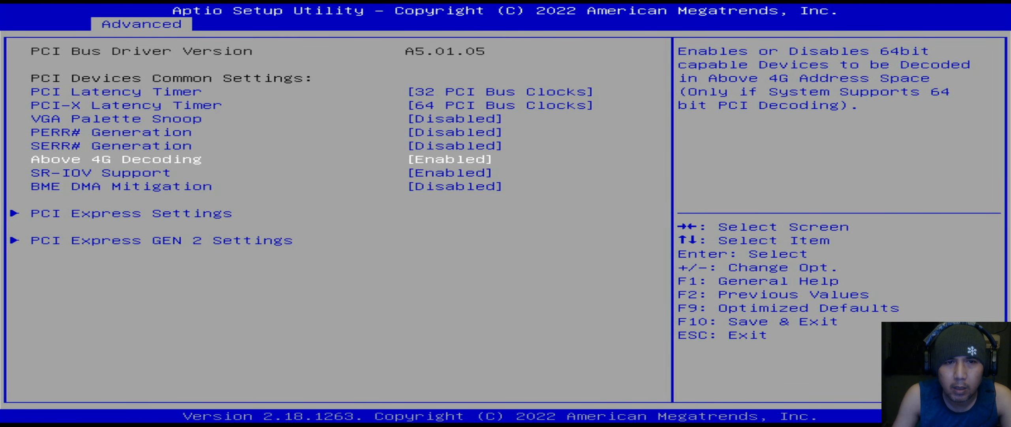
key(Down)
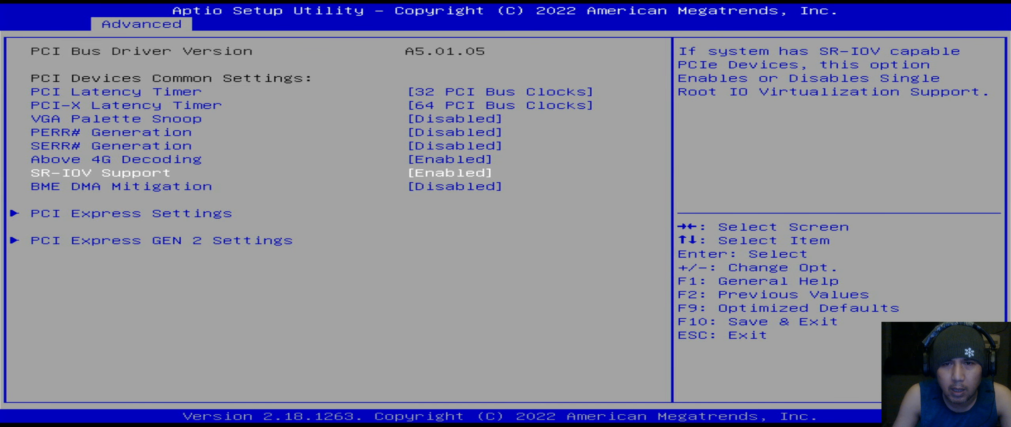
key(Escape)
- Inspect the CSM Configuration submenu, then move on to the IntelRCSetup page
key(Down)
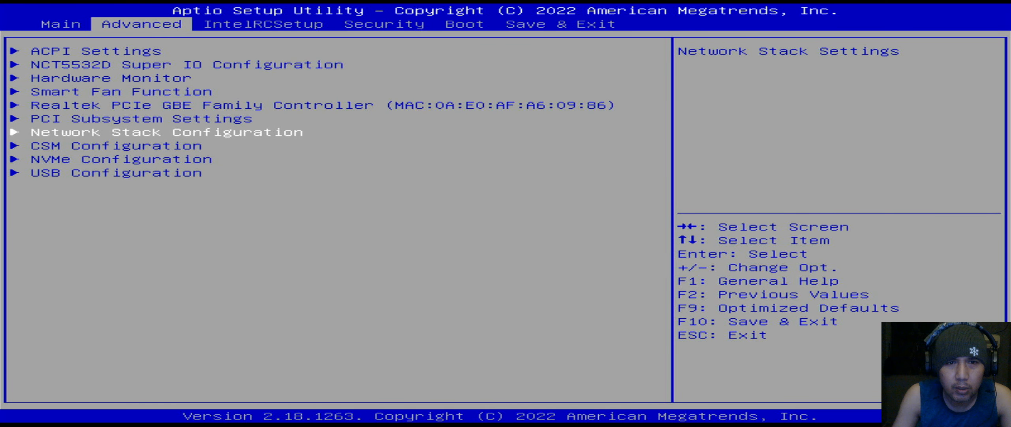
key(Down)
key(Return)
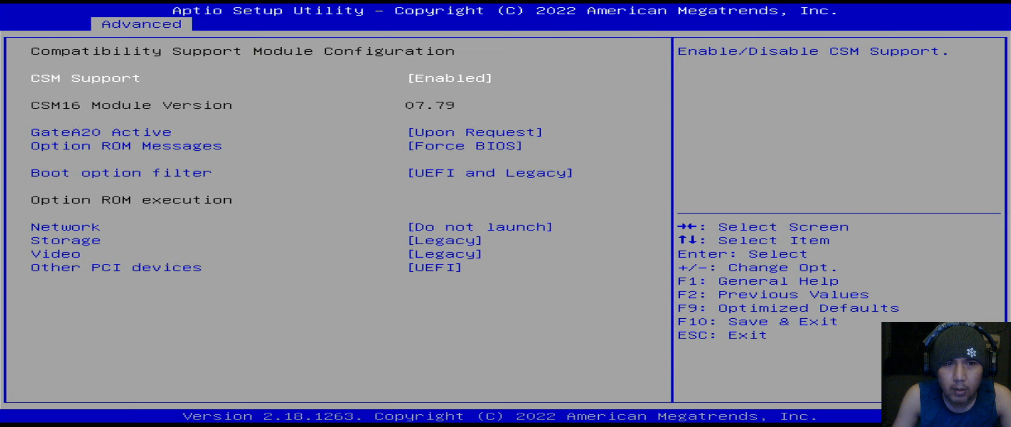
key(Escape)
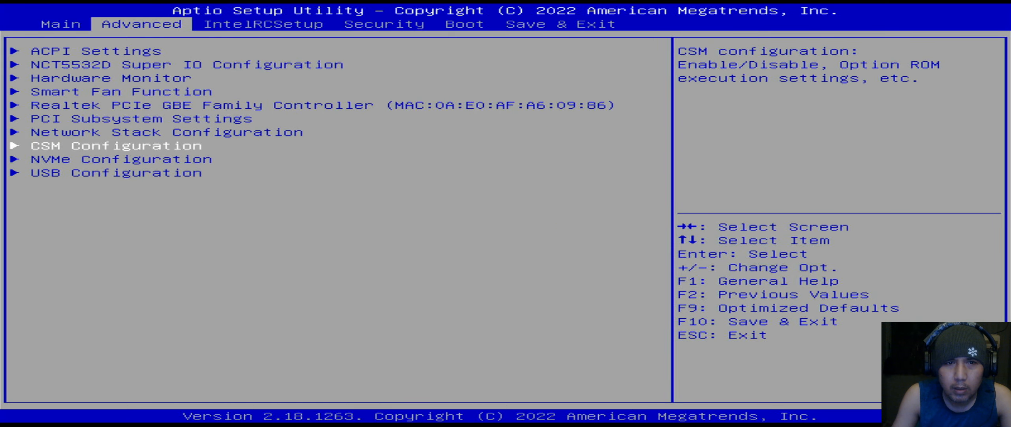
key(Down)
key(Down)
key(Right)
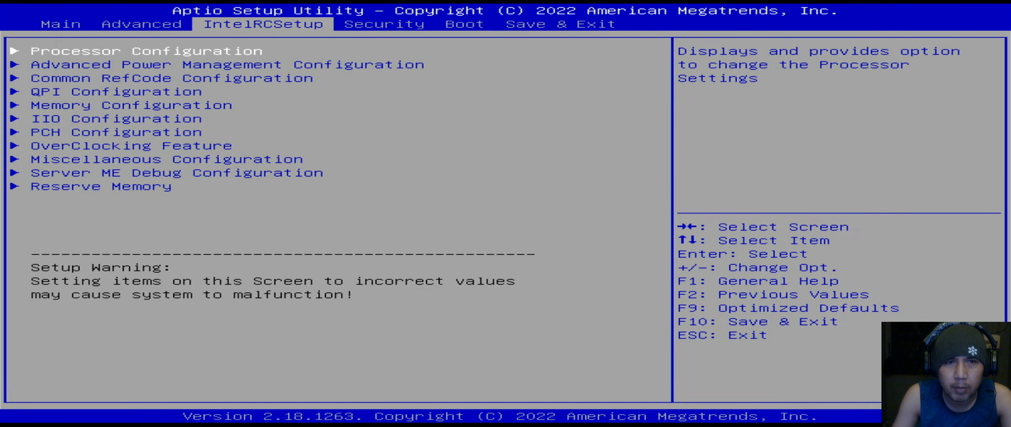
- Review the Processor Configuration options from Hyper-Threading and Intel TXT down to MSR Lock Control and QLRU Config
key(Return)
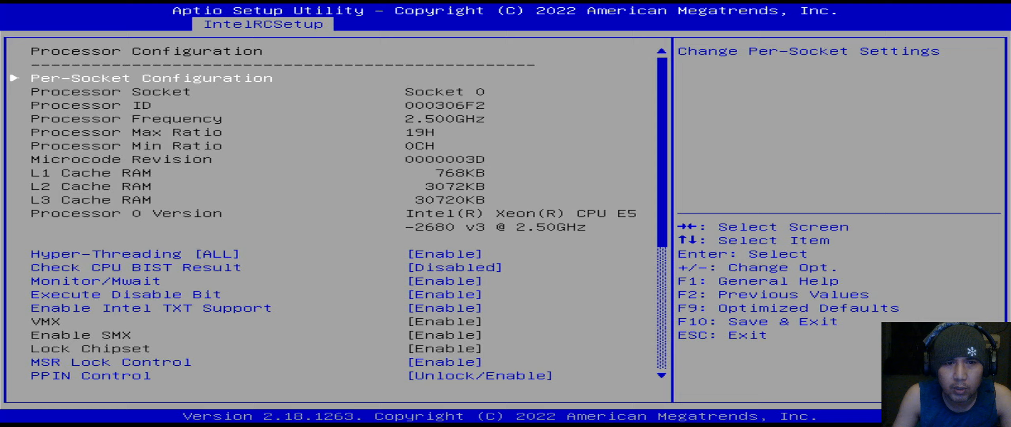
key(Down)
key(Down)
key(Down)
key(Down)
key(Down)
key(Down)
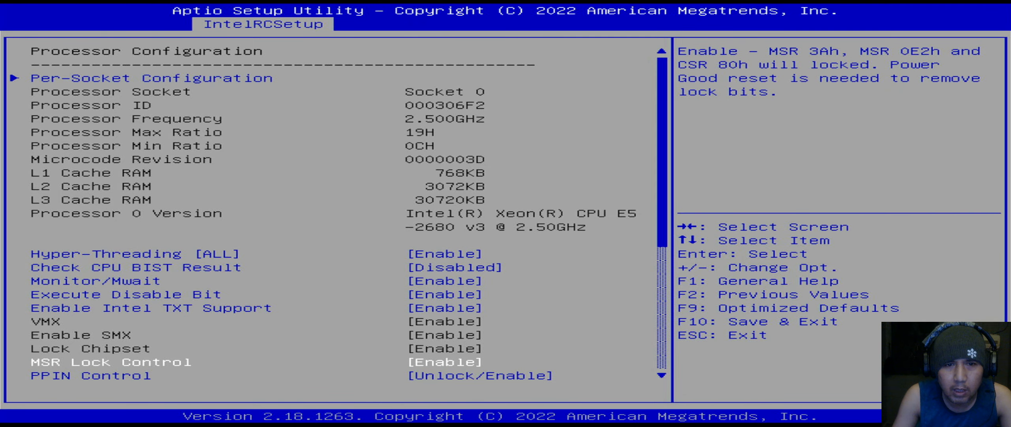
key(Up)
key(Up)
key(Up)
key(Up)
key(Up)
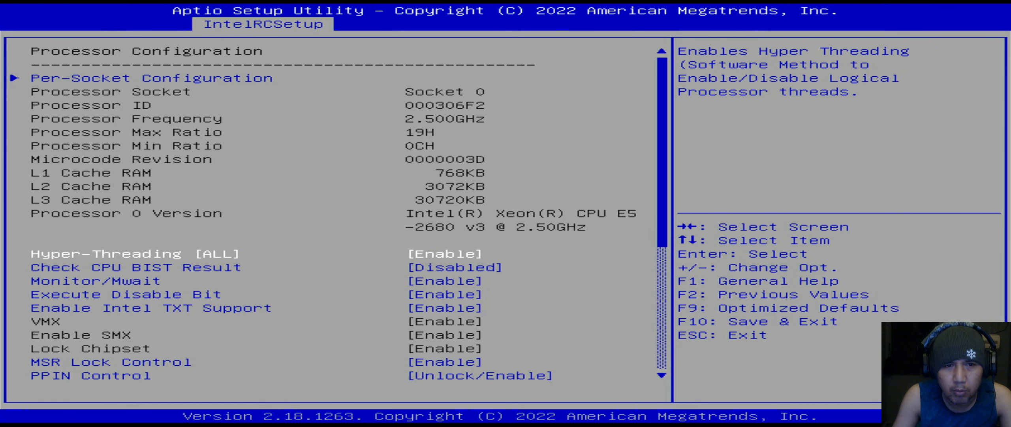
key(Down)
key(Down)
key(Down)
key(Up)
key(Up)
key(Up)
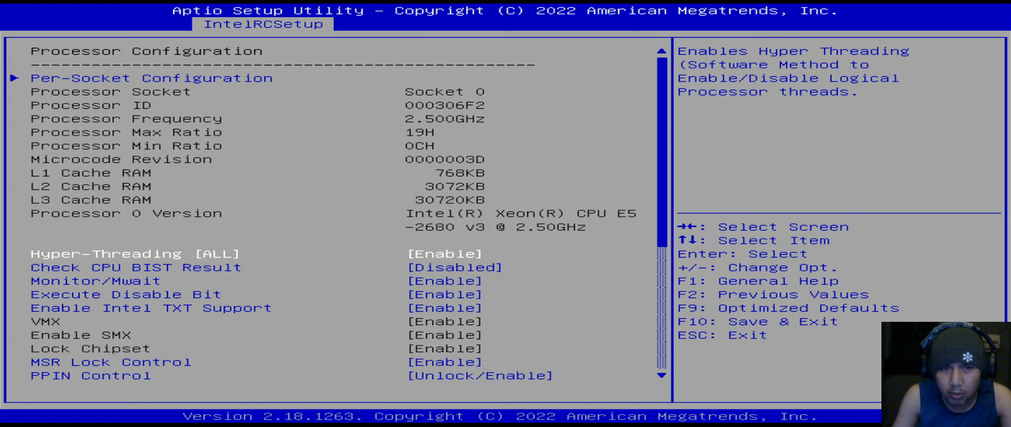
key(Down)
key(Up)
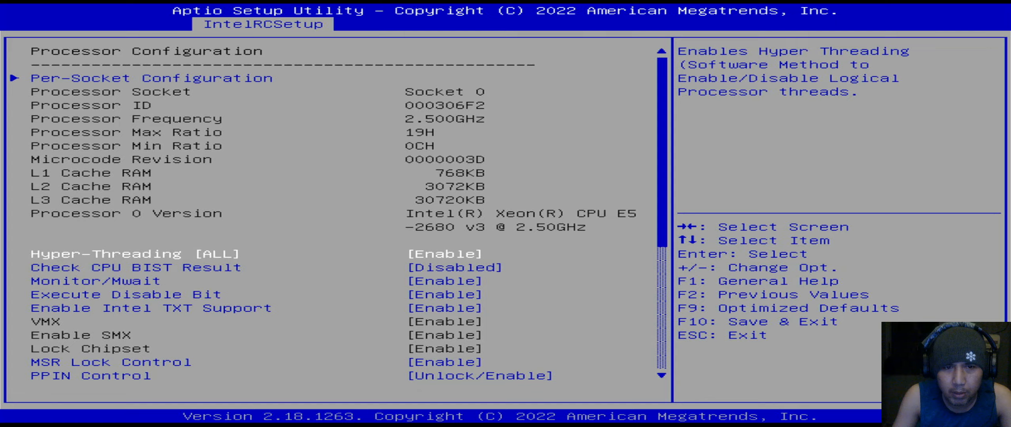
key(Down)
key(Down)
key(Down)
key(Down)
key(Down)
key(Down)
key(Up)
key(Up)
key(Up)
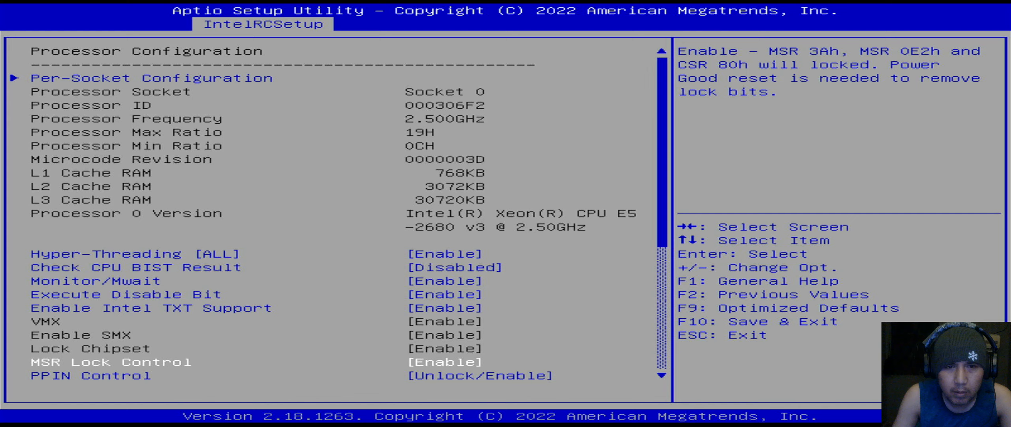
key(Down)
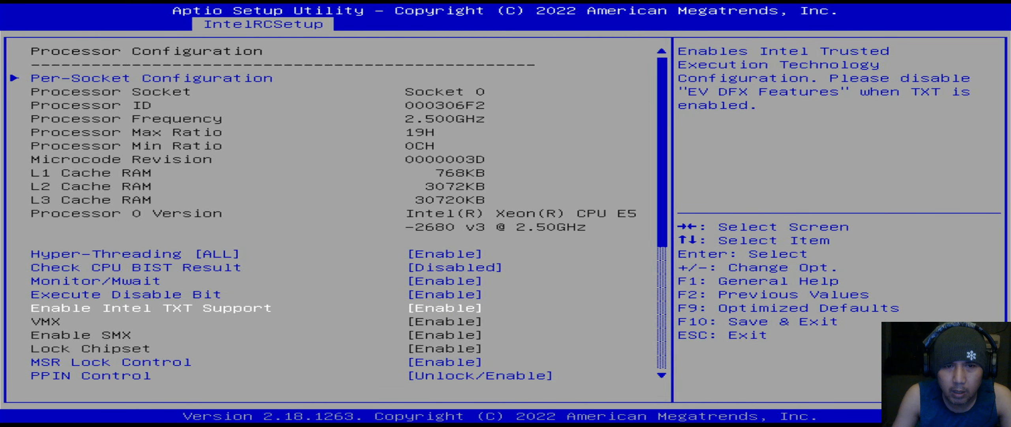
key(Down)
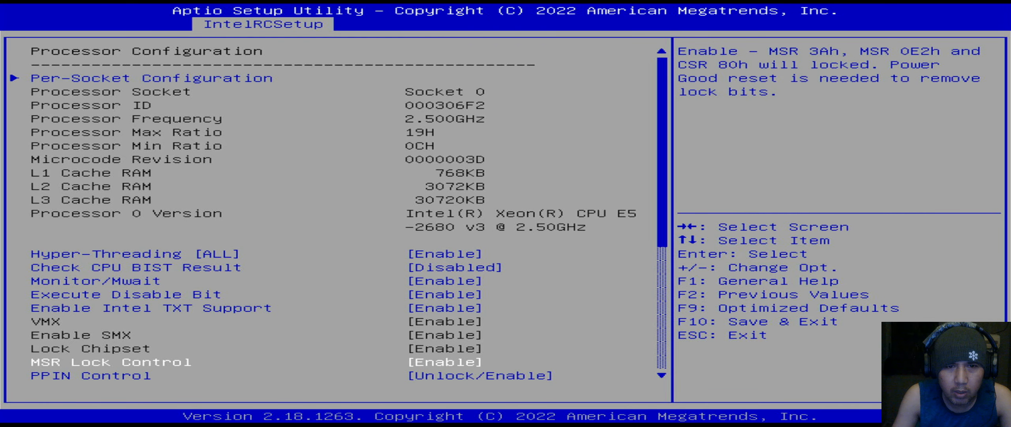
key(Down)
key(Down)
key(Down)
key(Down)
key(Down)
key(Down)
key(Down)
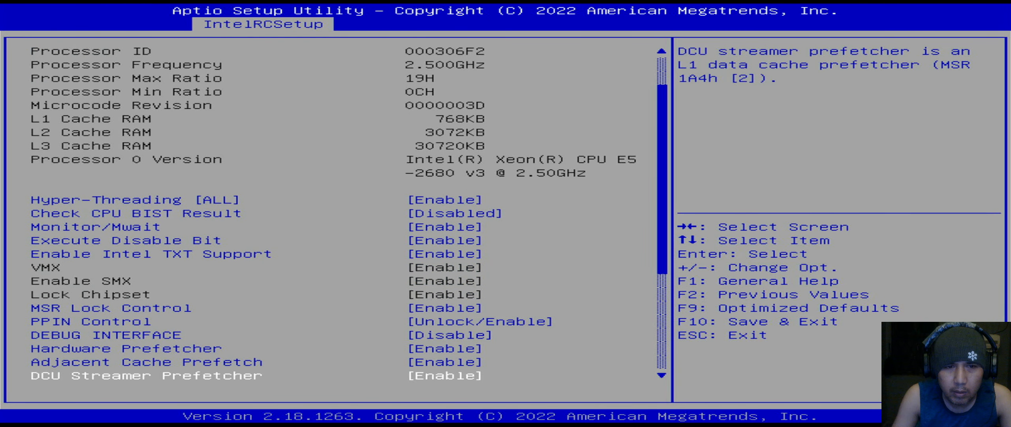
key(Down)
key(Down)
key(Down)
key(Down)
key(Down)
key(Down)
key(Down)
key(Down)
key(Down)
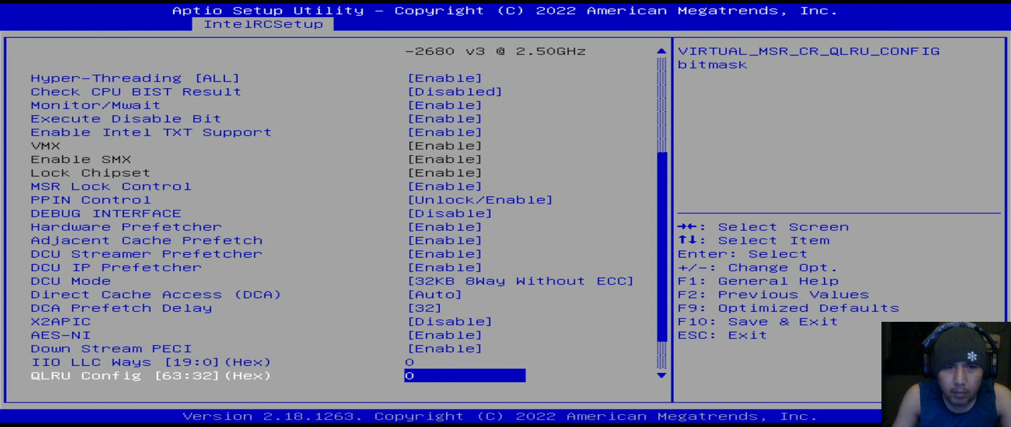
key(Down)
key(Down)
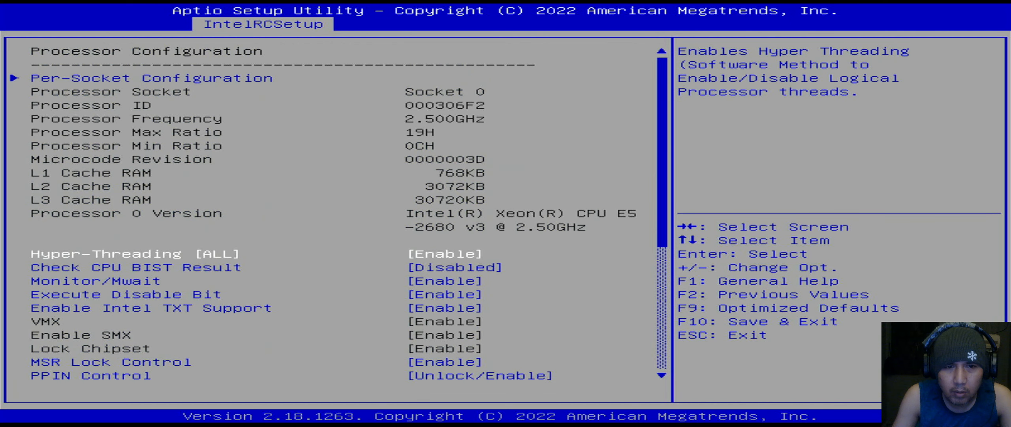
key(Escape)
- In Advanced Power Management, keep Power Technology on Custom and check the Config TDP settings
key(Return)
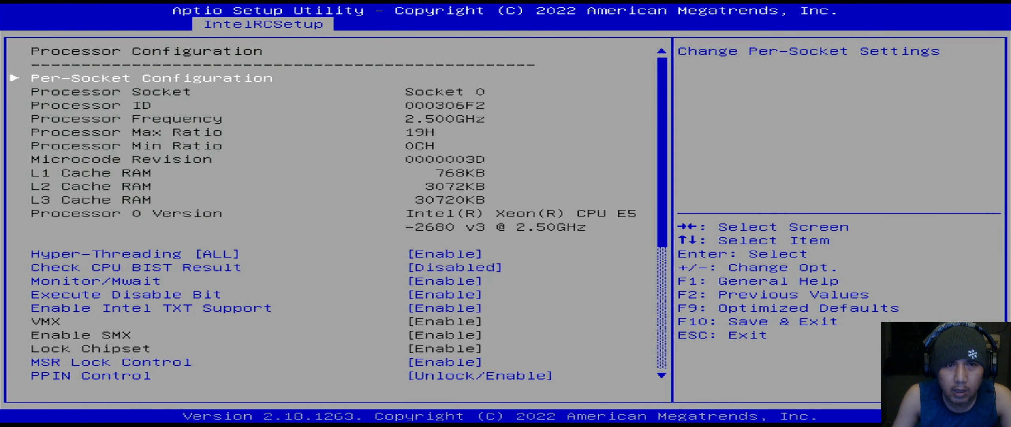
key(Escape)
key(Down)
key(Return)
key(Return)
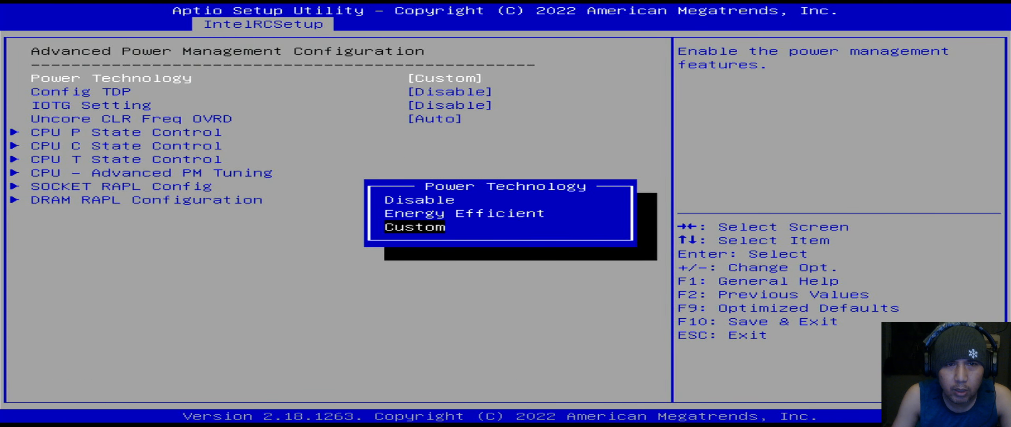
key(Escape)
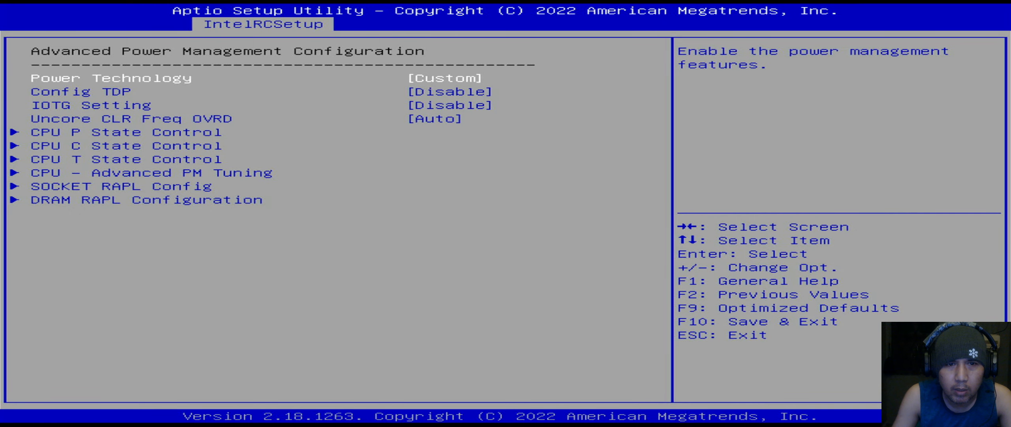
key(Down)
key(Down)
key(Escape)
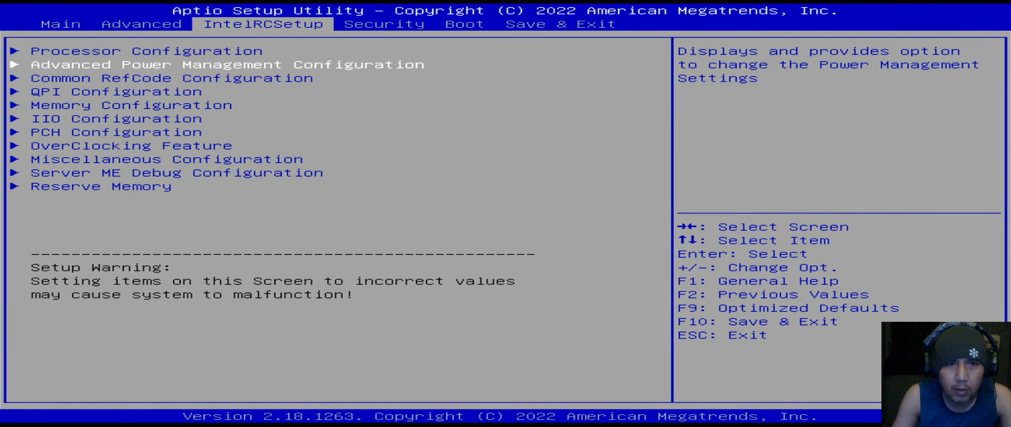
key(Down)
key(Return)
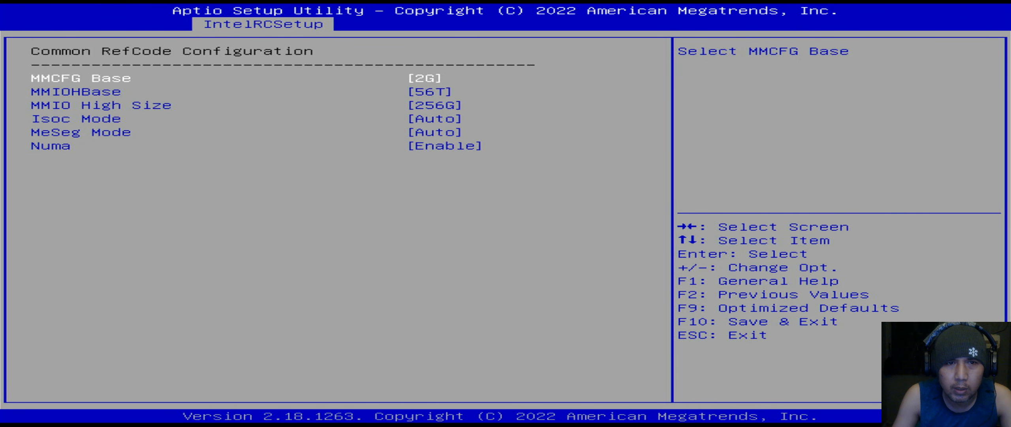
key(Down)
key(Down)
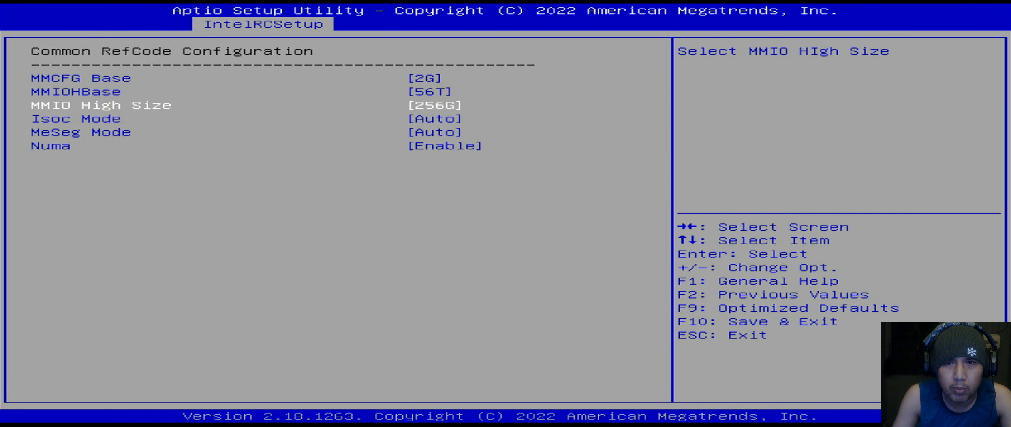
key(Escape)
key(Down)
key(Return)
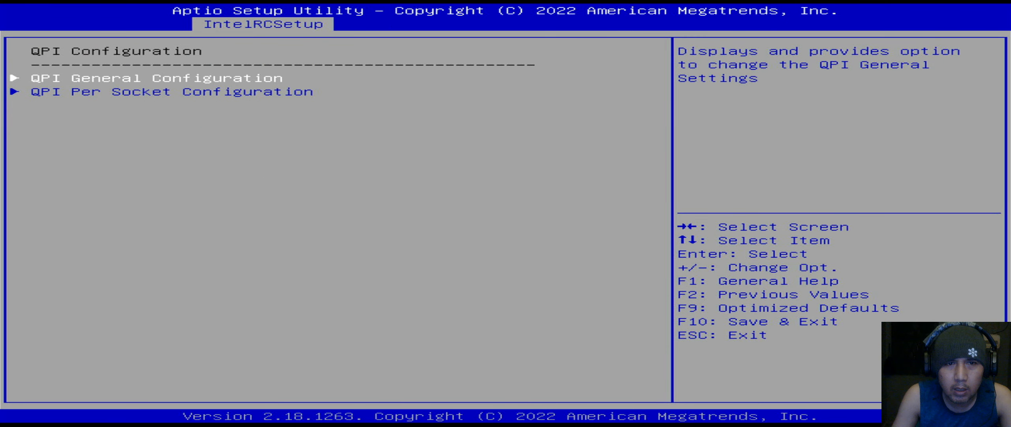
key(Return)
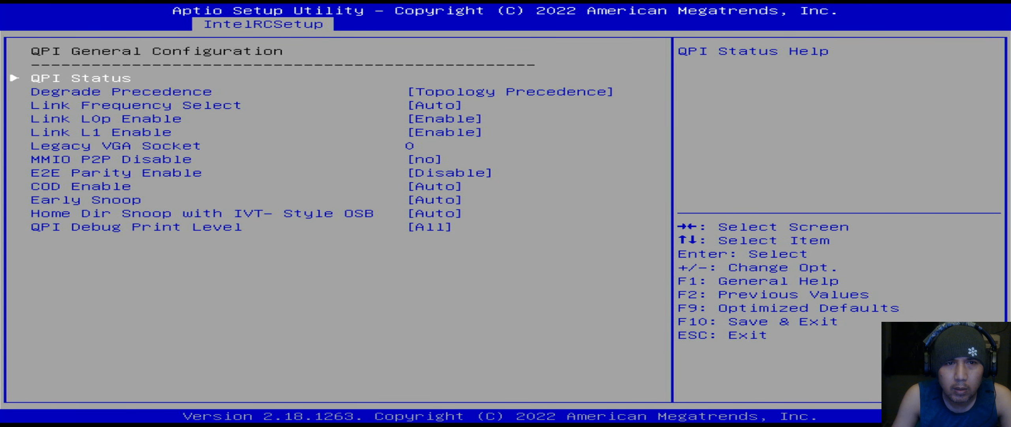
key(Escape)
key(Down)
key(Return)
key(Escape)
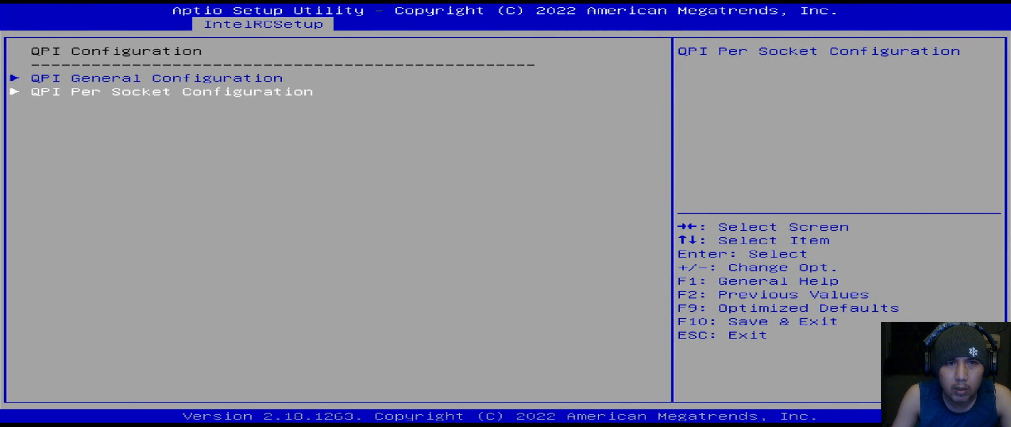
key(Escape)
key(Down)
key(Return)
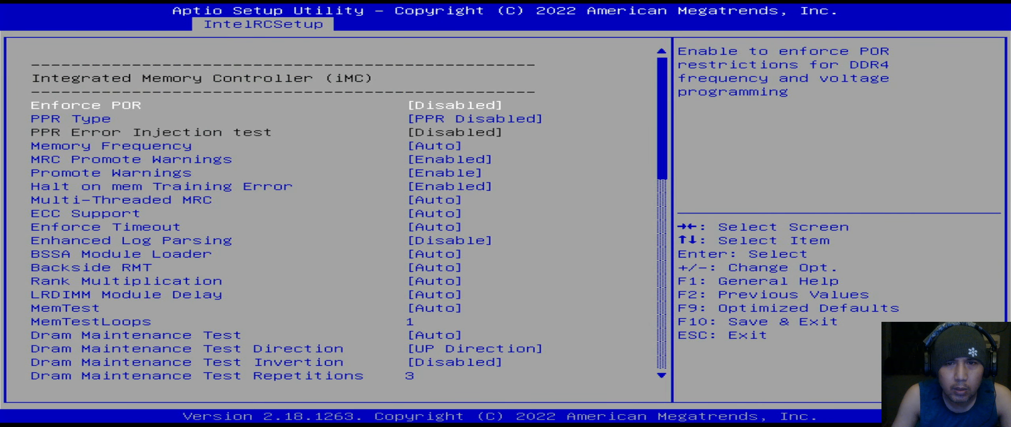
key(Escape)
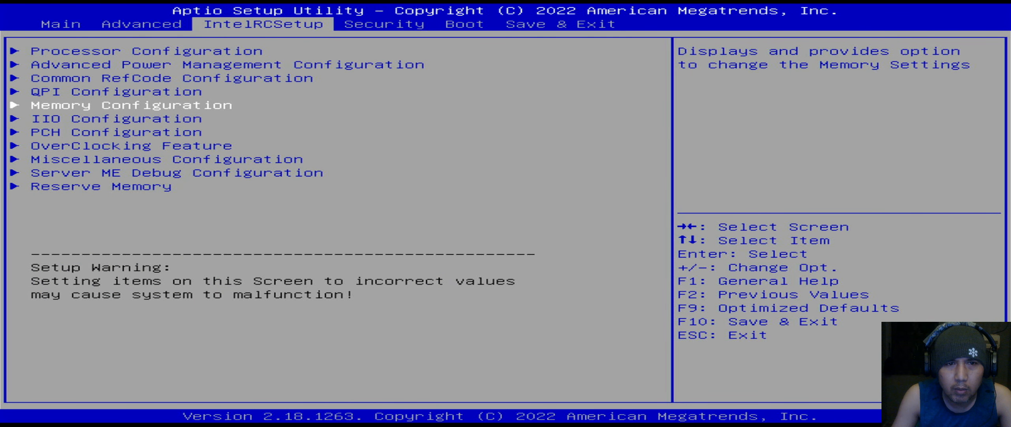
- Open IIO Configuration and inspect the IIO0 port bifurcation settings
key(Down)
key(Return)
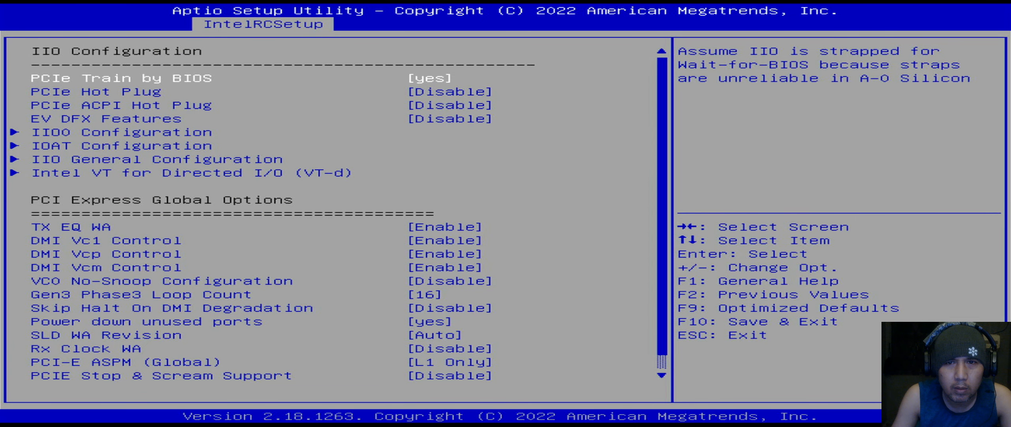
key(Down)
key(Escape)
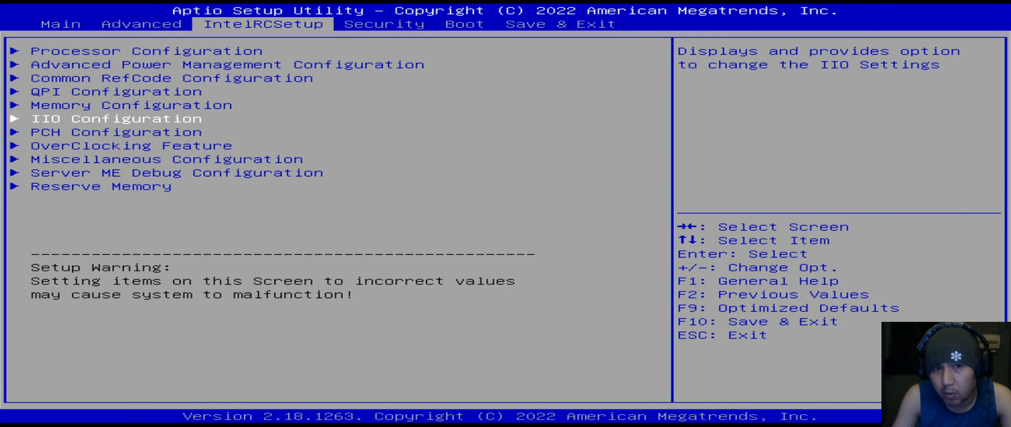
key(Return)
key(Down)
key(Down)
key(Down)
key(Down)
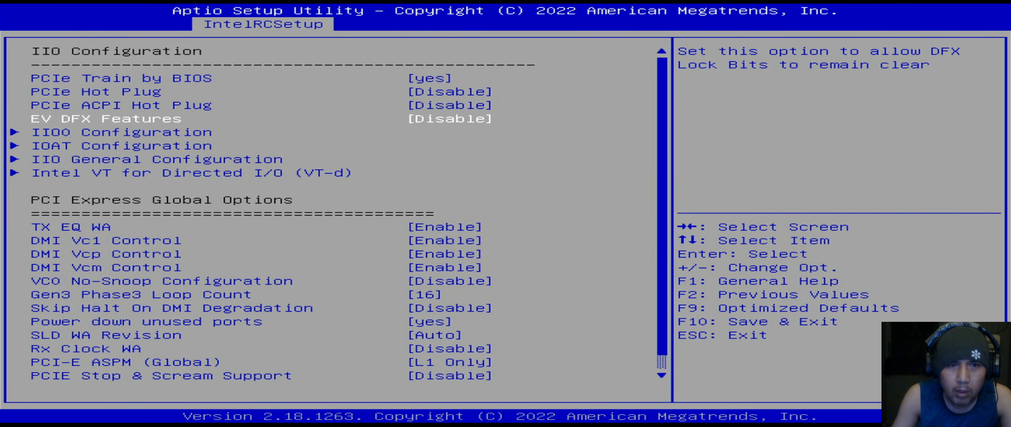
key(Return)
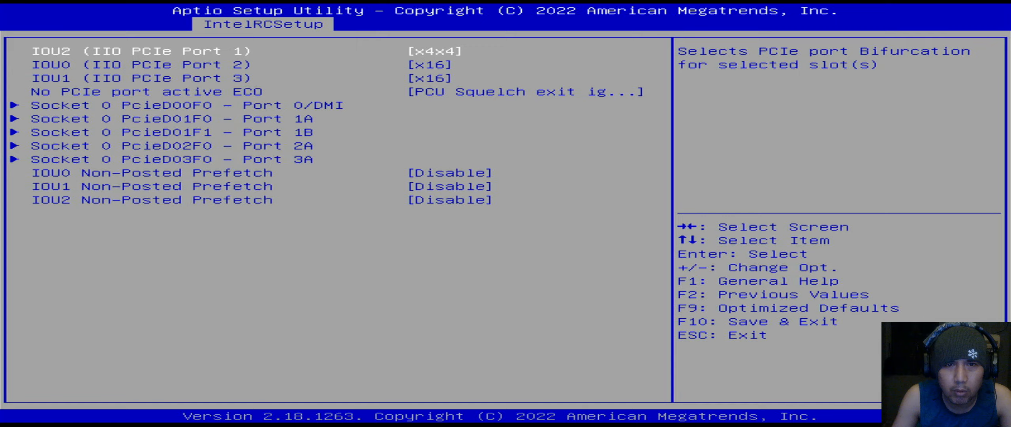
key(Escape)
- Check the IOAT, IIO General and Intel VT-d subpages, returning to IIO Configuration each time
key(Down)
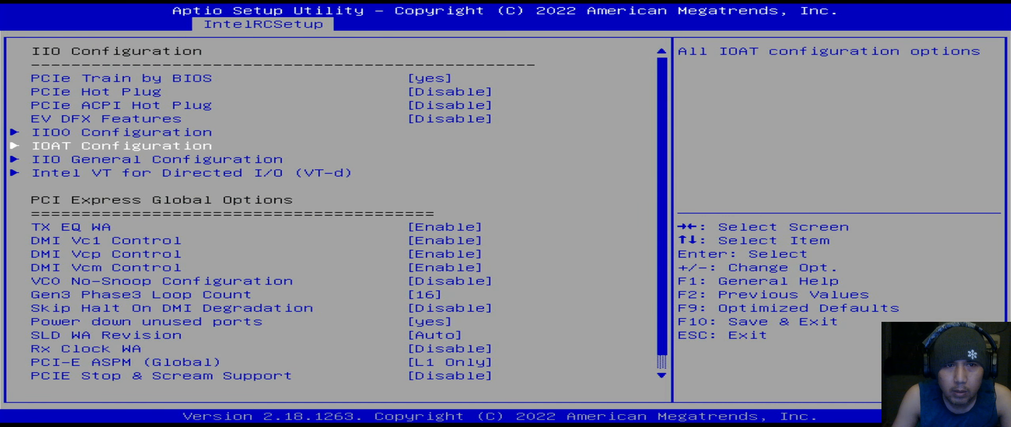
key(Return)
key(Escape)
key(Down)
key(Return)
key(Escape)
key(Down)
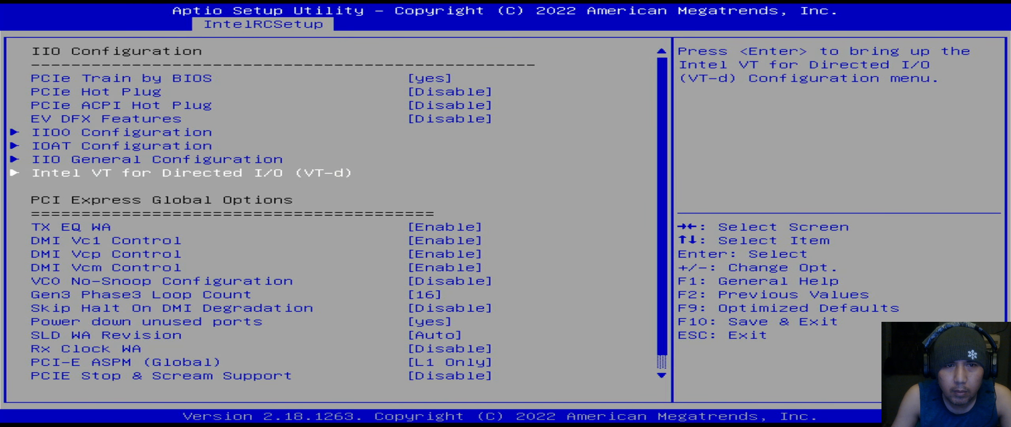
key(Return)
key(Escape)
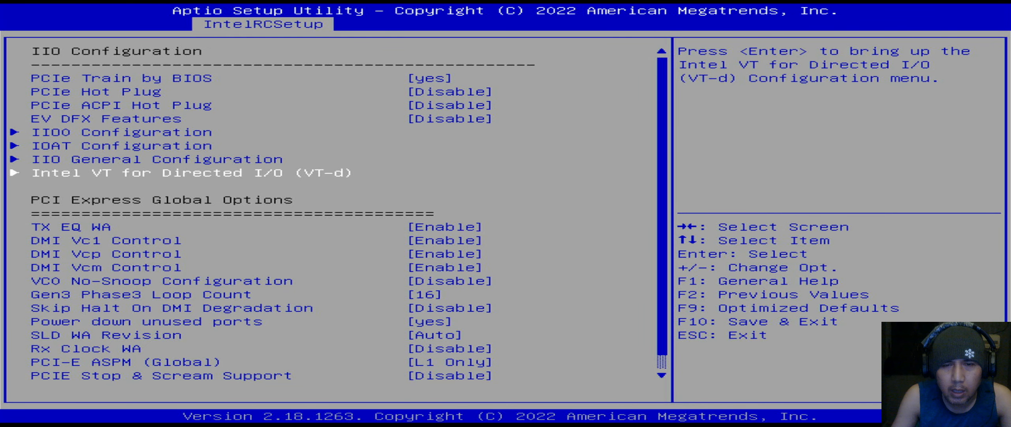
- Confirm Intel VT for Directed I/O and ACS Control stay Enable in the VT-d submenu
key(Return)
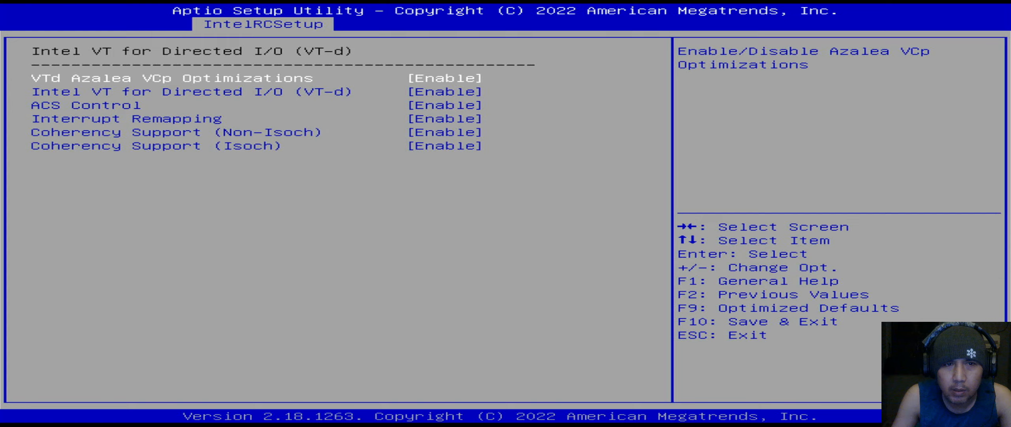
key(Down)
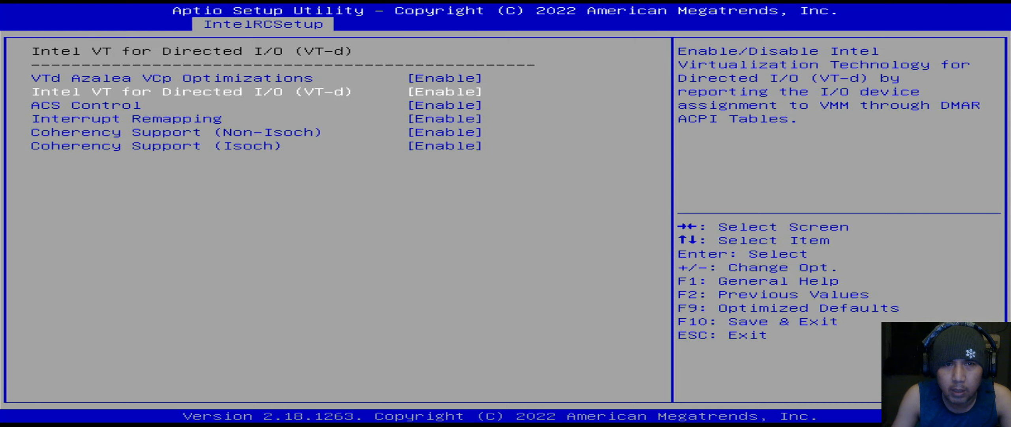
key(Down)
key(Up)
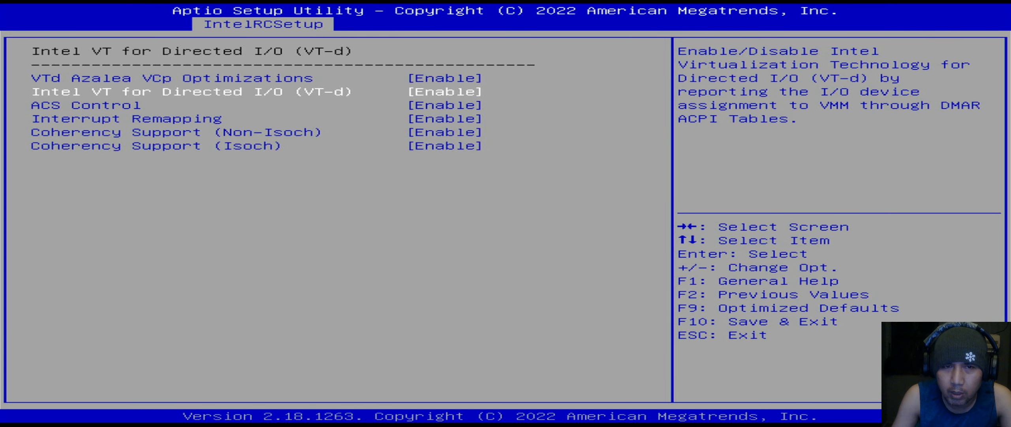
key(Escape)
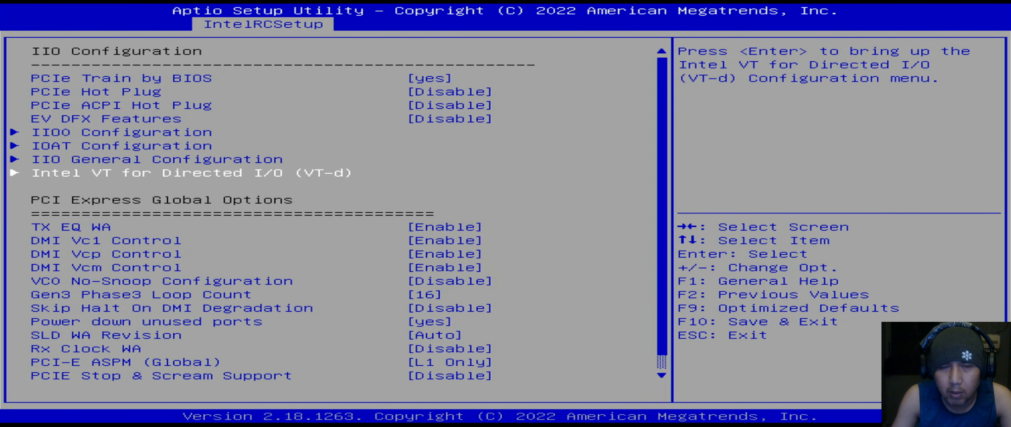
key(Down)
key(Down)
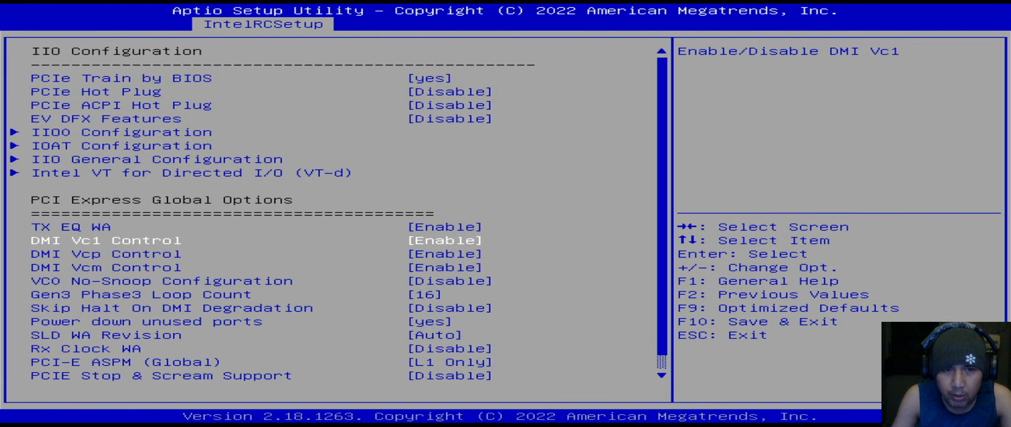
key(Down)
key(Down)
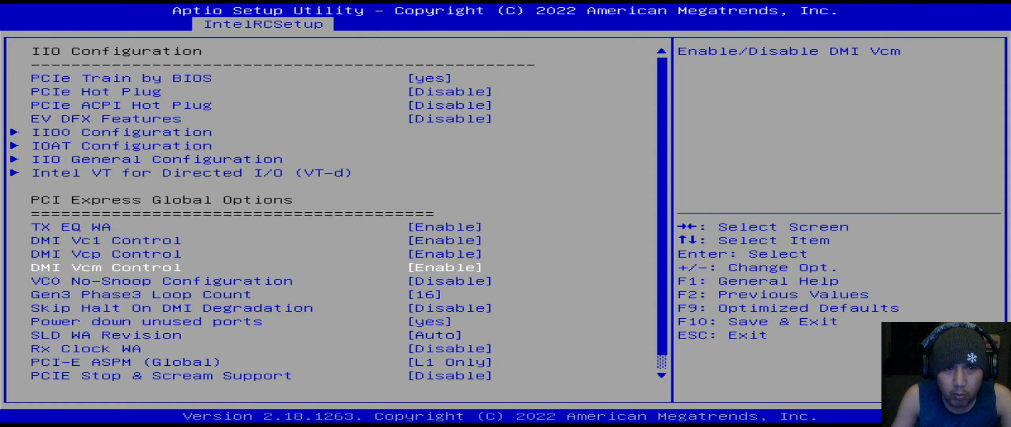
key(Up)
key(Up)
key(Up)
key(Up)
key(Up)
key(Down)
key(Return)
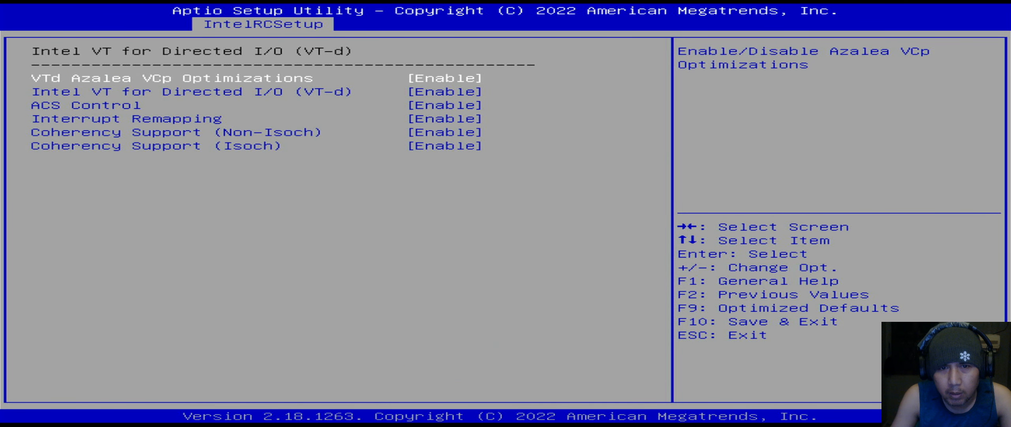
key(Down)
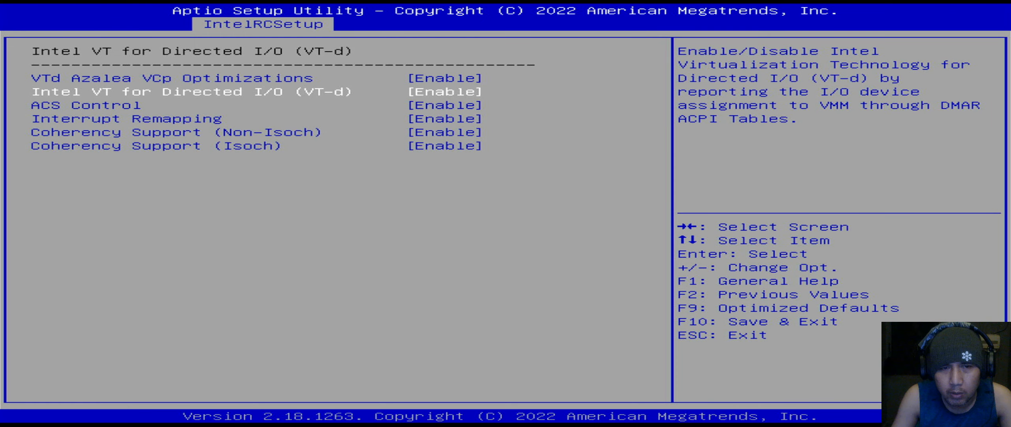
key(Escape)
- Review DMI Vc1, VC0 No-Snoop, Gen3 Phase3 Loop Count and Skip Halt On DMI Degradation, then exit to IntelRCSetup
key(Down)
key(Down)
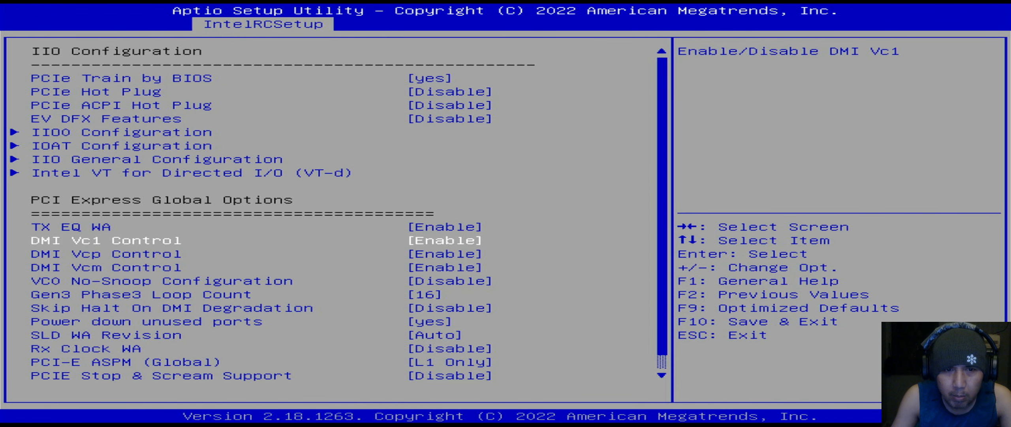
key(Down)
key(Down)
key(Down)
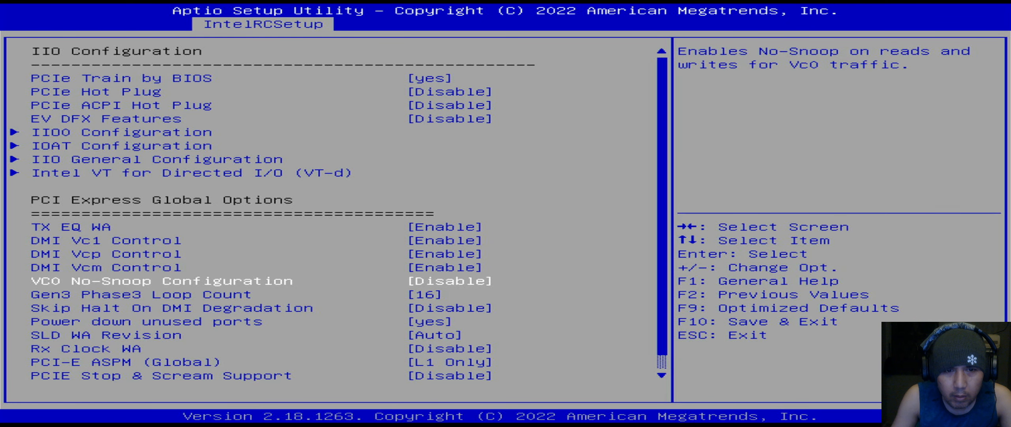
key(Down)
key(Down)
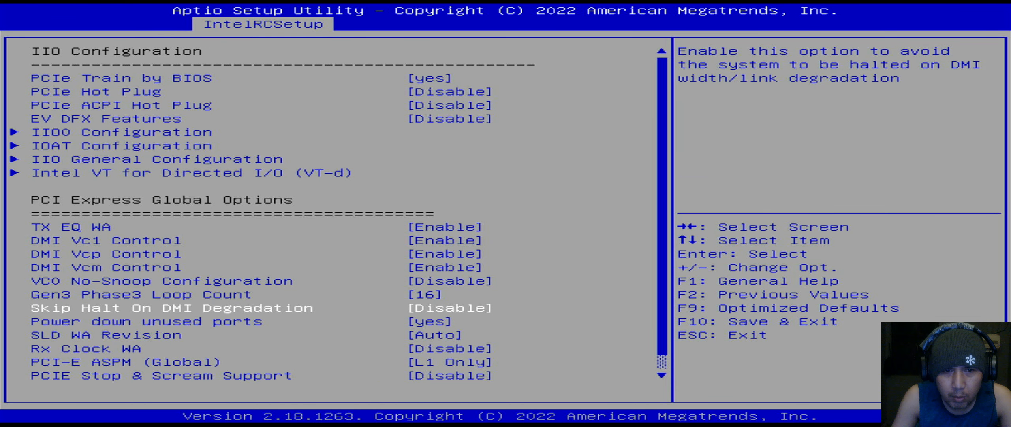
key(Down)
key(Down)
key(Down)
key(Down)
key(Down)
key(Down)
key(Down)
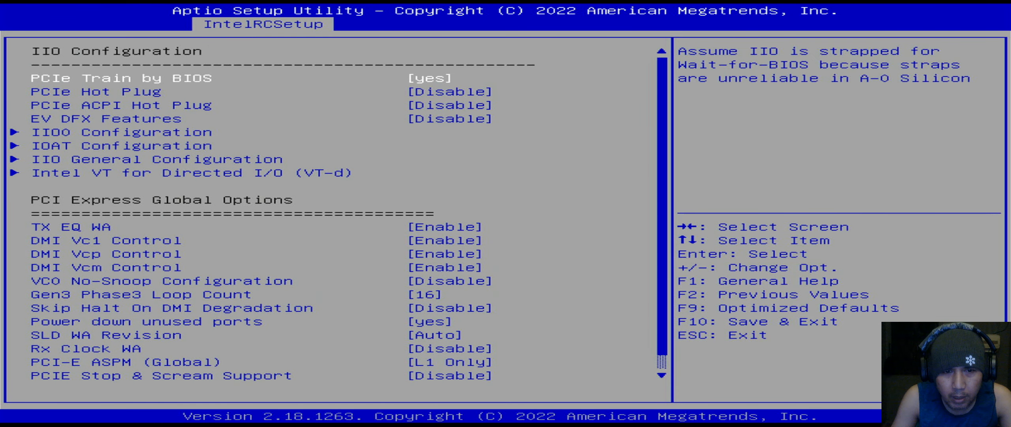
key(Down)
key(Down)
key(Escape)
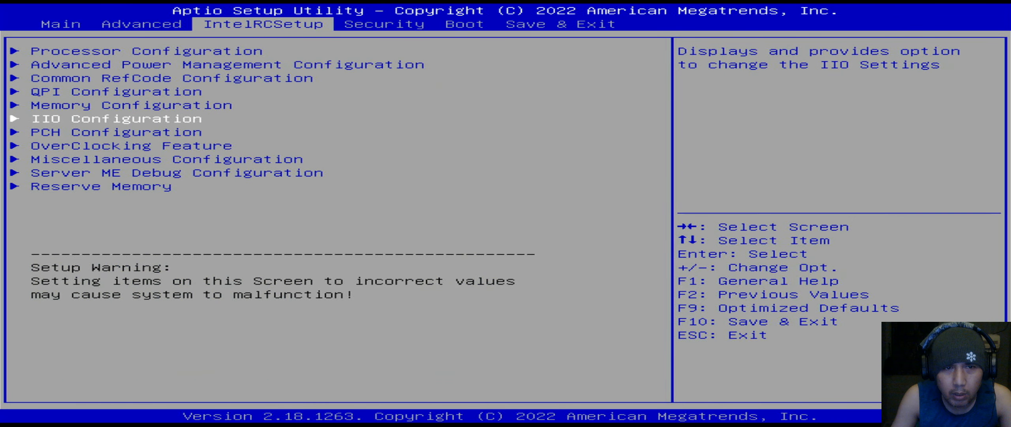
key(Down)
- Review the PCH Devices, PCI Express, sSATA and SATA settings under PCH Configuration
key(Return)
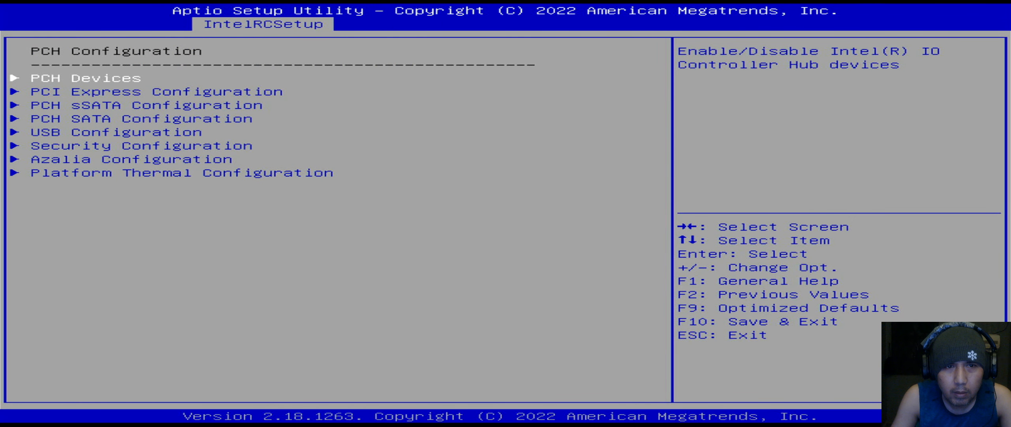
key(Return)
key(Escape)
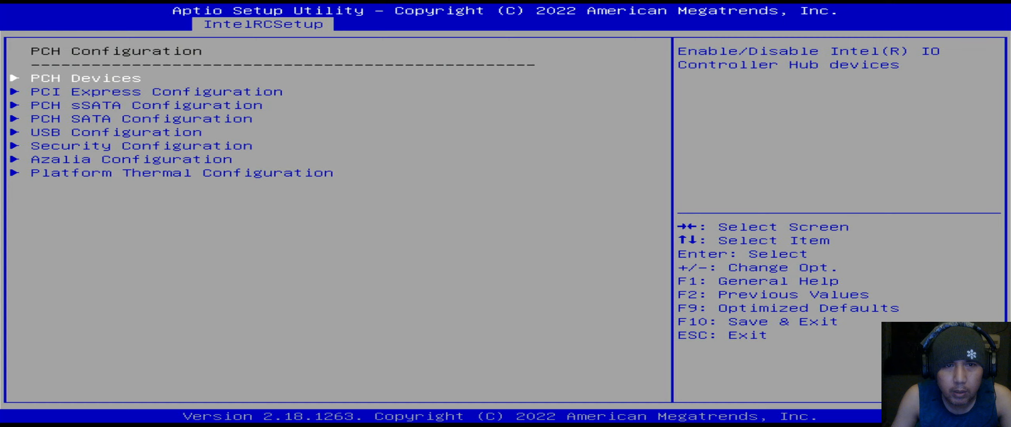
key(Down)
key(Return)
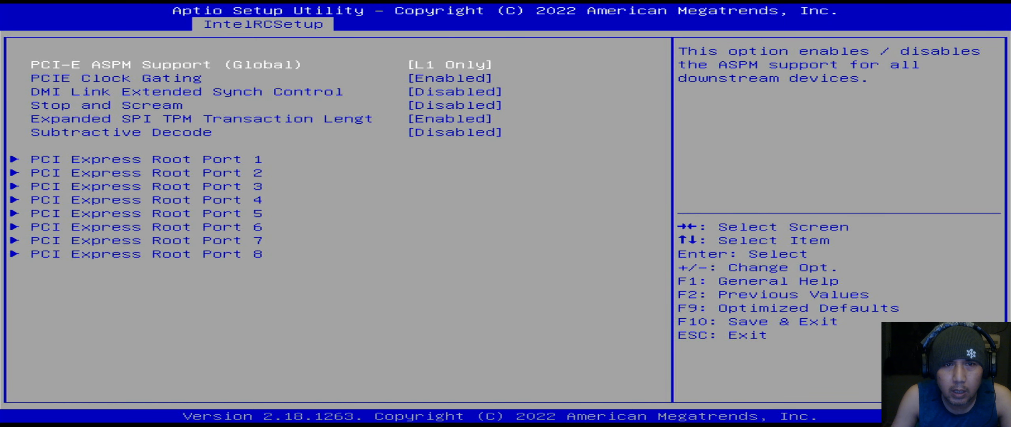
key(Escape)
key(Return)
key(Escape)
key(Down)
key(Return)
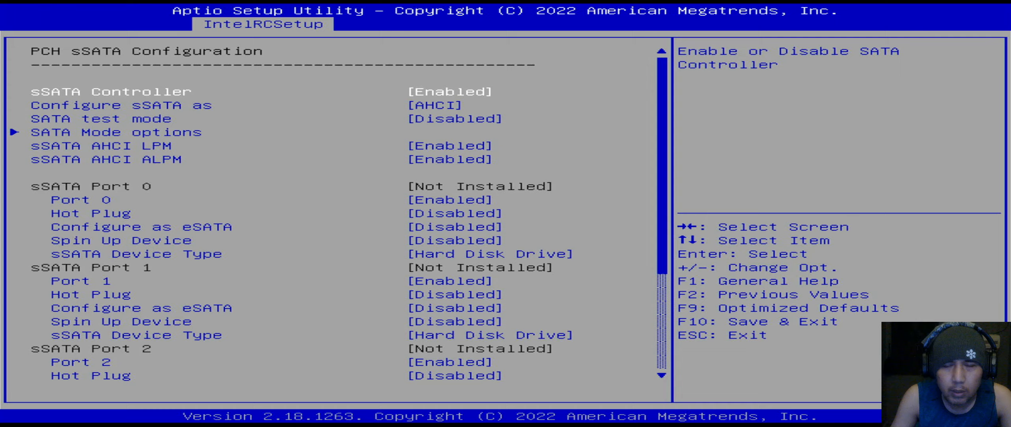
key(Escape)
key(Down)
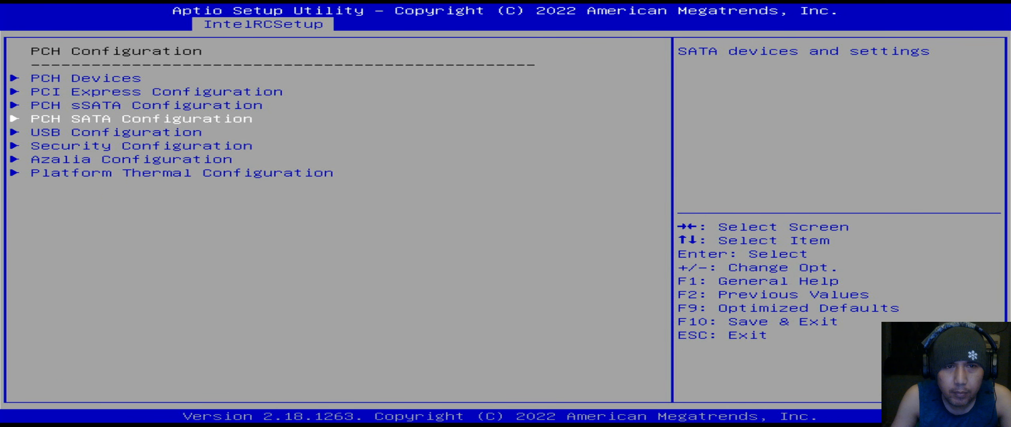
key(Return)
key(Escape)
- Review the USB, PCH Security, Azalia and Platform Thermal configuration pages
key(Down)
key(Return)
key(Escape)
key(Down)
key(Return)
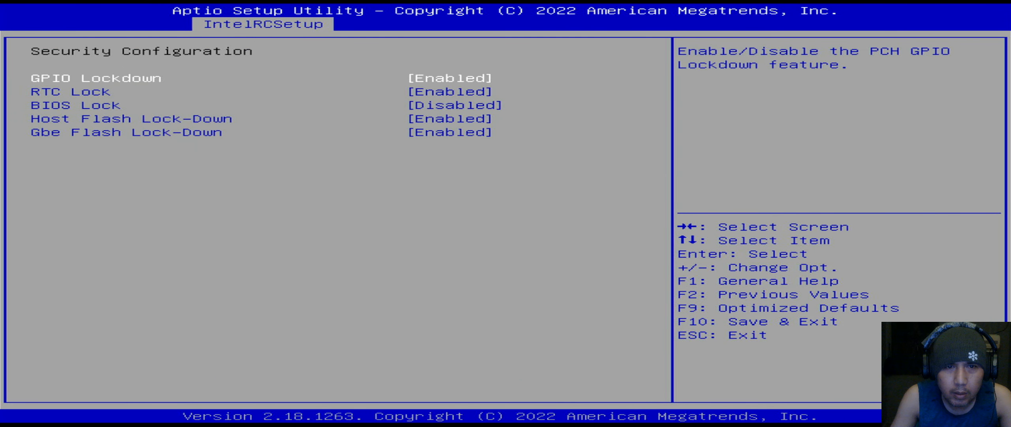
key(Escape)
key(Down)
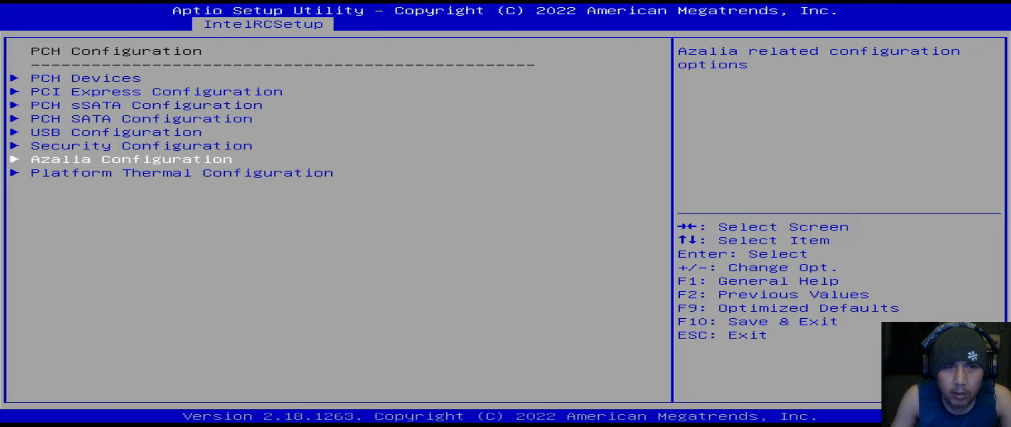
key(Return)
key(Escape)
key(Down)
key(Return)
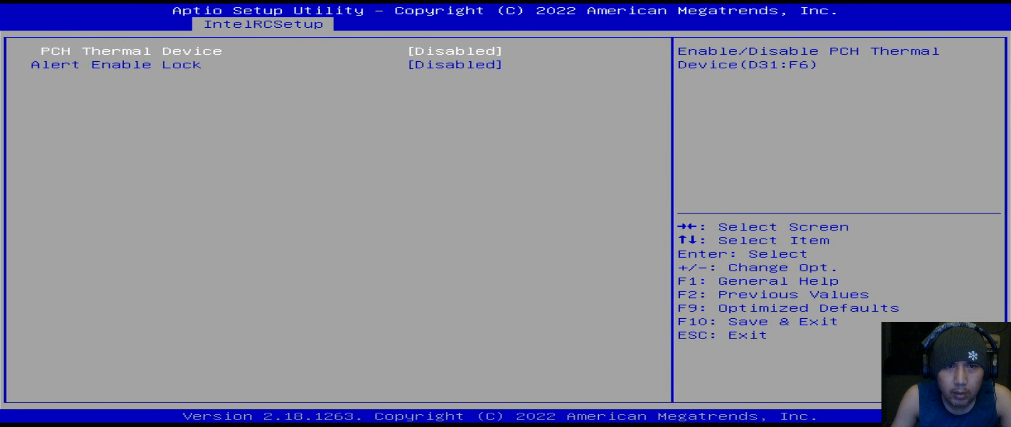
- Check OverClocking Feature, then Miscellaneous Configuration down to RTC Wake system from S5
key(Escape)
key(Escape)
key(Down)
key(Return)
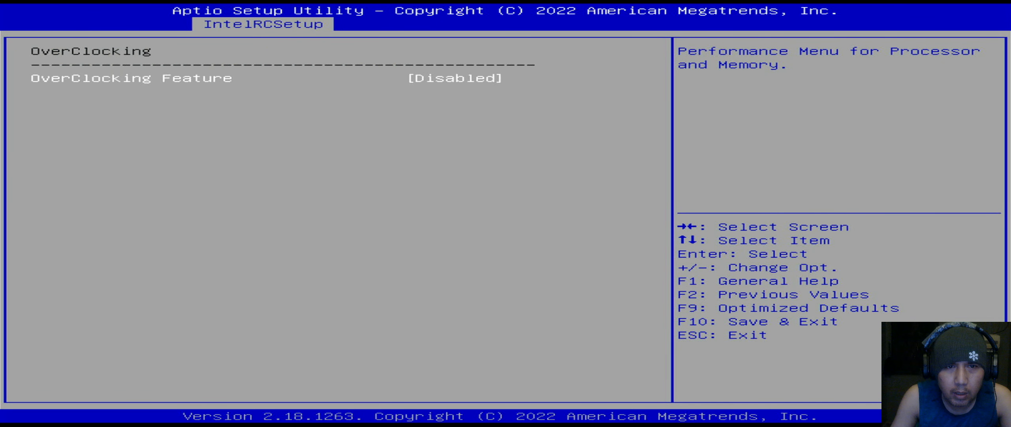
key(Escape)
key(Down)
key(Return)
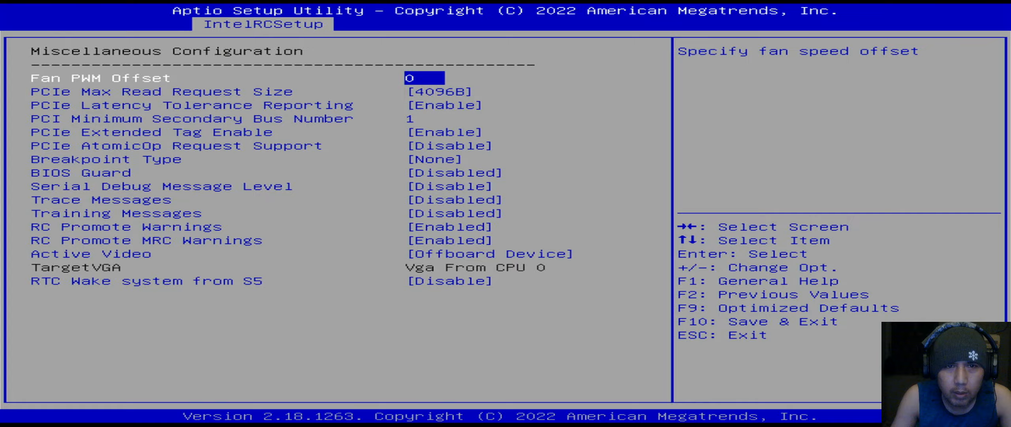
key(Down)
key(Down)
key(Down)
key(Down)
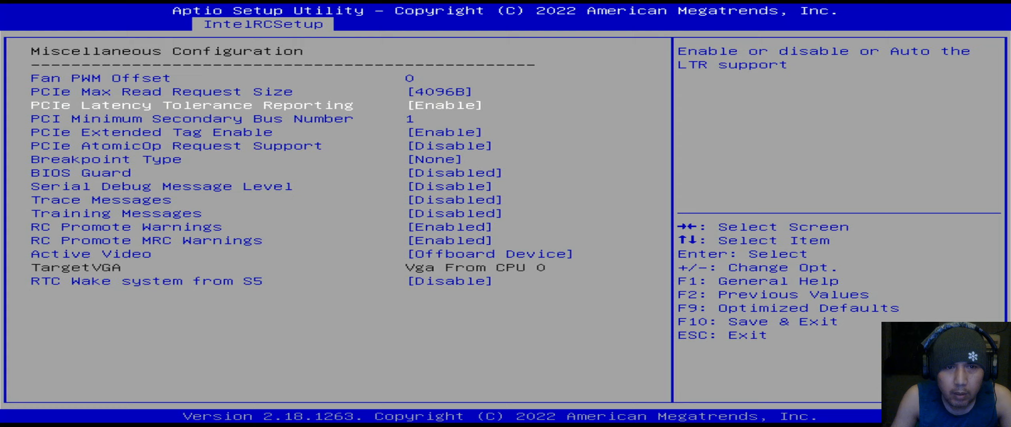
key(Down)
key(Down)
key(Down)
key(Down)
key(Down)
key(Down)
key(Down)
key(Down)
key(Down)
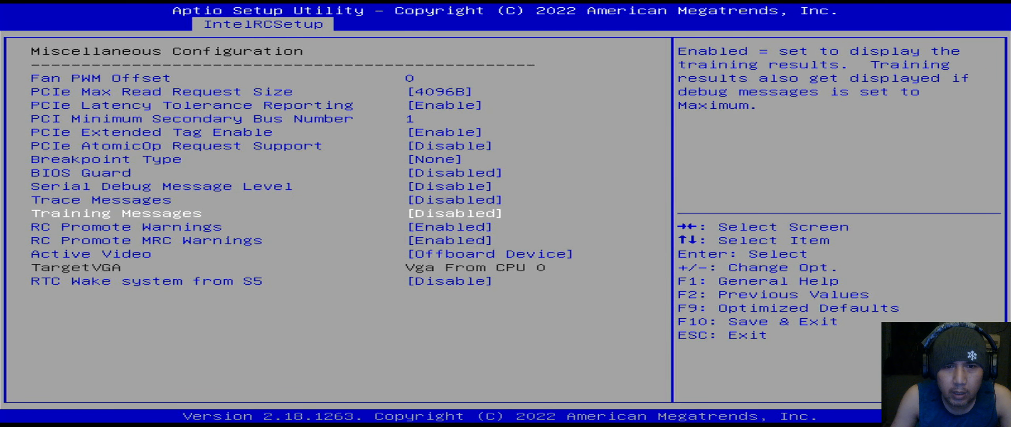
key(Down)
- Look over Server ME Debug, NM and Reserve Memory settings, then move to the Security page
key(Escape)
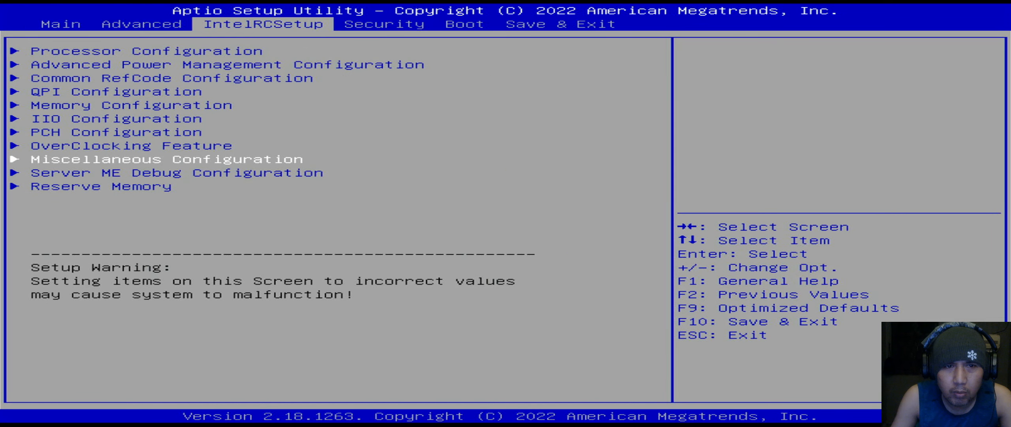
key(Down)
key(Return)
key(Return)
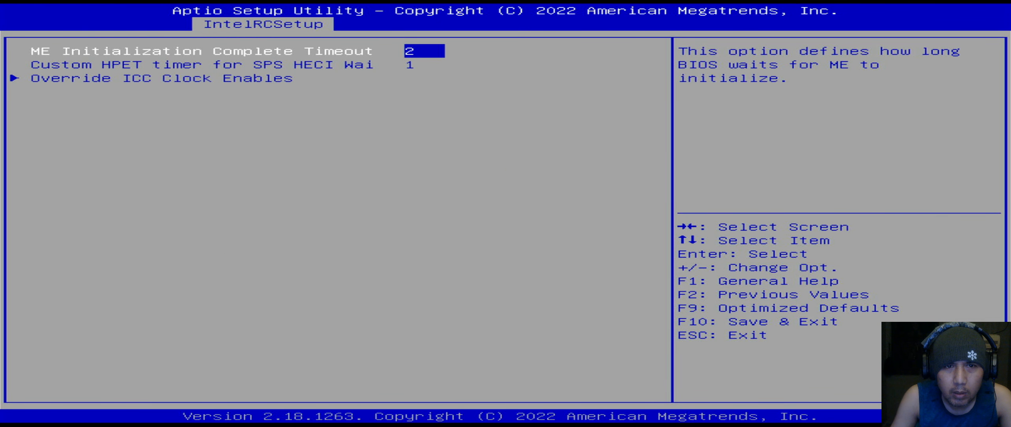
key(Escape)
key(Down)
key(Return)
key(Escape)
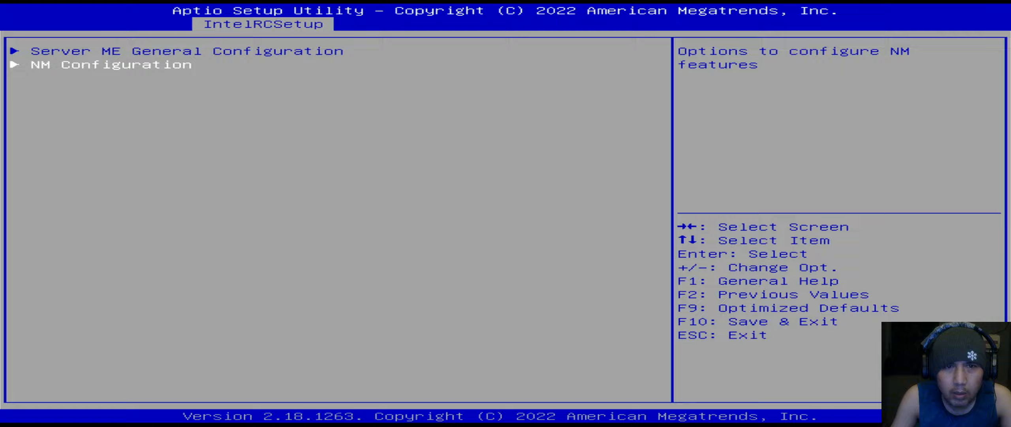
key(Escape)
key(Down)
key(Return)
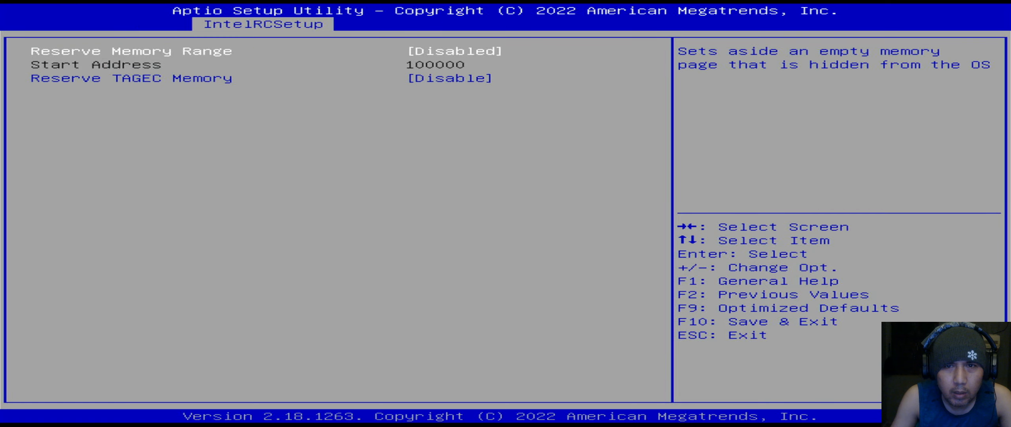
key(Escape)
key(Right)
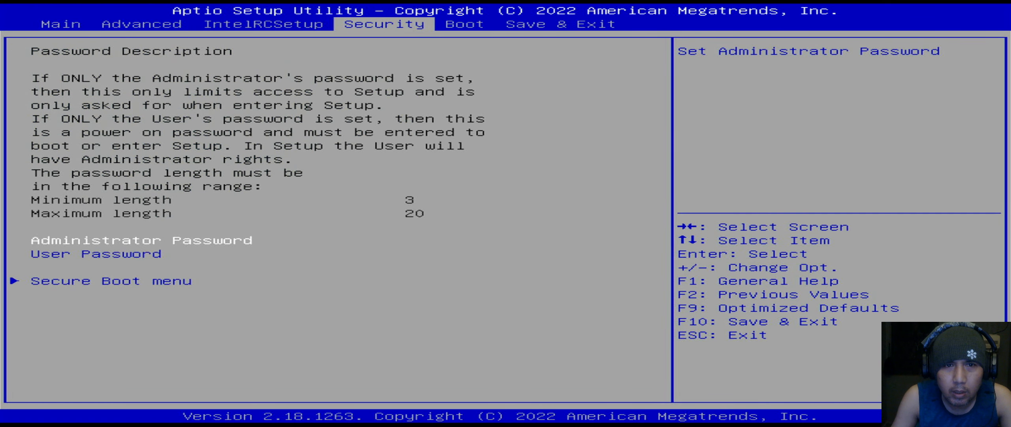
key(Left)
key(Left)
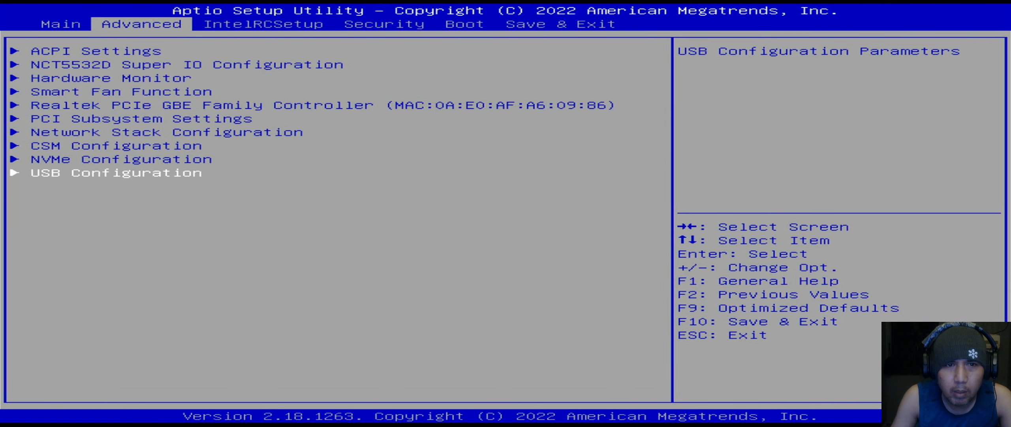
key(Left)
key(Right)
key(Right)
key(Right)
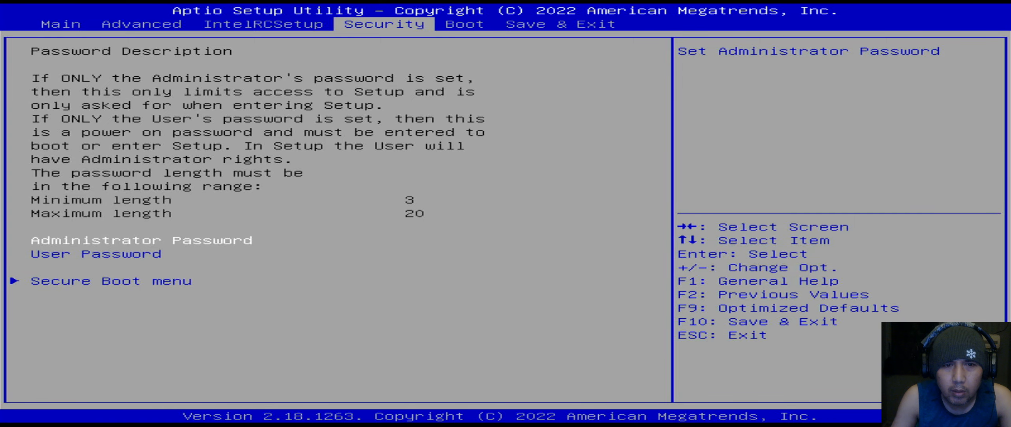
key(Down)
key(Down)
key(Return)
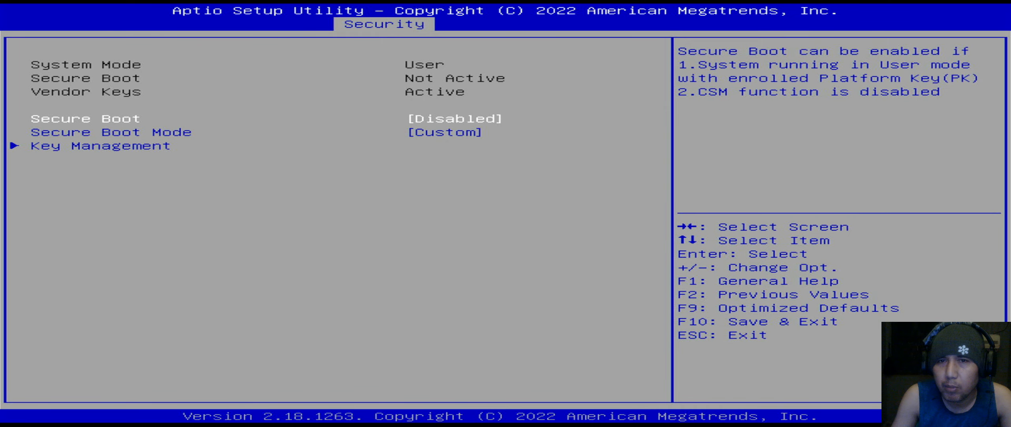
key(Escape)
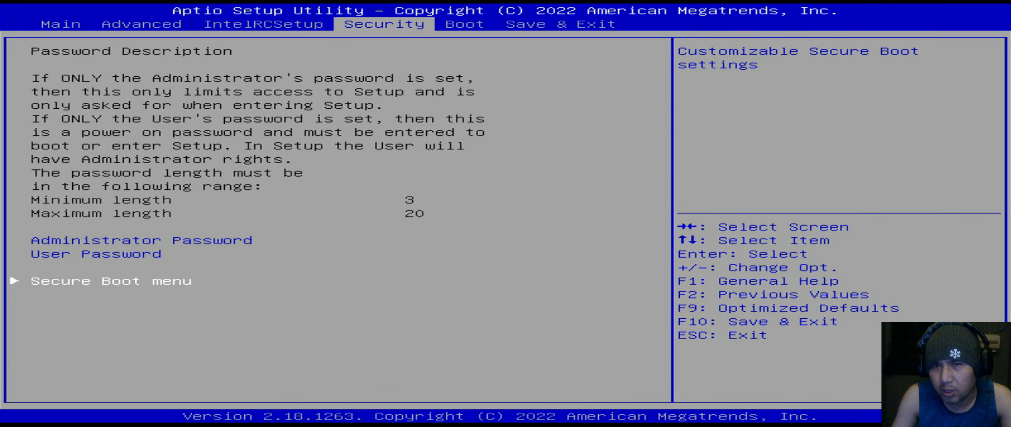
- Choose Save Changes and Exit on the Save & Exit page, then re-enter setup with Del at startup
key(Right)
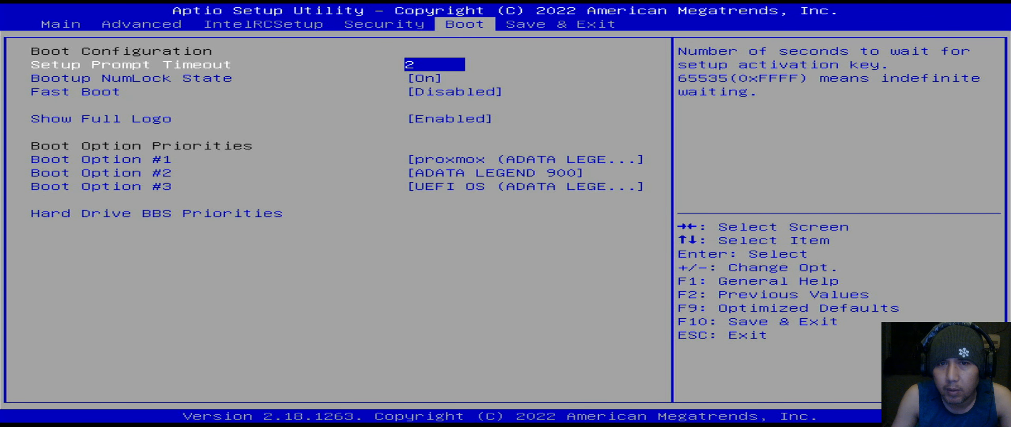
key(Left)
key(Right)
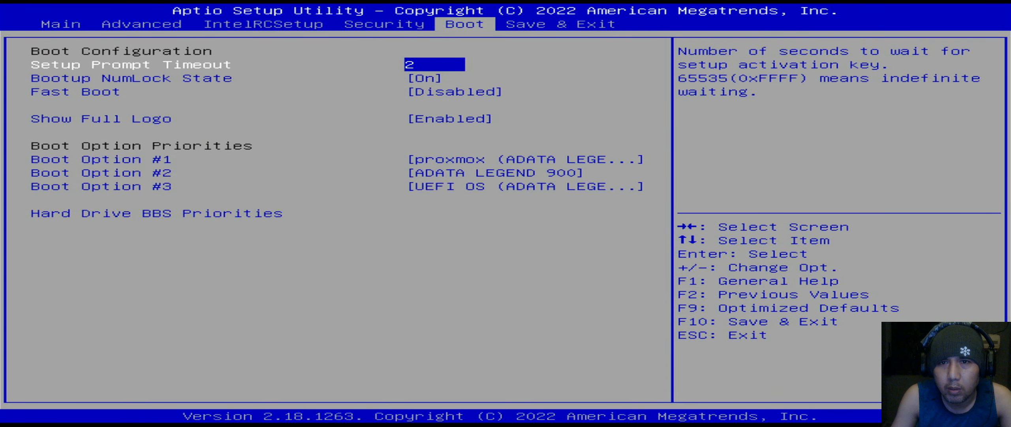
key(Right)
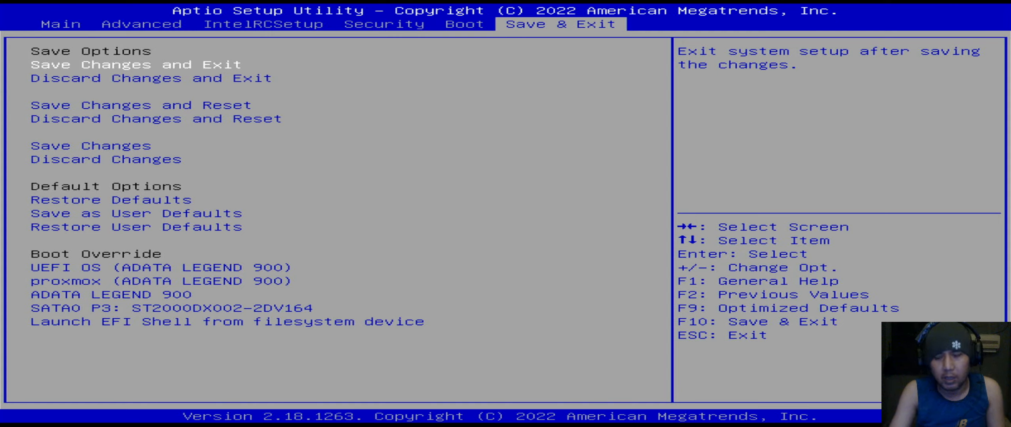
key(Return)
key(Return)
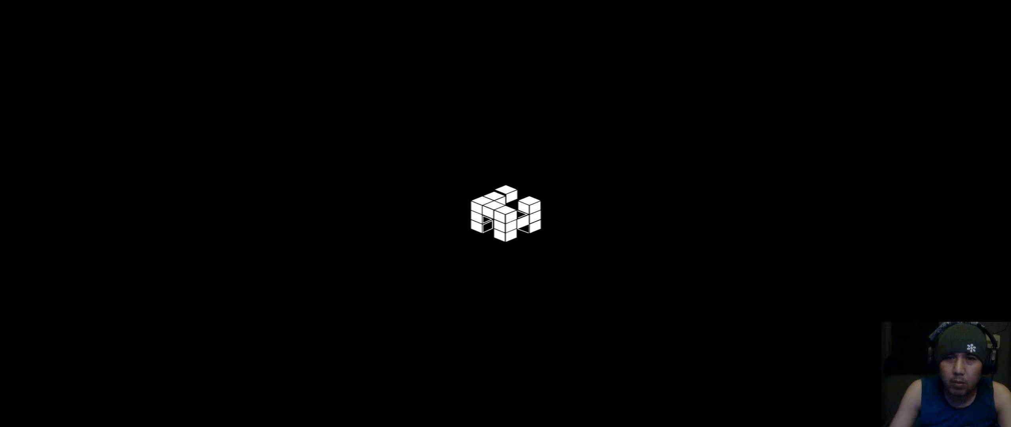
key(Delete)
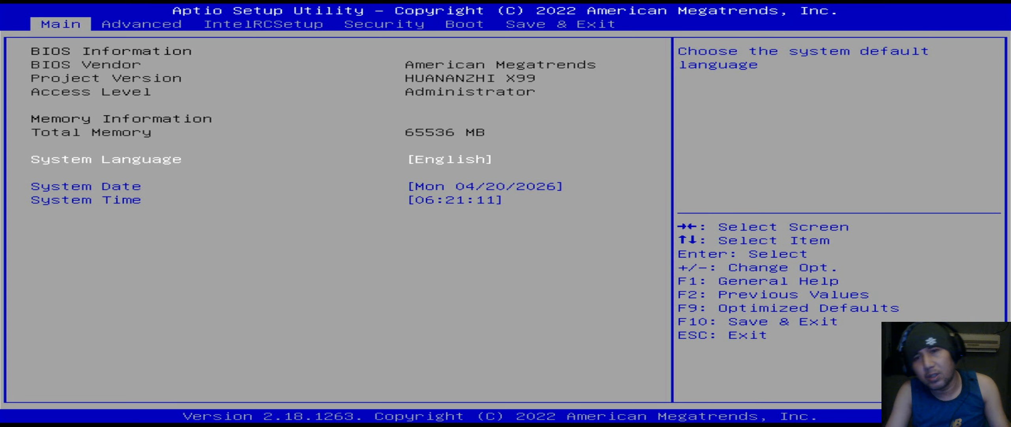
- Boot once via the UEFI OS (ADATA SP580 4101) override to reach Ventoy's ISO menu
key(Right)
key(Right)
key(Right)
key(Right)
key(Right)
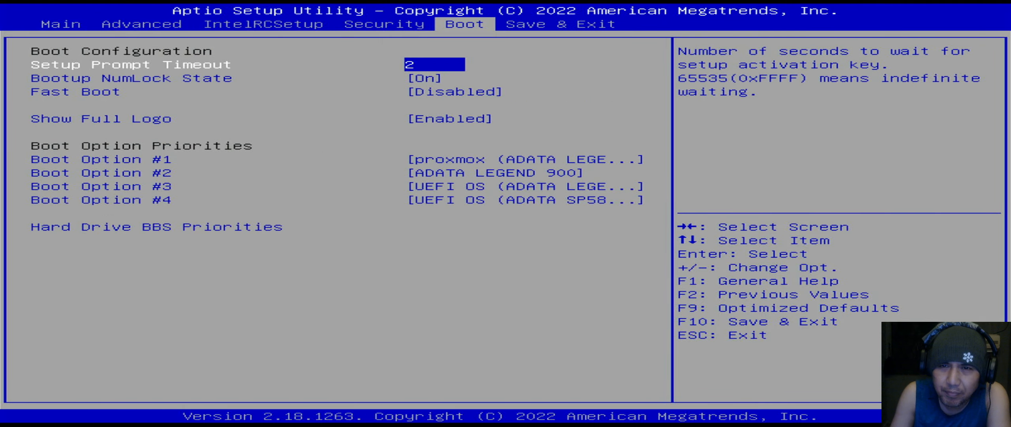
key(Right)
key(Left)
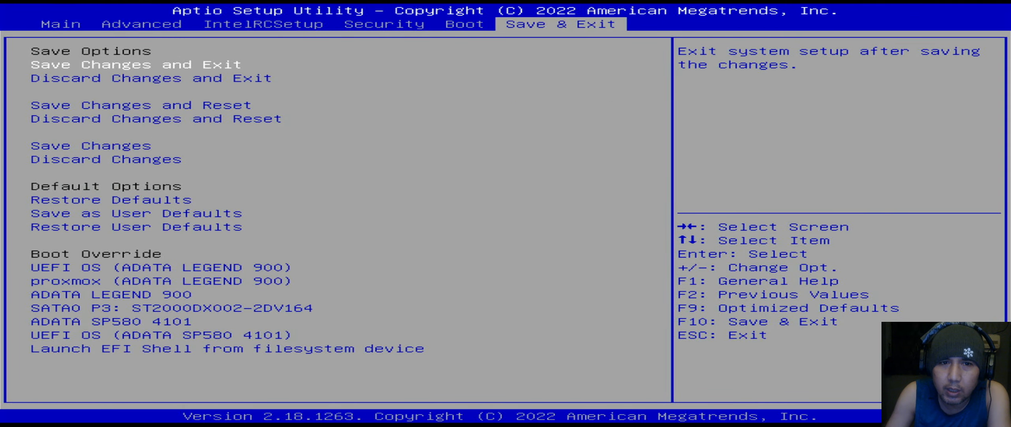
key(Down)
key(Down)
key(Down)
key(Down)
key(Down)
key(Down)
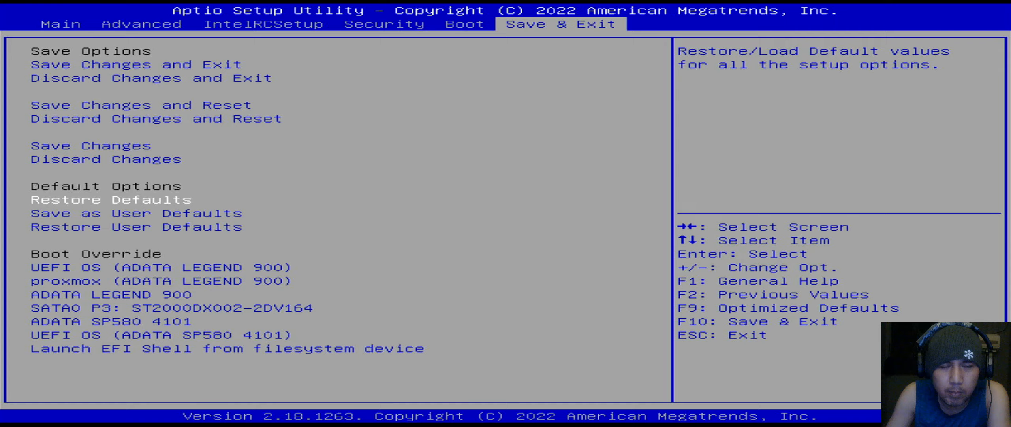
key(Down)
key(Down)
key(Down)
key(Down)
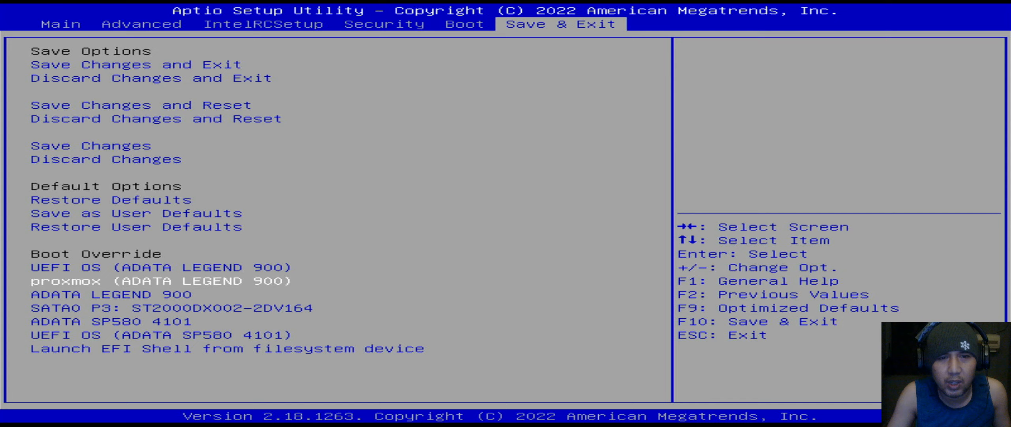
key(Up)
key(Up)
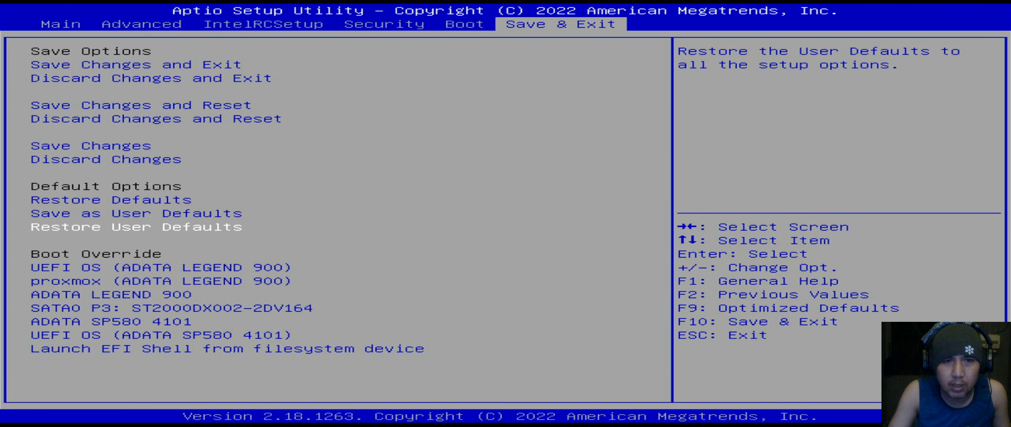
key(Down)
key(Down)
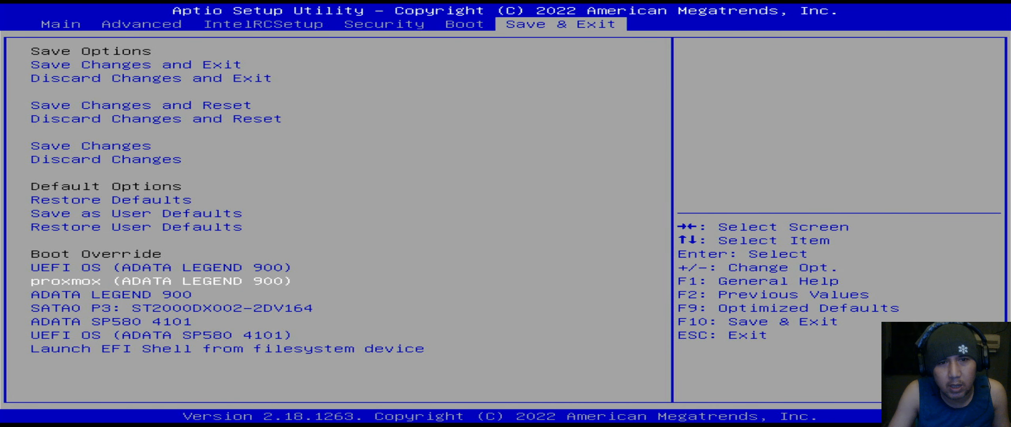
key(Down)
key(Down)
key(Down)
key(Down)
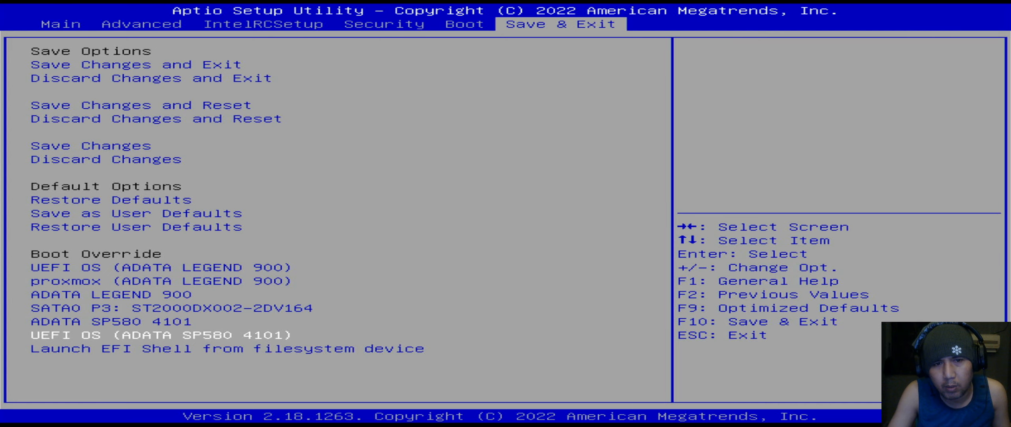
key(Return)
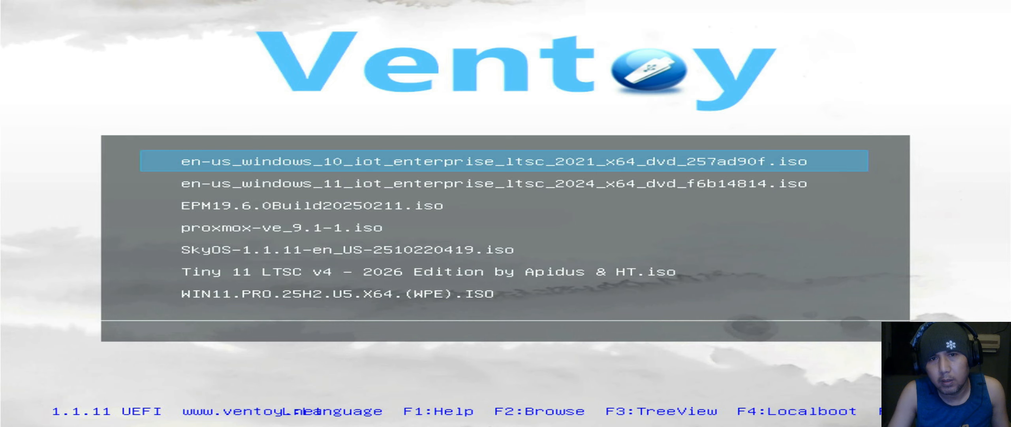
key(Down)
key(Down)
key(Up)
key(Up)
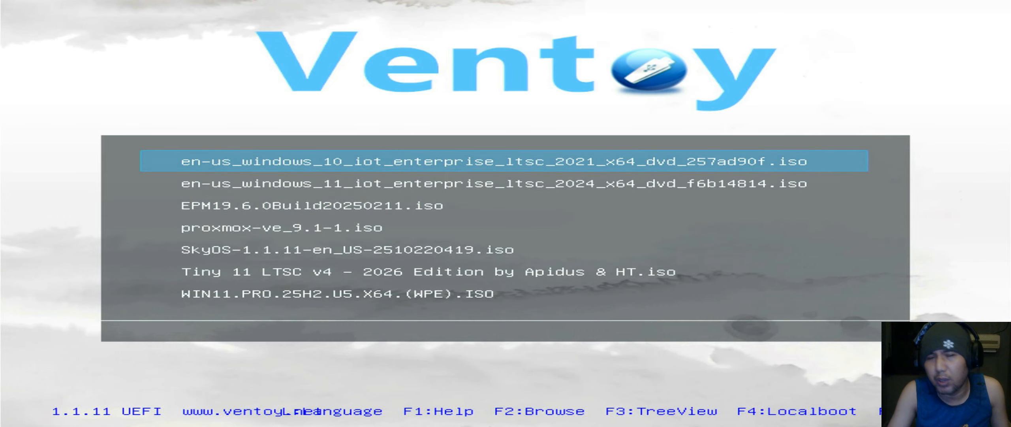
key(Down)
key(Down)
key(Down)
key(Down)
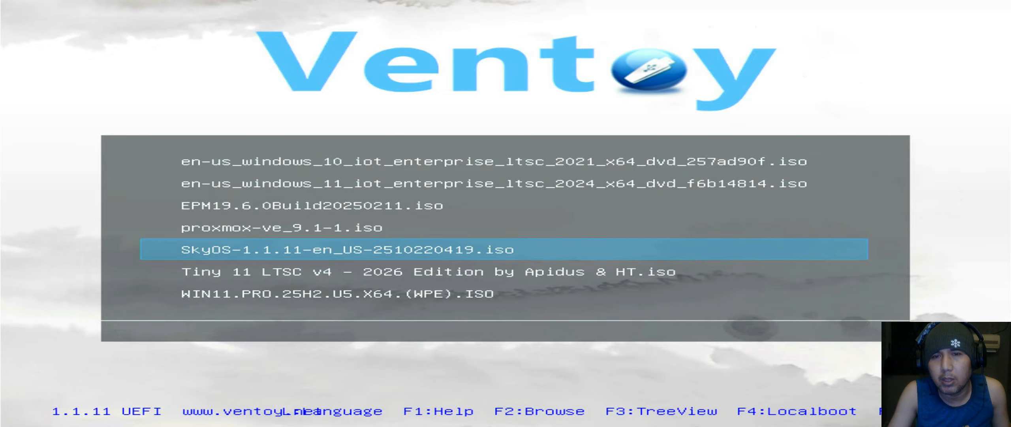
key(Down)
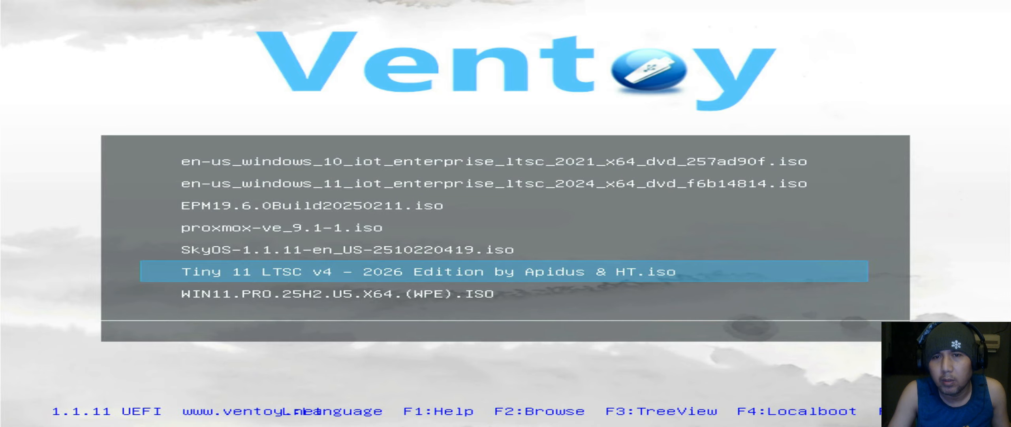
key(Up)
key(Up)
key(Up)
key(Up)
key(Up)
key(Down)
key(Down)
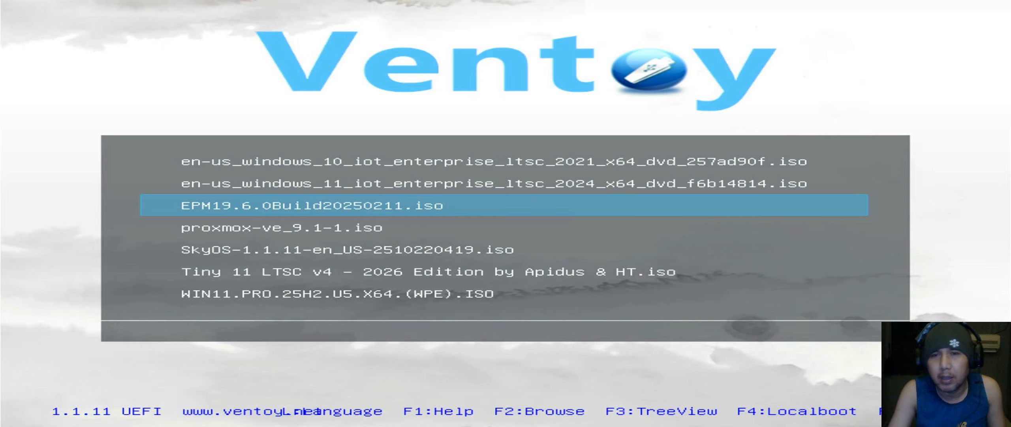
key(Up)
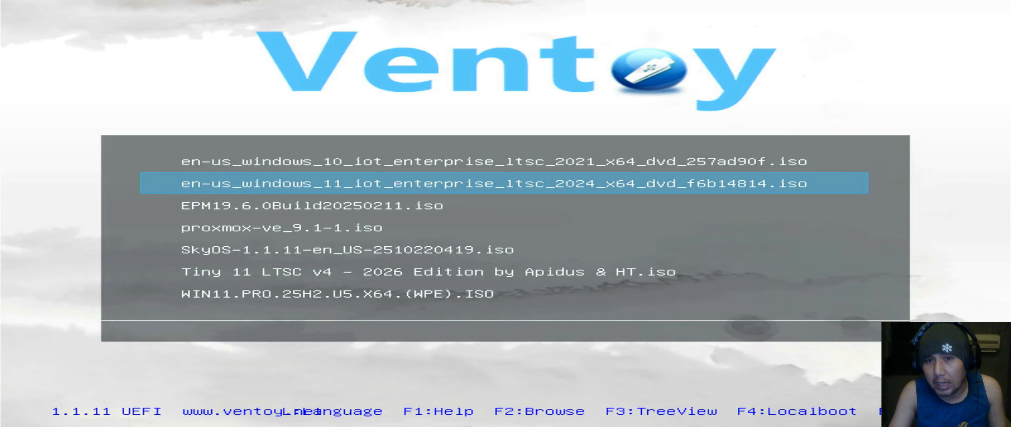
key(Down)
key(Down)
key(Down)
key(Down)
key(Down)
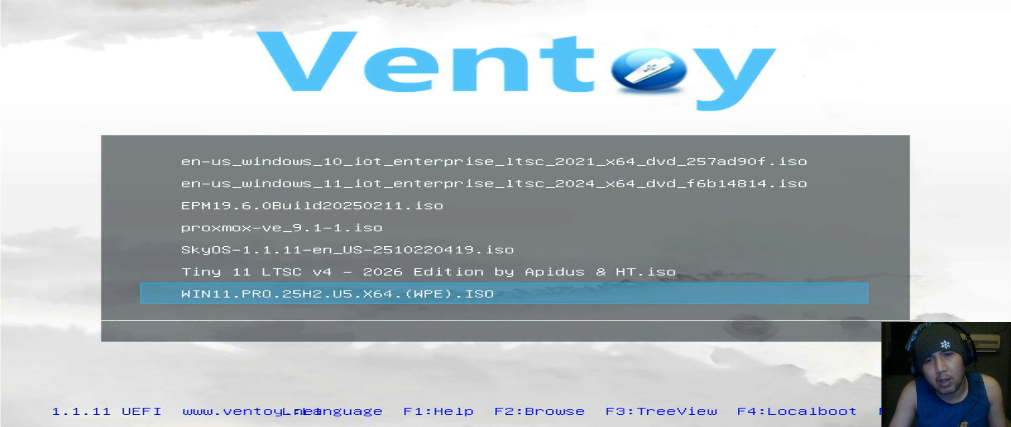
key(Up)
key(Up)
key(Up)
key(Up)
key(Up)
key(Up)
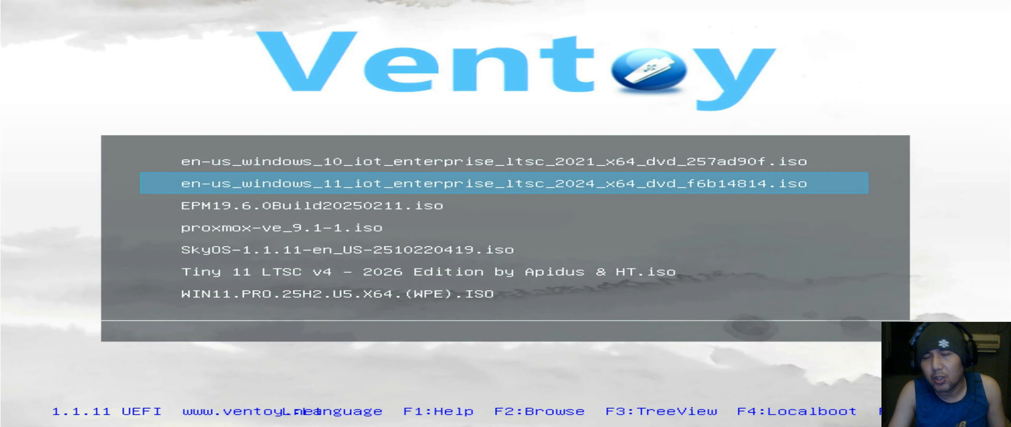
key(Down)
key(Down)
key(Down)
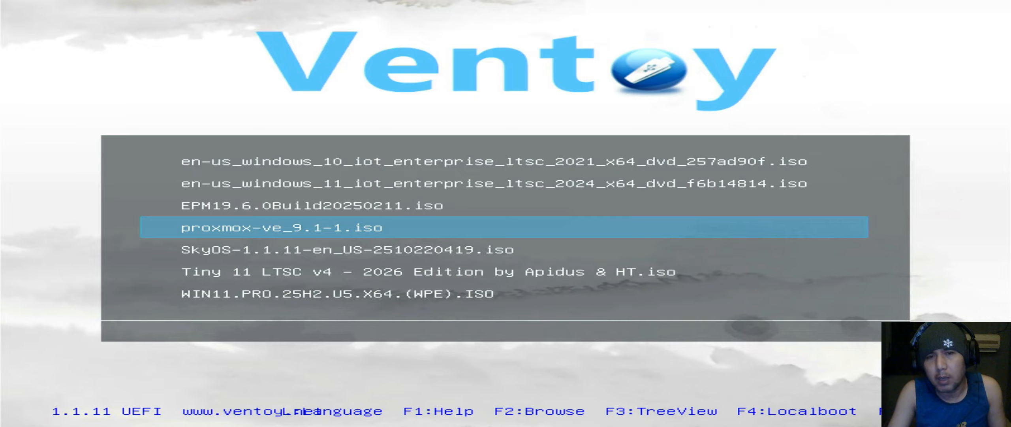
key(Up)
key(Down)
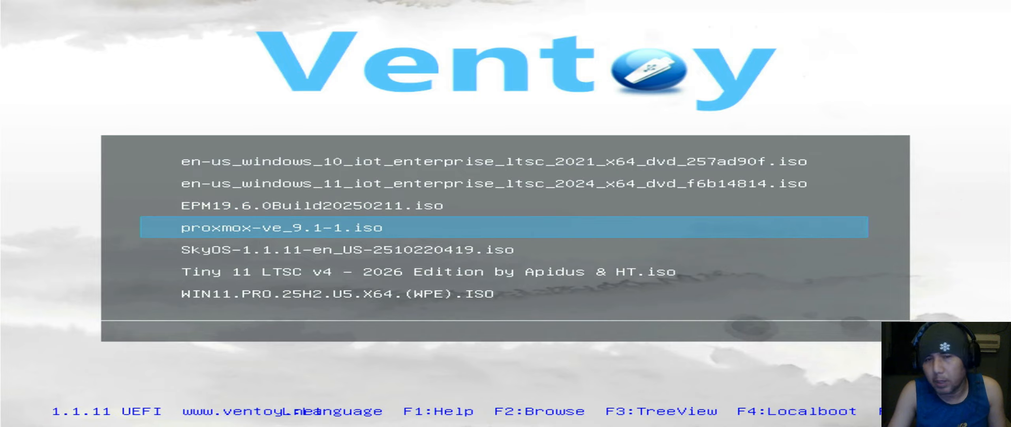
key(Up)
key(Down)
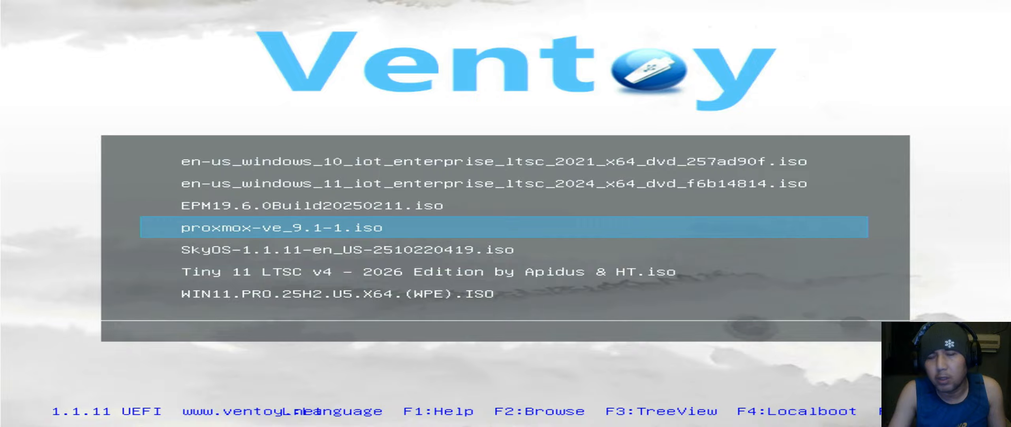
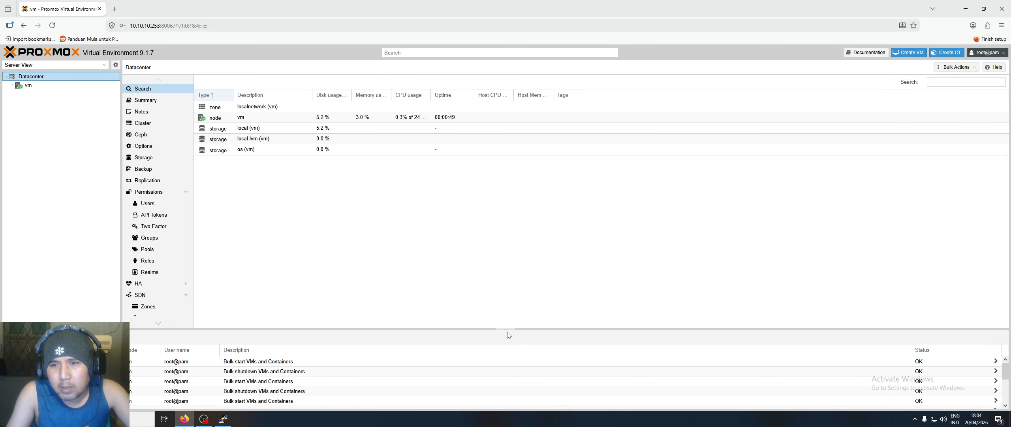
- Expand node vm, look through the local-lvm and local storages, and show local's ISO Images
click(506, 328)
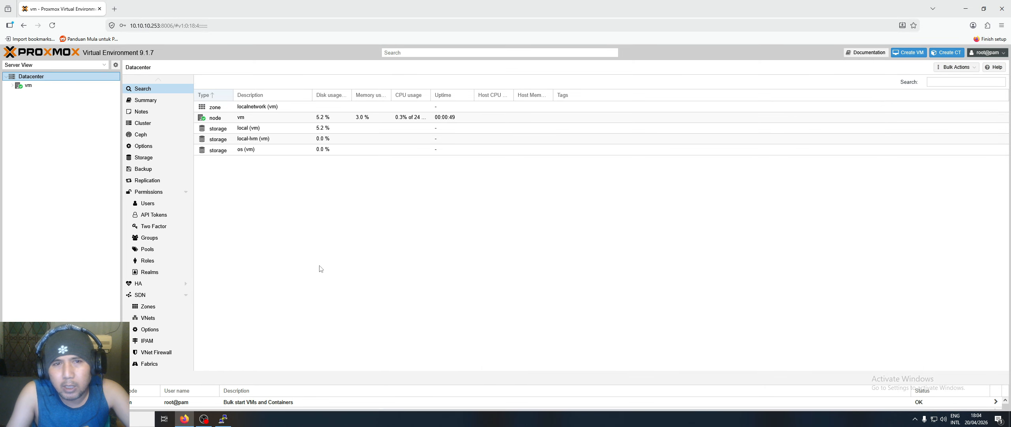
click(11, 85)
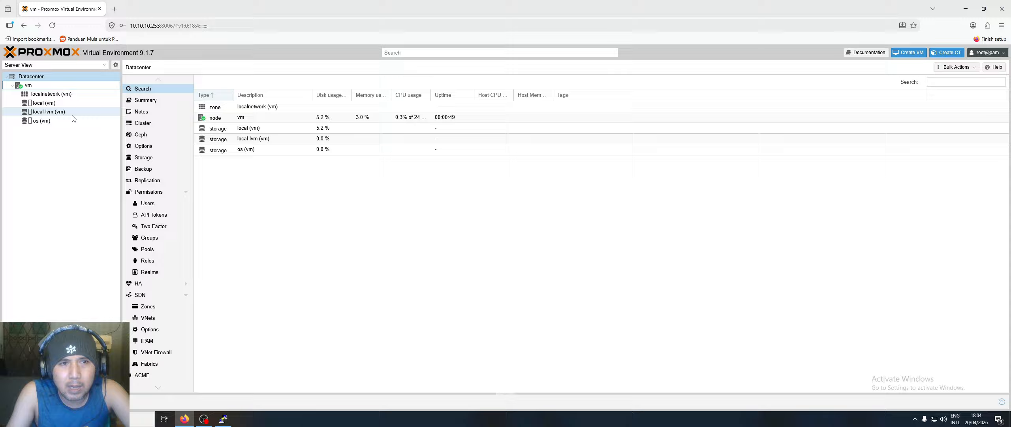
click(57, 113)
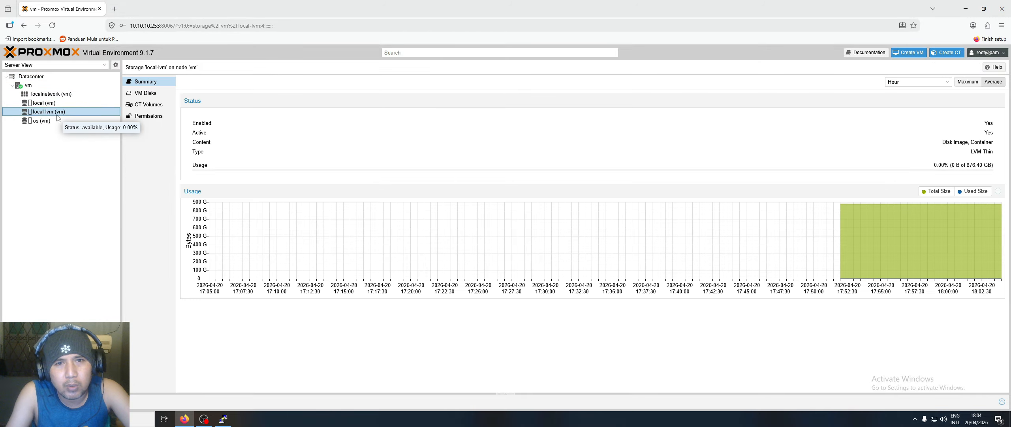
click(155, 95)
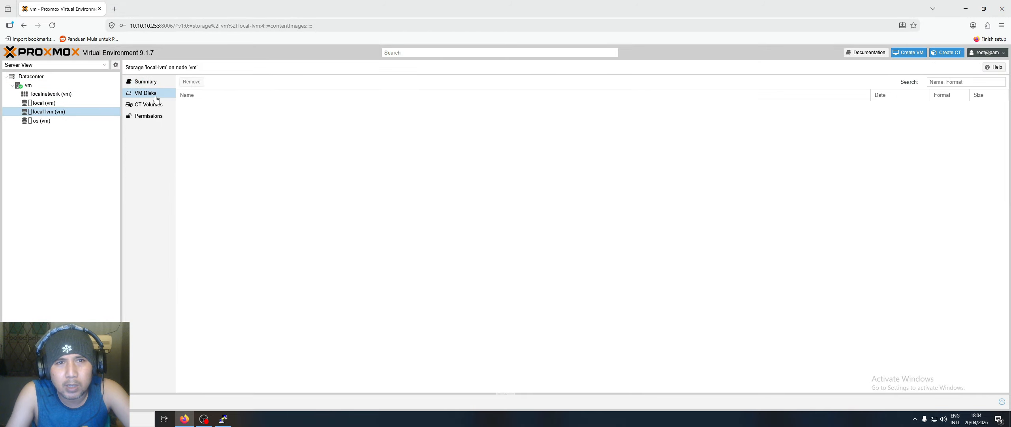
click(46, 111)
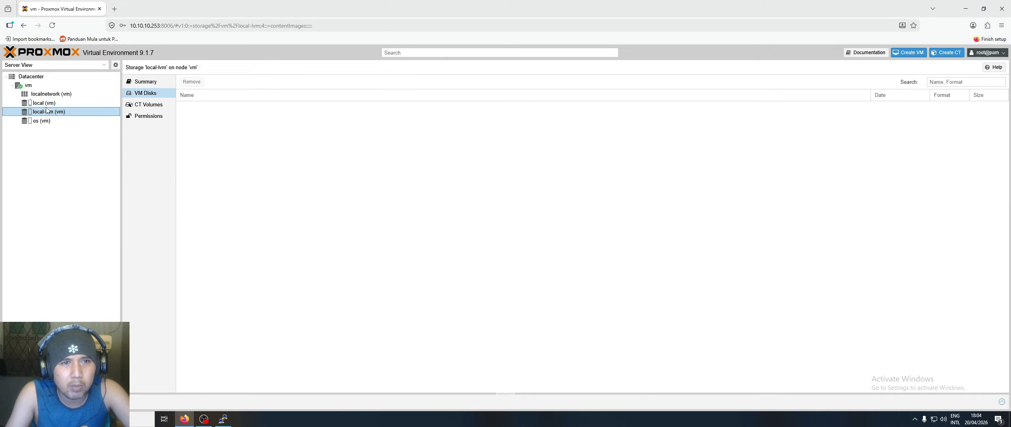
click(46, 102)
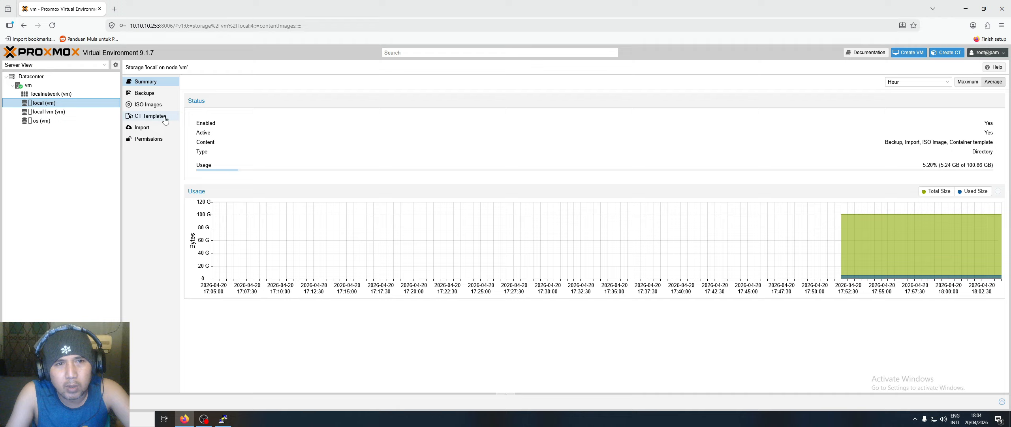
click(47, 112)
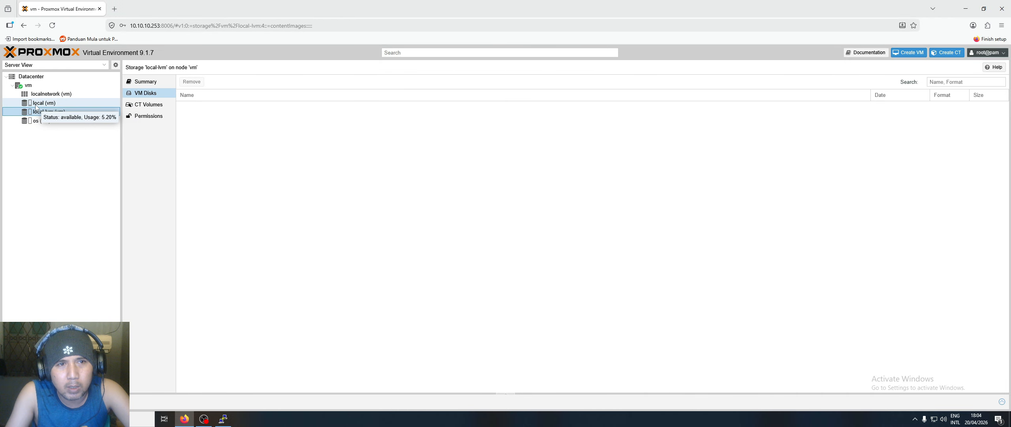
click(36, 105)
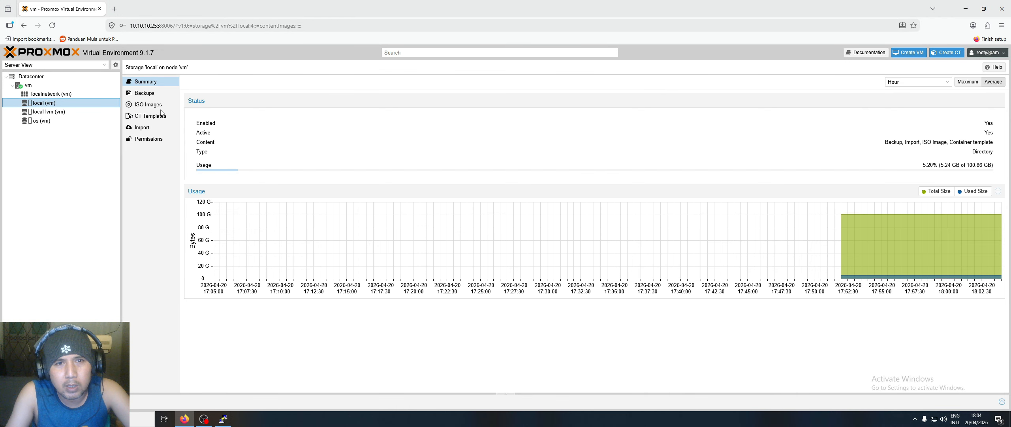
click(141, 107)
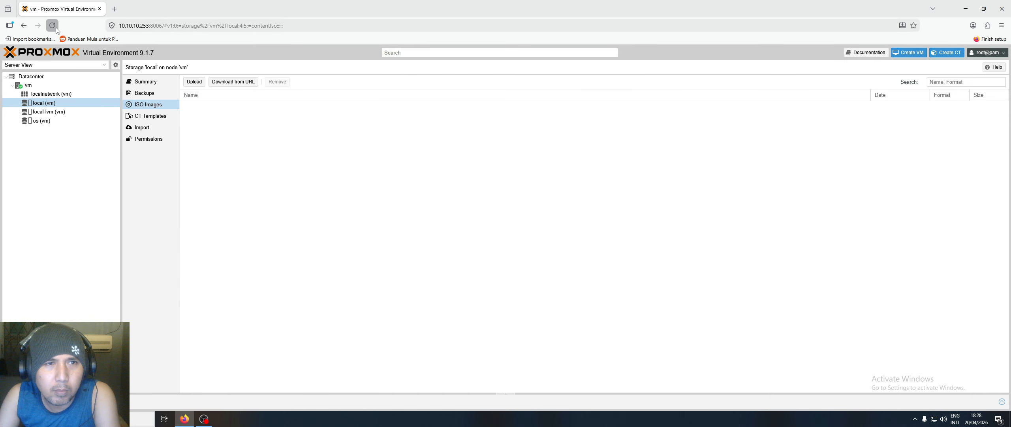
- Reload Proxmox and upload virtio-win-0.1.285.iso from drive D into local storage
click(52, 25)
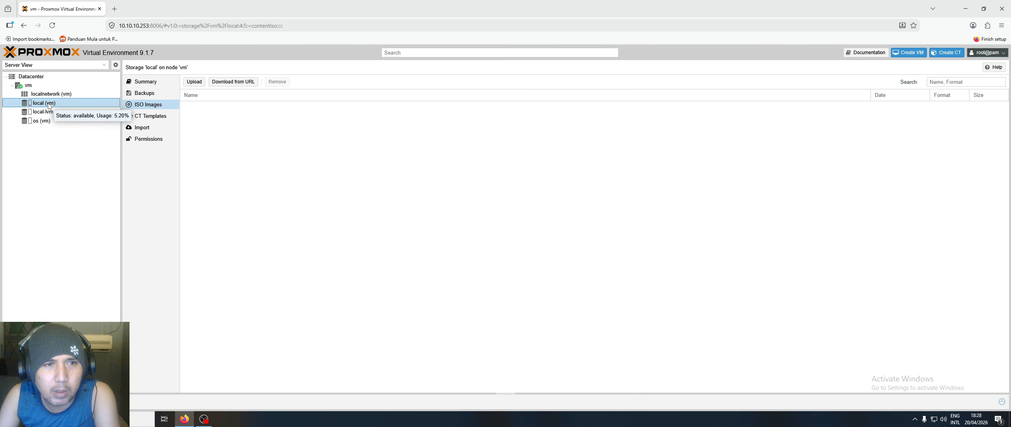
click(194, 82)
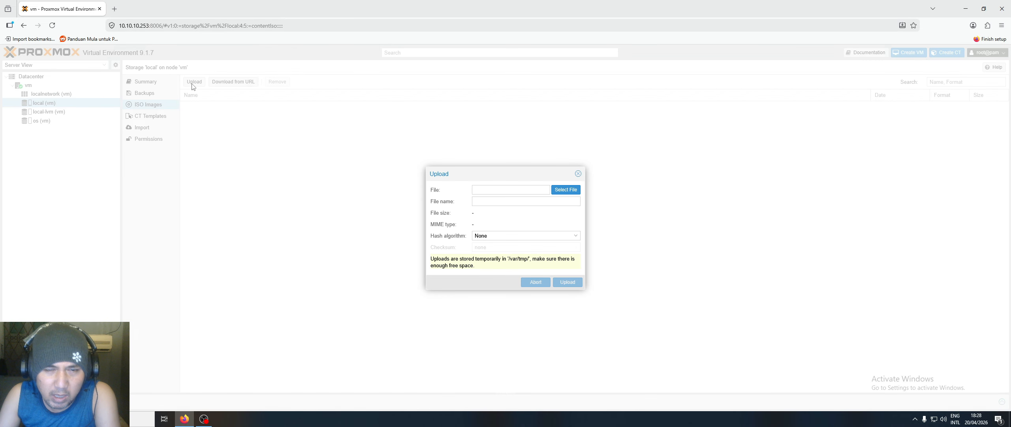
click(566, 190)
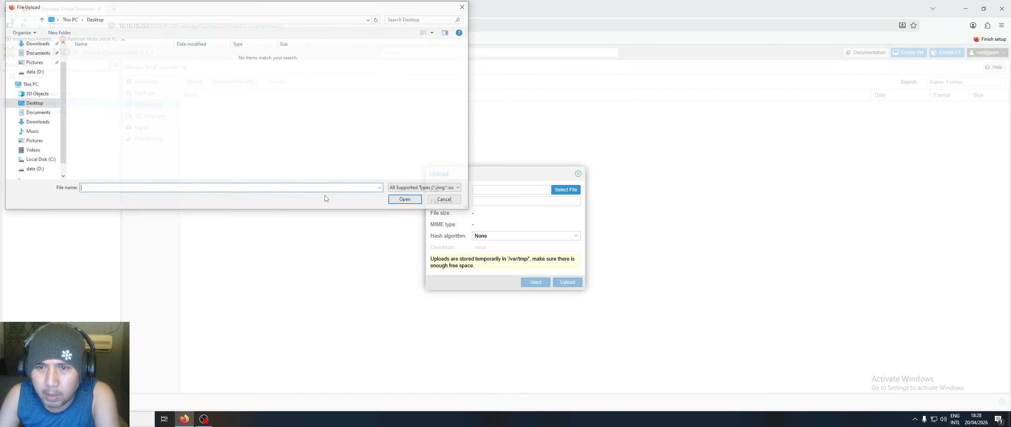
click(33, 169)
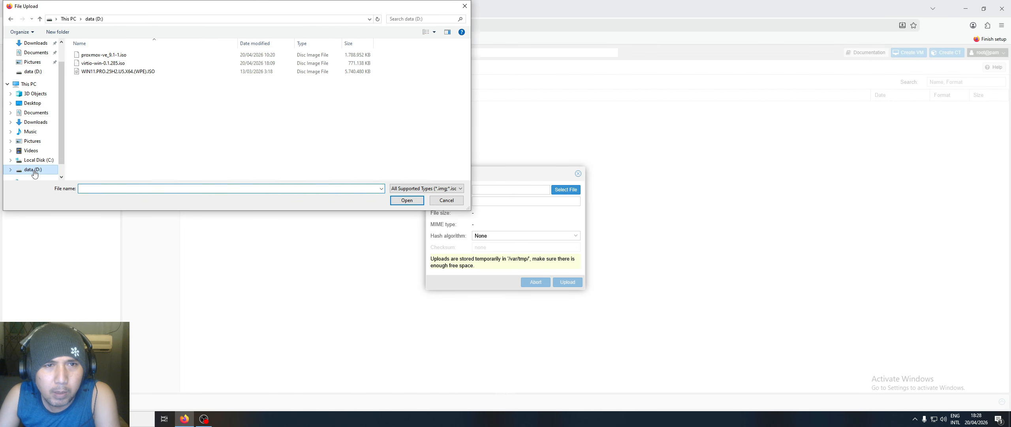
click(103, 64)
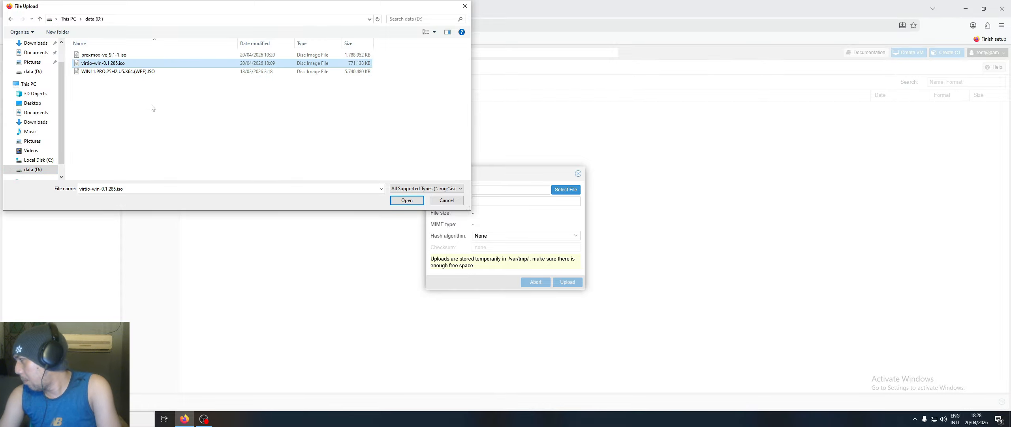
click(407, 200)
click(567, 283)
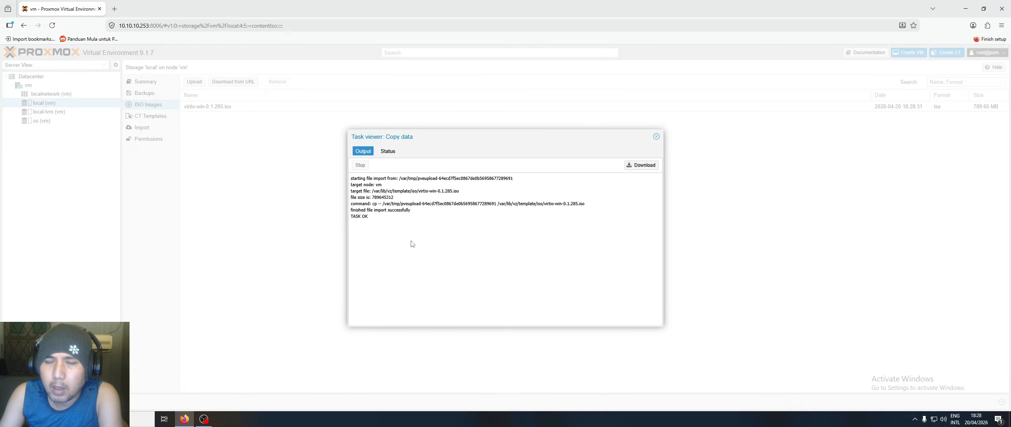
click(656, 136)
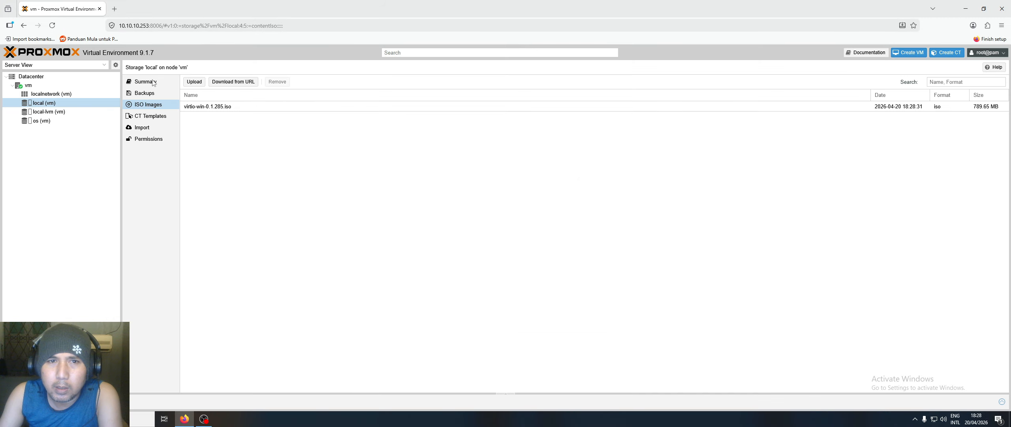
click(196, 85)
- Upload the WIN11 PRO 25H2 ISO from drive D into local storage
click(566, 190)
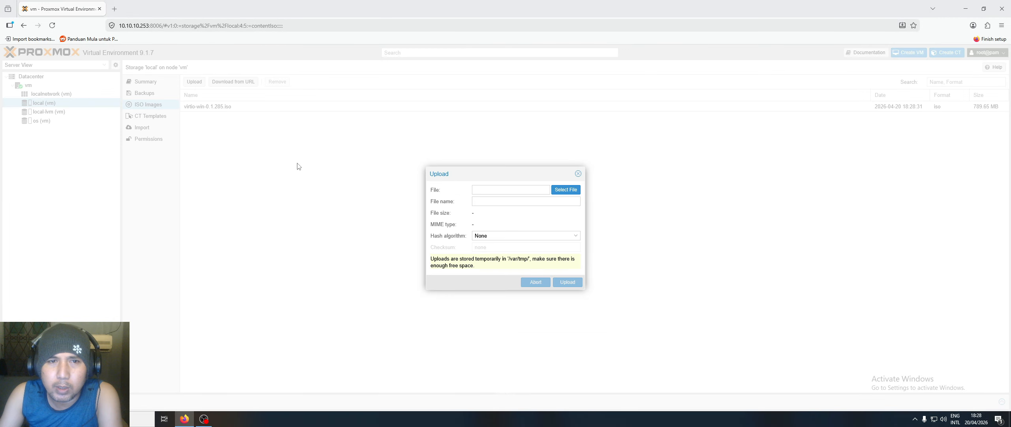
click(95, 72)
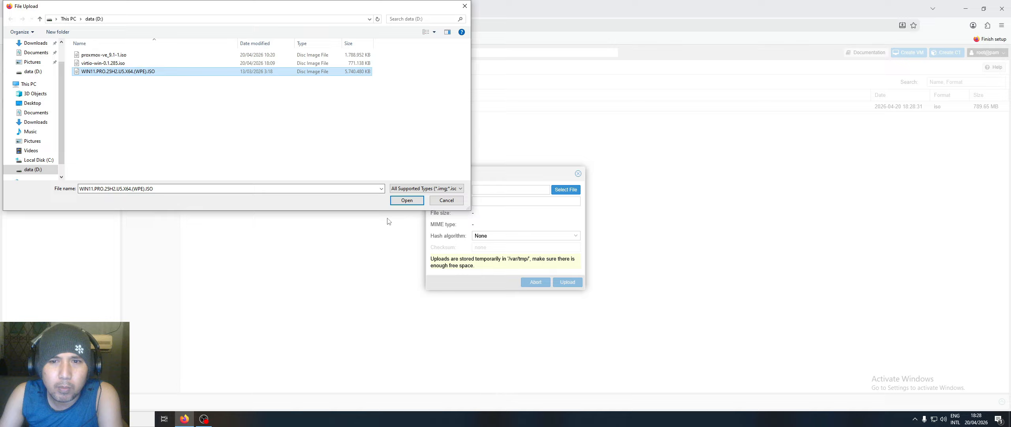
click(405, 201)
click(568, 281)
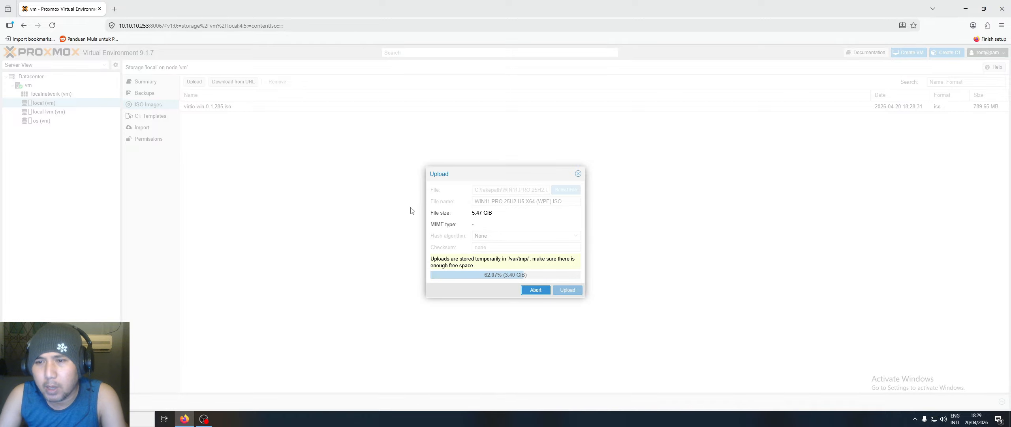
click(205, 420)
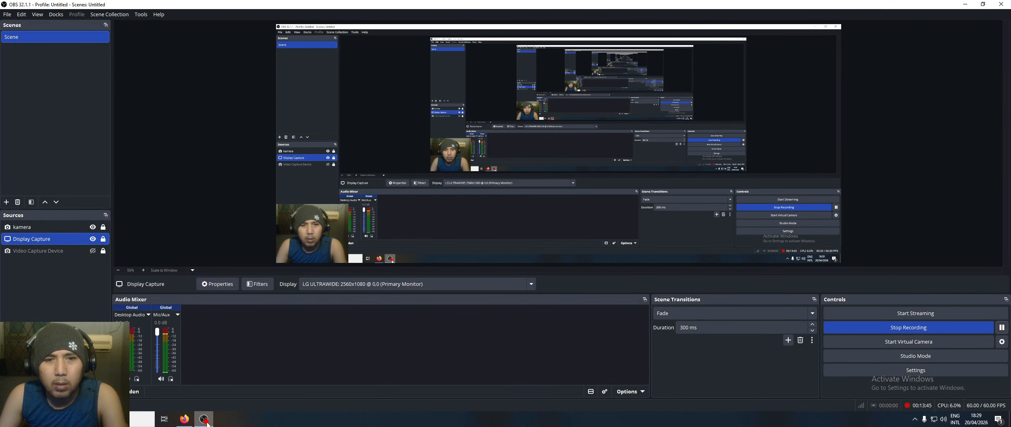
- Minimize OBS Studio to return to the browser showing the finished upload
click(205, 419)
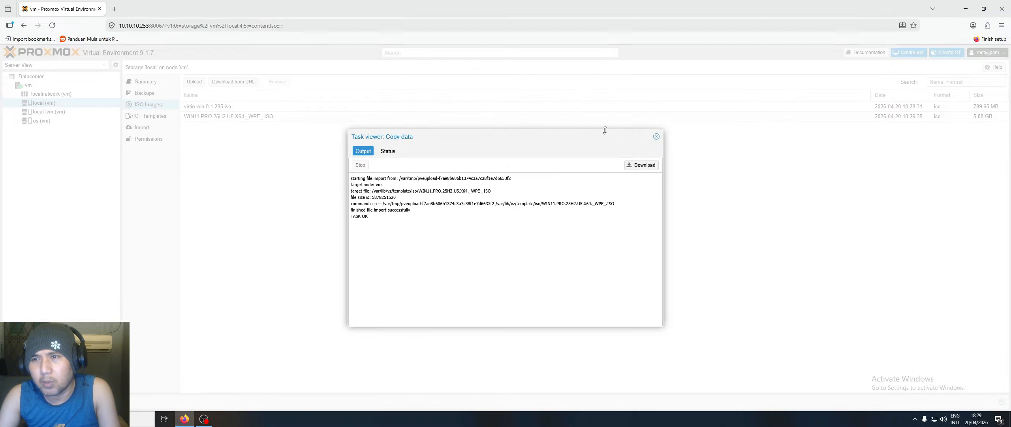
- Start creating a new VM on node vm named win11-gtx1050
click(658, 137)
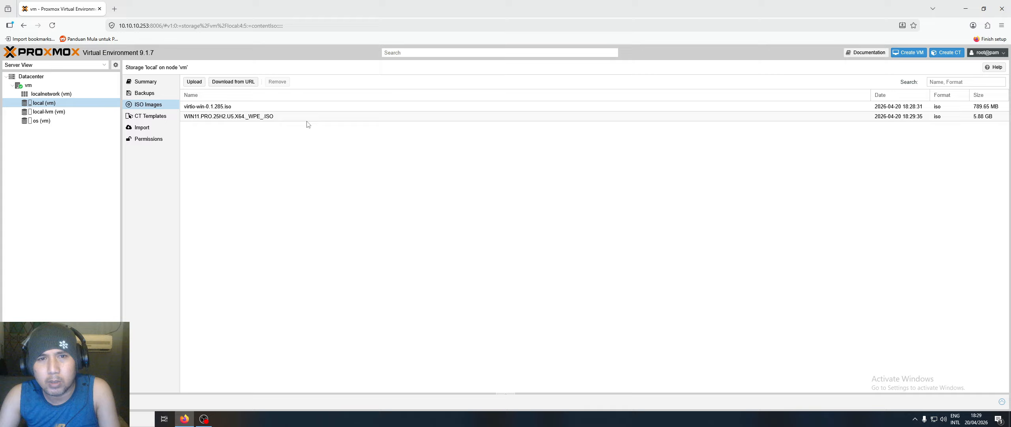
click(37, 94)
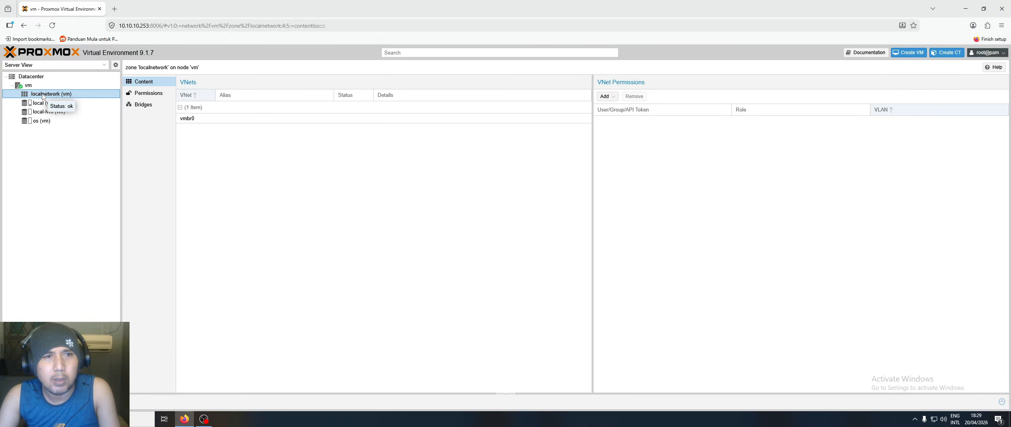
click(41, 85)
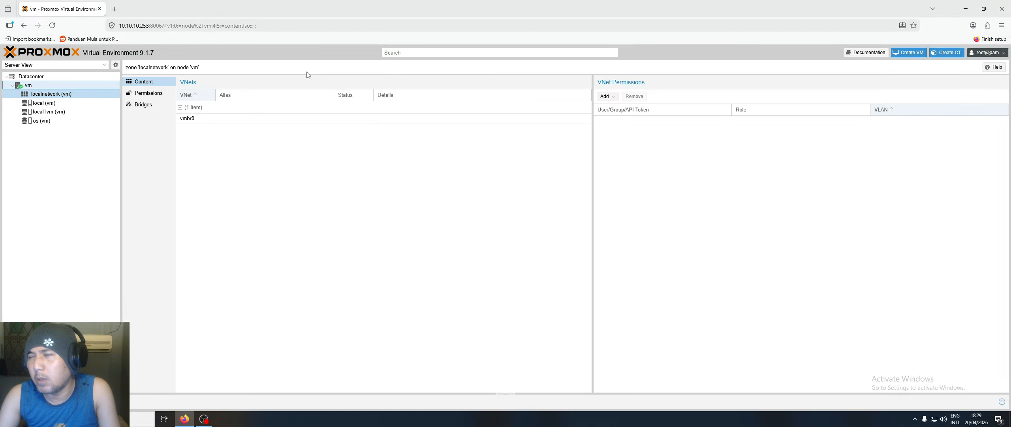
click(917, 57)
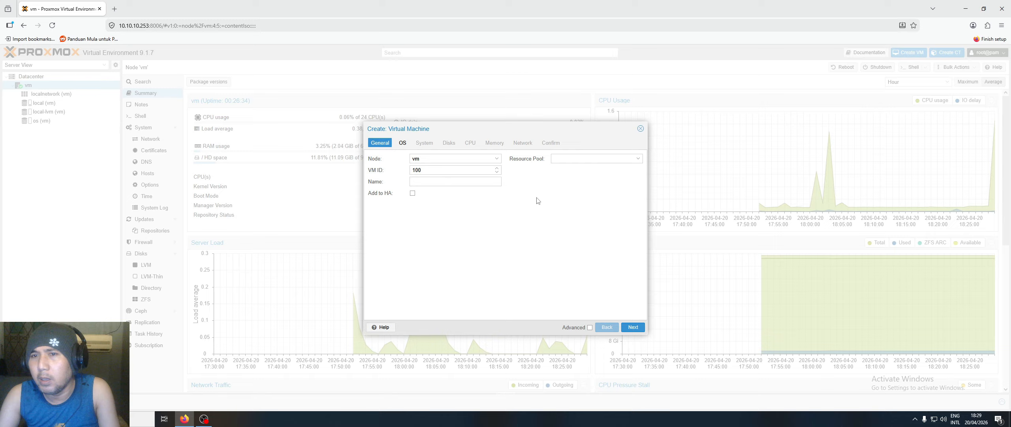
click(434, 185)
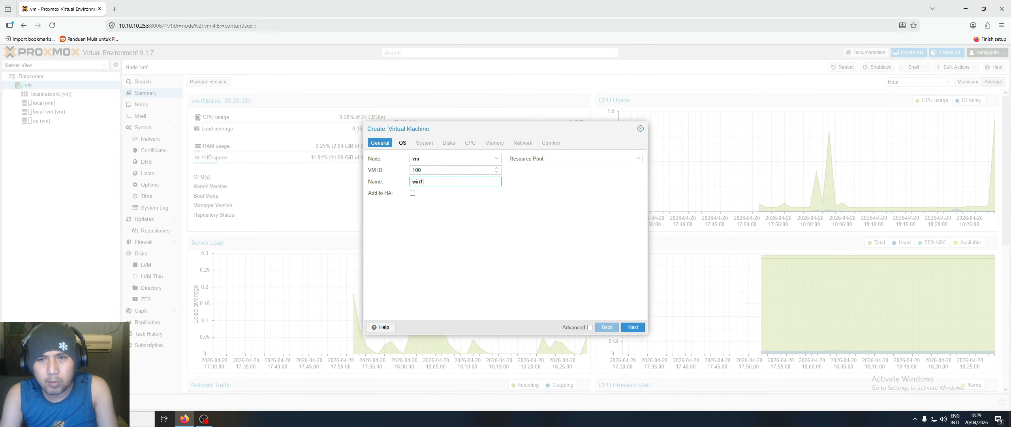
text(win11-)
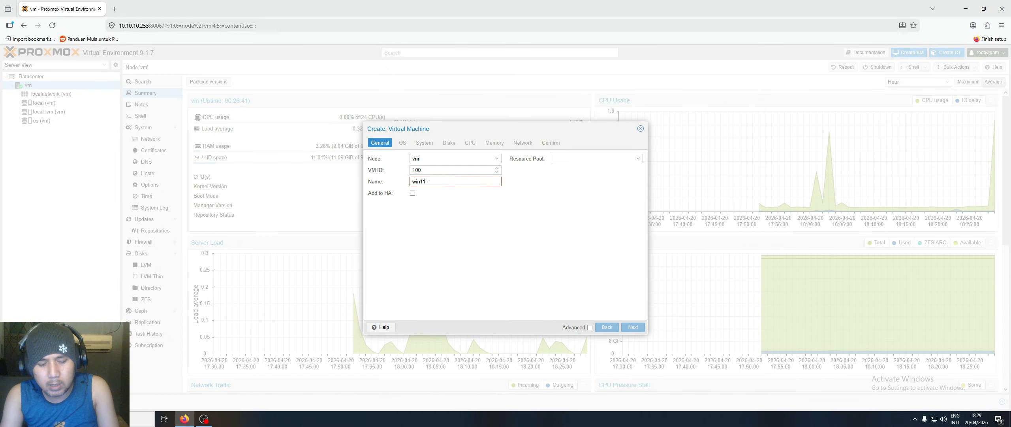
text(gtx)
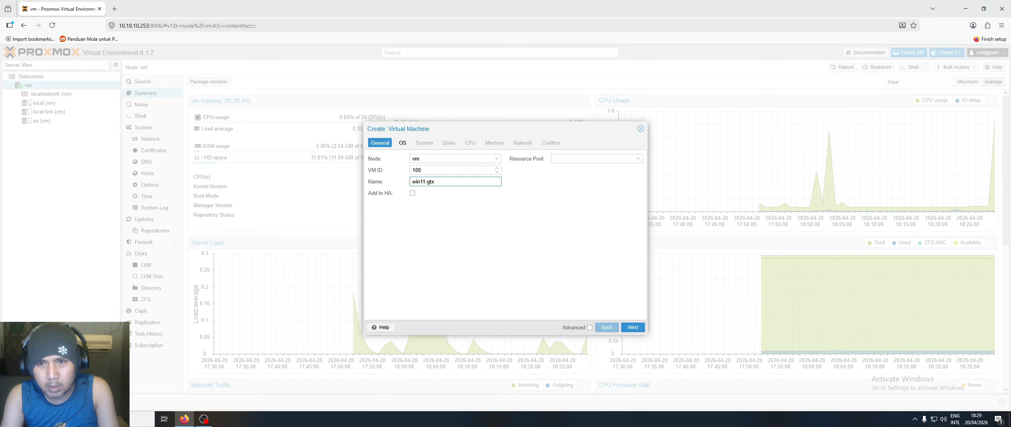
text(1050)
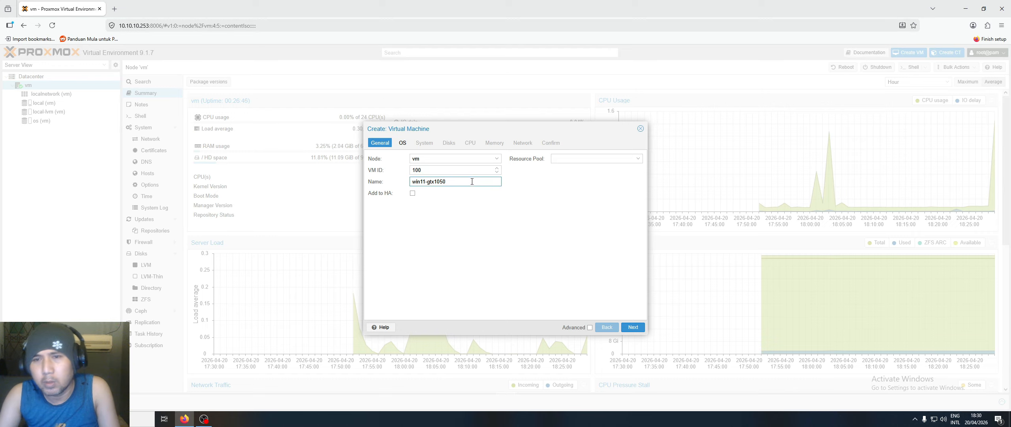
key(ctrl+a)
right_click(435, 183)
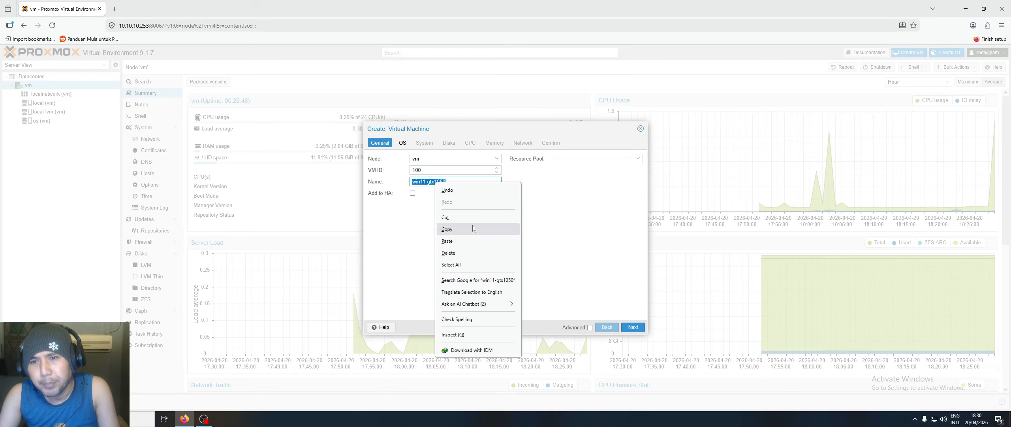
click(473, 227)
- Show advanced options and add the tag win11-gtx1050 to the VM
click(590, 327)
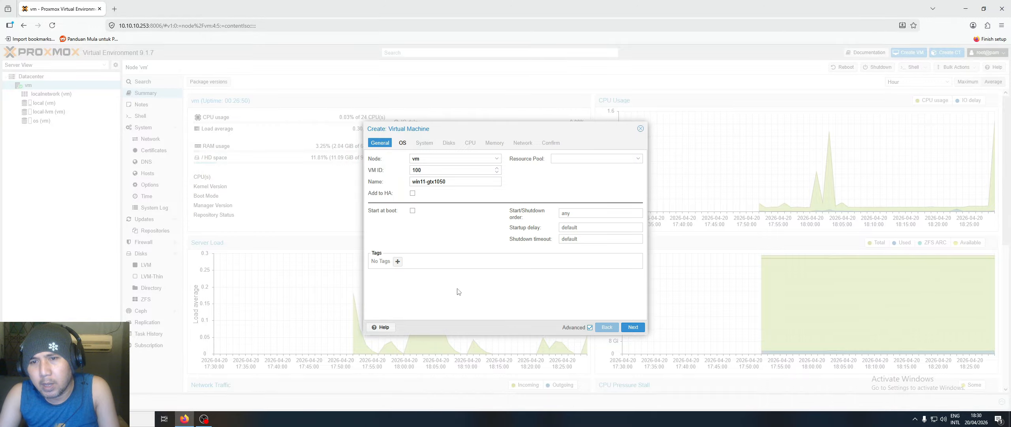
click(395, 264)
key(ctrl+v)
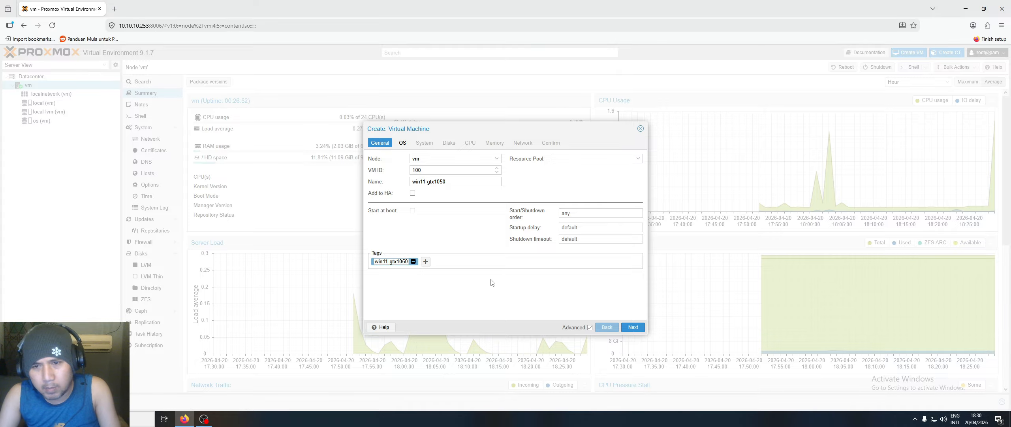
click(632, 327)
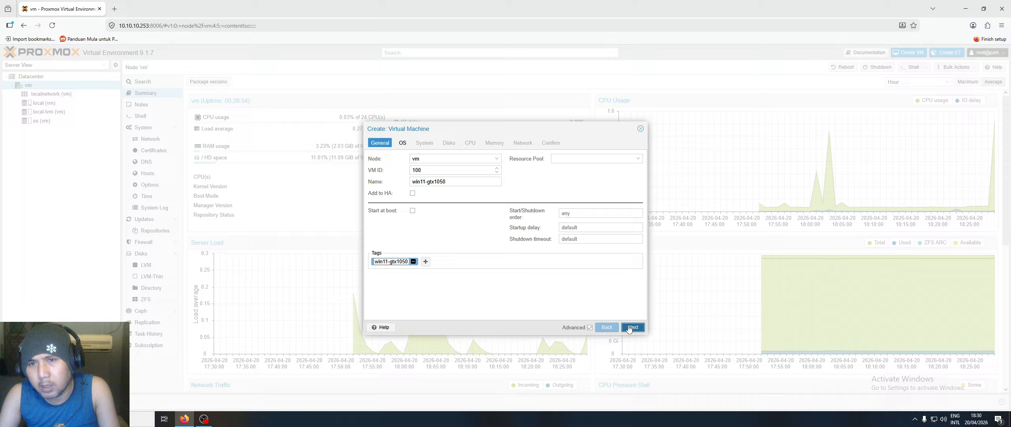
- Boot from the WIN11 PRO ISO as Microsoft Windows 11/2022/2025, with a virtio-win-0.1.285.iso driver drive
click(494, 181)
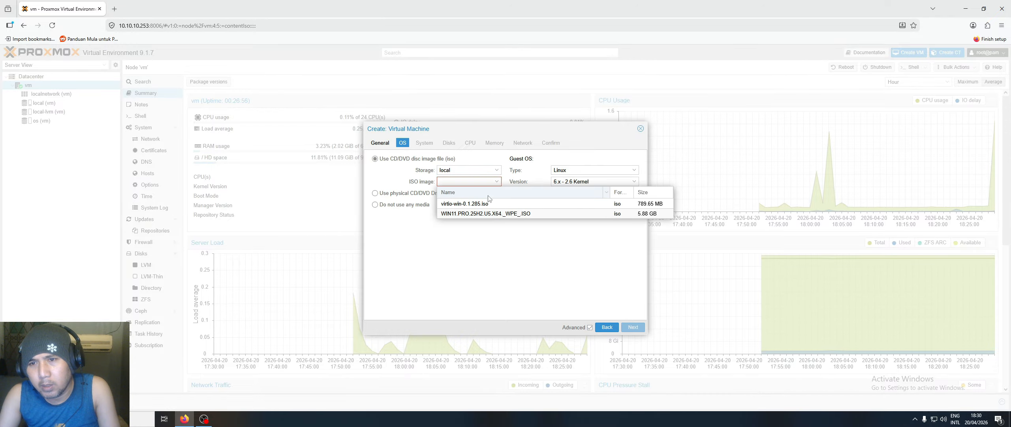
click(486, 214)
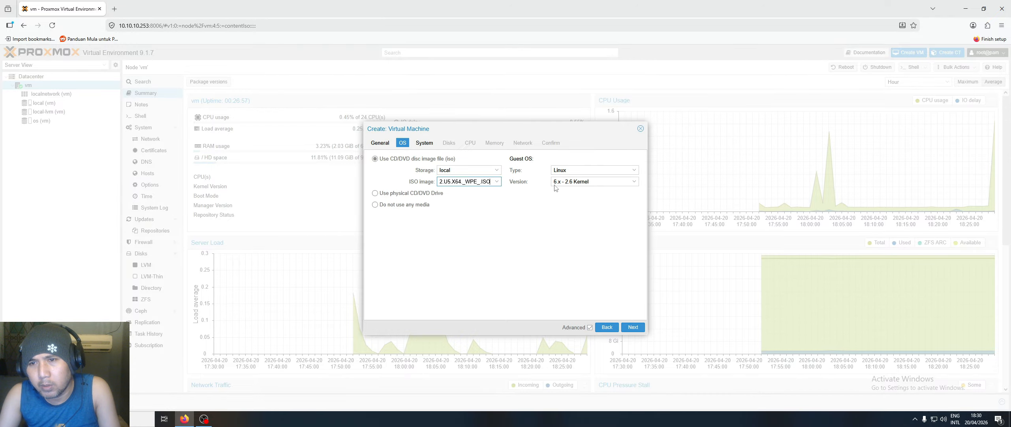
click(632, 170)
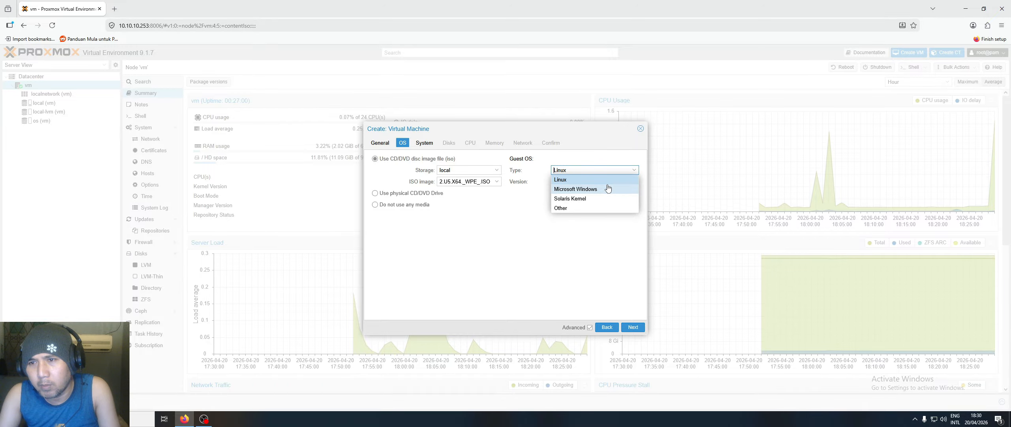
click(618, 190)
click(633, 181)
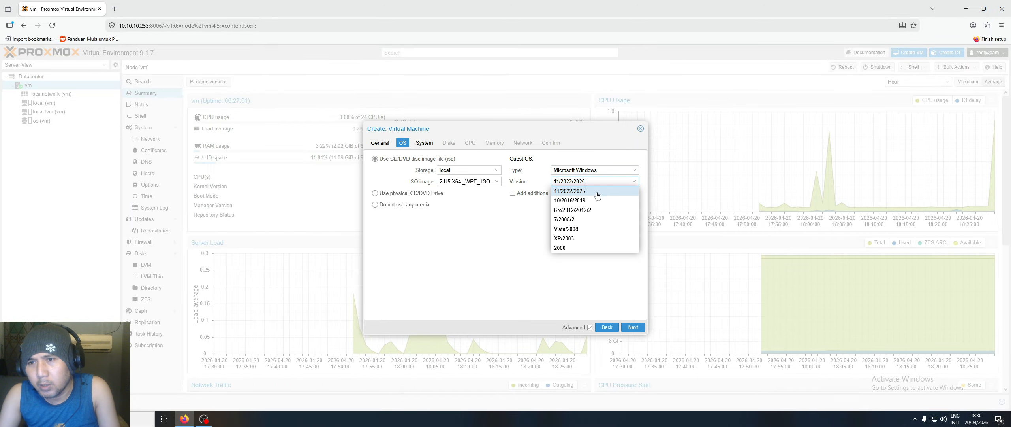
click(570, 194)
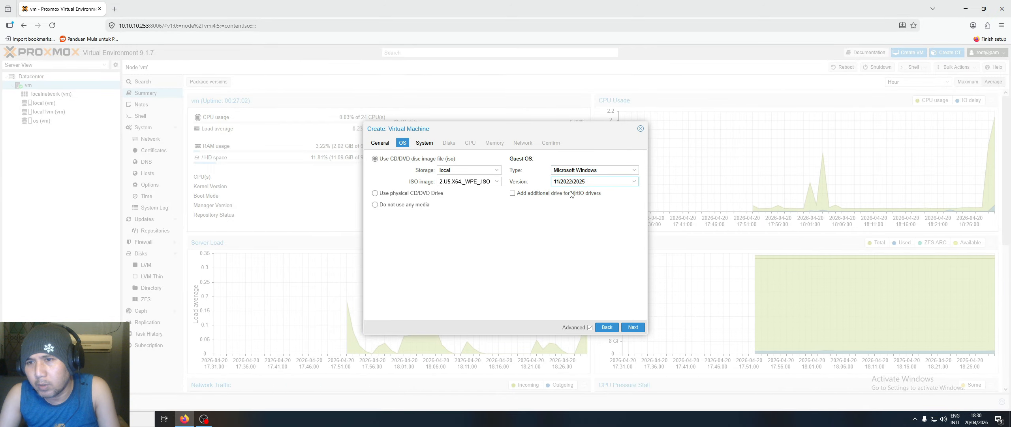
click(512, 193)
click(634, 216)
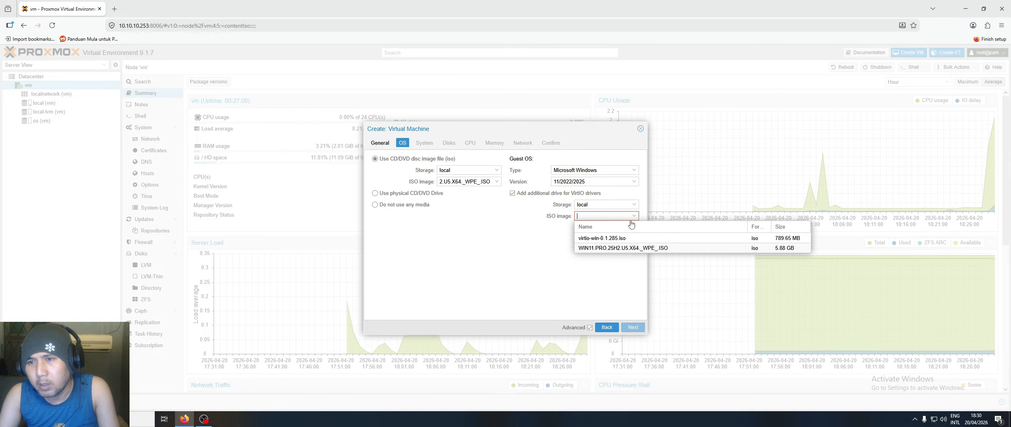
click(612, 239)
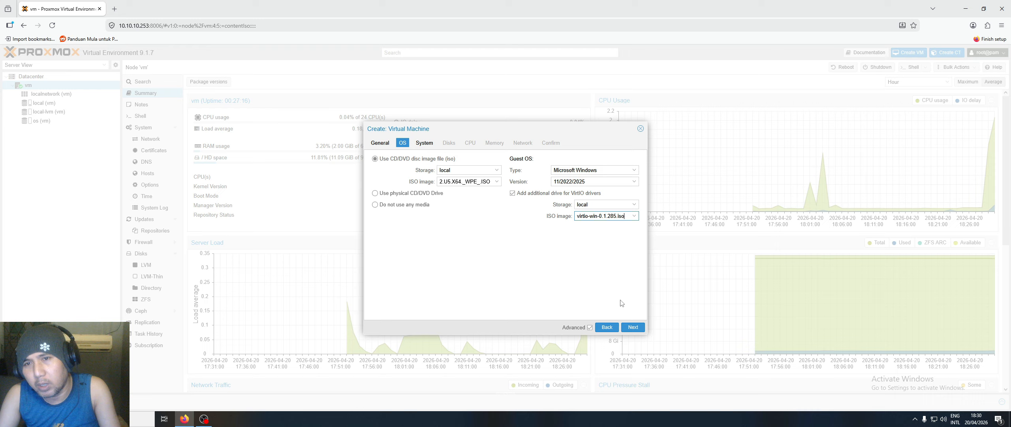
- Keep the Default graphic card and set machine q35 with OVMF (UEFI) firmware
click(634, 328)
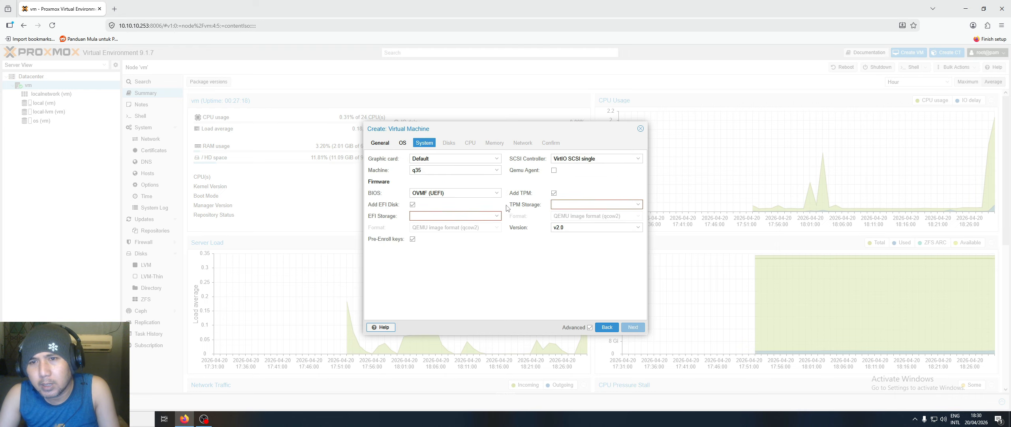
click(498, 159)
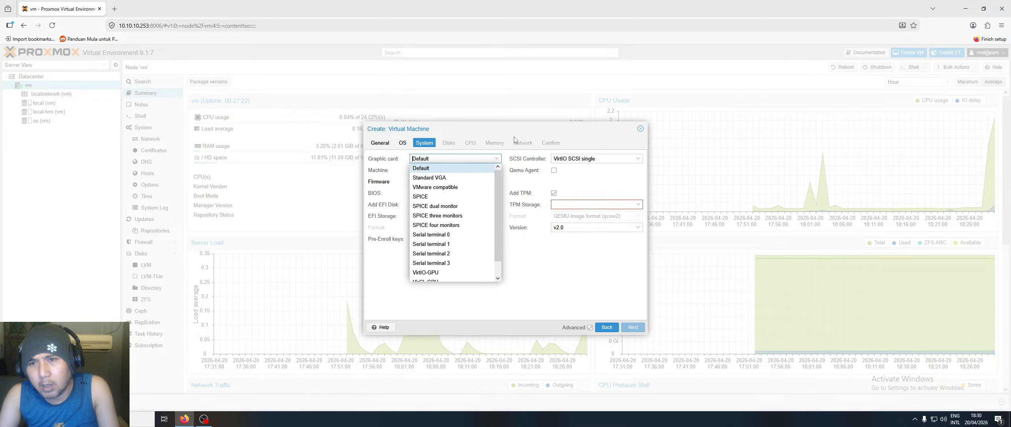
click(498, 159)
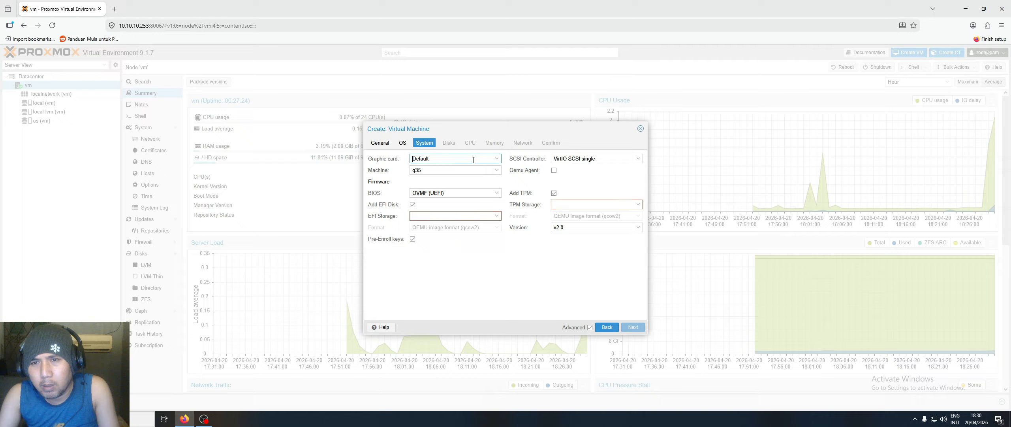
click(497, 171)
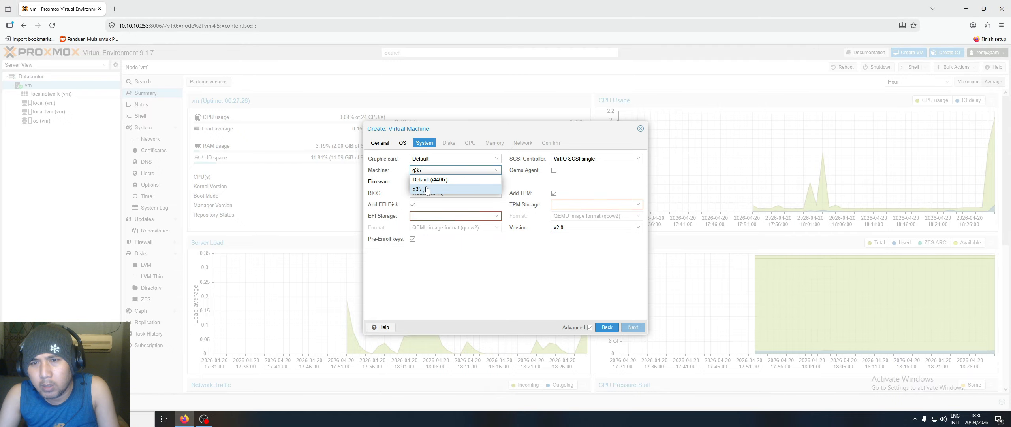
click(428, 190)
click(496, 193)
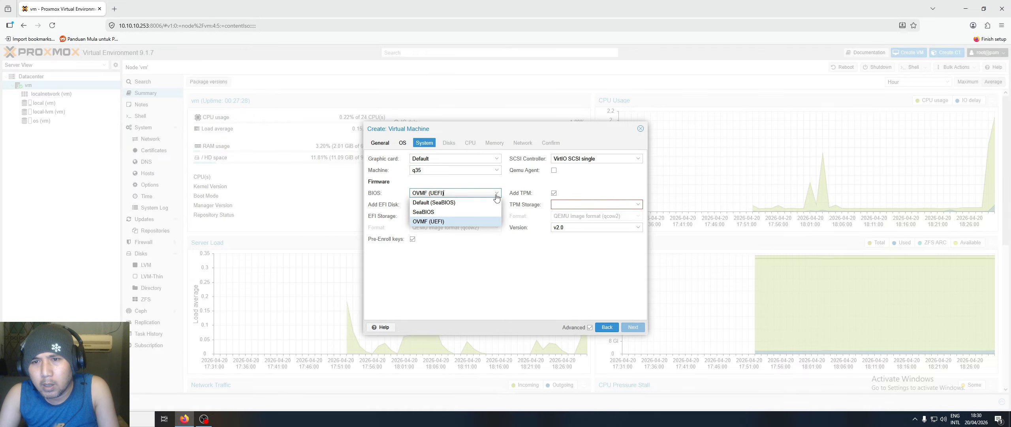
click(451, 222)
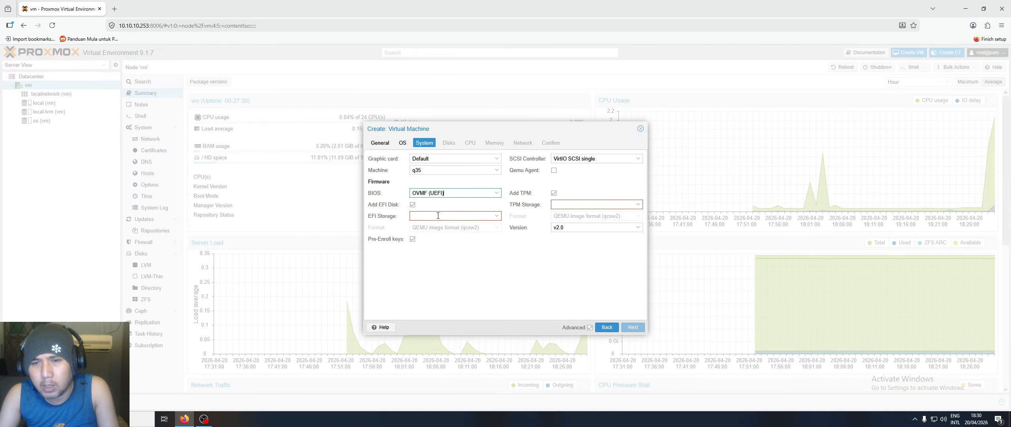
- Store the EFI disk and TPM on local-lvm and enable the Qemu Agent
click(496, 216)
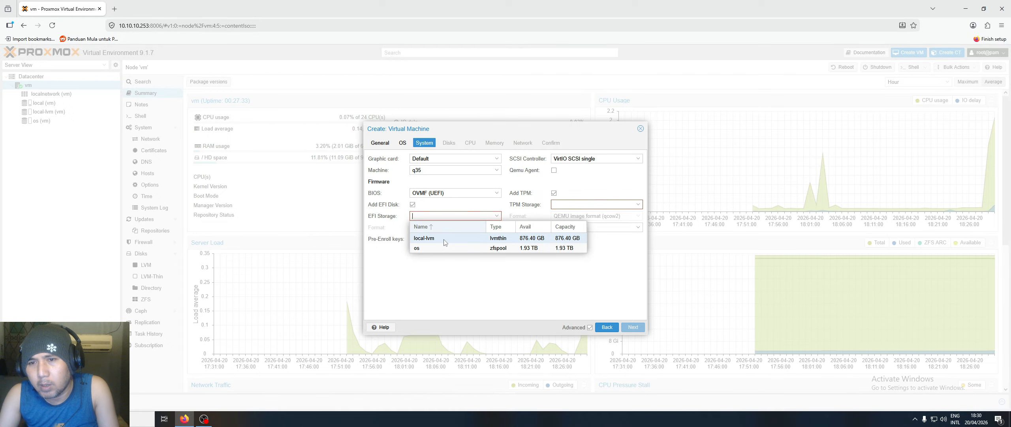
click(444, 239)
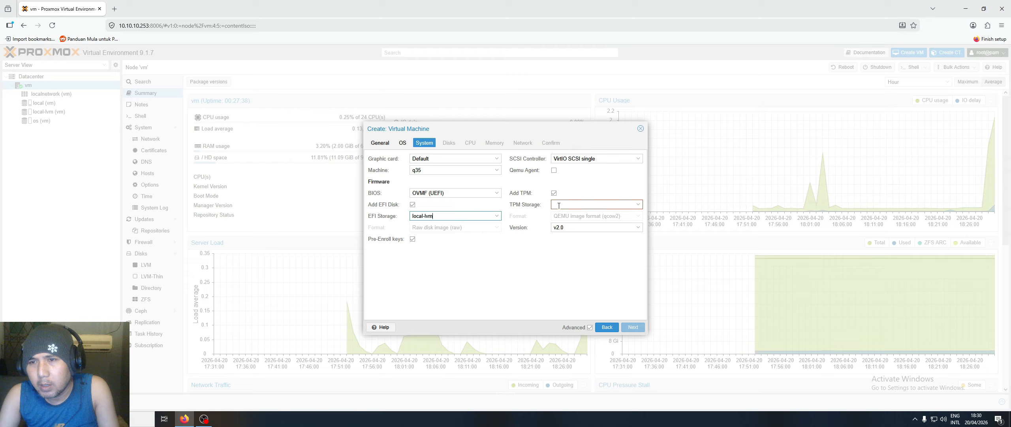
click(554, 171)
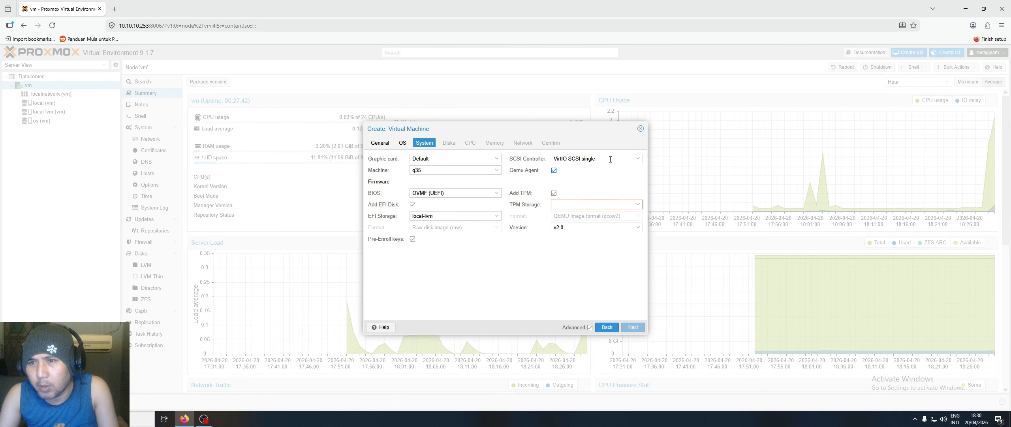
click(638, 204)
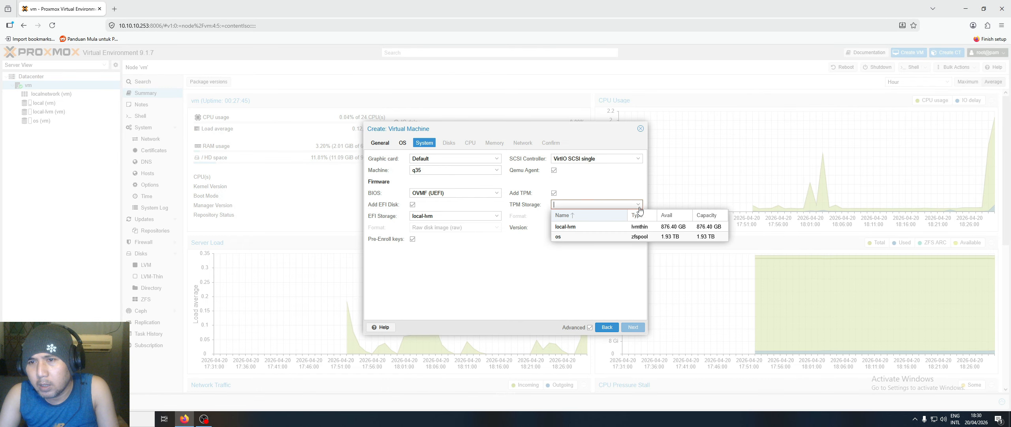
click(579, 226)
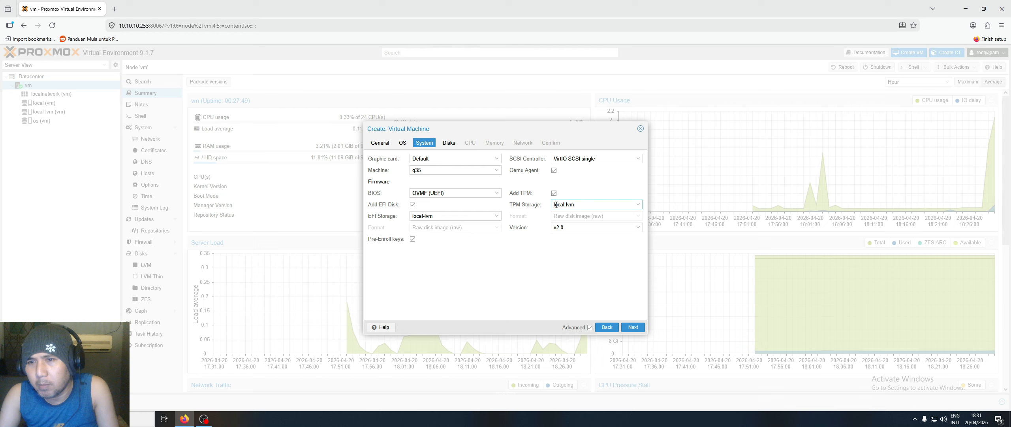
- Keep the main disk on local-lvm, rechecking that the EFI disk also uses local-lvm
click(632, 328)
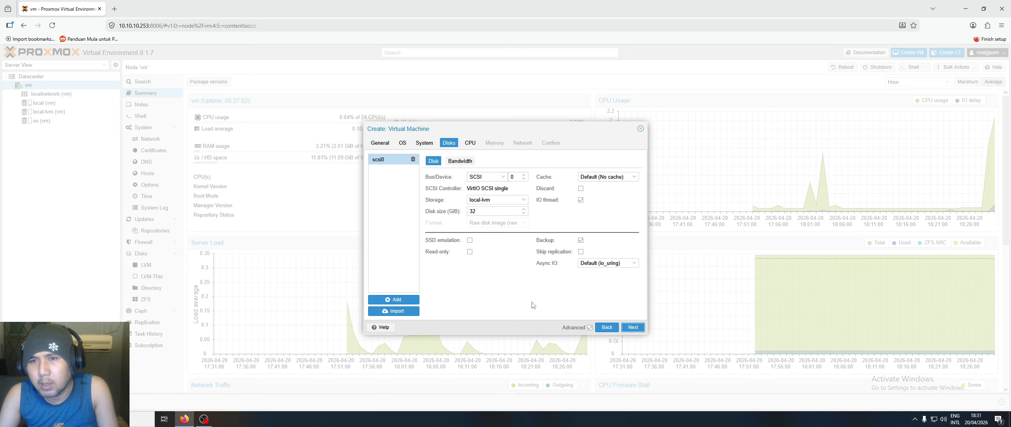
click(514, 200)
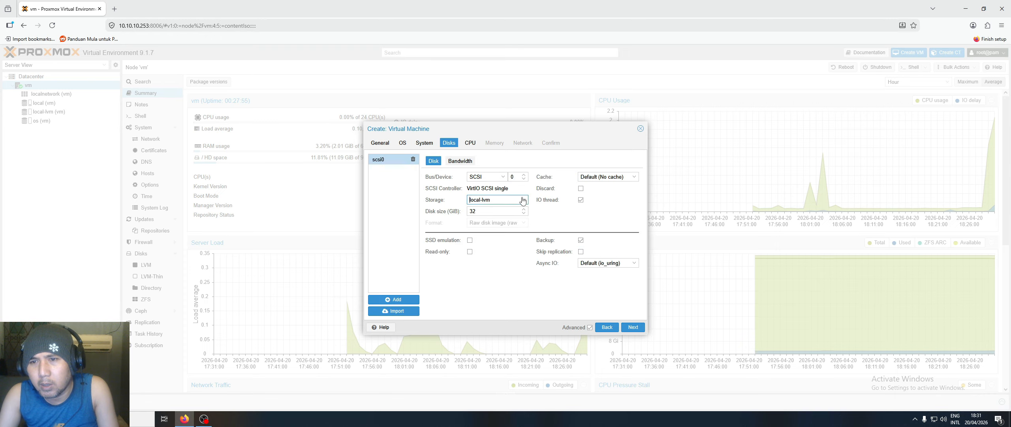
click(490, 223)
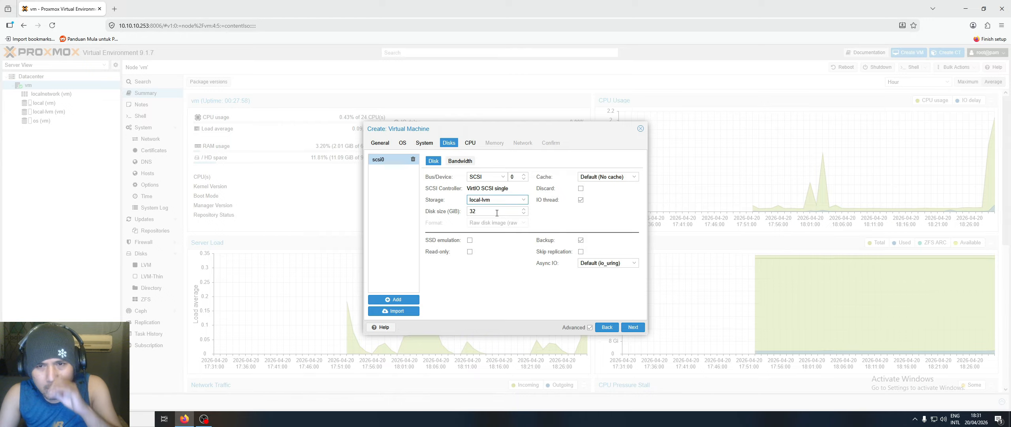
click(416, 147)
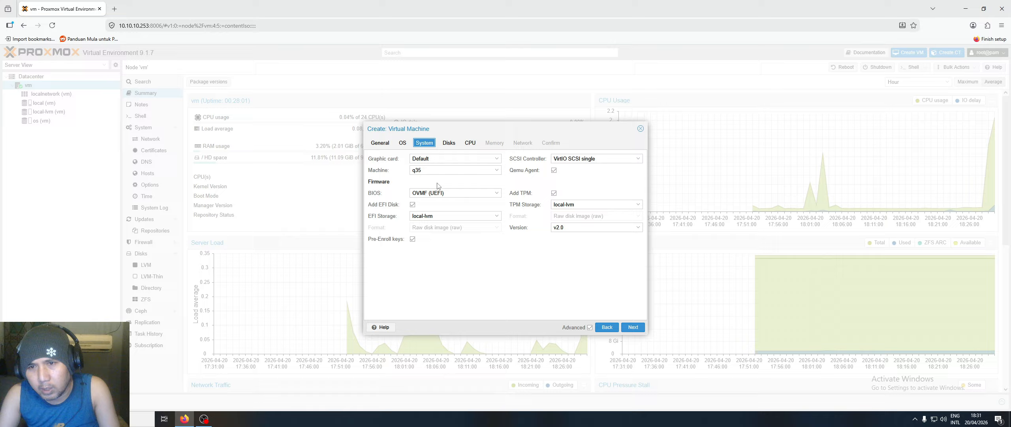
click(497, 216)
click(438, 239)
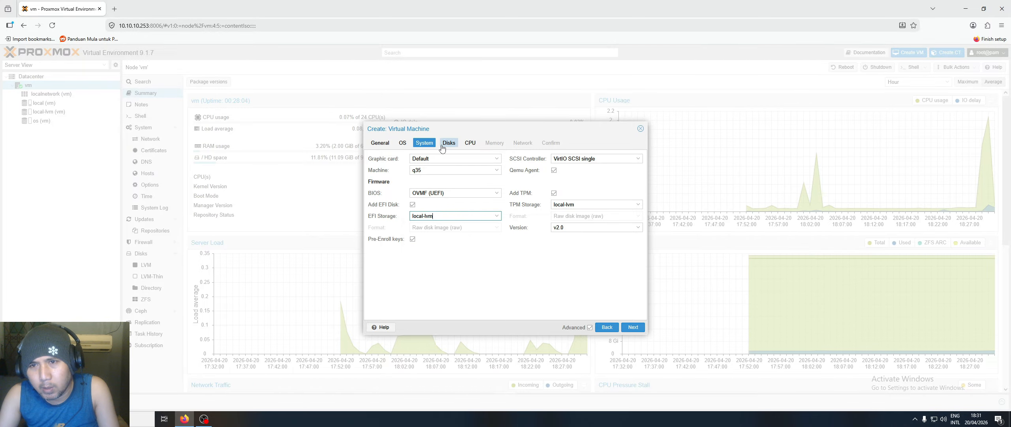
click(634, 327)
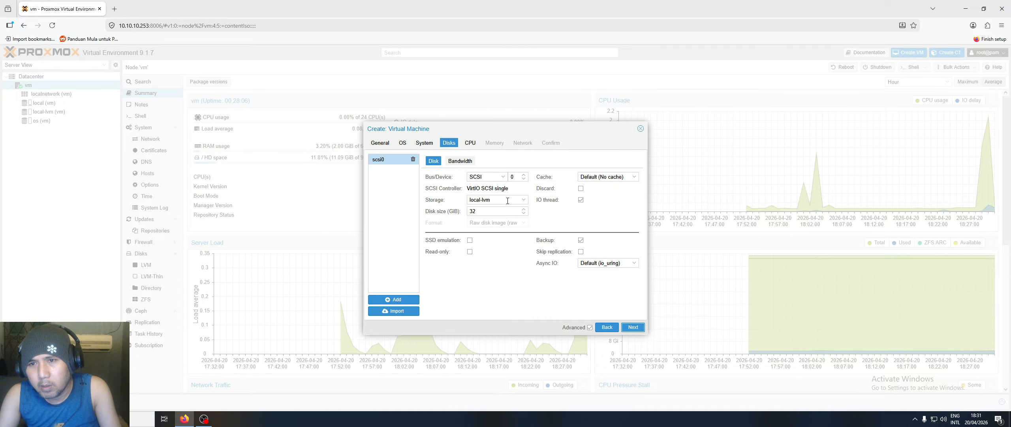
click(523, 199)
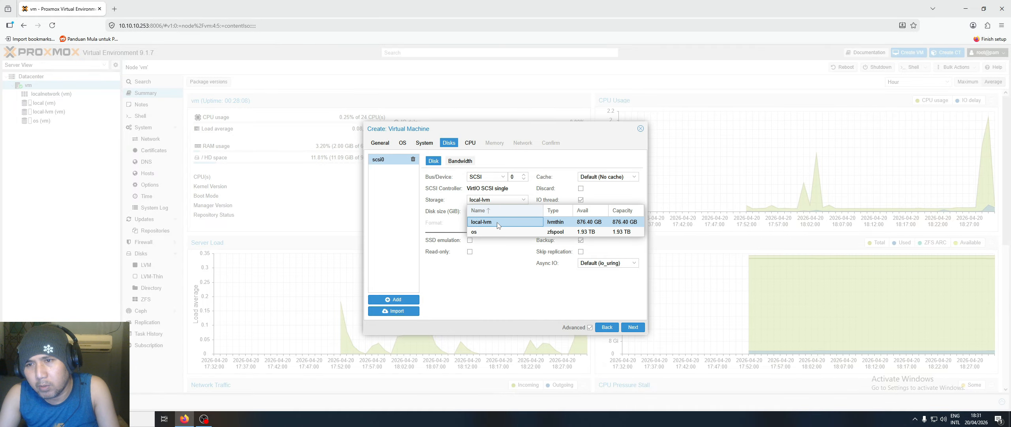
click(496, 222)
- Size the scsi0 disk at 100 GB with SSD emulation, backup off and replication skipped
key(Tab)
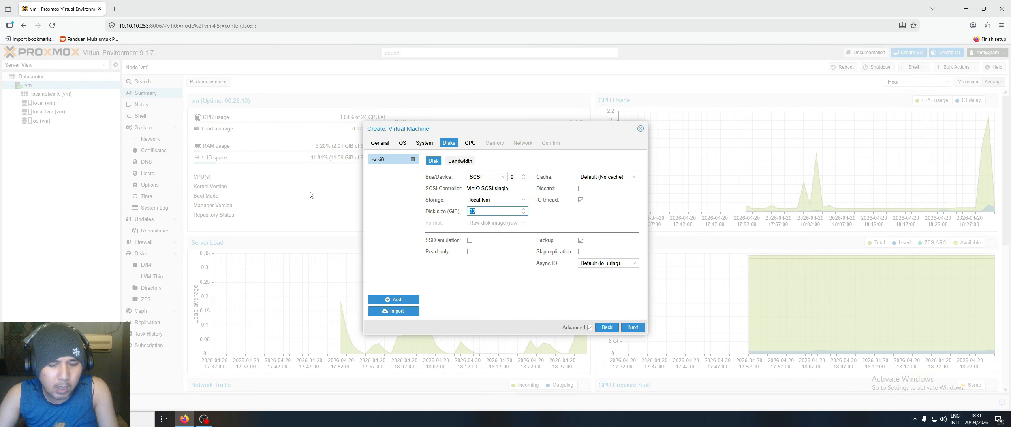
text(100)
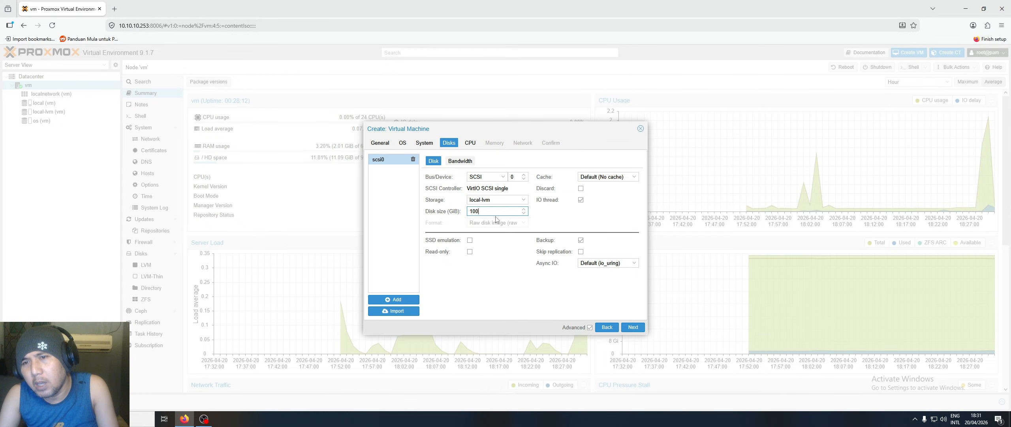
click(470, 241)
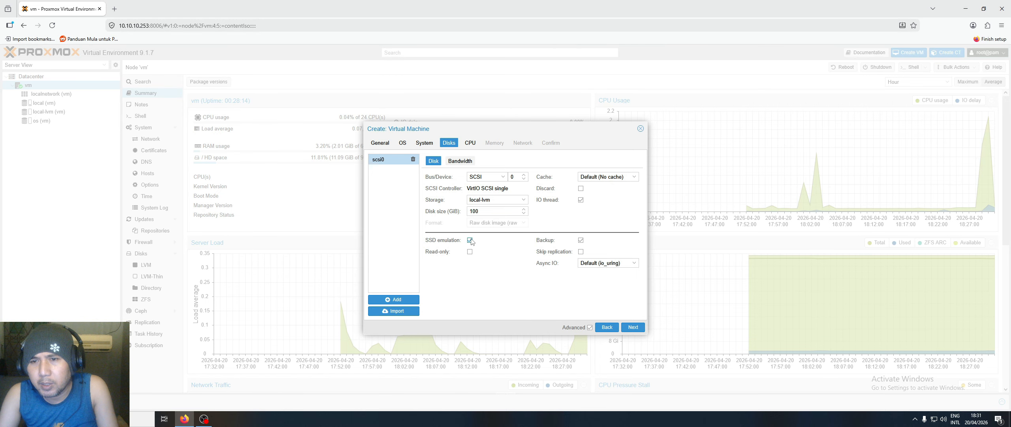
click(580, 240)
click(581, 252)
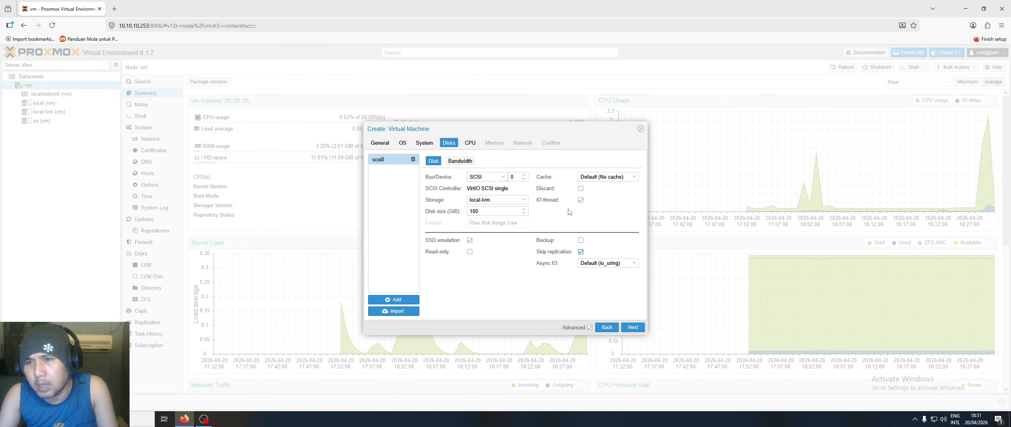
click(633, 178)
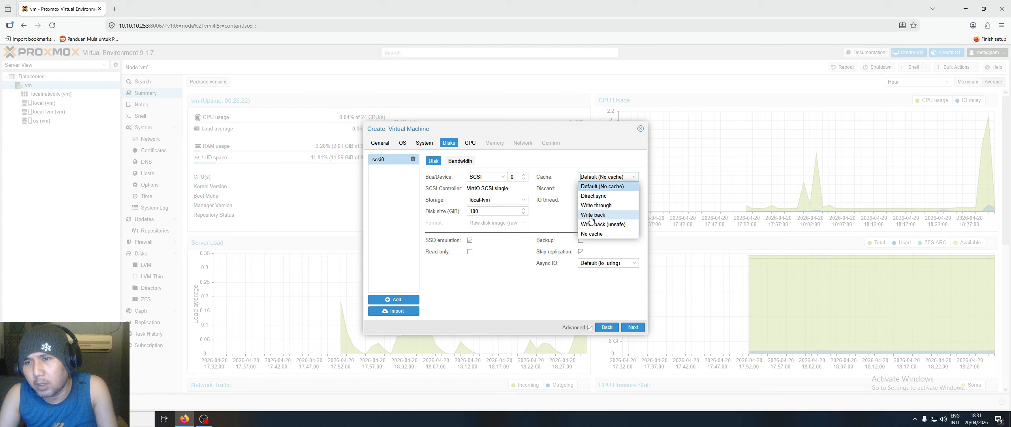
- Set disk cache to Write back and Async IO to Default (io_uring) after trying native
click(593, 215)
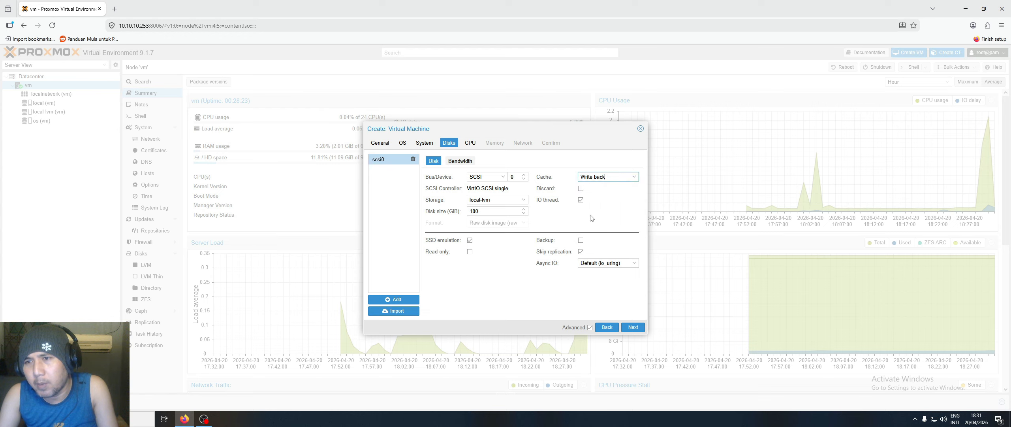
click(631, 177)
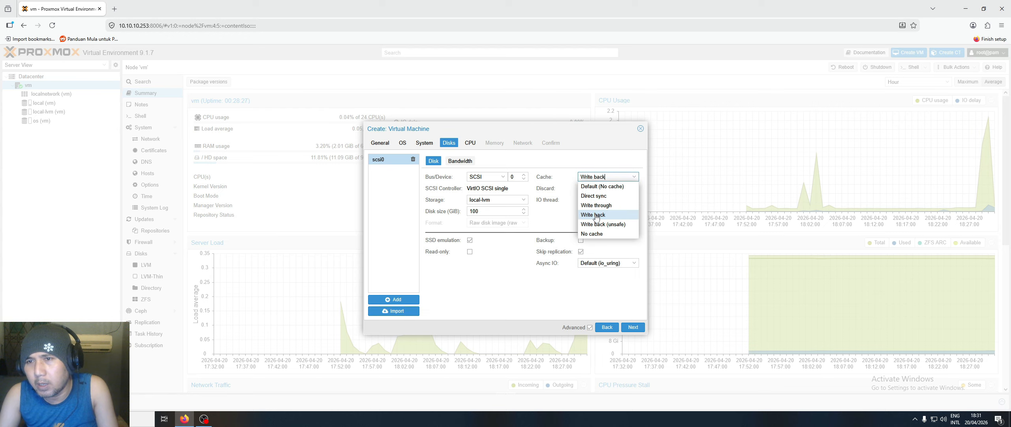
click(596, 216)
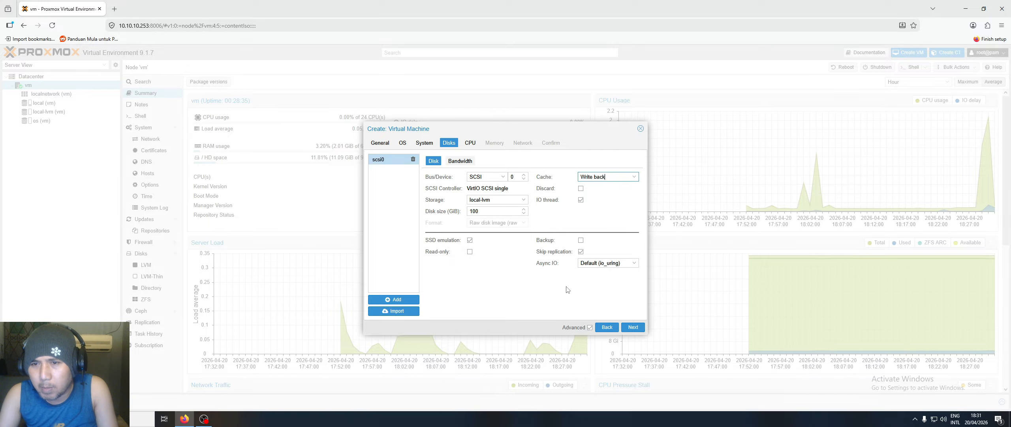
click(633, 264)
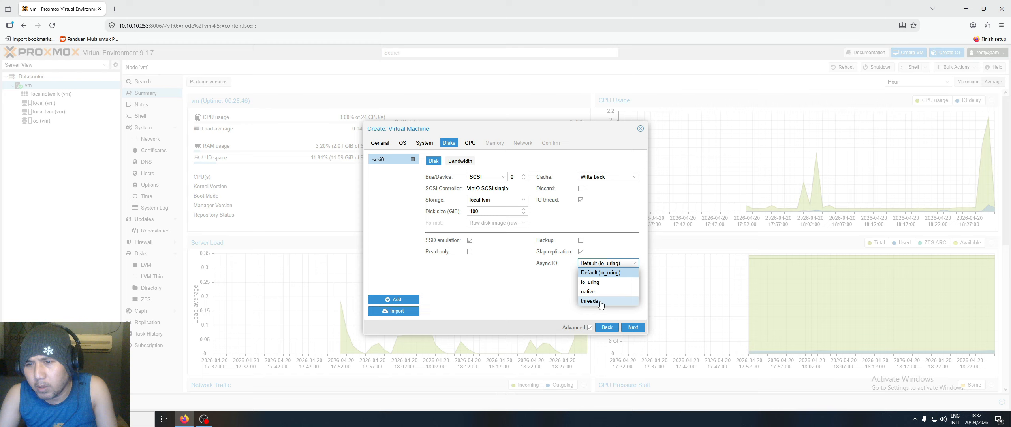
click(593, 293)
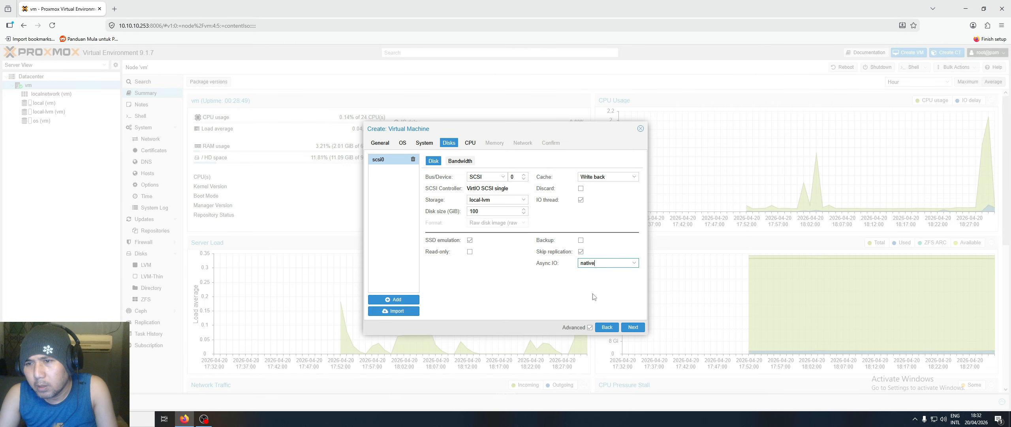
click(634, 262)
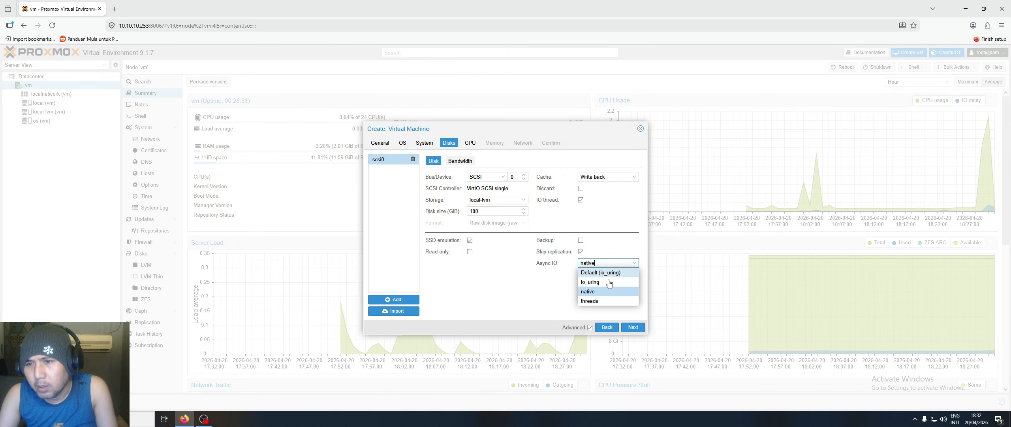
click(600, 291)
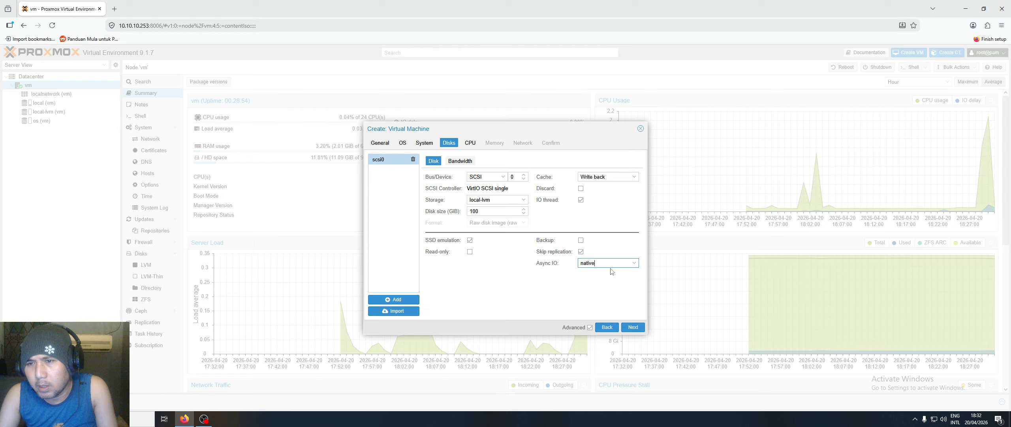
click(628, 262)
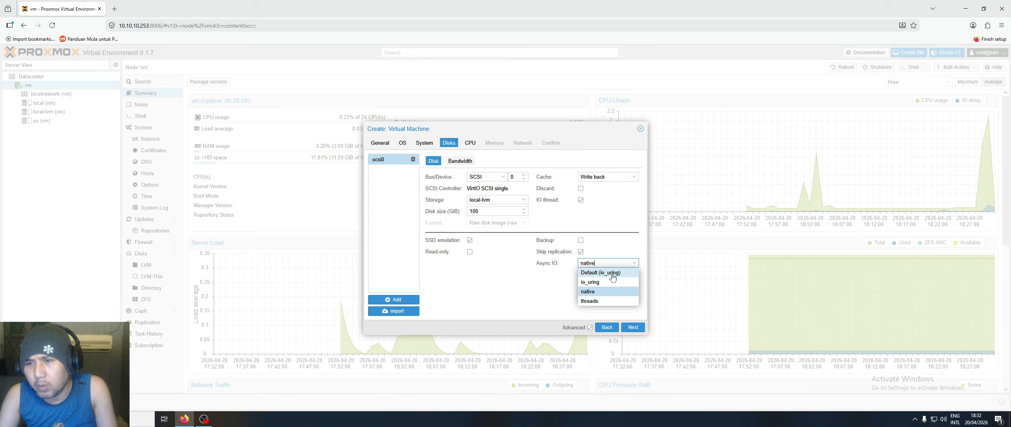
click(612, 272)
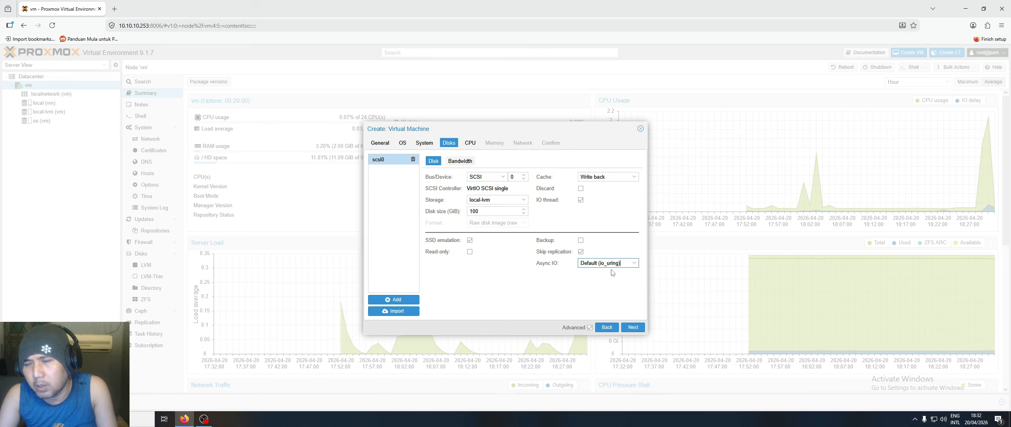
click(636, 328)
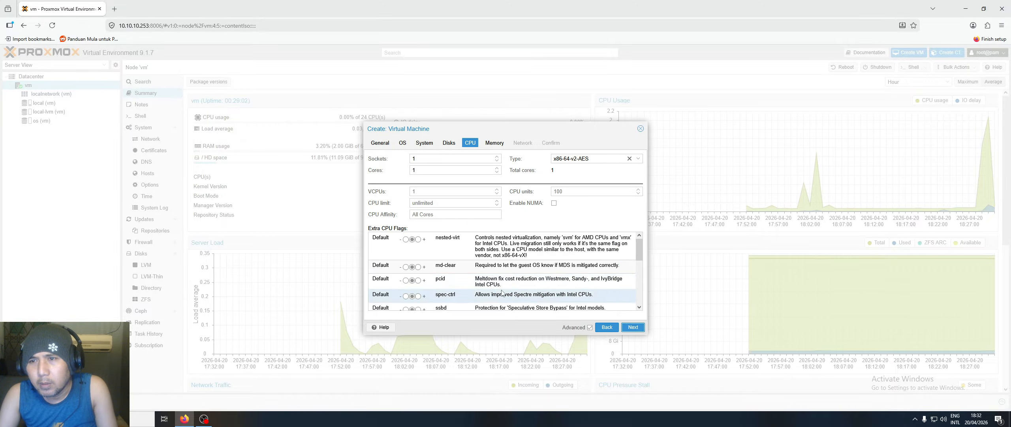
- Set 2 sockets and 4 cores, CPU type host, and enable NUMA
double_click(450, 156)
text(2)
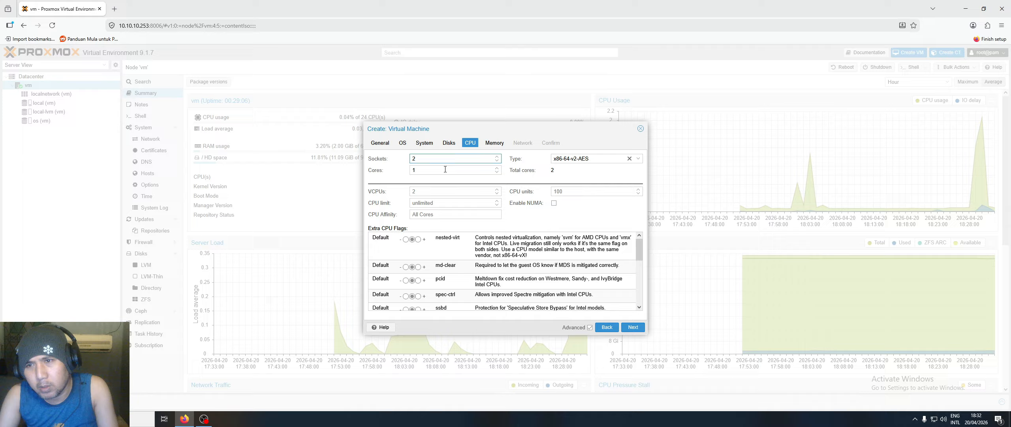
double_click(445, 169)
text(4)
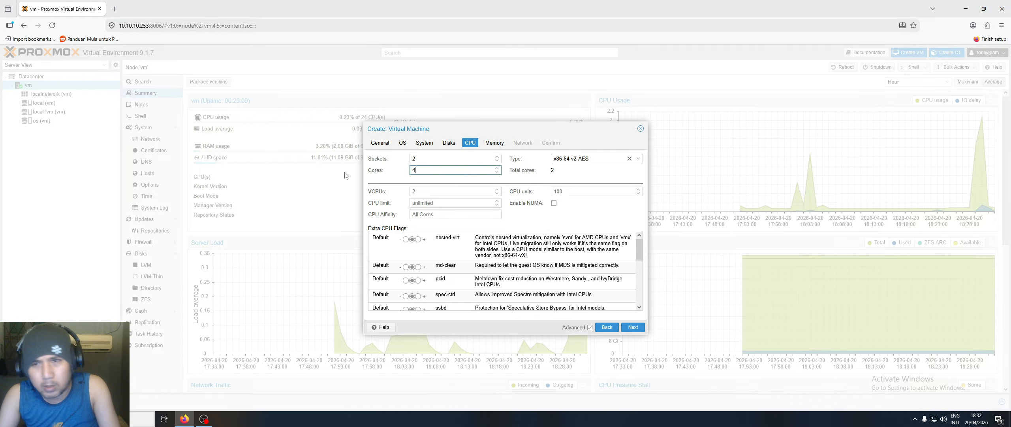
click(585, 170)
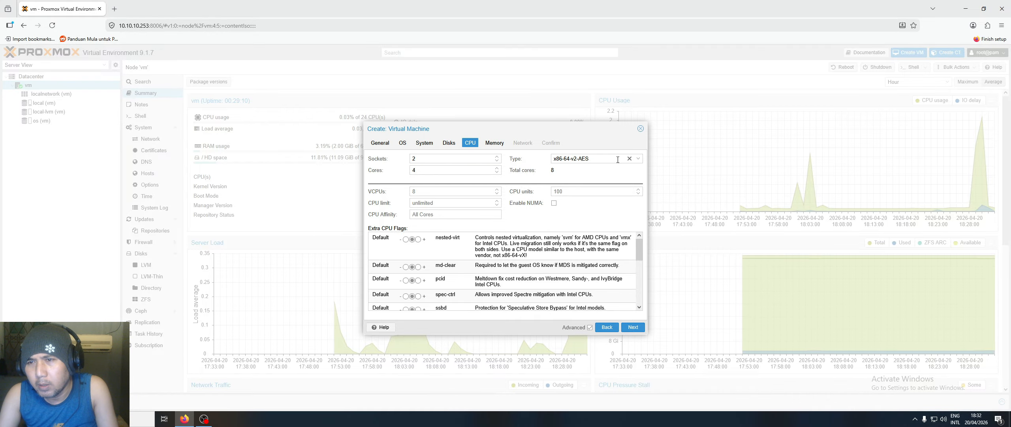
click(639, 159)
scroll(608, 229, down, 10)
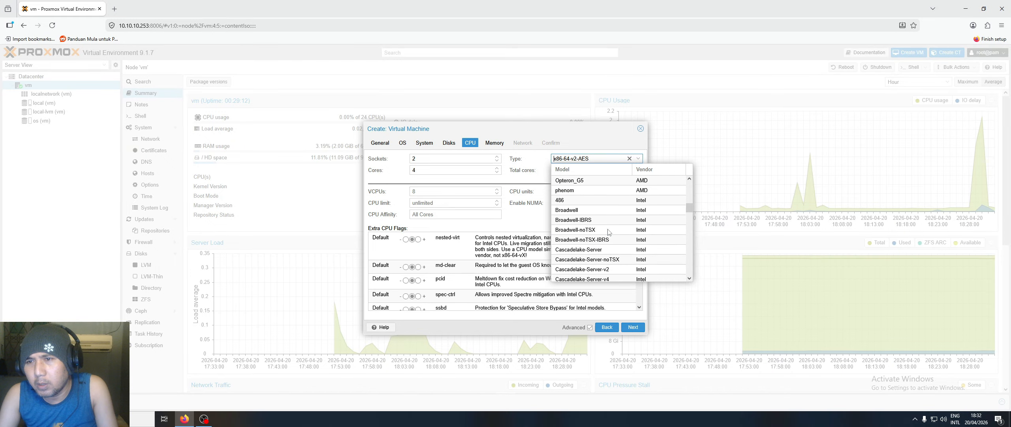
scroll(608, 232, down, 10)
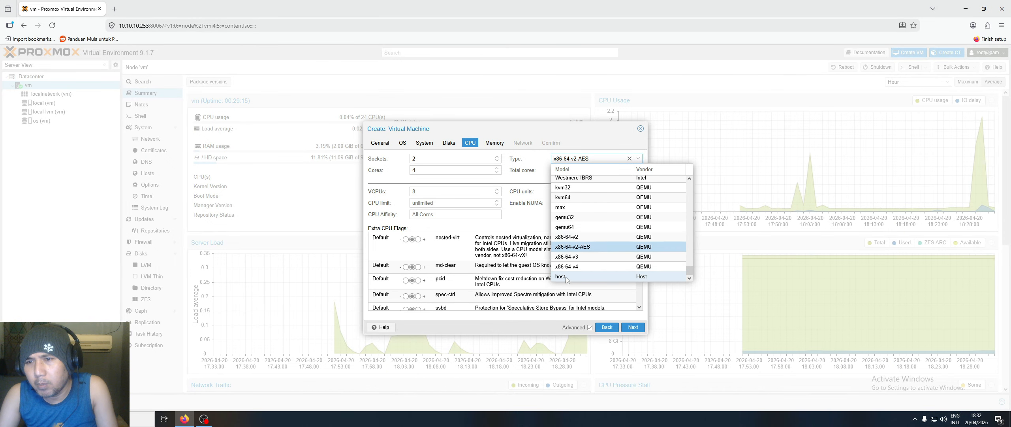
click(574, 275)
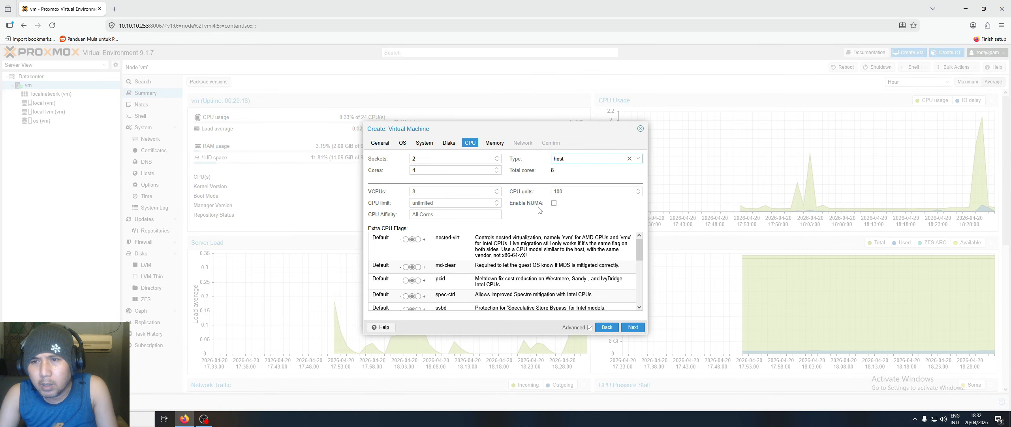
click(554, 203)
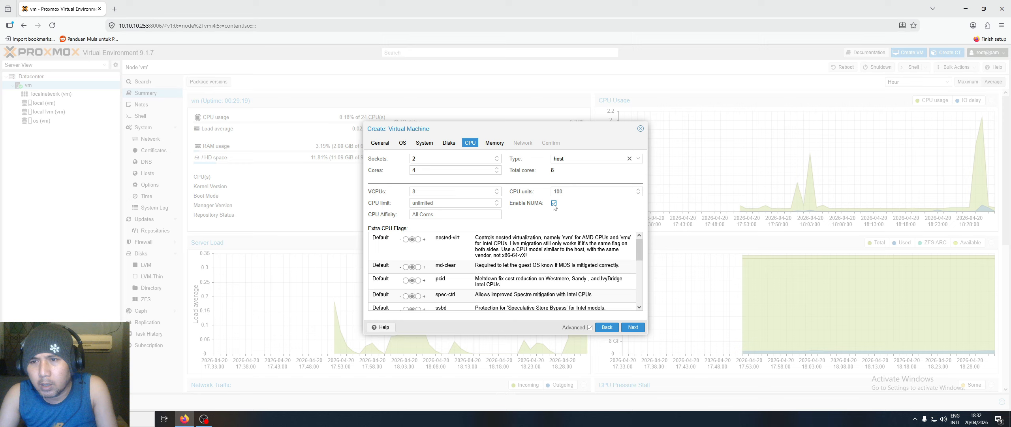
click(633, 328)
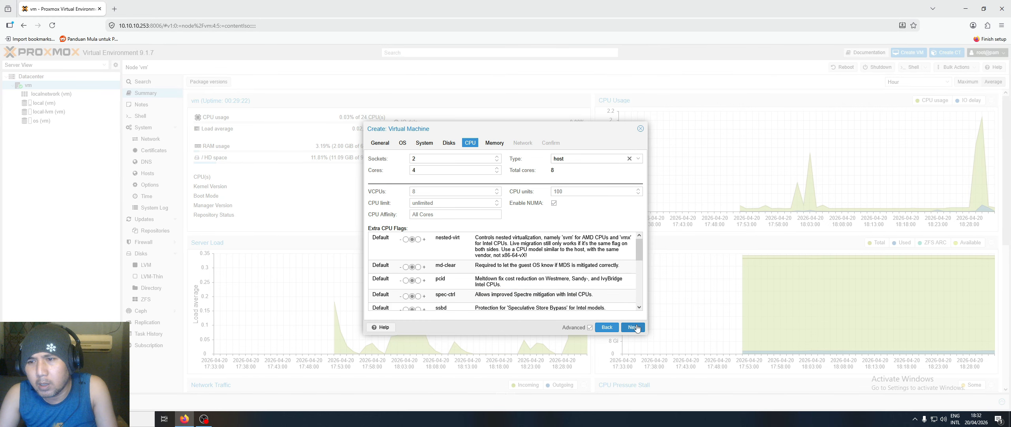
- Replace the VM's memory with 8192 MiB and continue past the Memory step
drag(458, 159, 330, 149)
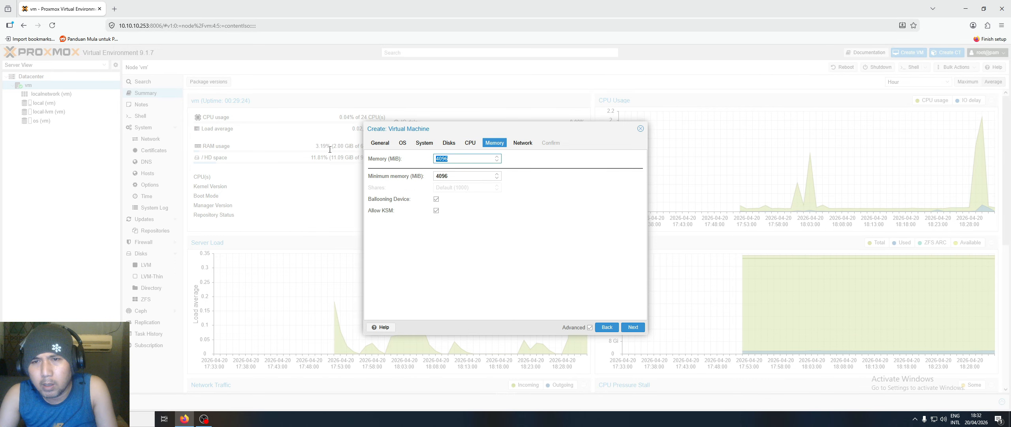
text(8192)
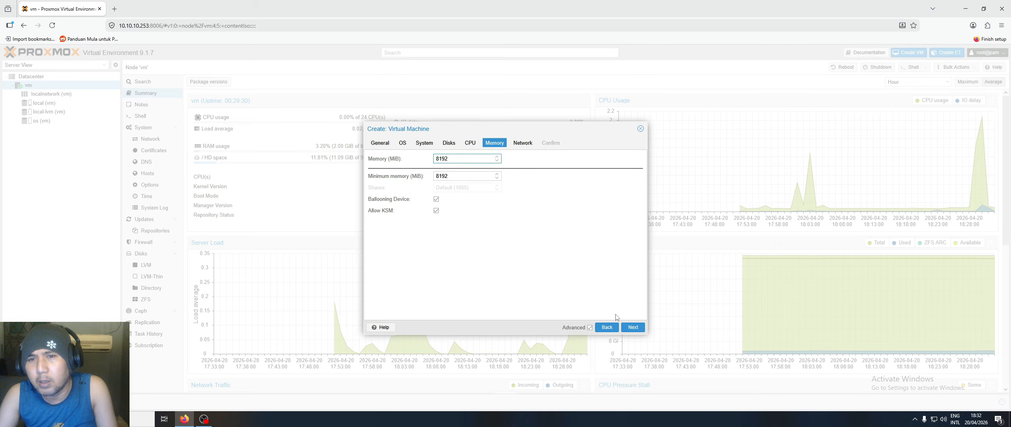
click(633, 327)
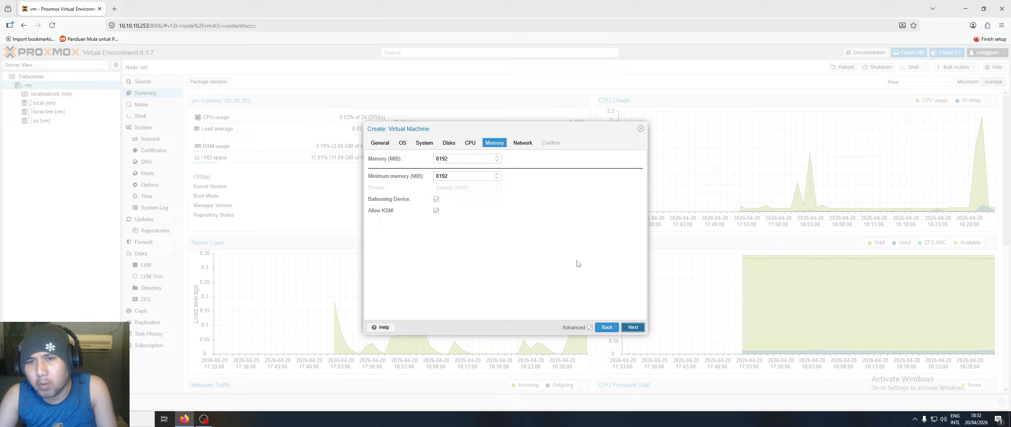
- Compute 1024 × 16 = 16384 on Google's calculator and start entering it as the memory
double_click(452, 159)
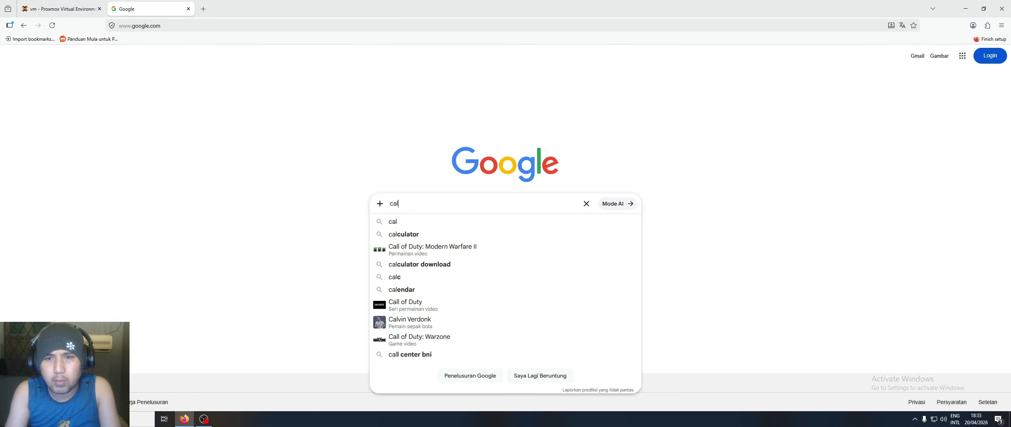
click(399, 233)
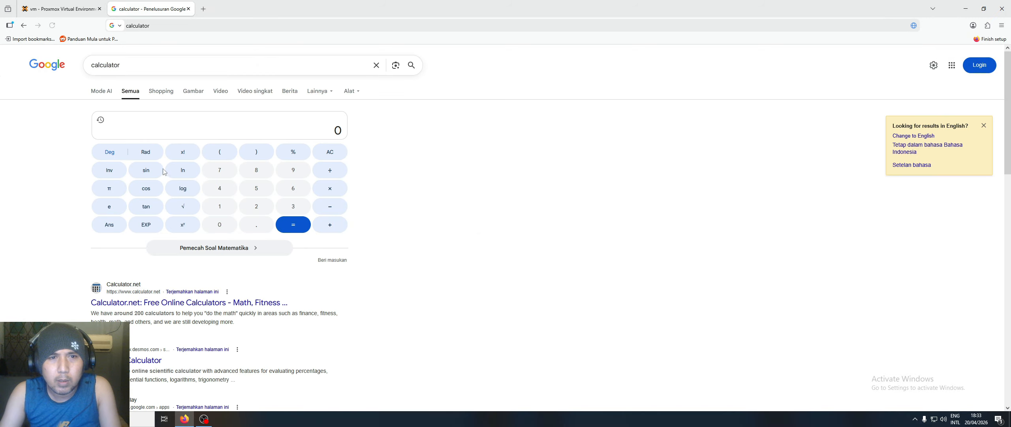
click(219, 206)
click(219, 224)
click(251, 207)
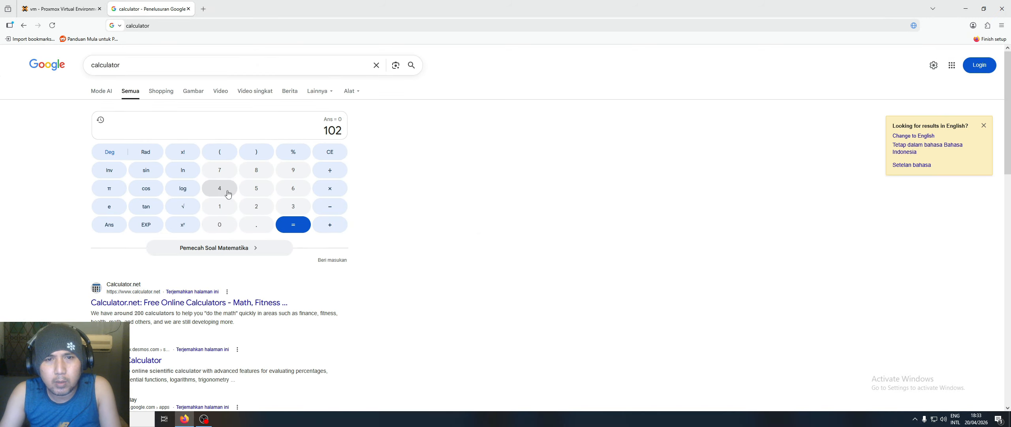
click(222, 188)
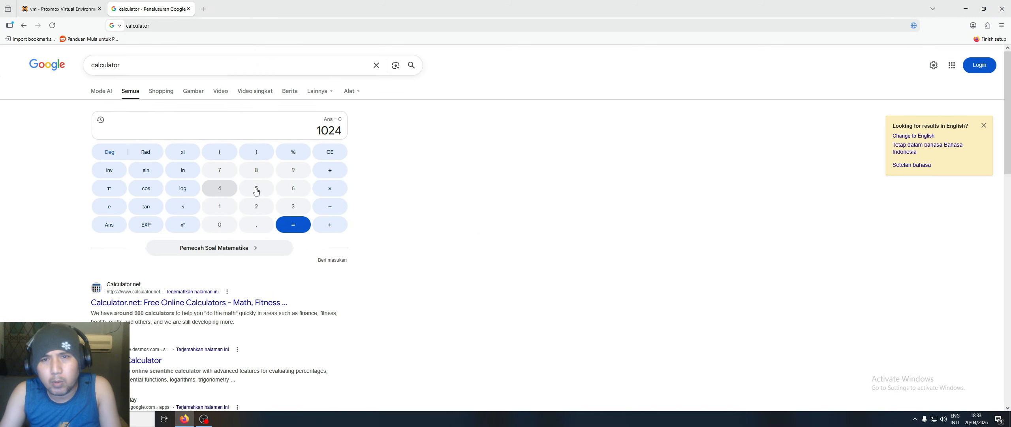
click(326, 188)
click(219, 206)
click(287, 194)
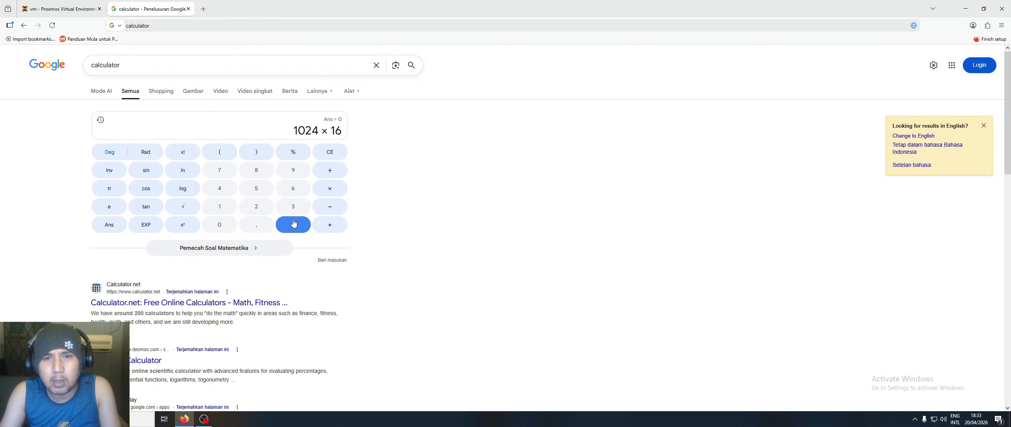
click(293, 224)
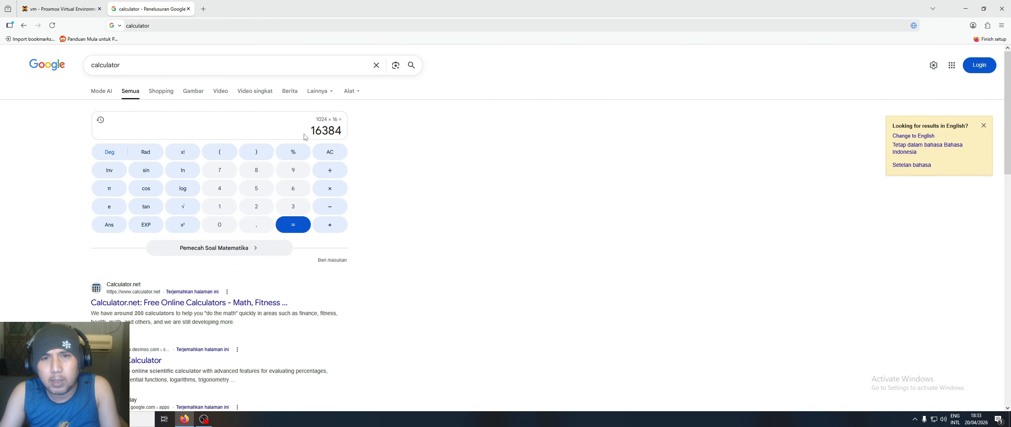
click(188, 8)
text(16384)
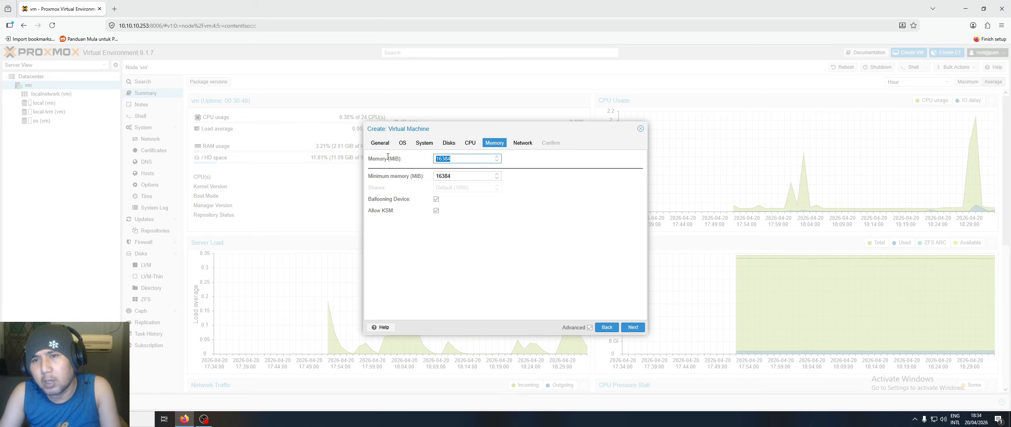
- Step through the network settings and confirmation summary, then finish creating VM 100
click(636, 329)
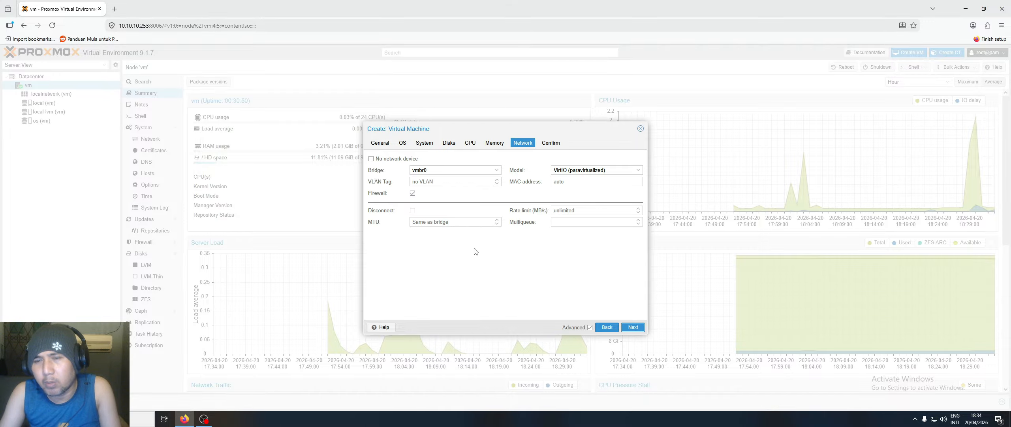
click(640, 327)
click(623, 326)
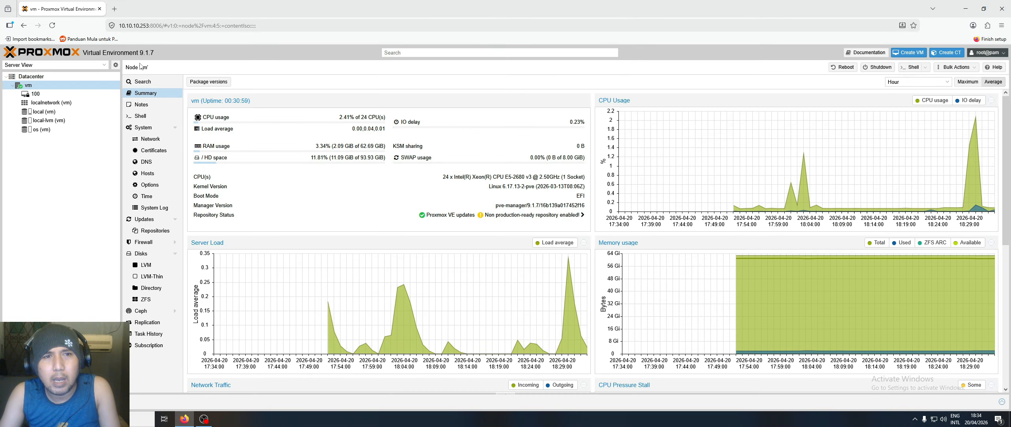
- Add the HCT USB Entry Keyboard to VM 100's hardware as a USB device by vendor/device ID
click(45, 94)
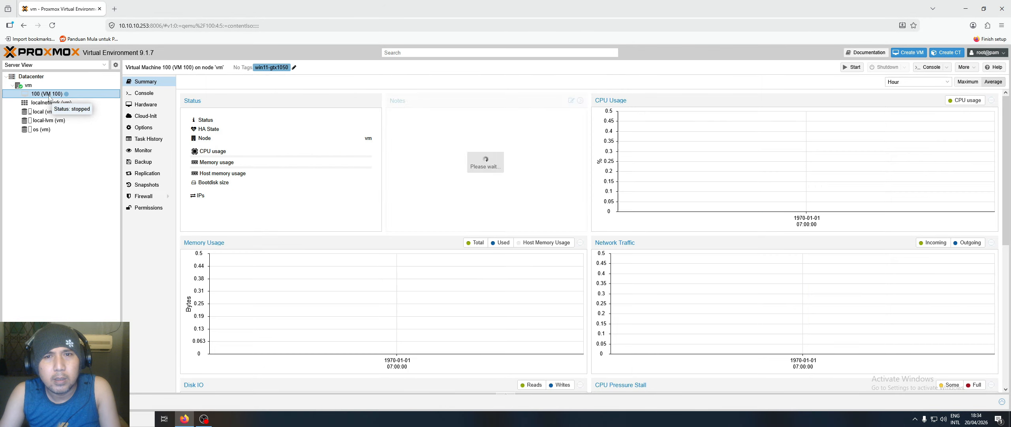
click(160, 108)
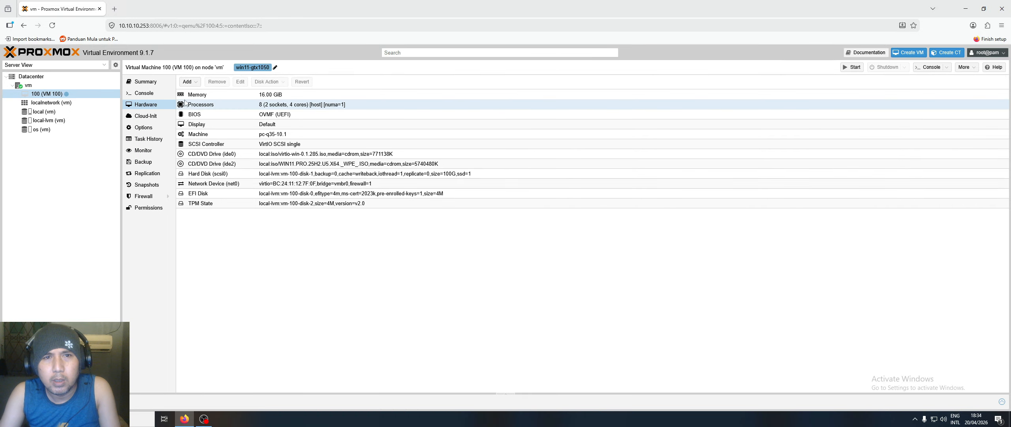
click(188, 82)
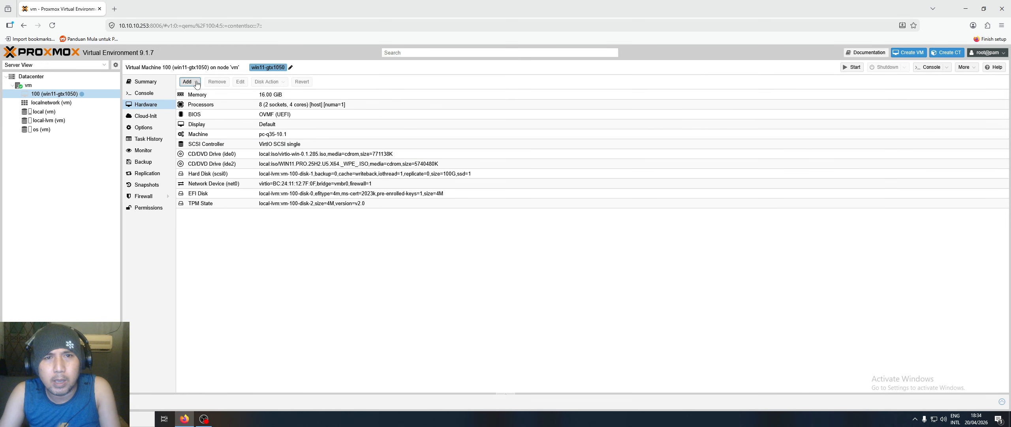
click(188, 82)
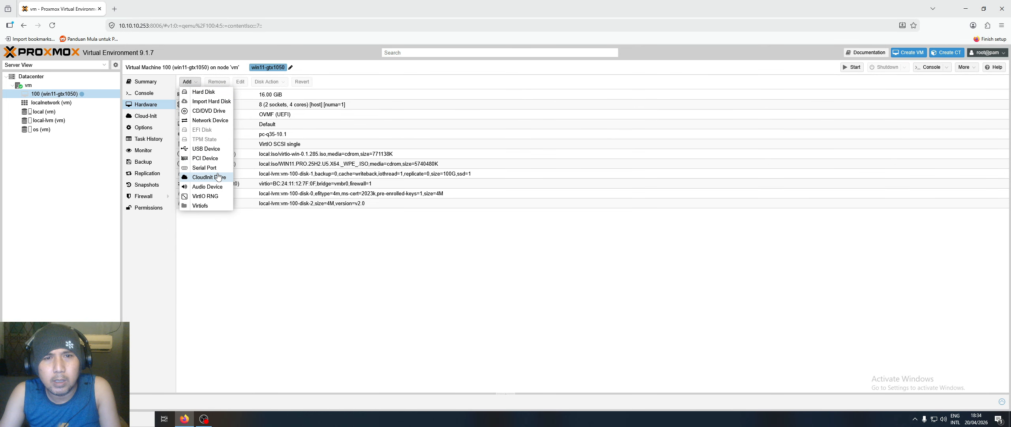
click(207, 149)
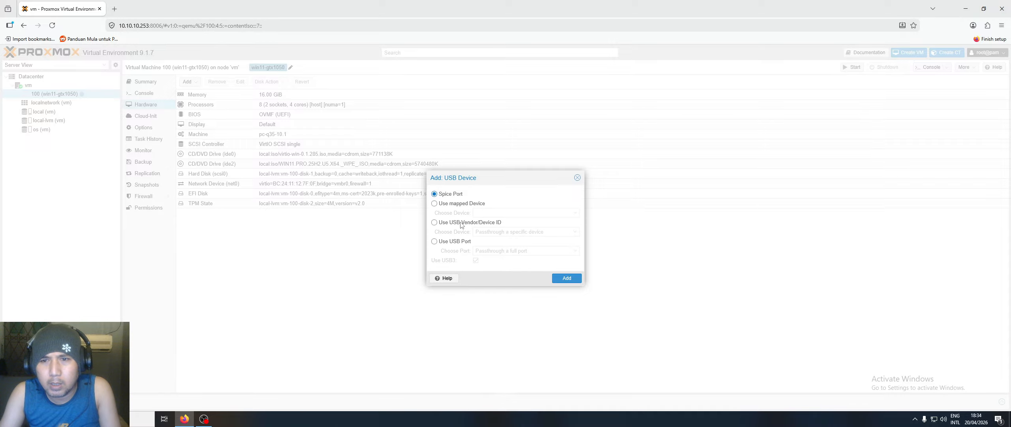
click(434, 222)
click(575, 233)
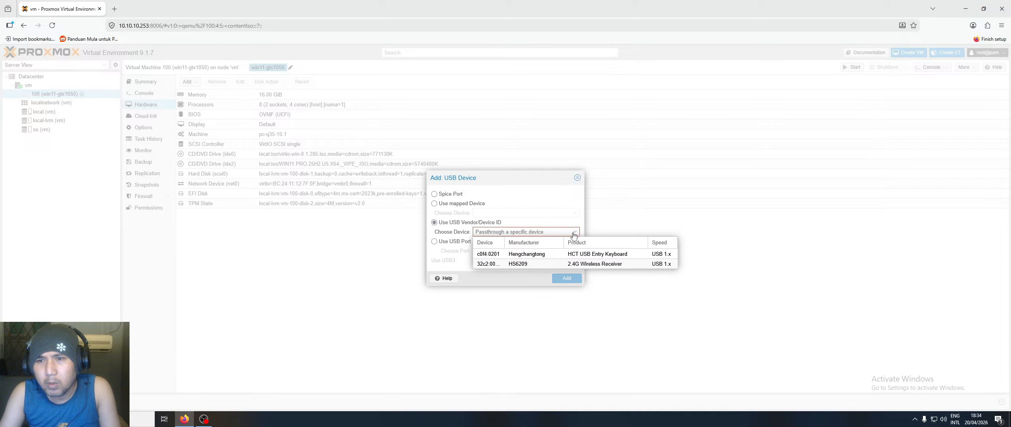
click(532, 255)
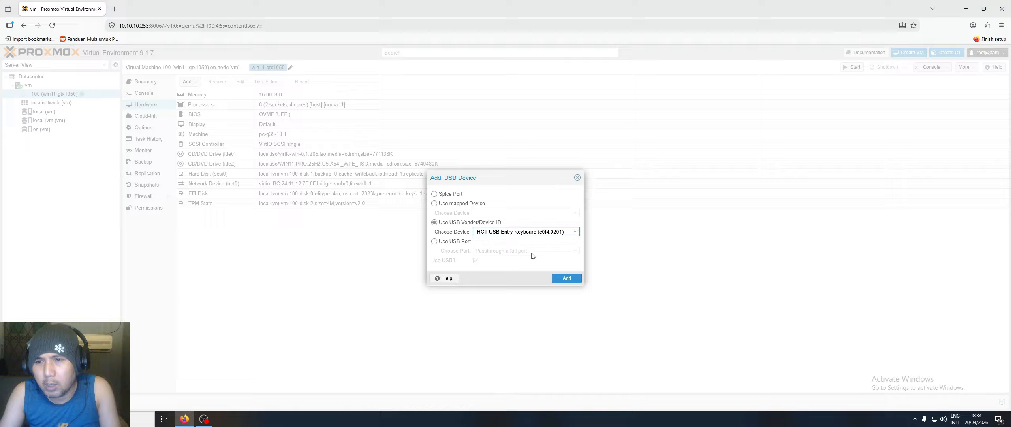
click(567, 278)
- Add the 2.4G Wireless Receiver as a second USB passthrough device
click(188, 82)
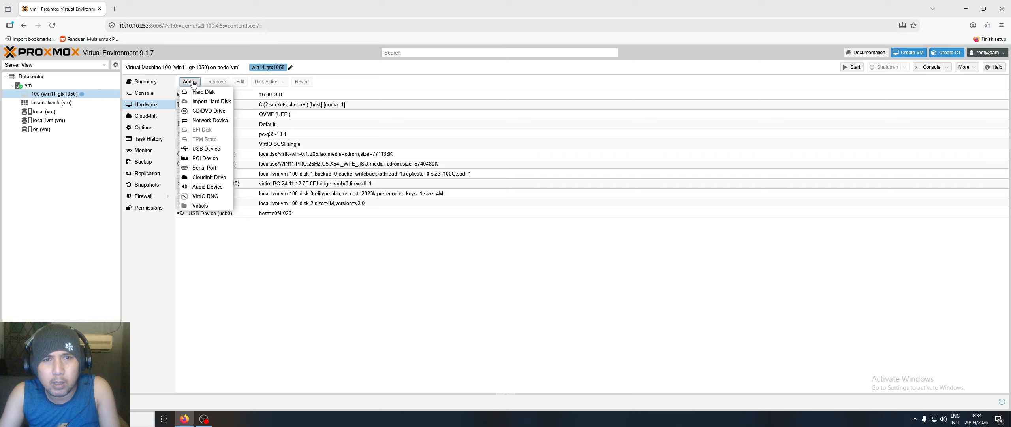
click(215, 149)
click(435, 222)
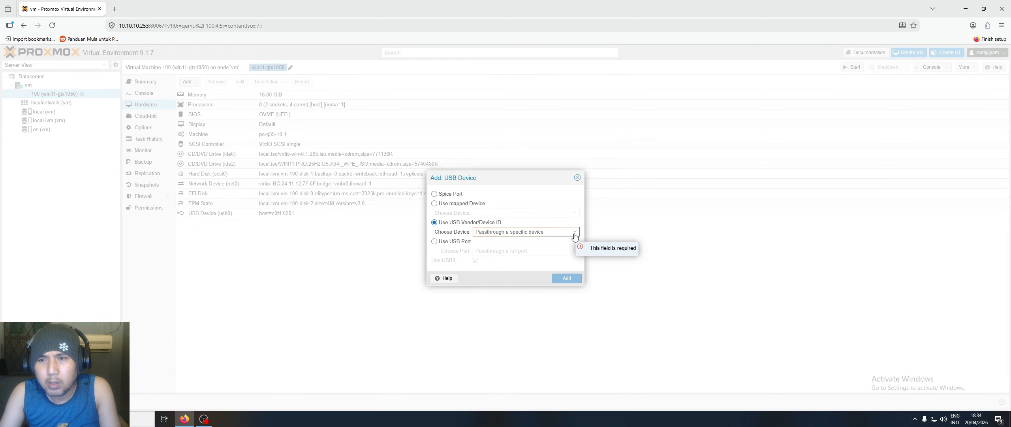
click(575, 232)
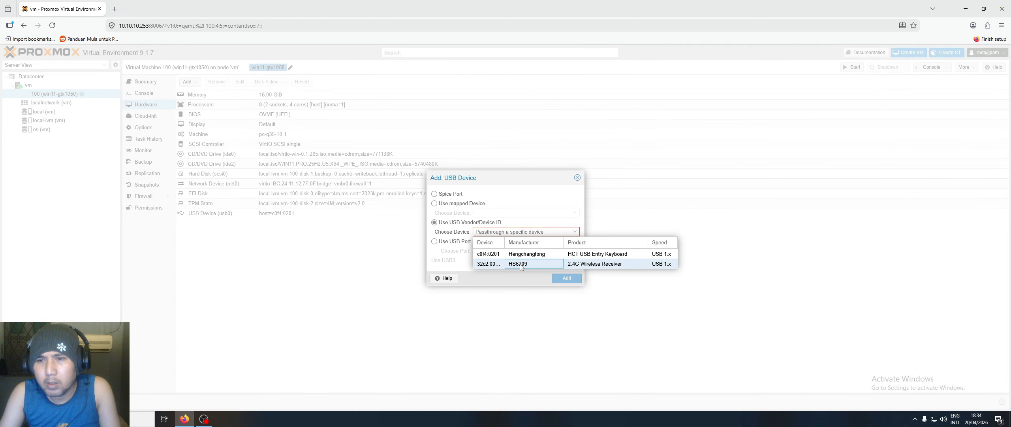
click(518, 264)
click(566, 278)
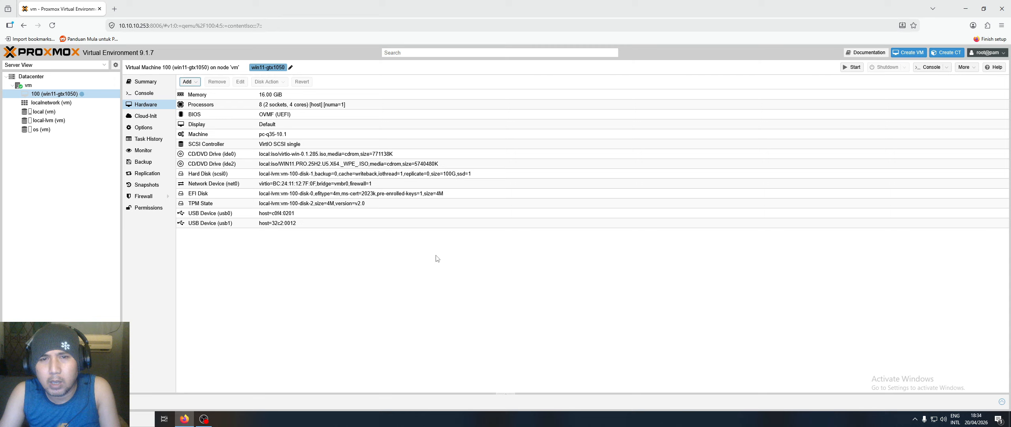
click(188, 82)
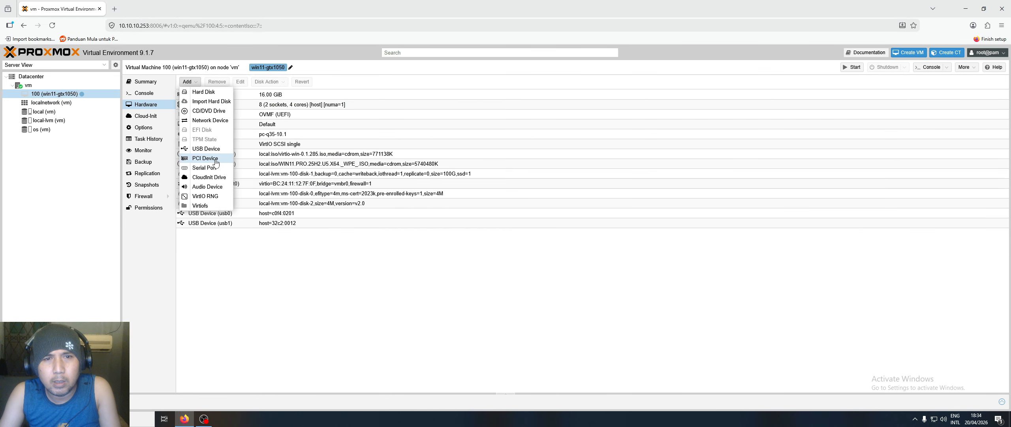
- Add the GTX 1050 Ti as raw PCI device 0000:03:00.0 with All Functions and PCI-Express
click(216, 160)
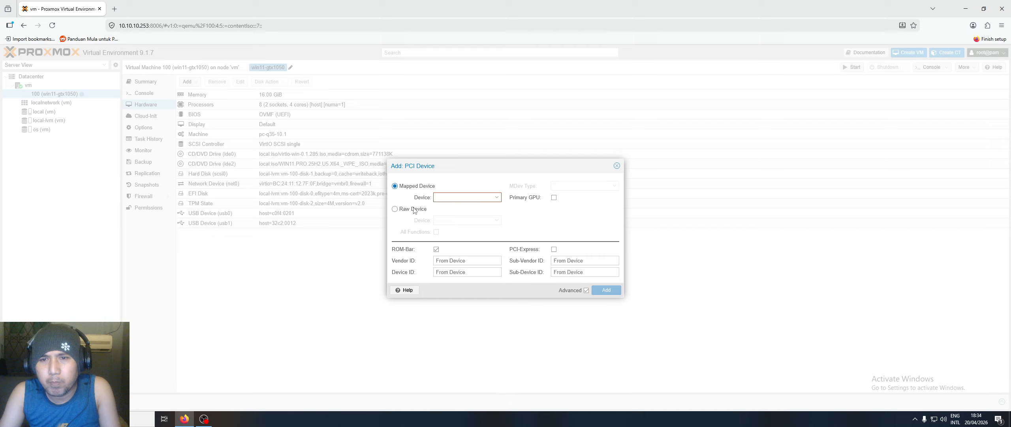
click(497, 198)
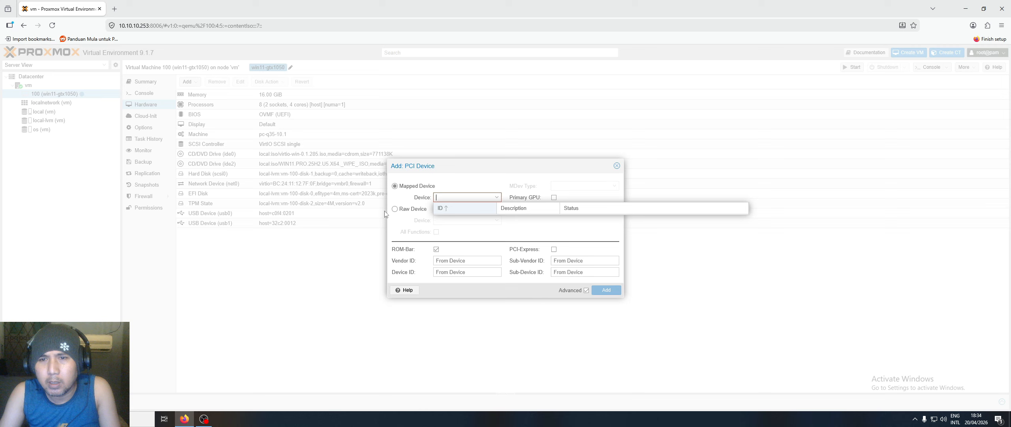
click(405, 212)
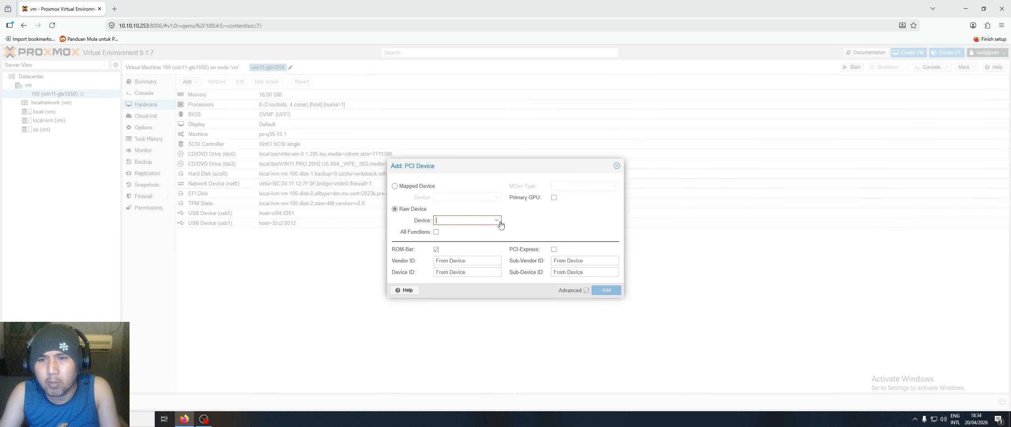
click(497, 220)
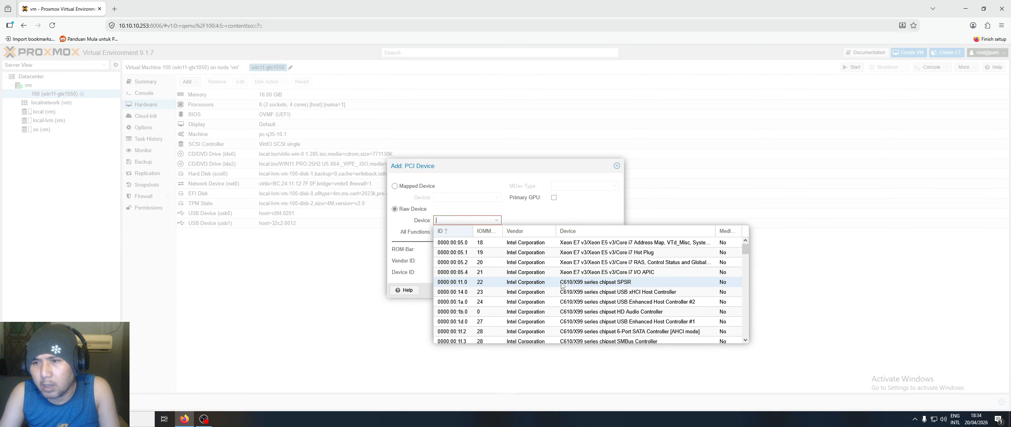
scroll(562, 283, down, 3)
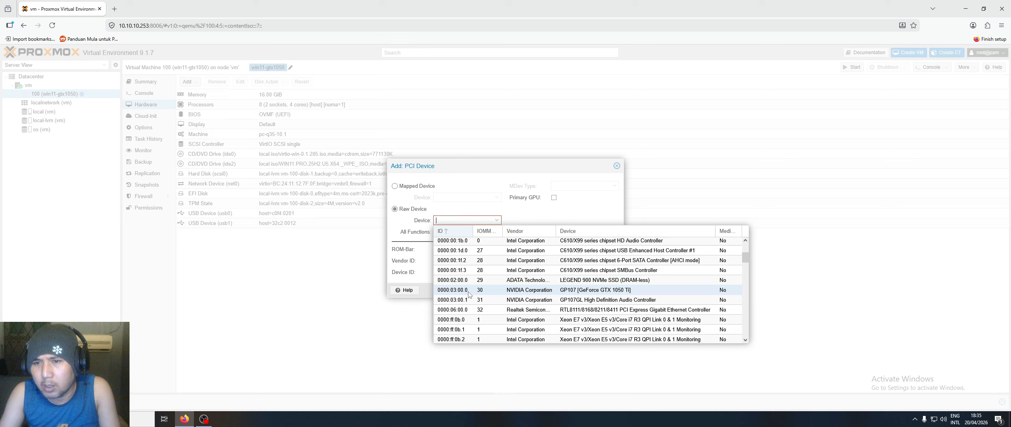
click(512, 290)
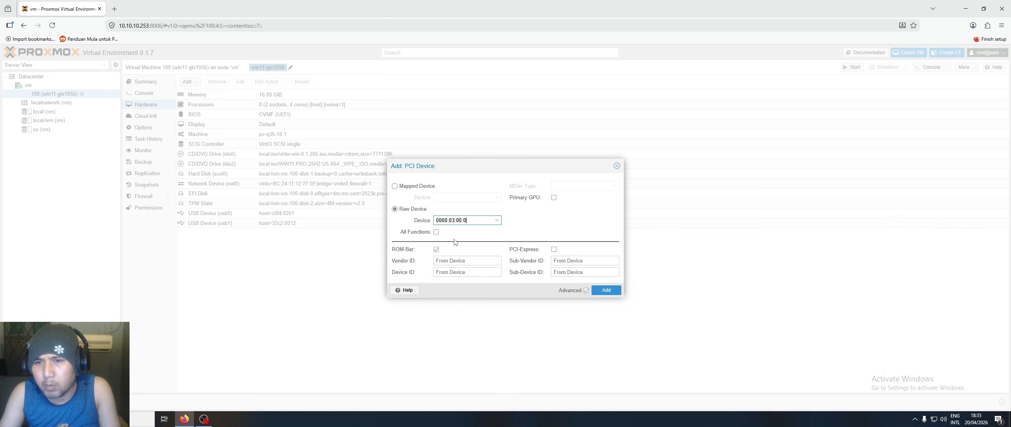
click(436, 232)
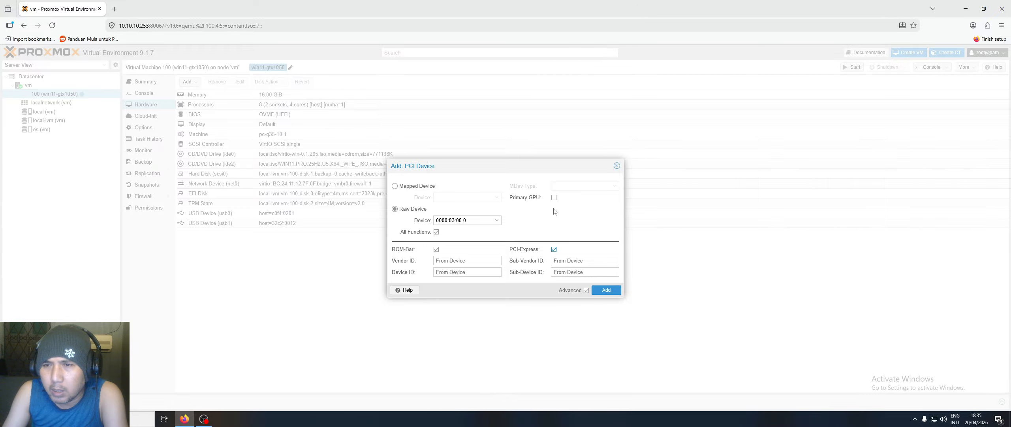
click(606, 292)
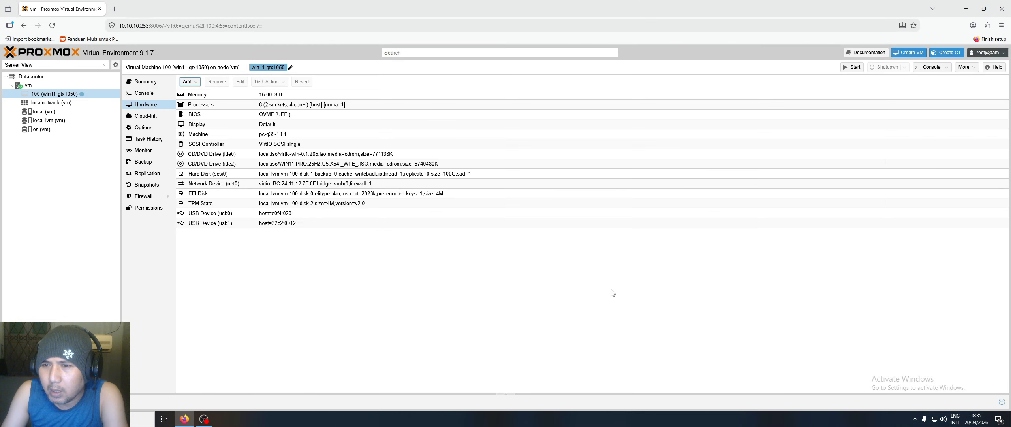
- Start VM 100 from its console and boot it from the Windows 11 installer disc
click(144, 94)
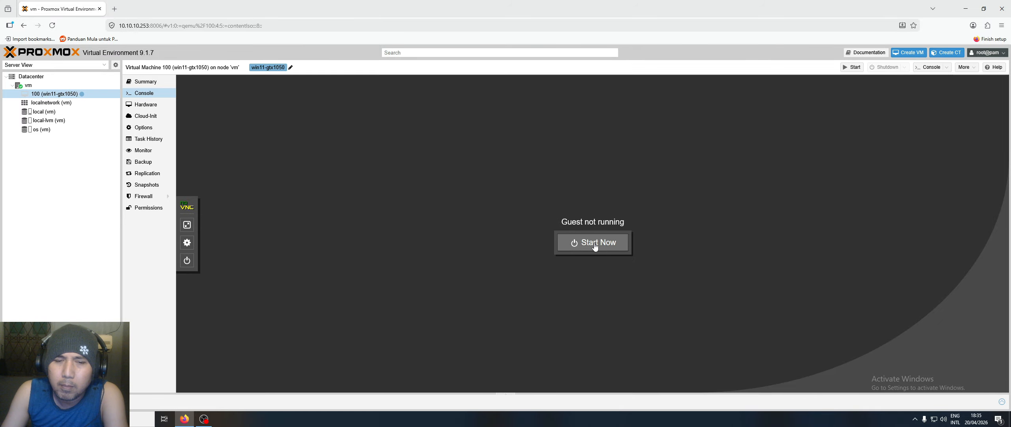
click(593, 243)
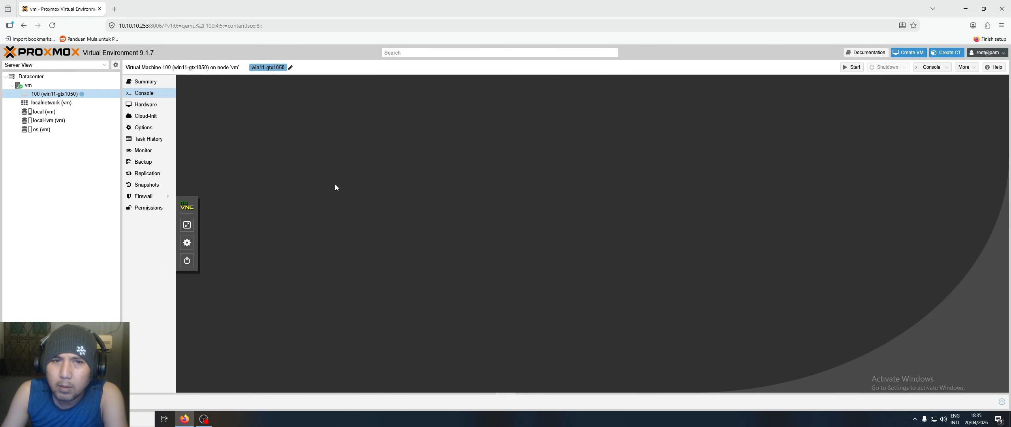
drag(122, 221, 83, 218)
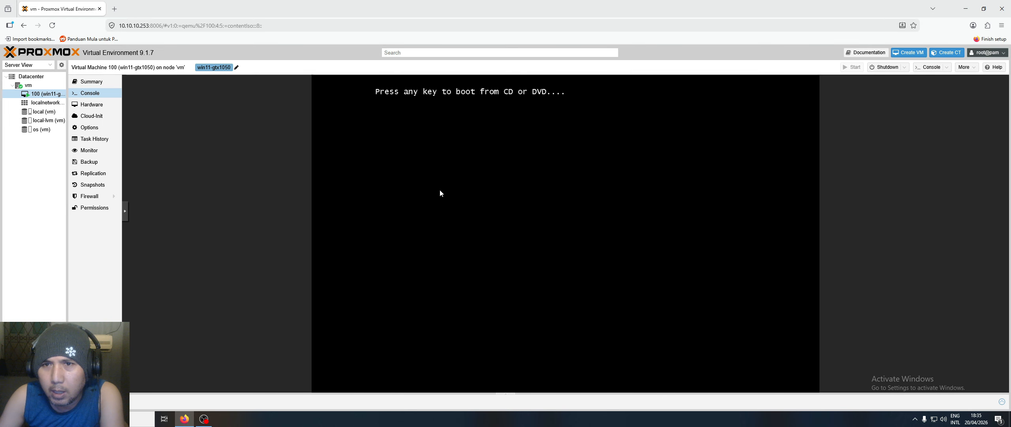
key(Return)
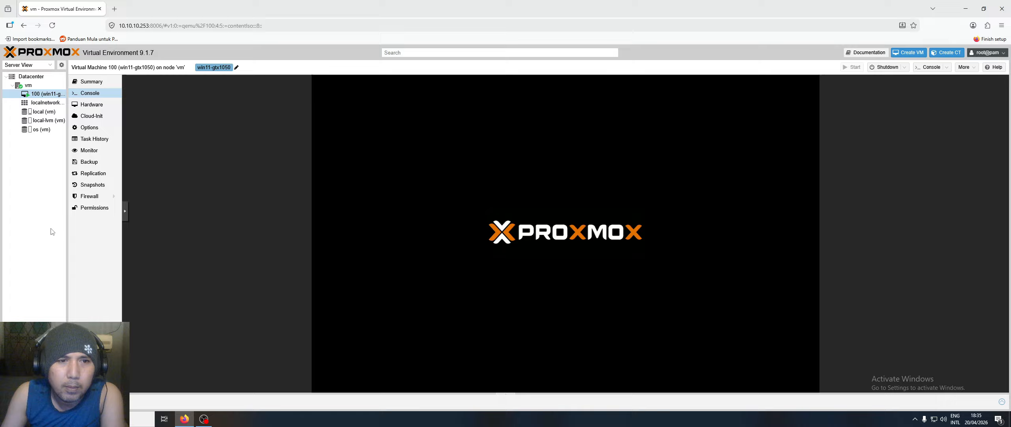
mouse_move(68, 233)
mouse_down()
mouse_move(85, 234)
mouse_move(64, 234)
mouse_up()
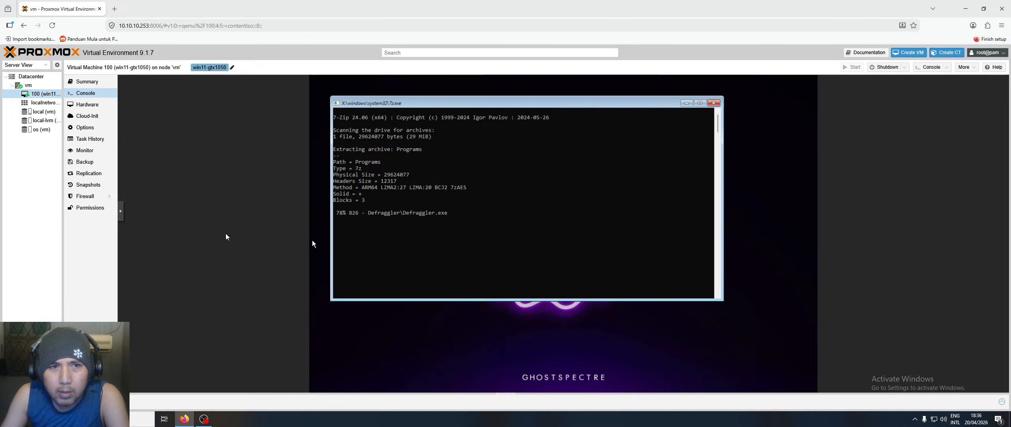
mouse_move(62, 222)
mouse_down()
mouse_move(84, 229)
mouse_move(70, 229)
mouse_up()
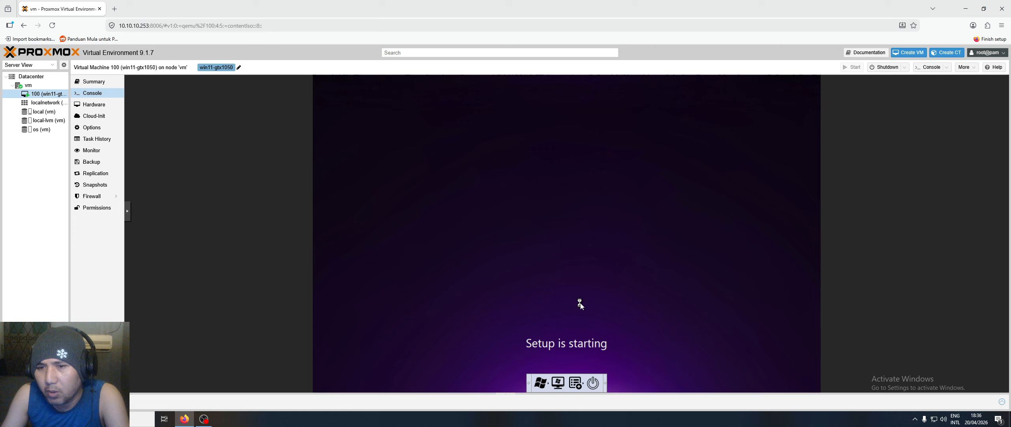
- Set Windows Setup's format to Indonesian (Indonesia) and keyboard to United States-International
click(204, 419)
click(204, 419)
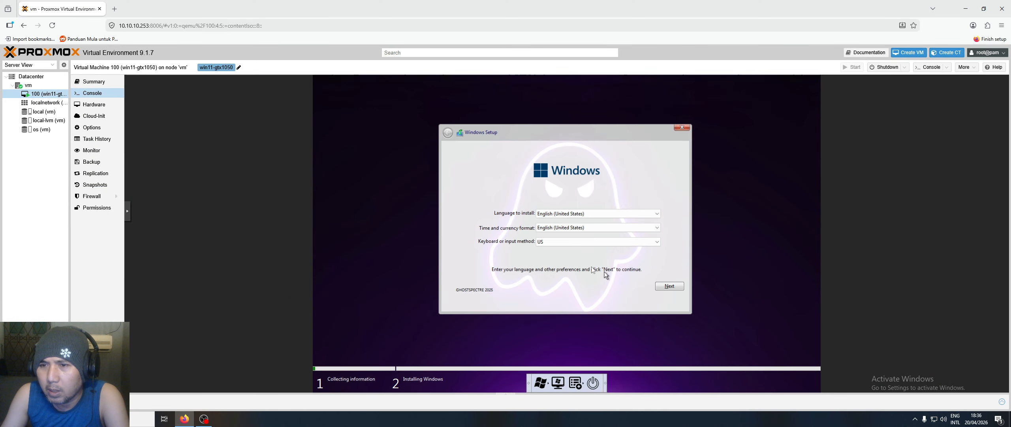
click(599, 227)
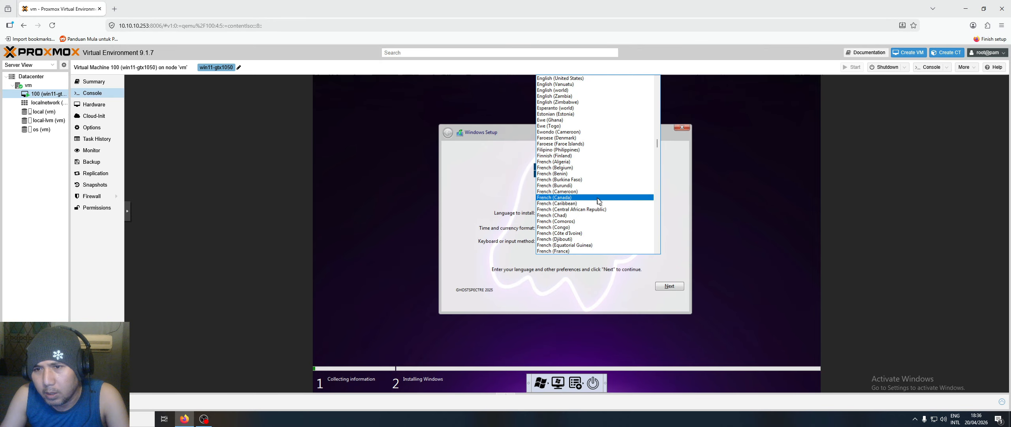
scroll(596, 218, down, 20)
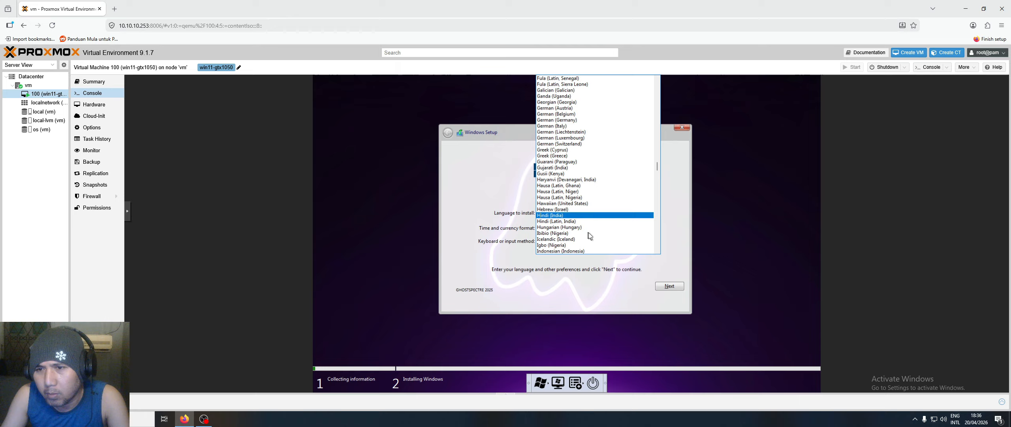
click(586, 235)
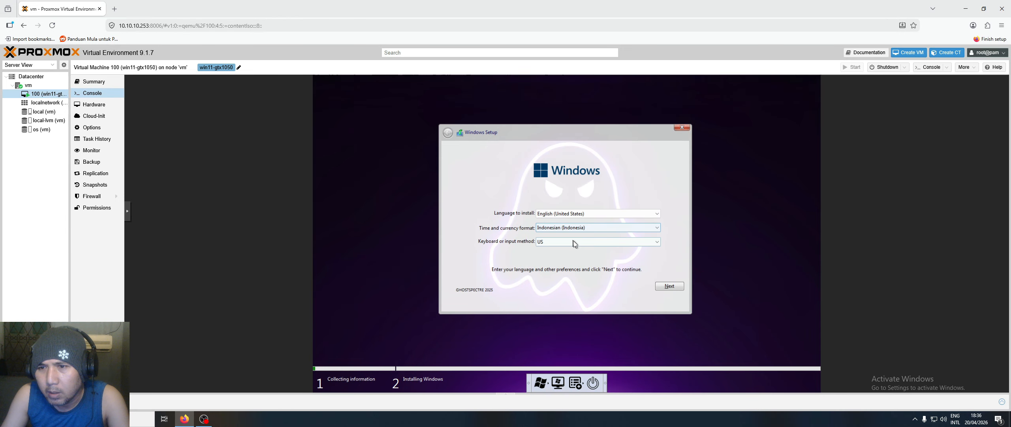
click(574, 241)
click(591, 197)
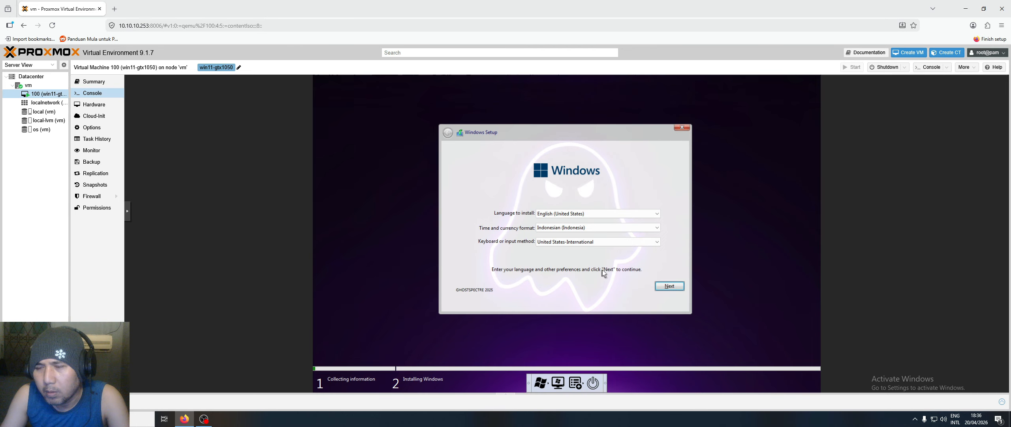
click(671, 286)
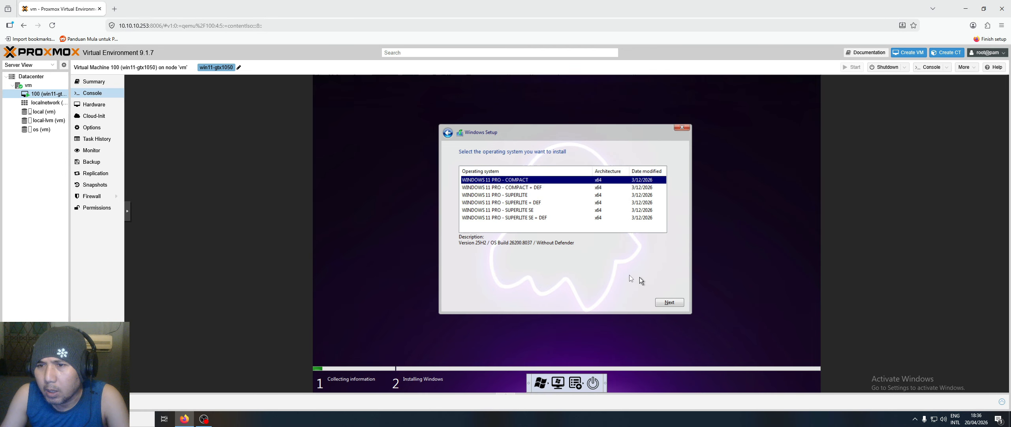
- Choose WINDOWS 11 PRO - SUPERLITE, accept the licence, and pick Custom: Install Windows only
click(515, 195)
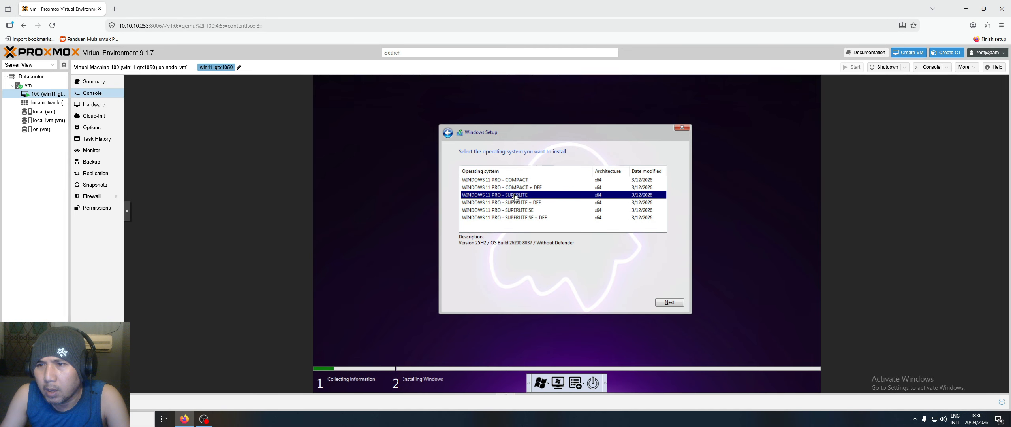
click(681, 304)
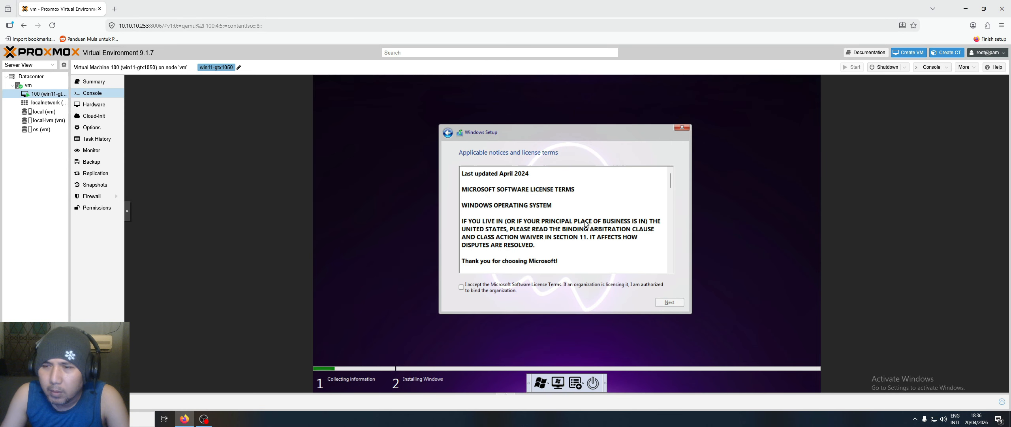
click(489, 286)
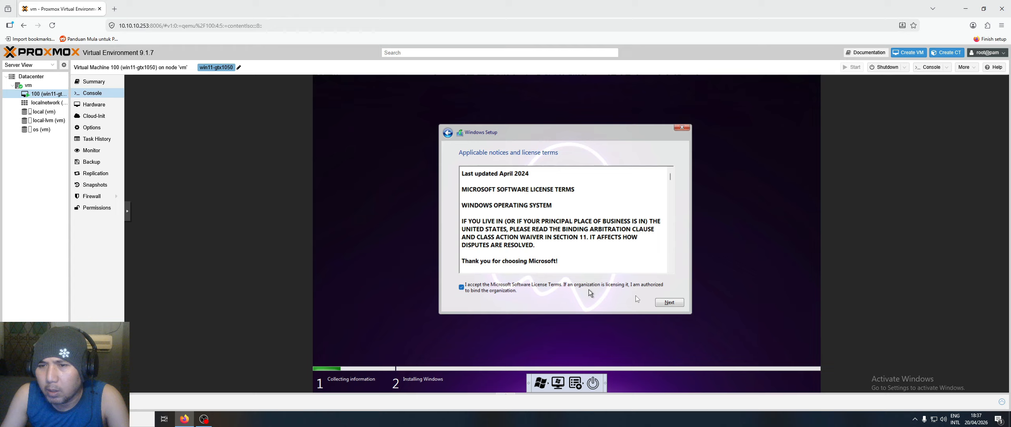
click(669, 302)
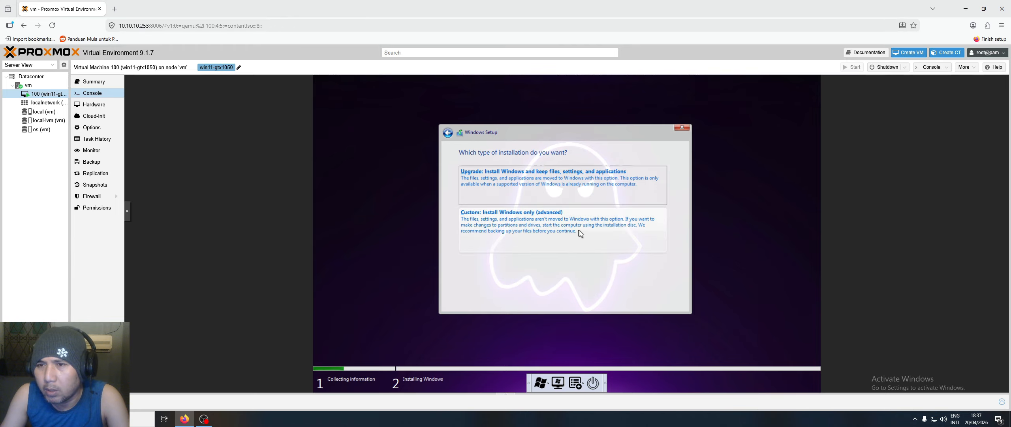
click(574, 241)
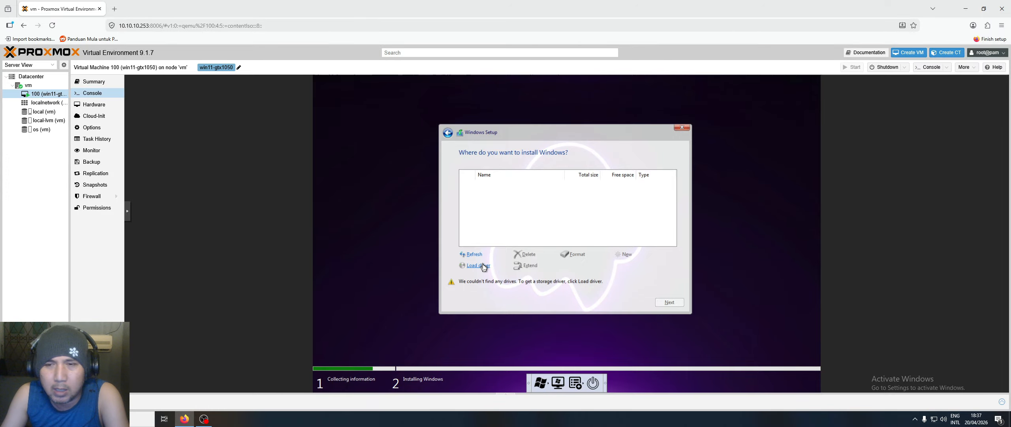
- Browse the virtio-win disc to the vioscsi\w11\amd64 driver folder
click(482, 265)
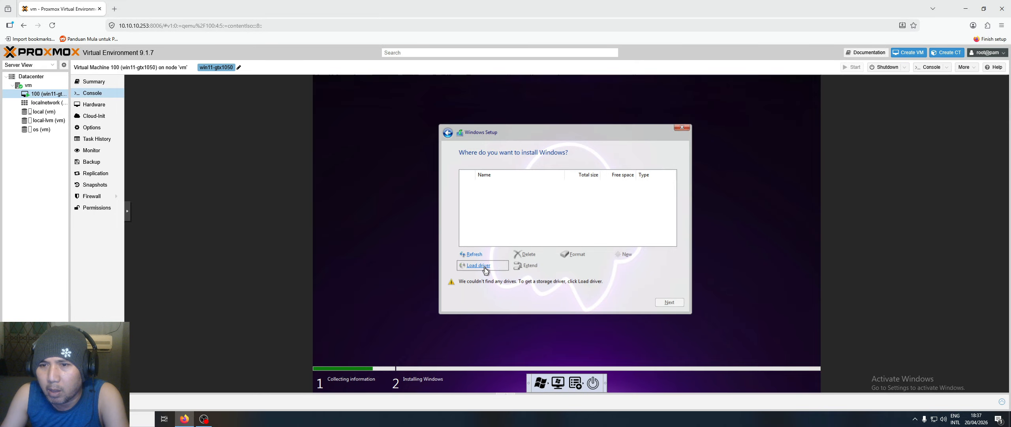
click(595, 267)
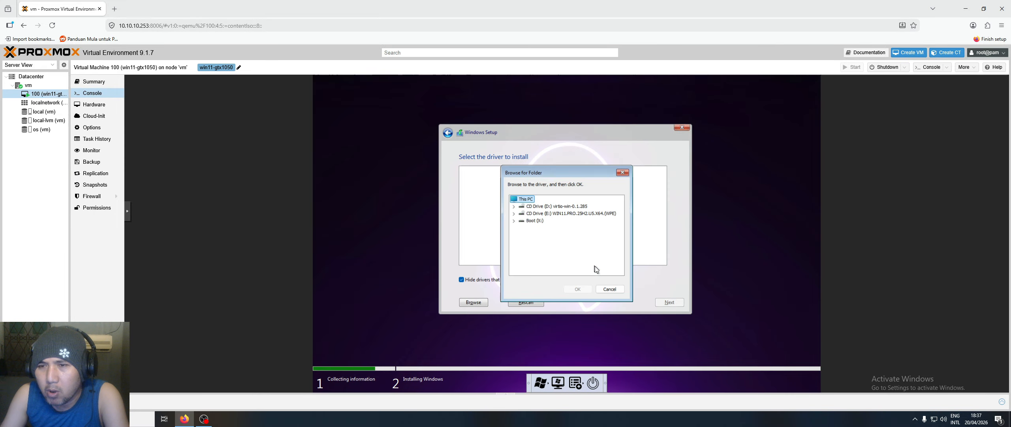
double_click(521, 207)
scroll(538, 252, down, 3)
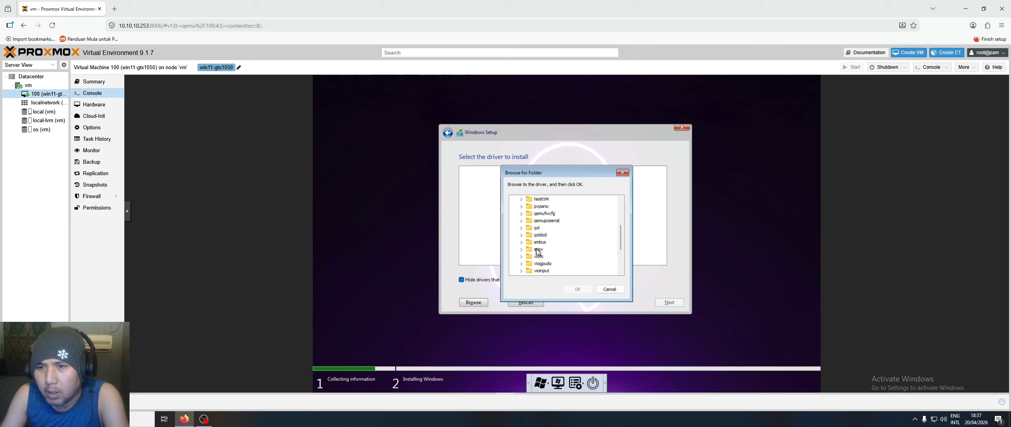
scroll(538, 252, down, 3)
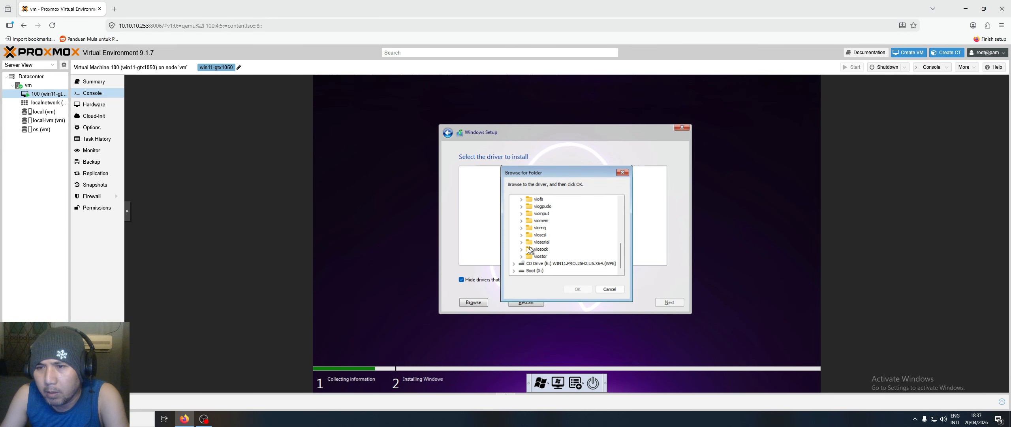
click(522, 235)
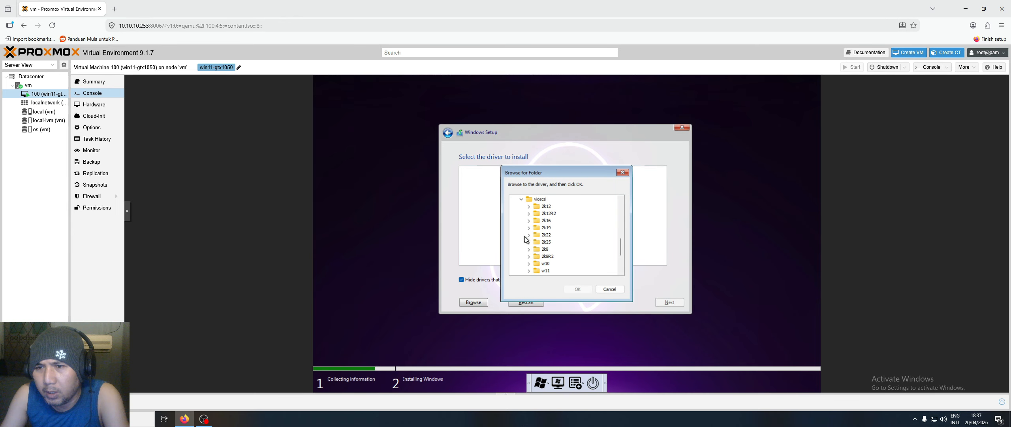
click(538, 271)
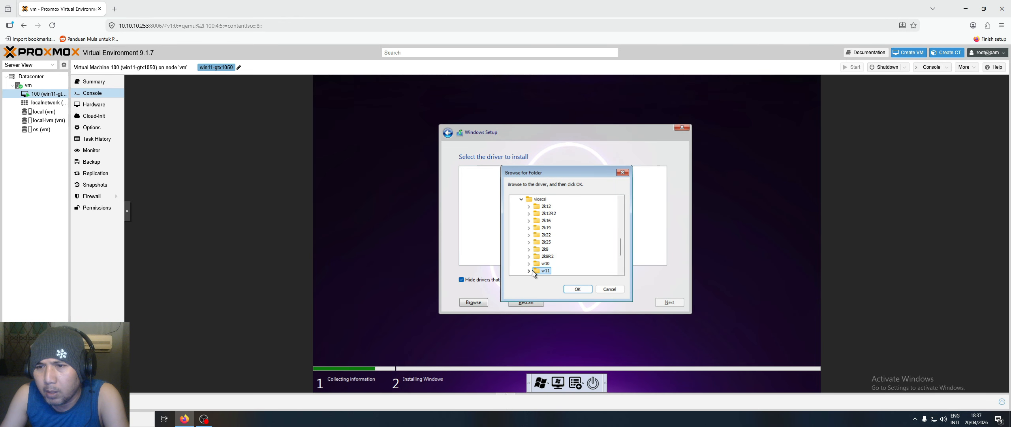
click(531, 270)
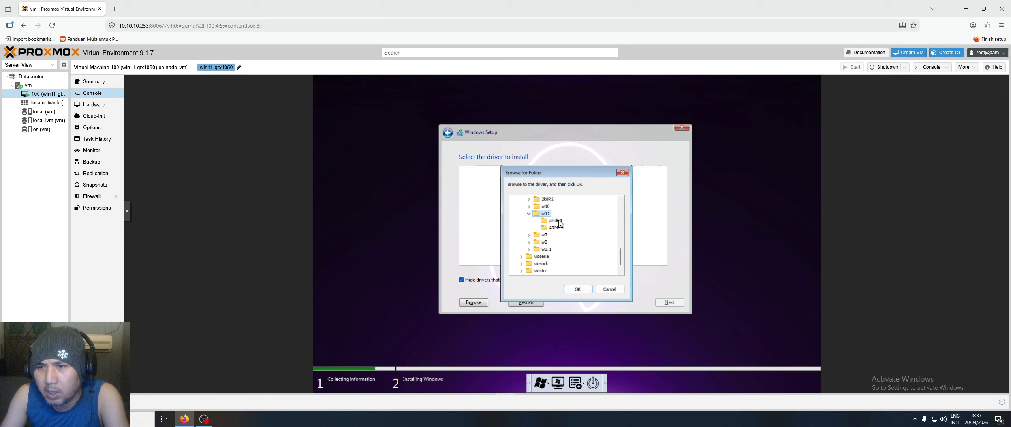
click(559, 222)
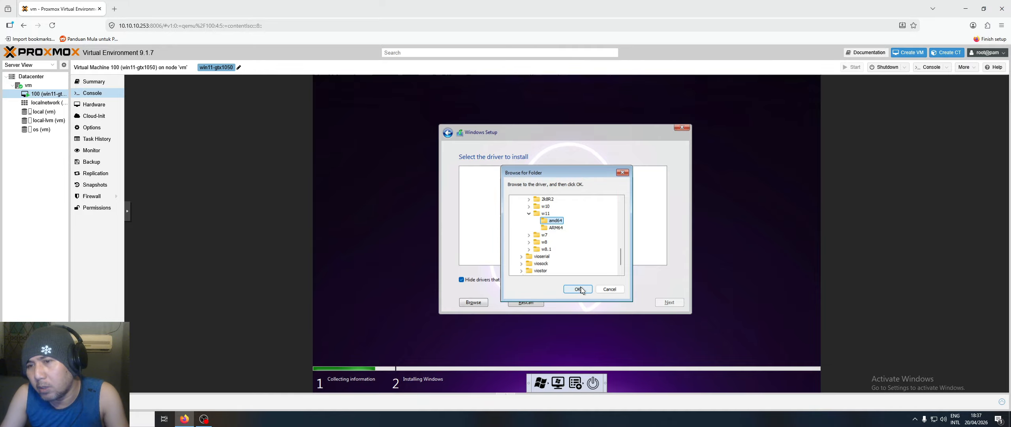
- Load the Red Hat VirtIO SCSI driver and install Windows onto the 100 GB drive
click(579, 289)
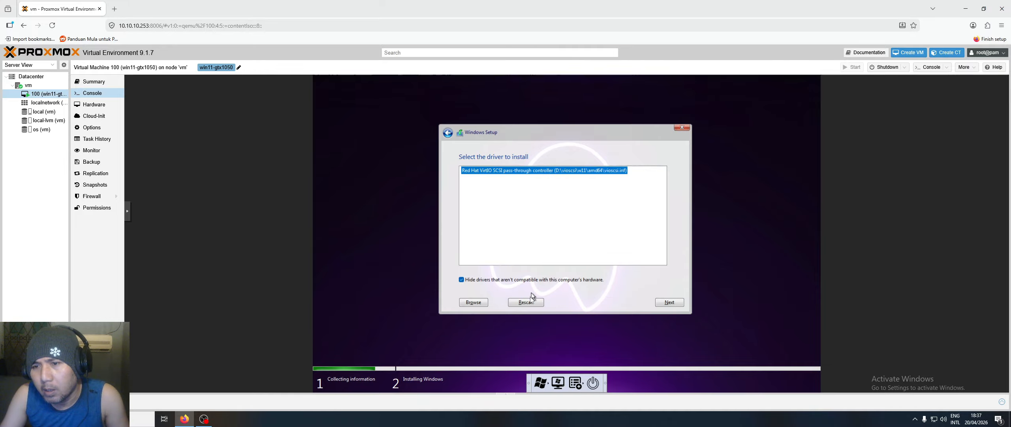
click(679, 304)
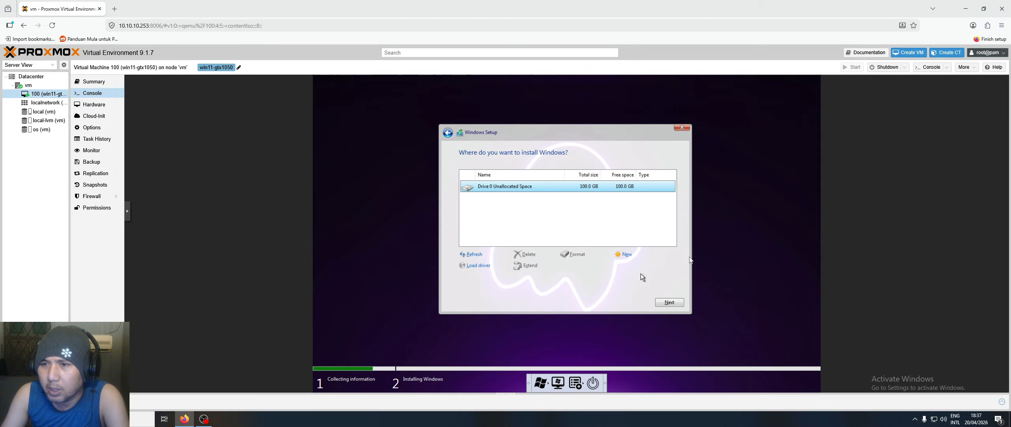
click(668, 303)
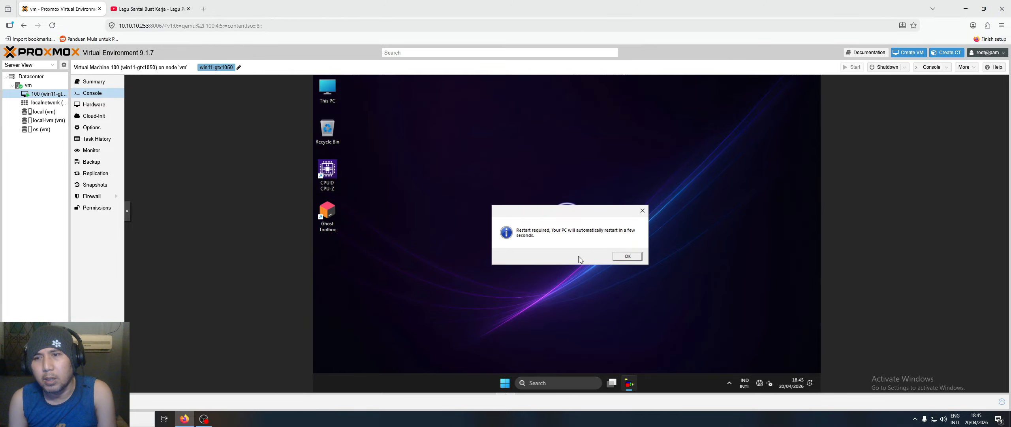
- Dismiss the restart-required notice, refresh the desktop, and open and close Start
click(630, 256)
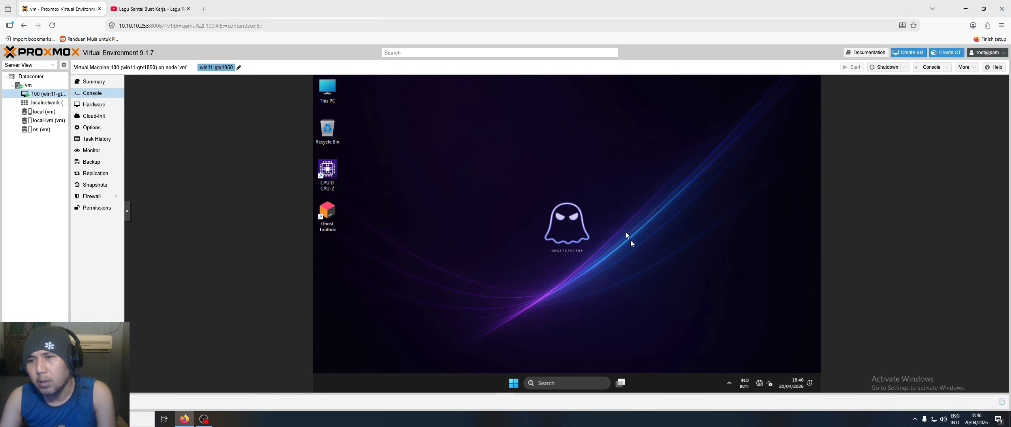
right_click(643, 254)
click(650, 264)
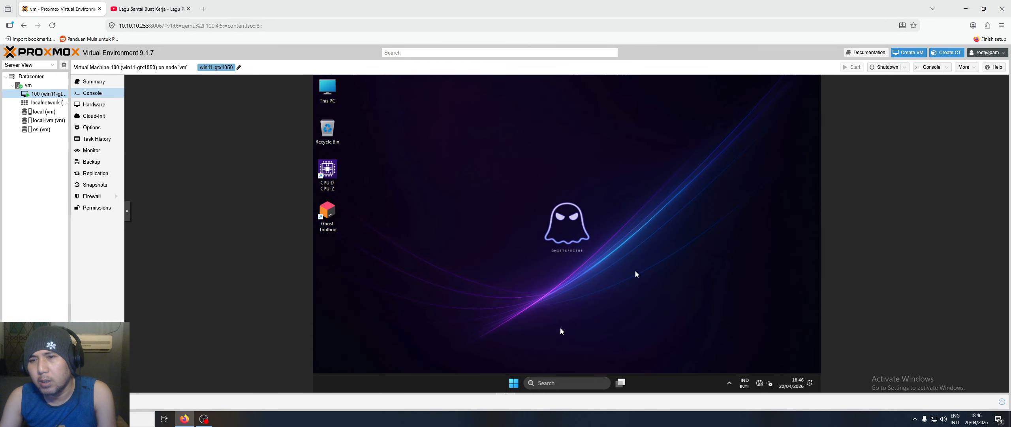
click(514, 382)
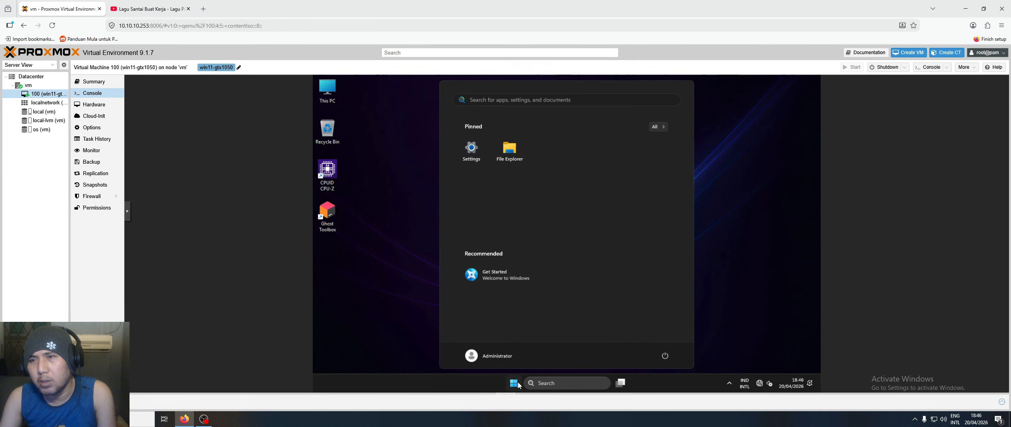
click(518, 384)
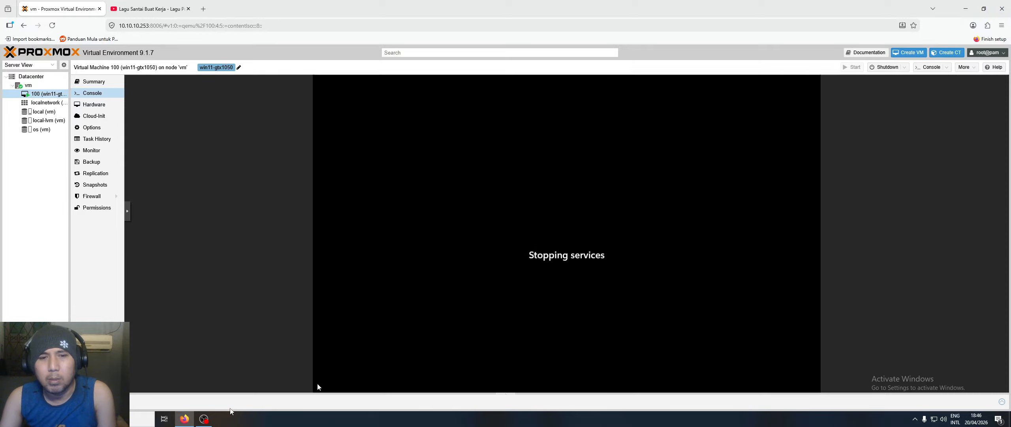
mouse_move(204, 418)
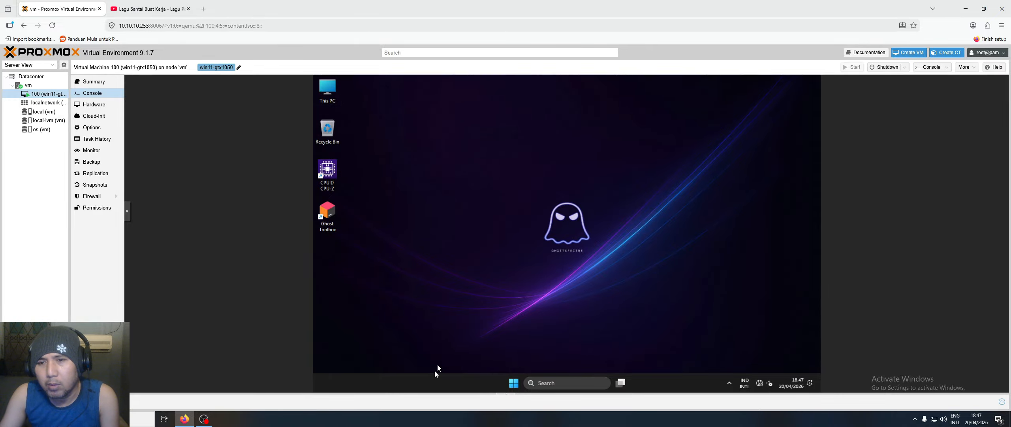
right_click(456, 380)
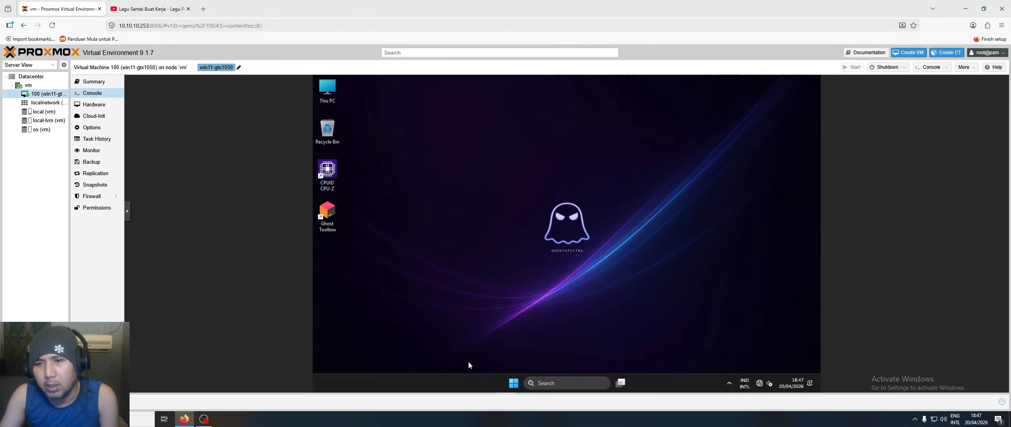
right_click(514, 382)
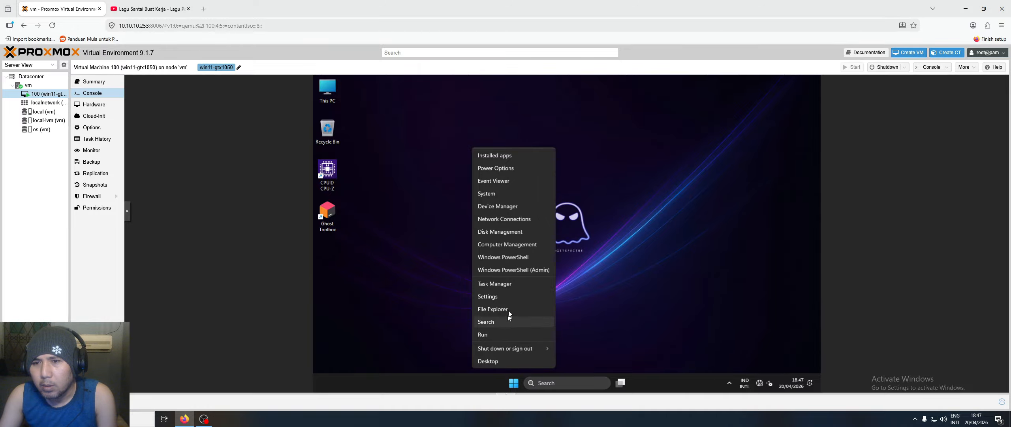
click(513, 285)
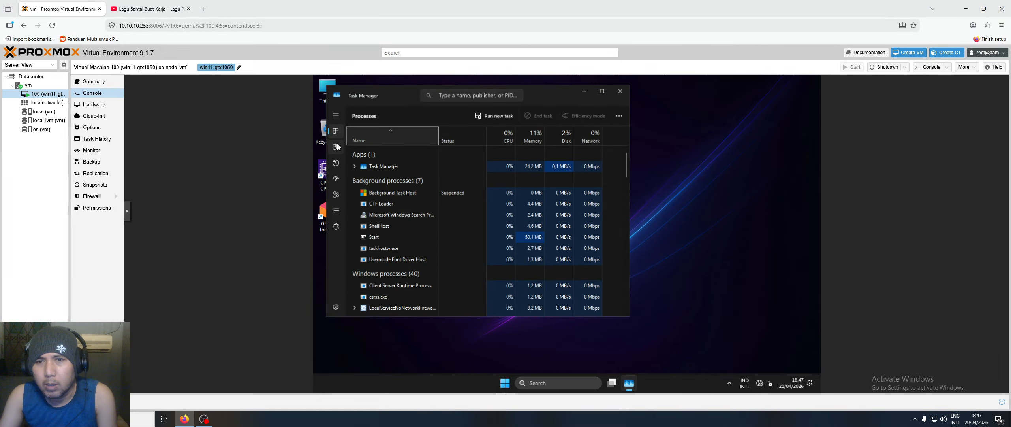
click(336, 146)
drag(419, 97, 573, 123)
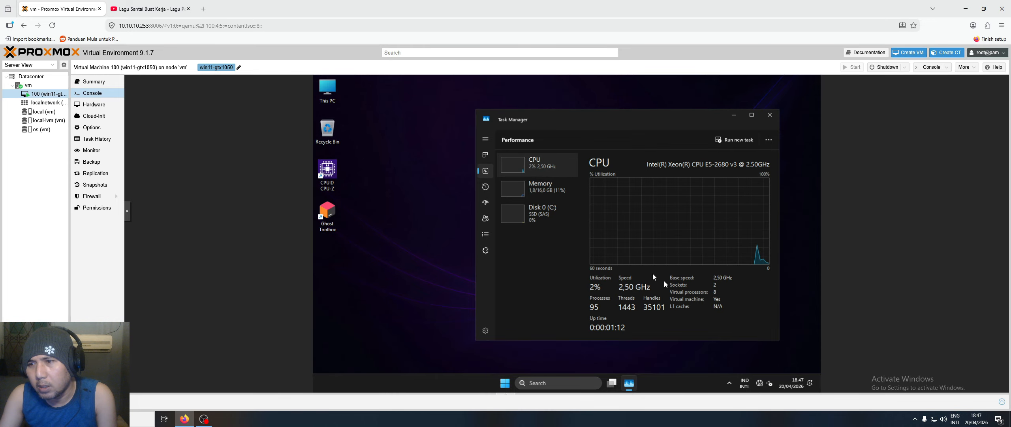
click(541, 193)
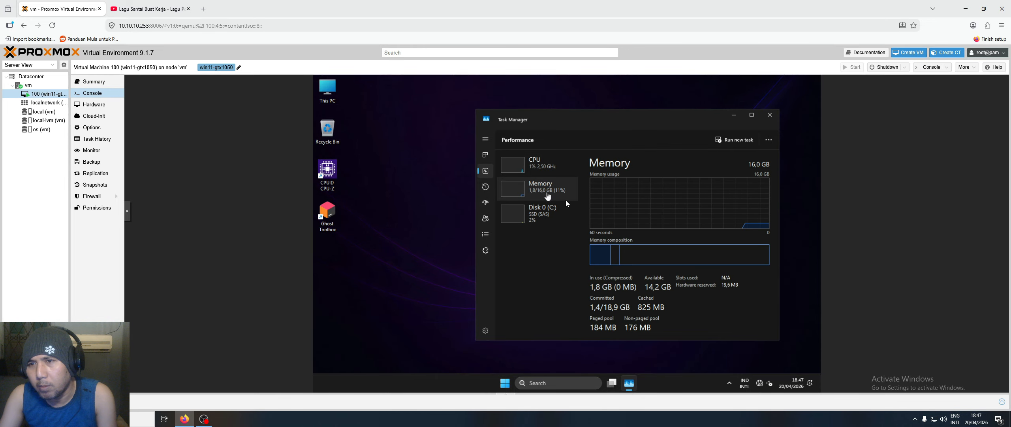
click(541, 220)
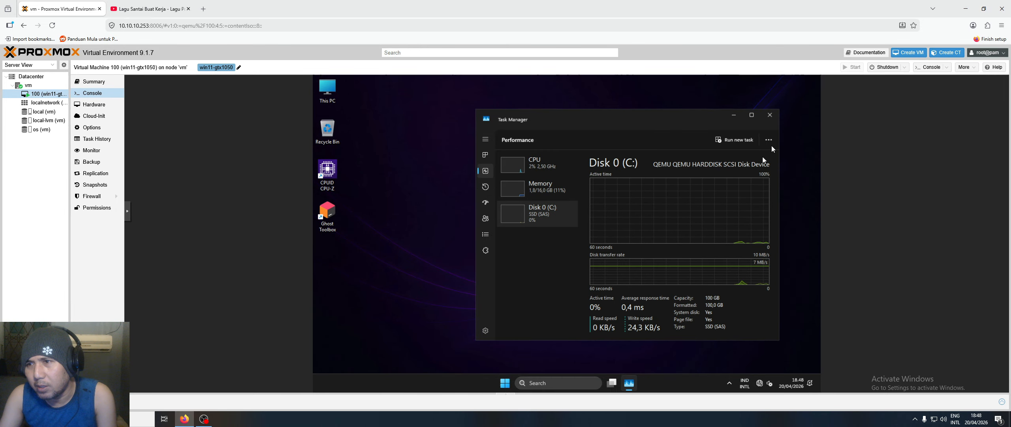
click(770, 115)
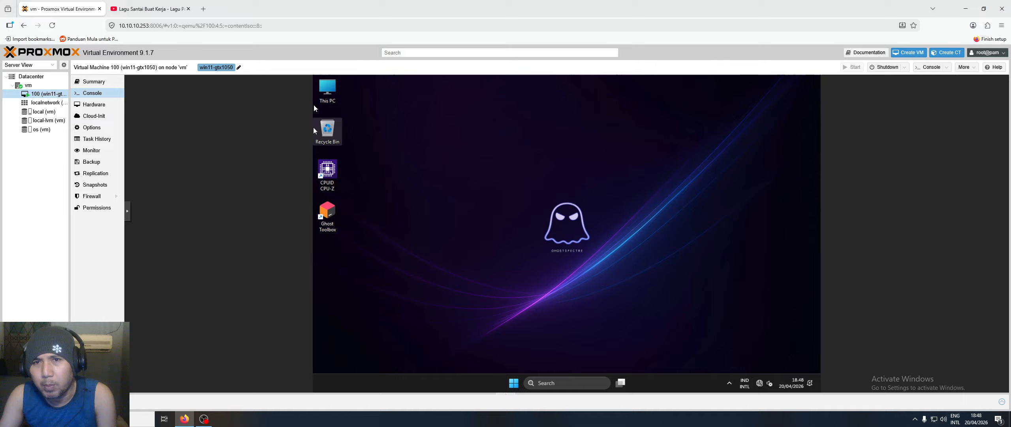
- Inspect the display adapters in Device Manager and the drives in This PC
right_click(326, 94)
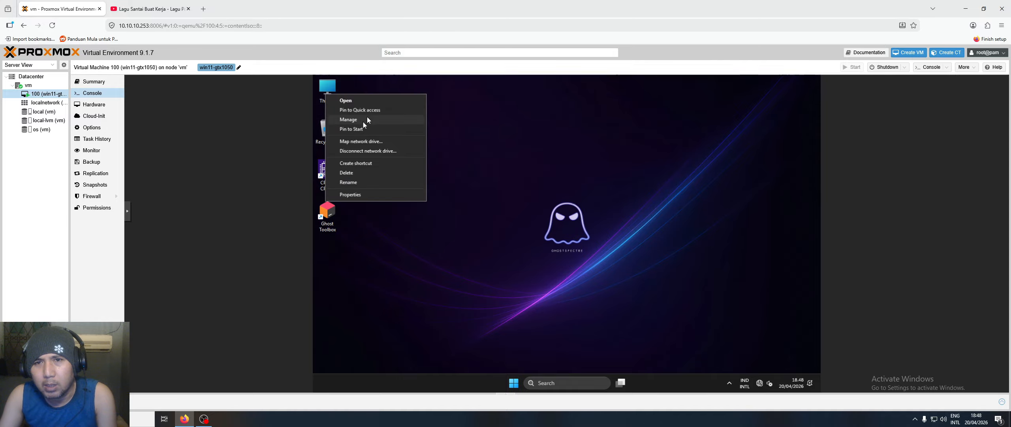
click(367, 119)
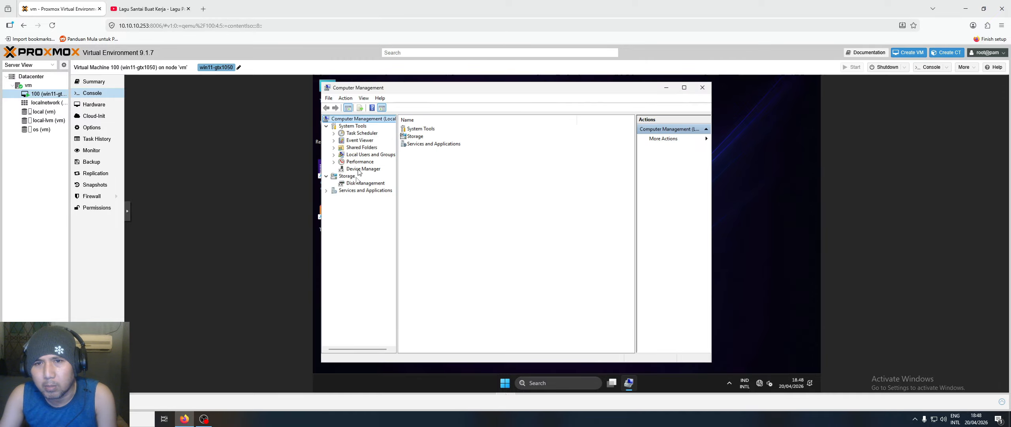
click(377, 169)
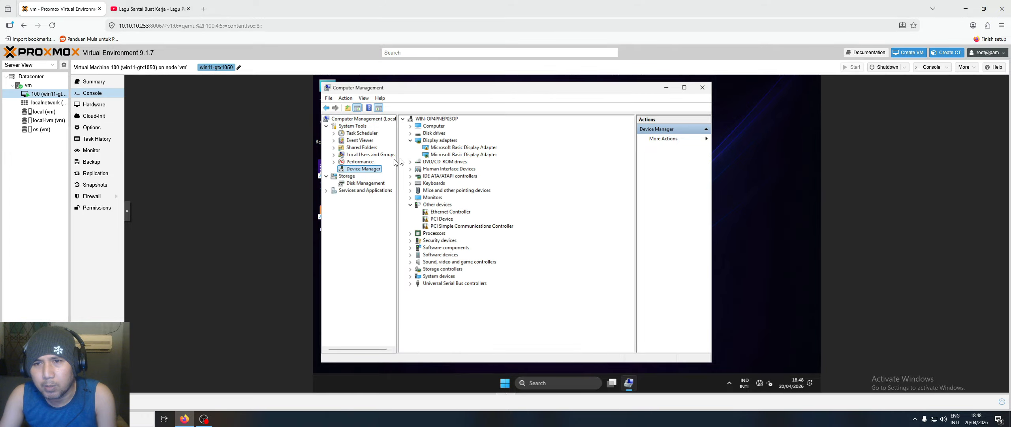
click(453, 148)
click(452, 155)
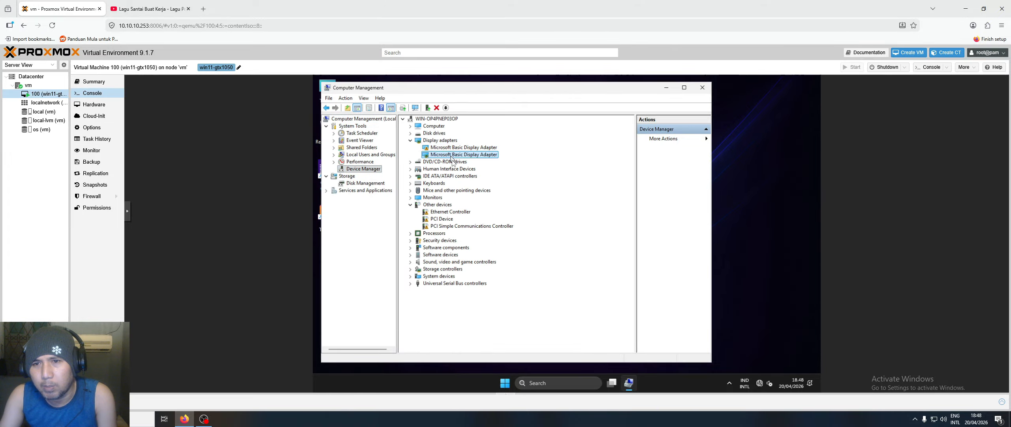
click(702, 88)
double_click(327, 96)
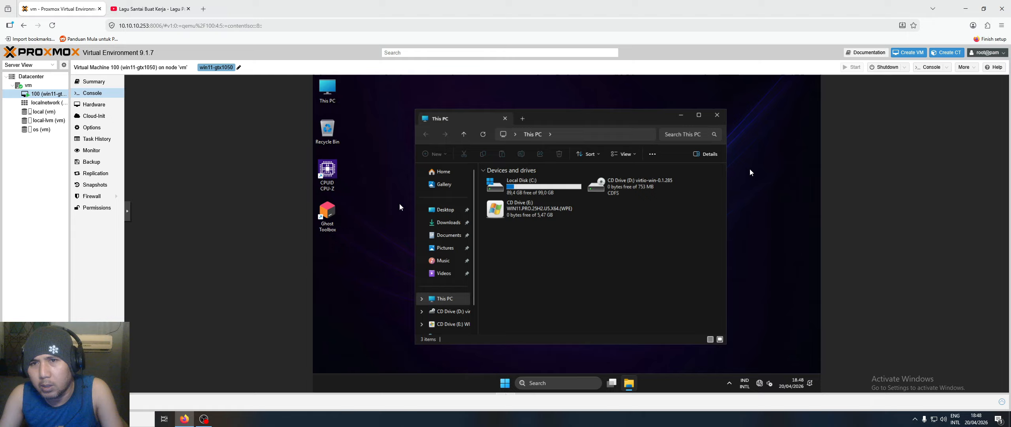
click(717, 115)
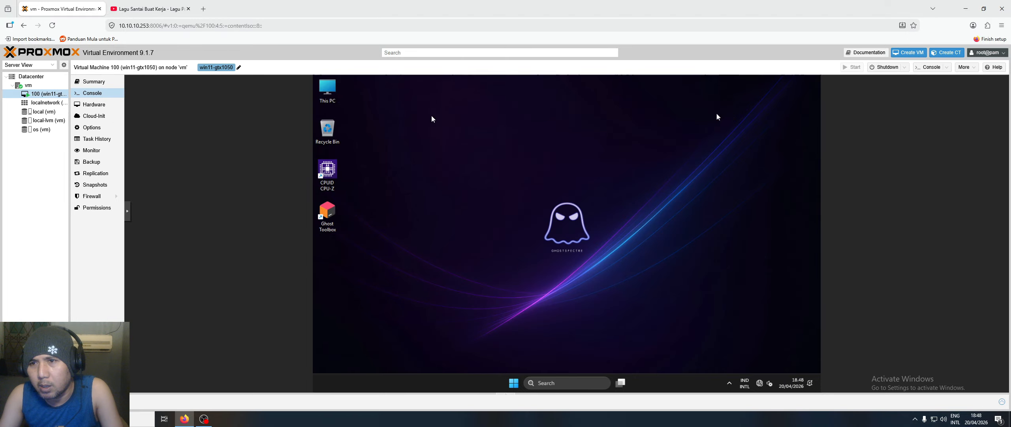
- Reopen Device Manager and select the PCI Simple Communications Controller
right_click(337, 94)
click(403, 203)
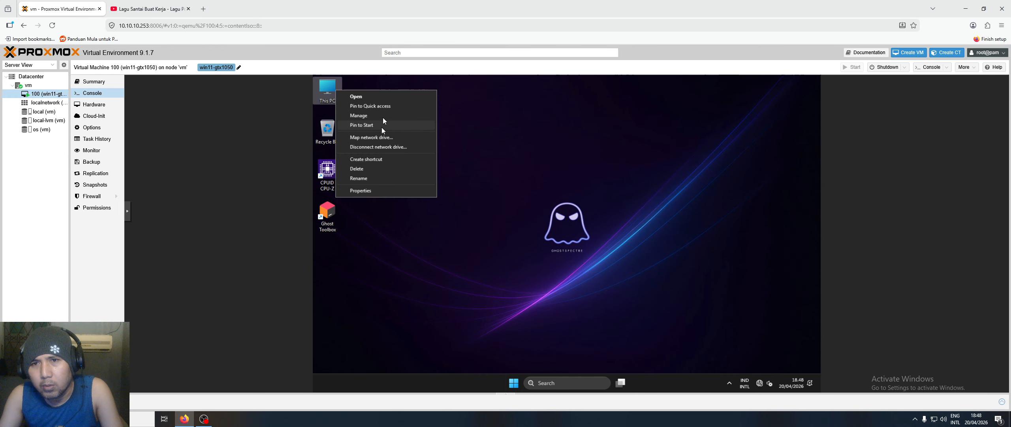
click(383, 115)
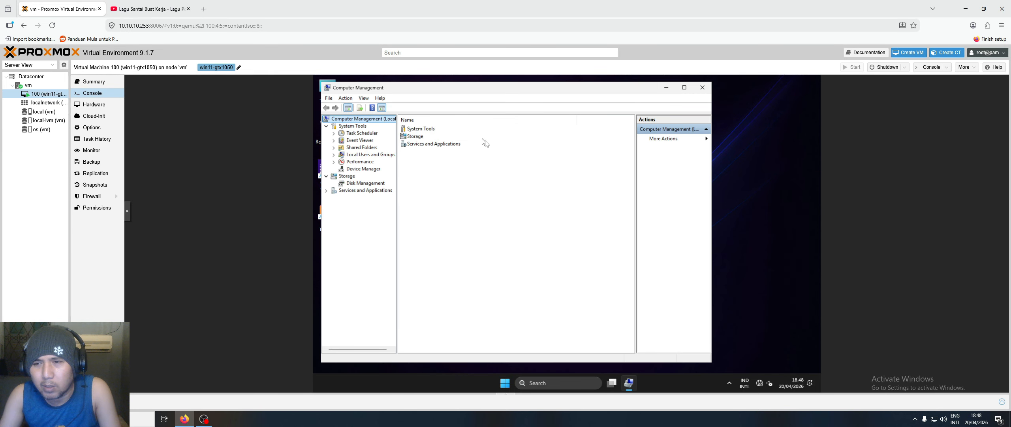
click(379, 170)
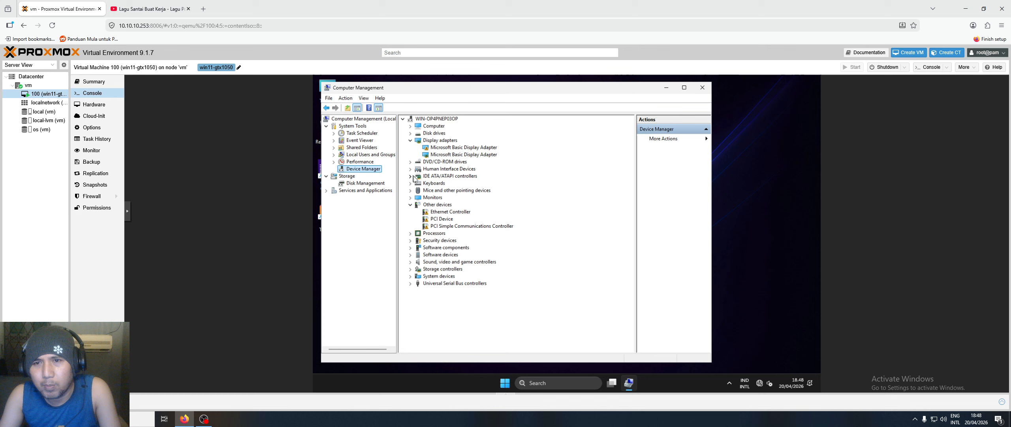
click(466, 227)
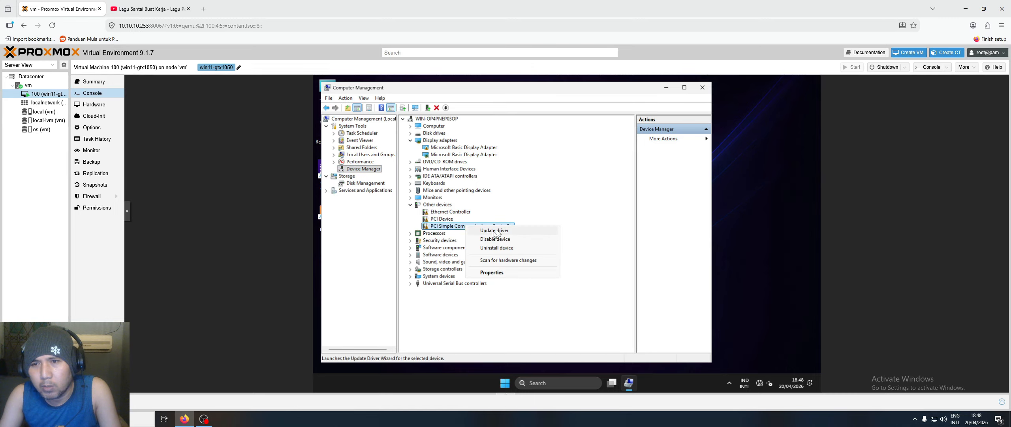
- Update the controller's driver from the virtio-win CD Drive (D:) and close the wizard
click(494, 230)
click(457, 252)
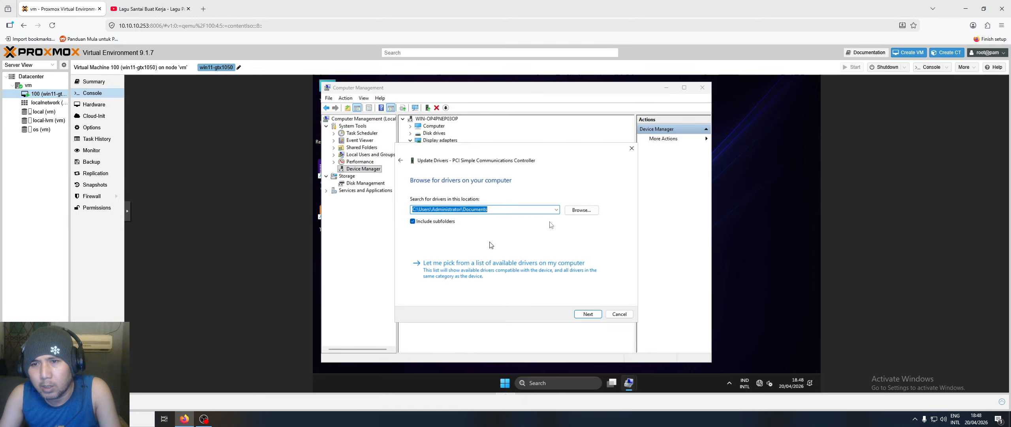
click(582, 210)
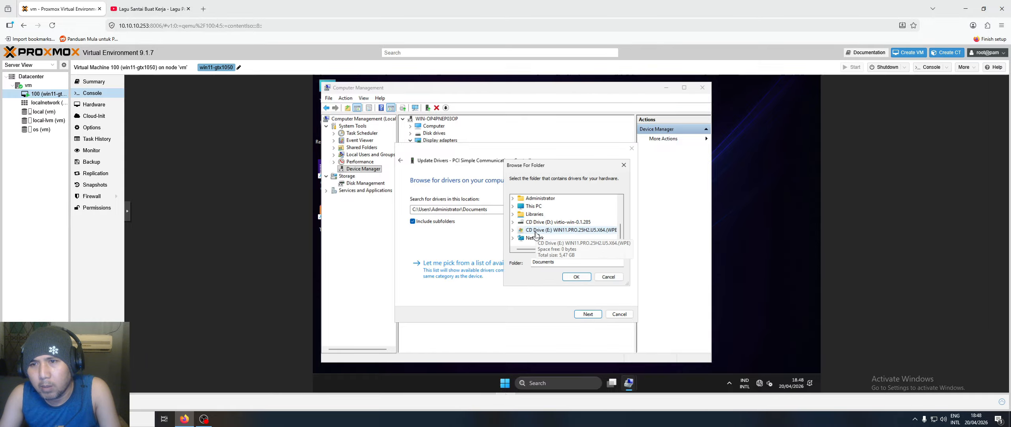
double_click(554, 222)
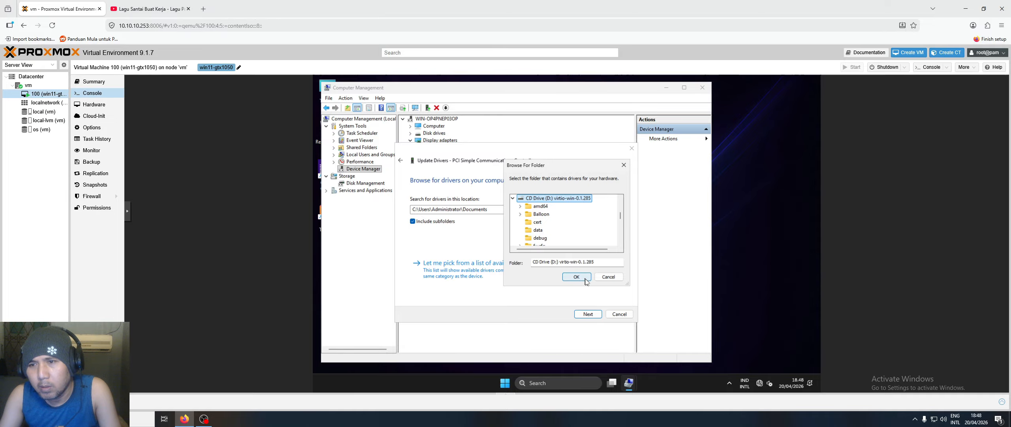
click(585, 279)
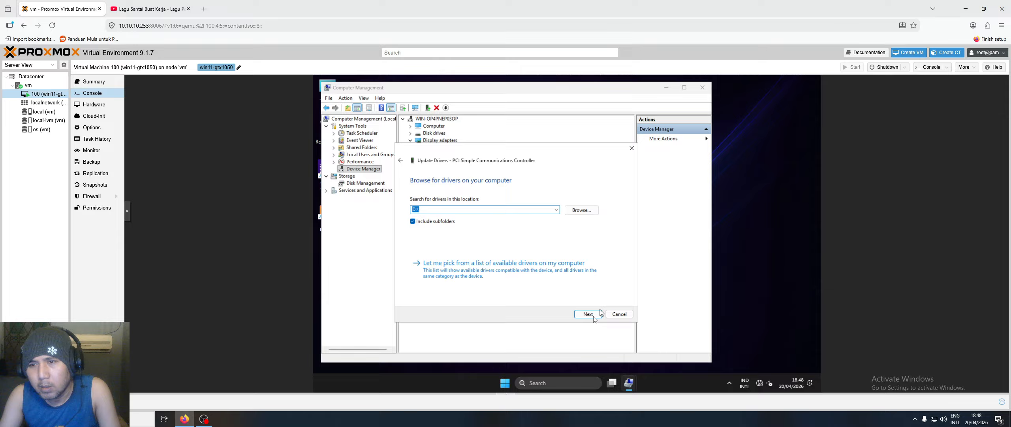
click(588, 313)
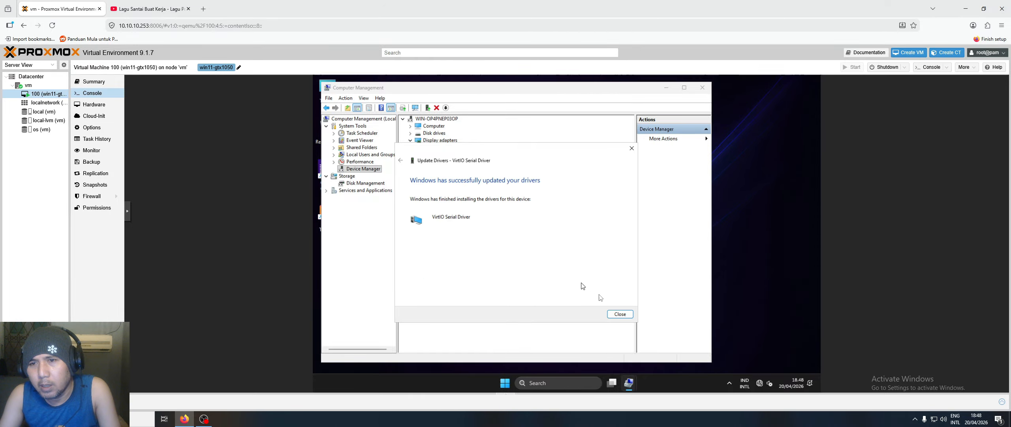
click(621, 314)
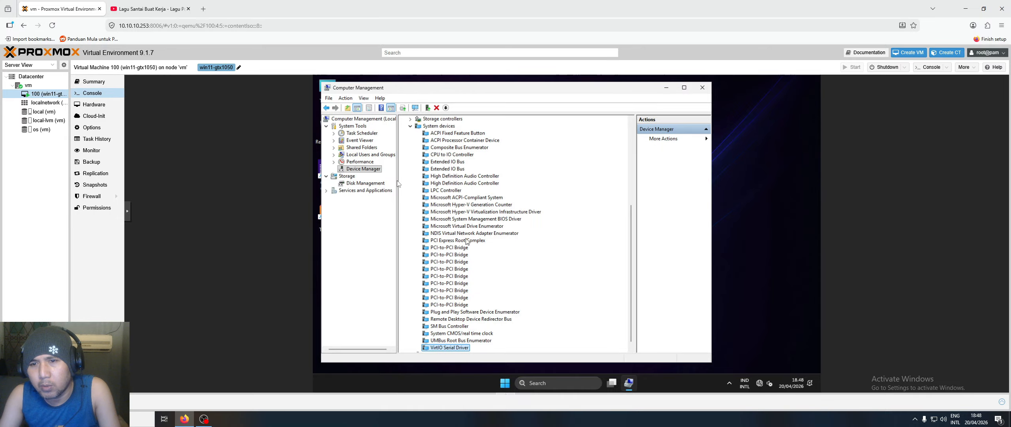
click(410, 126)
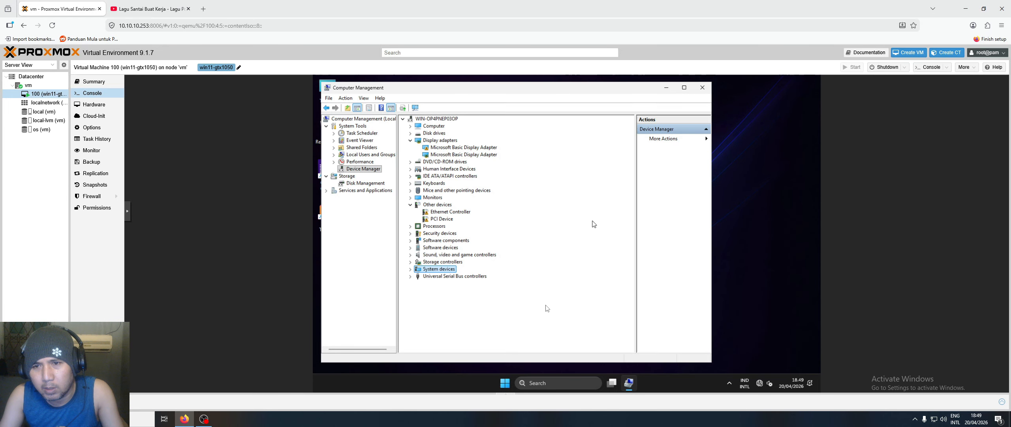
- Install the PCI Device driver from the virtio-win CD drive (D:)
right_click(442, 219)
click(463, 227)
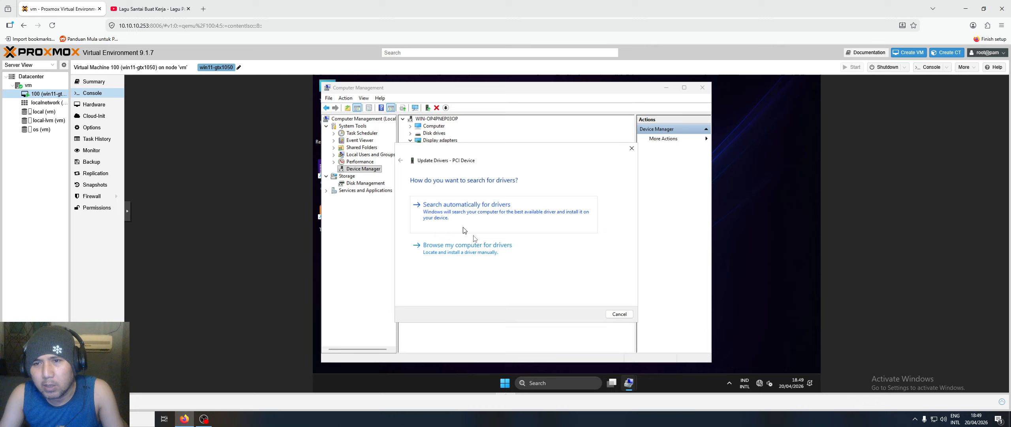
click(475, 249)
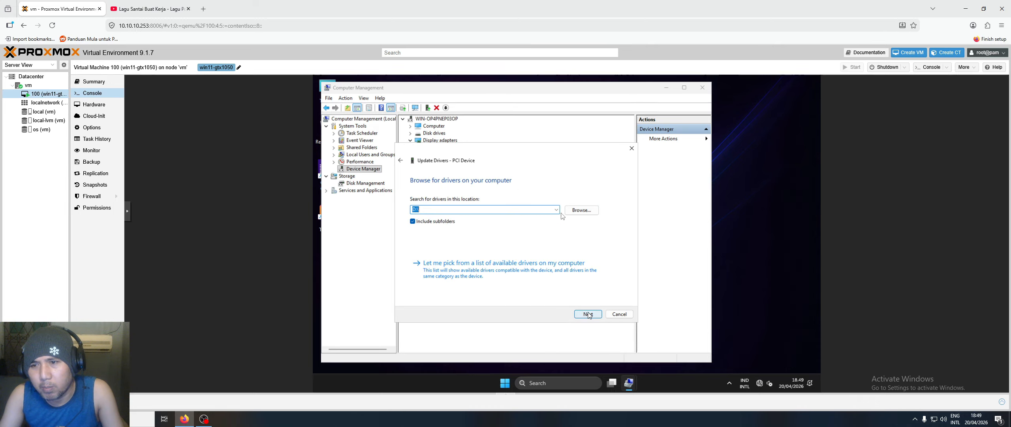
click(581, 210)
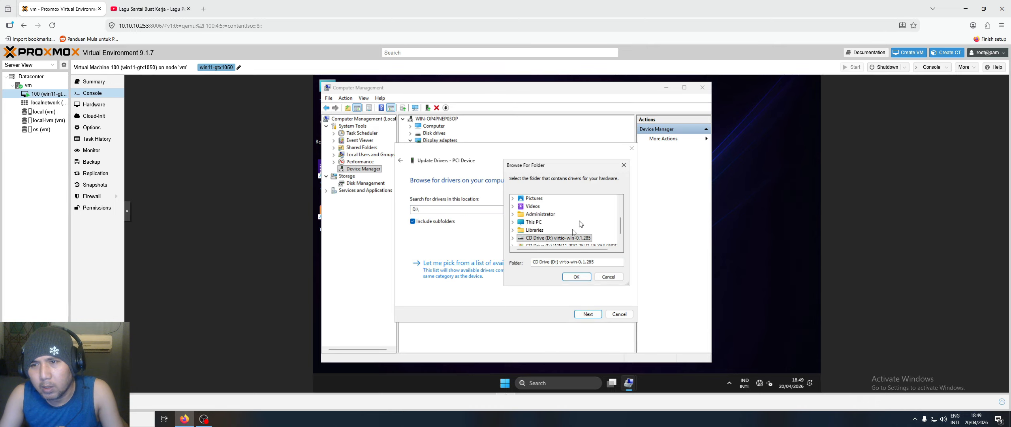
double_click(546, 239)
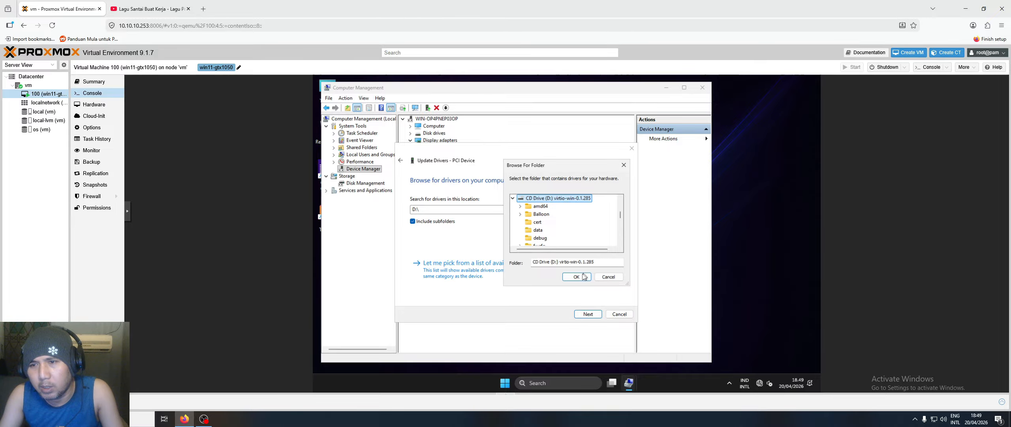
click(577, 276)
click(584, 315)
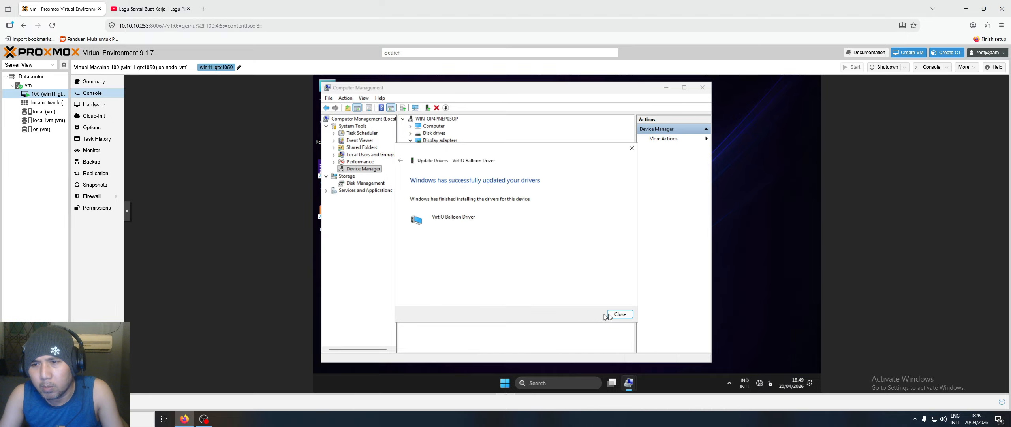
click(619, 314)
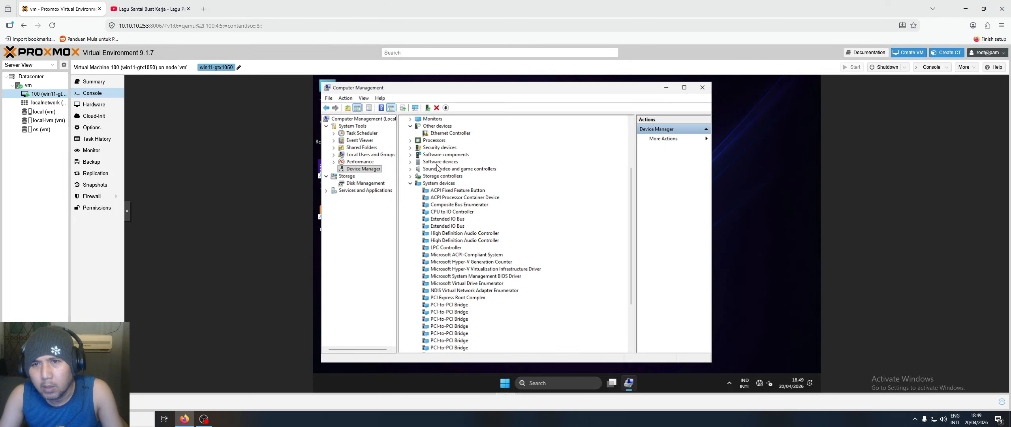
- Install the Ethernet Controller driver from the virtio-win CD drive (D:)
click(410, 183)
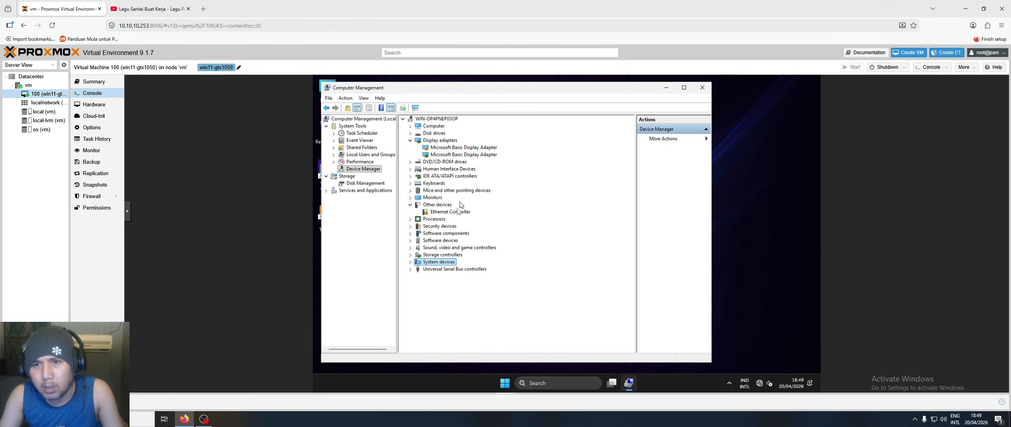
right_click(467, 214)
click(484, 220)
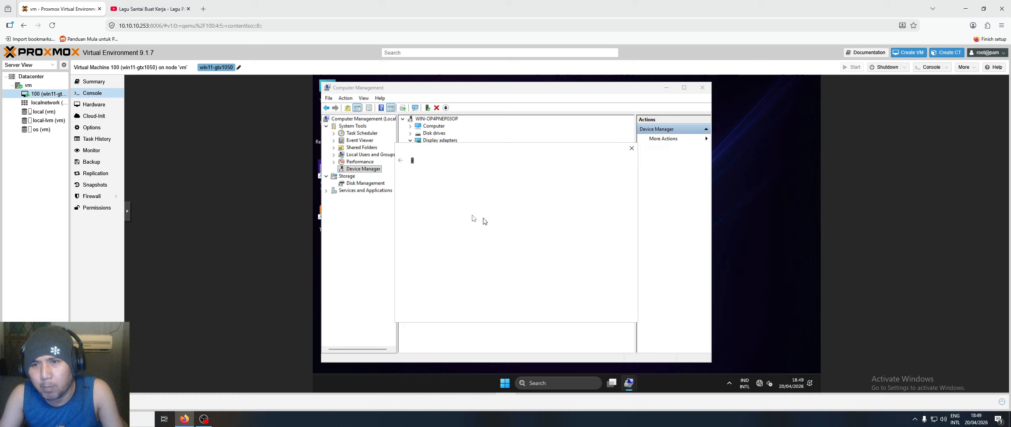
click(475, 247)
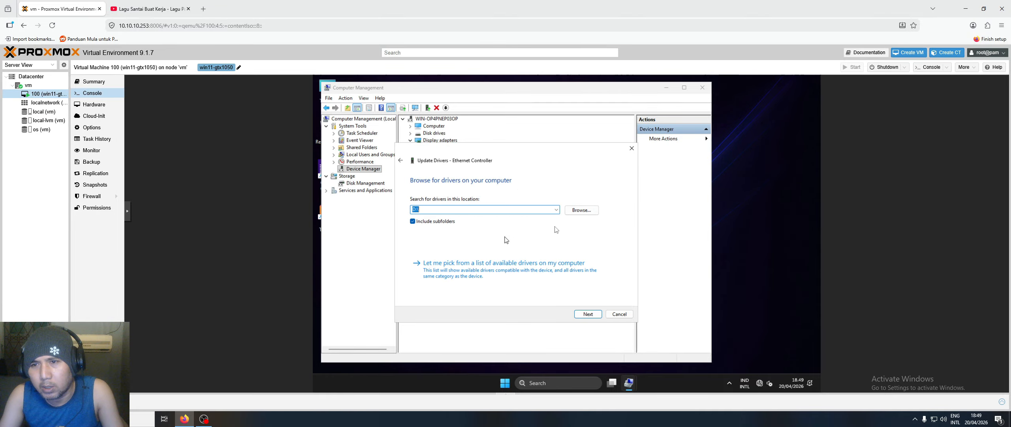
click(578, 212)
scroll(569, 225, down, 2)
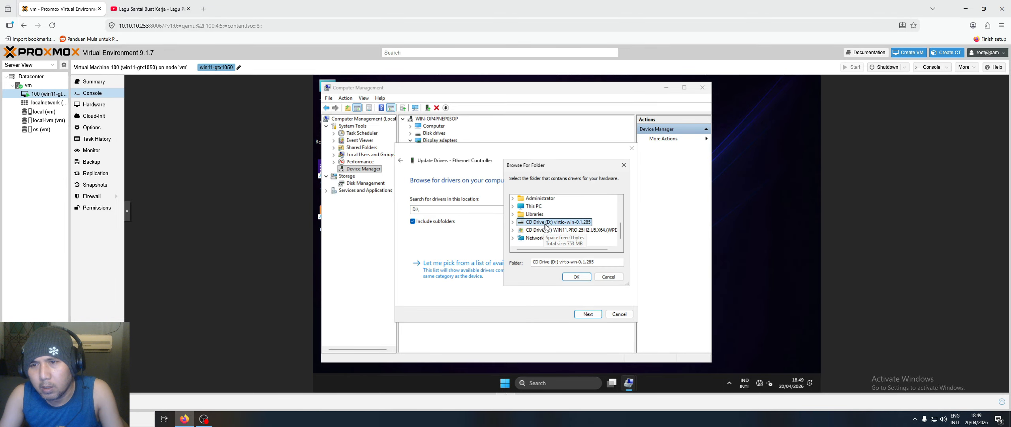
double_click(547, 222)
click(576, 277)
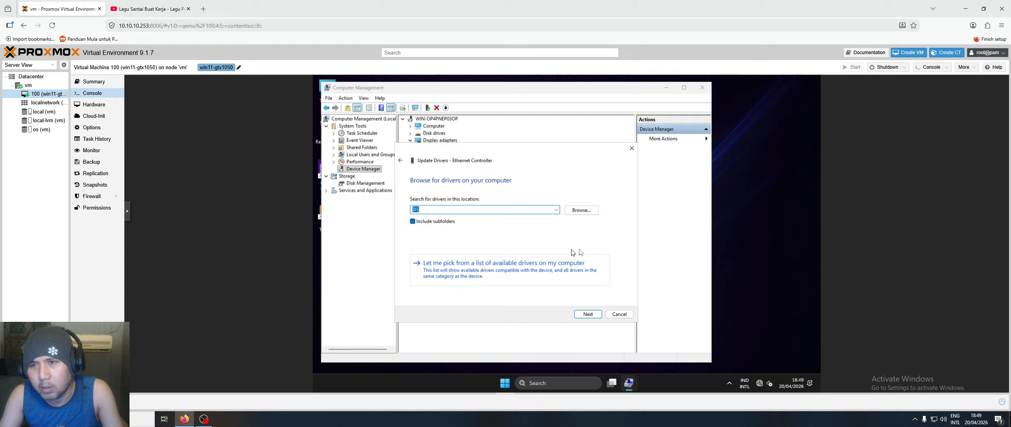
click(580, 314)
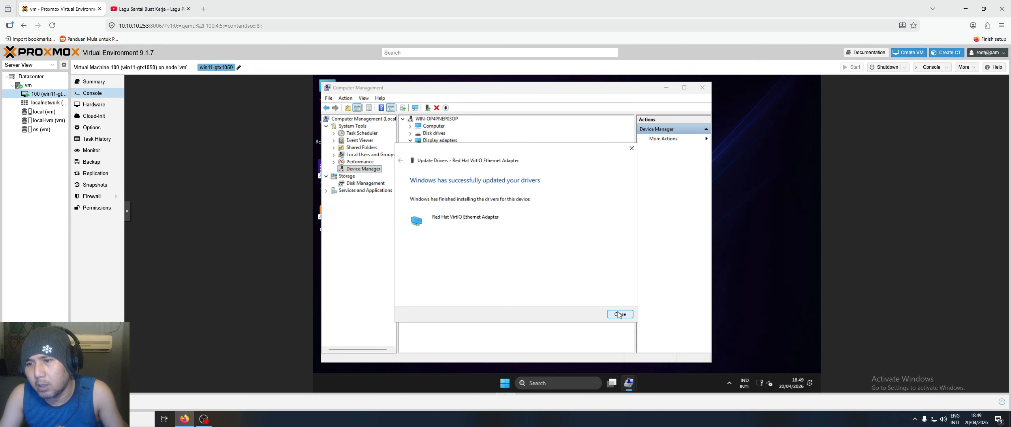
click(620, 313)
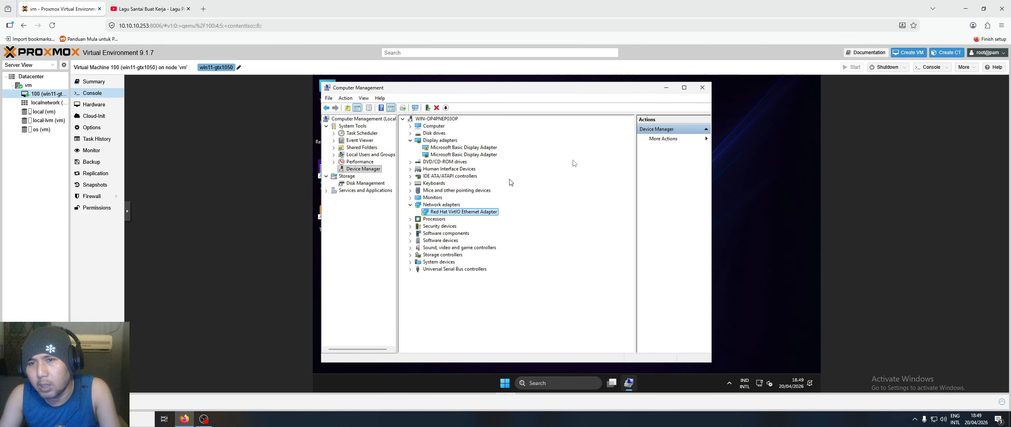
- Run ping google.com from an administrator Command Prompt, then close the prompt
click(702, 87)
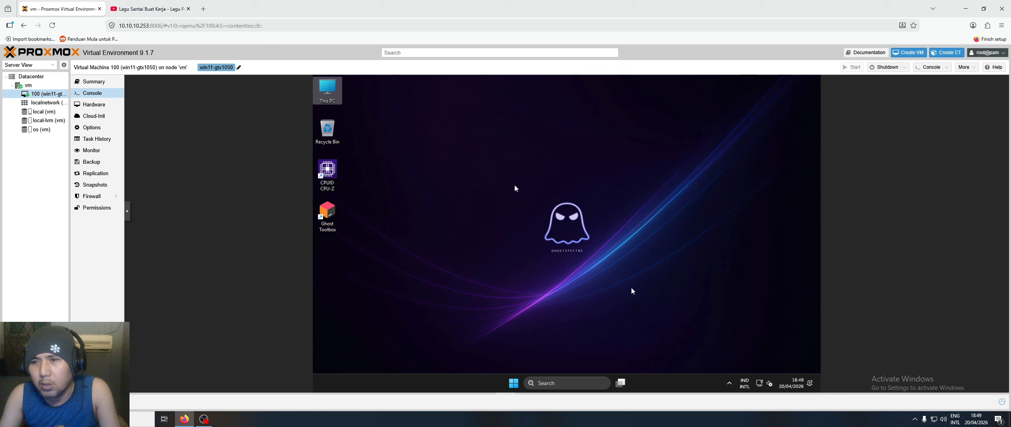
click(570, 383)
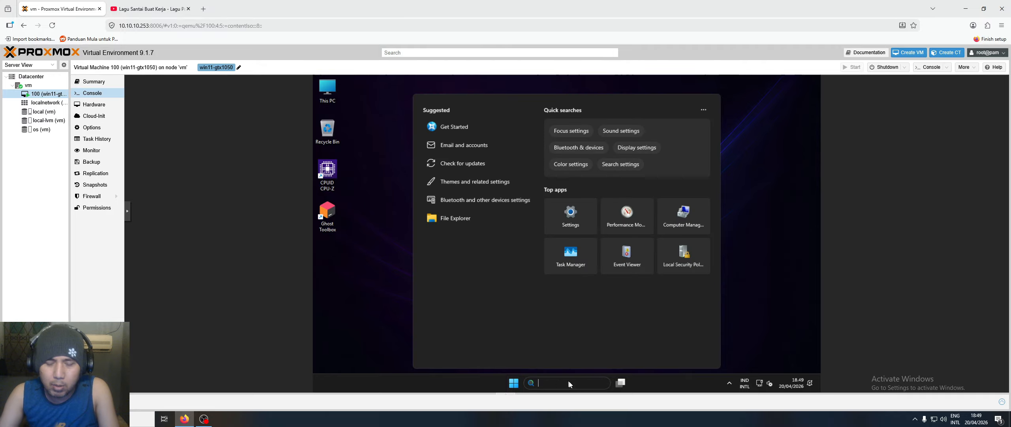
text(cmd)
key(ctrl+shift+Return)
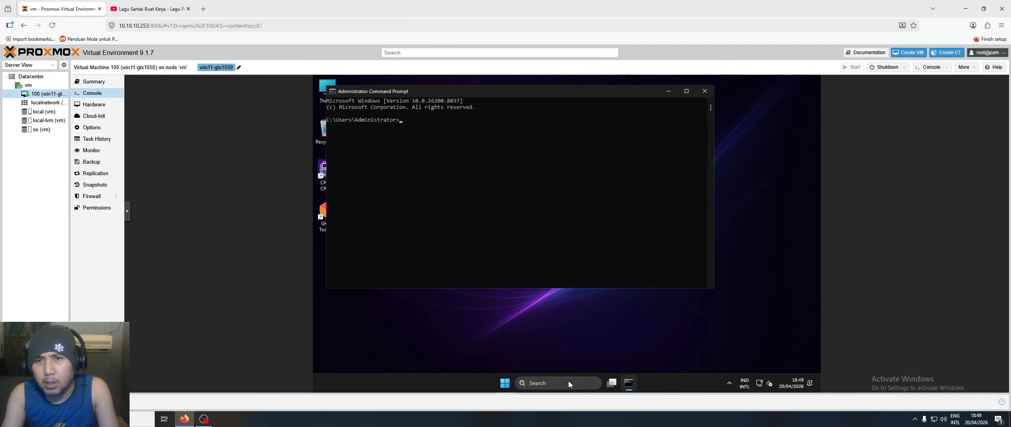
text(ping google.com)
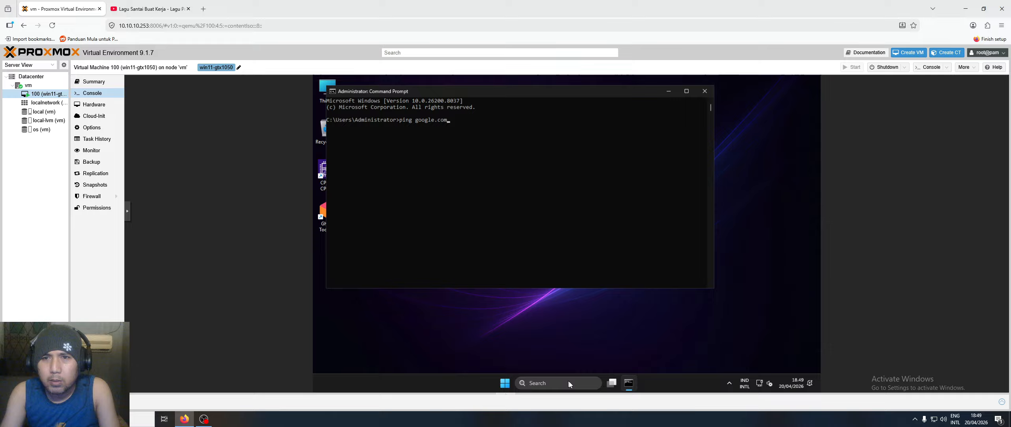
key(Return)
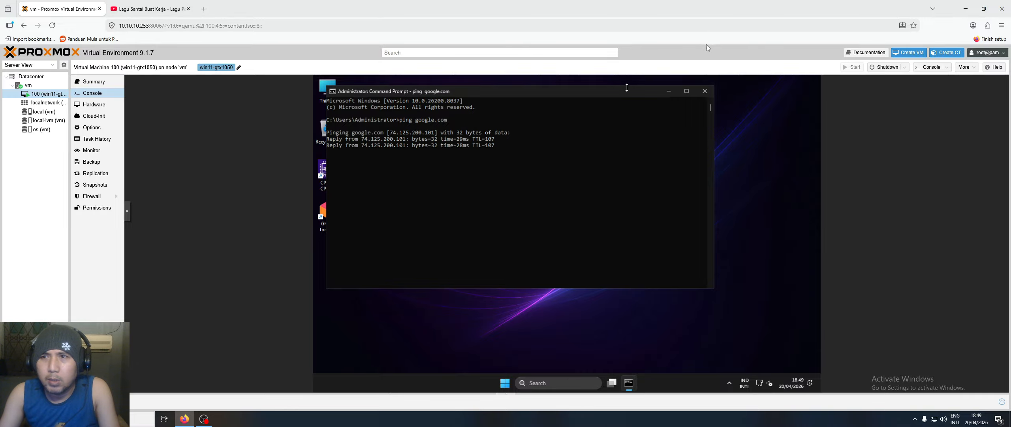
click(704, 91)
click(335, 213)
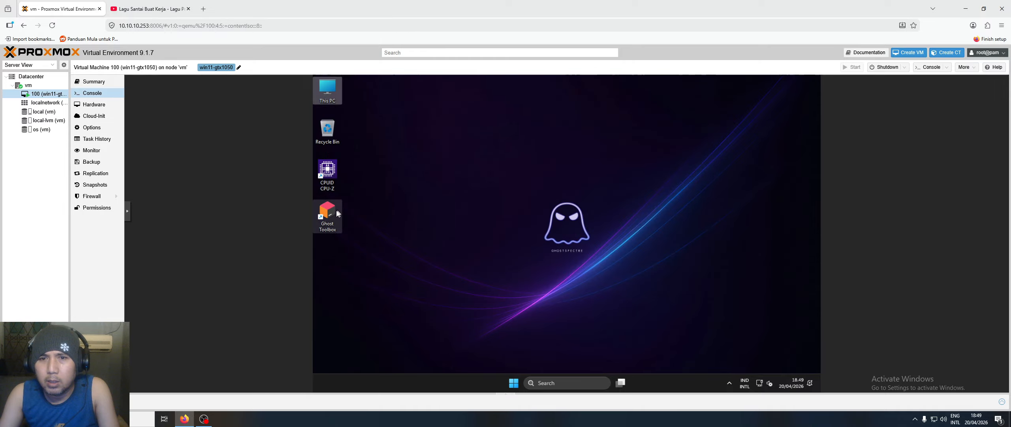
- Launch Ghost Toolbox from its desktop shortcut, dismiss the Start menu, and drag its window higher
double_click(333, 213)
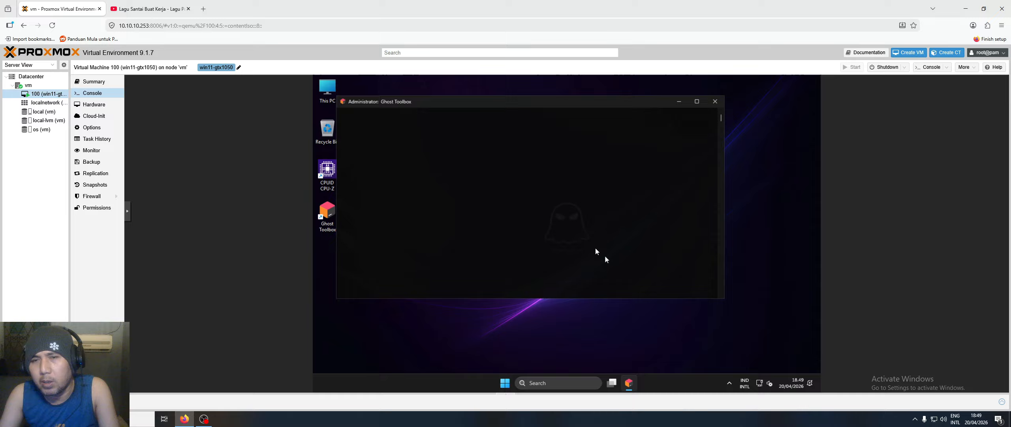
click(505, 382)
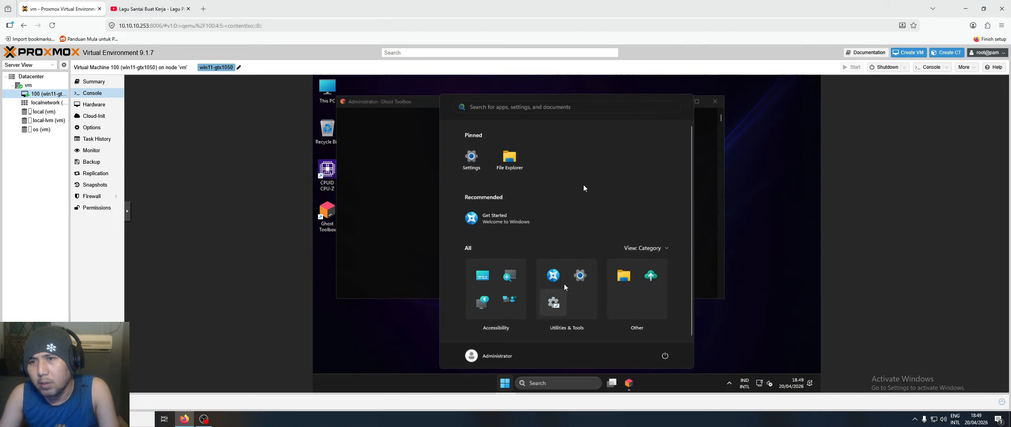
click(562, 111)
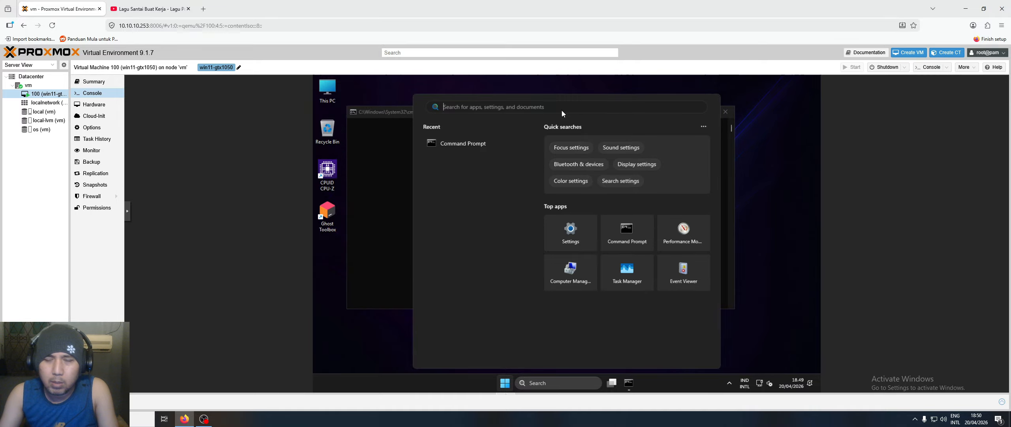
click(764, 219)
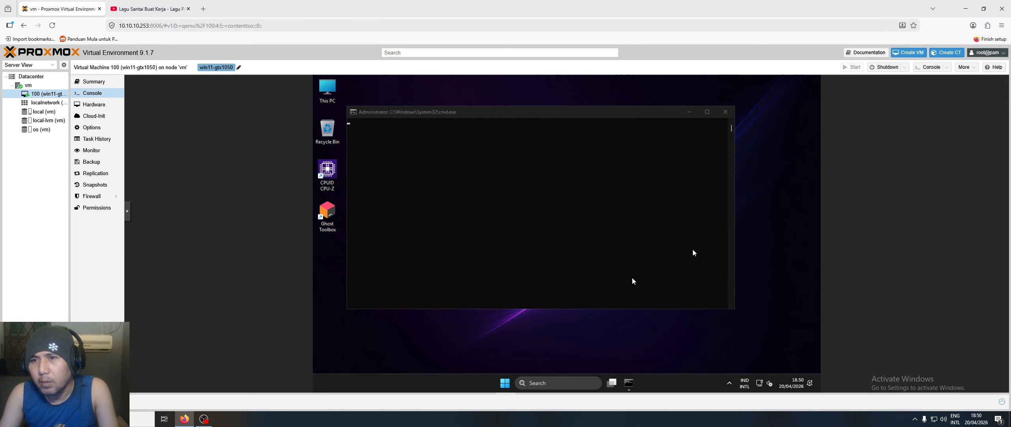
click(510, 386)
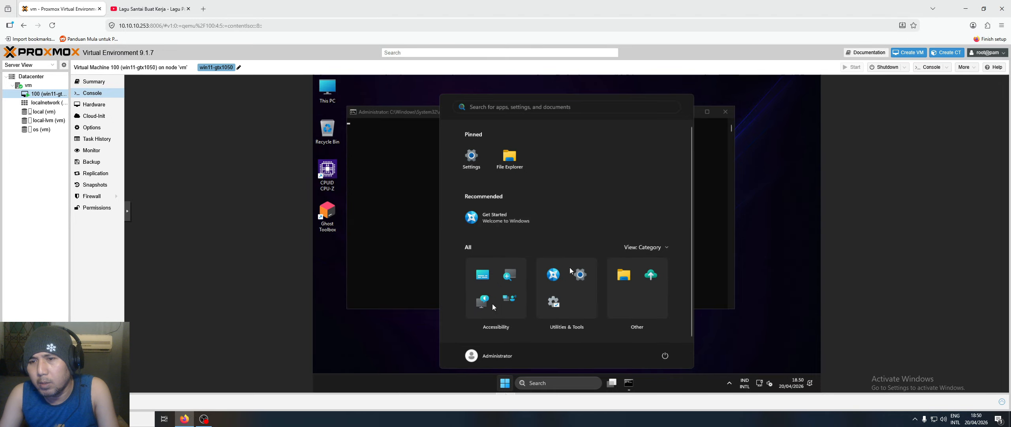
click(666, 249)
click(666, 249)
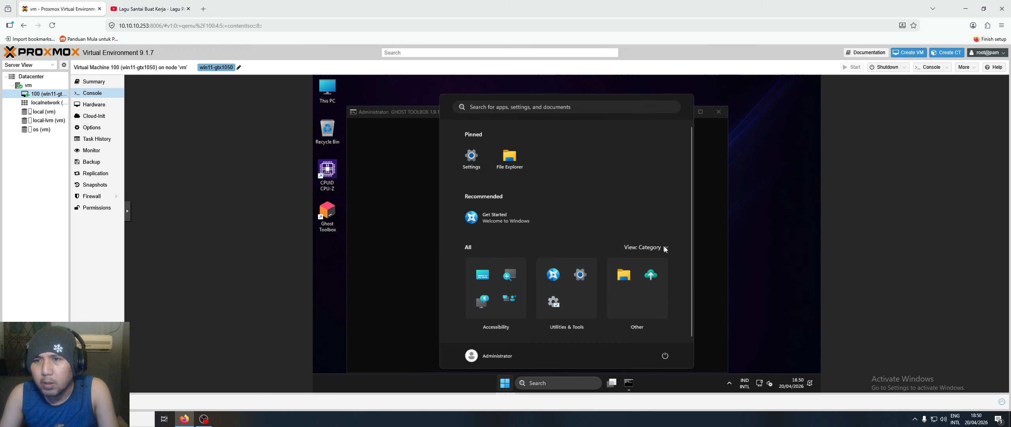
click(661, 249)
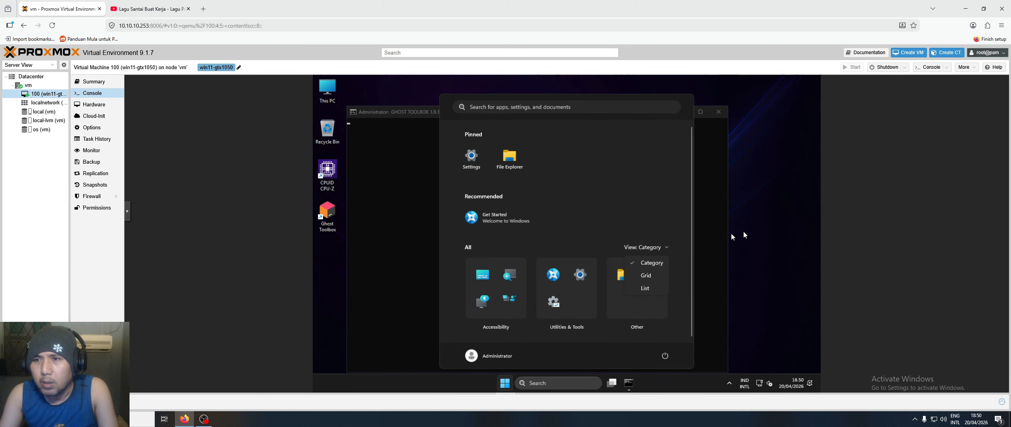
click(766, 230)
drag(431, 118, 440, 92)
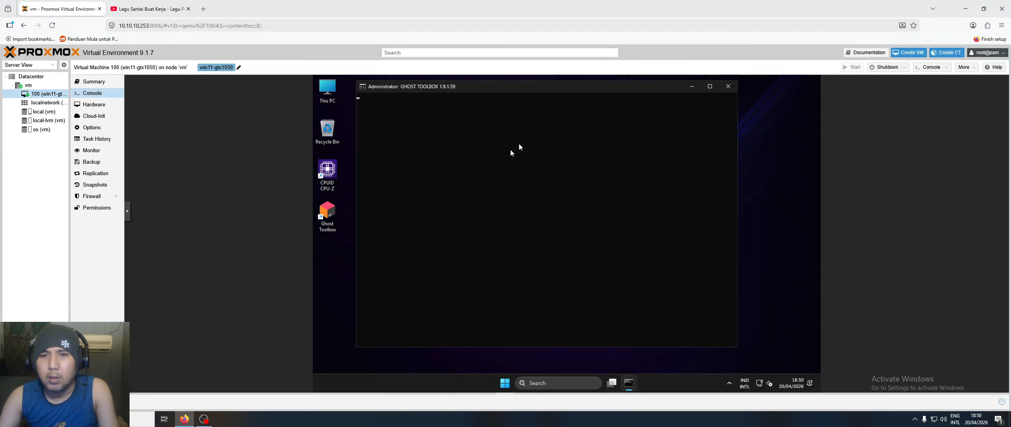
click(204, 418)
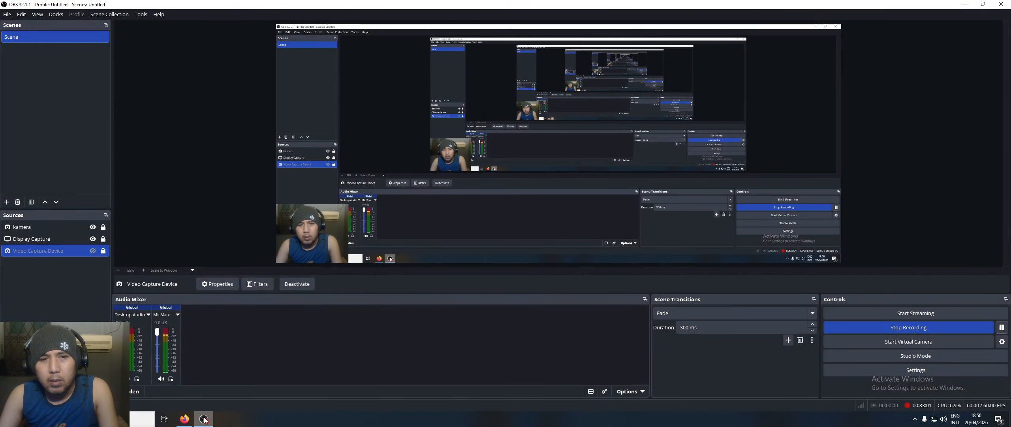
click(204, 419)
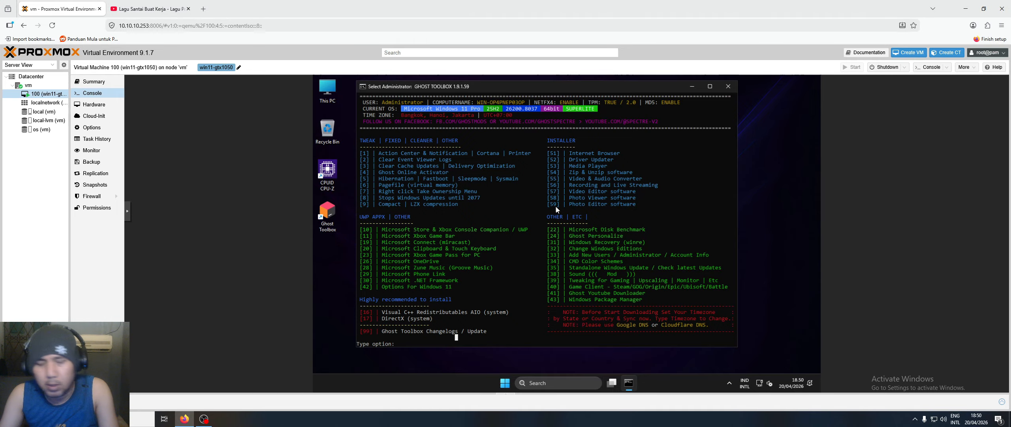
- Install Firefox through Ghost Toolbox options 51 (Internet Browser) and 3 (Firefox), then close the toolbox
text(51)
key(Return)
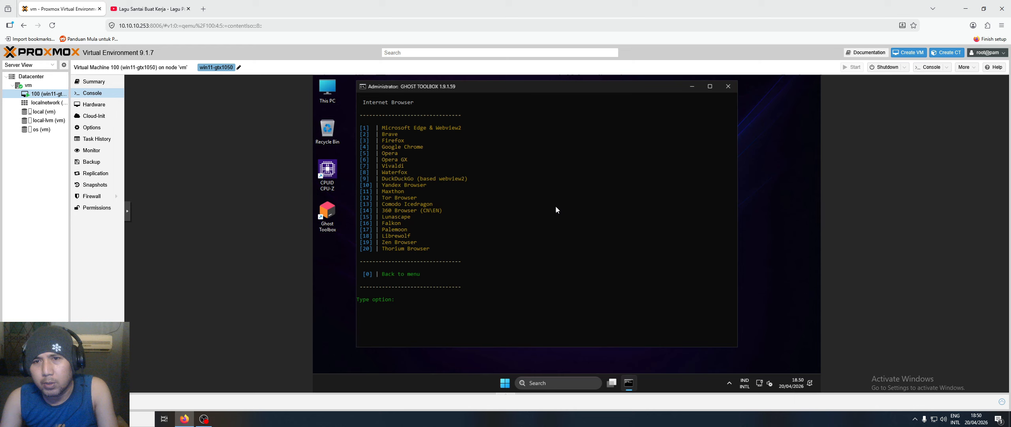
text(3)
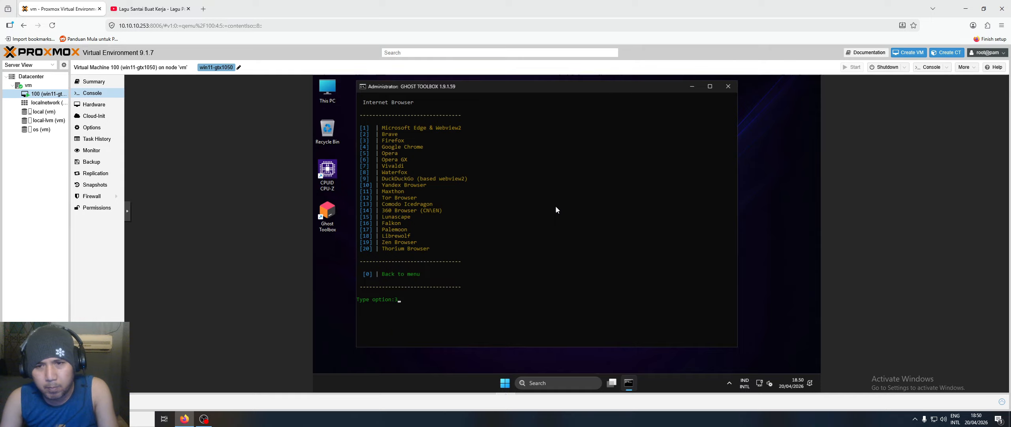
key(Return)
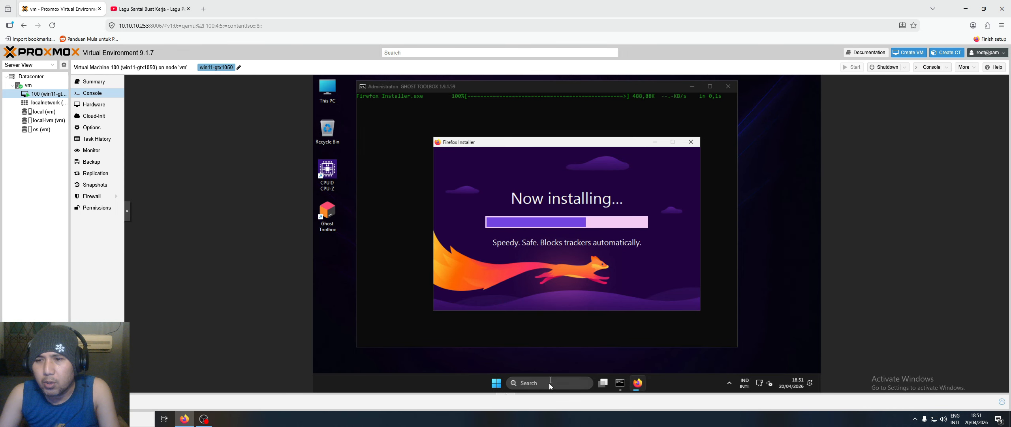
mouse_move(620, 386)
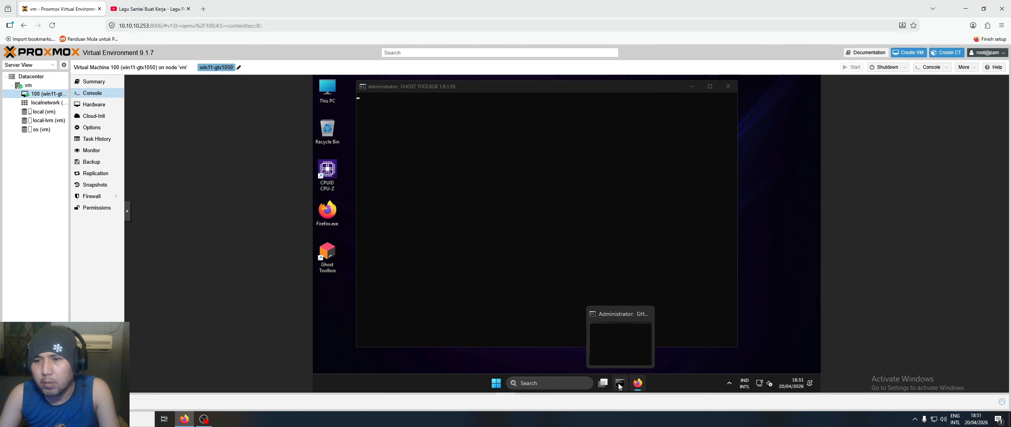
click(728, 86)
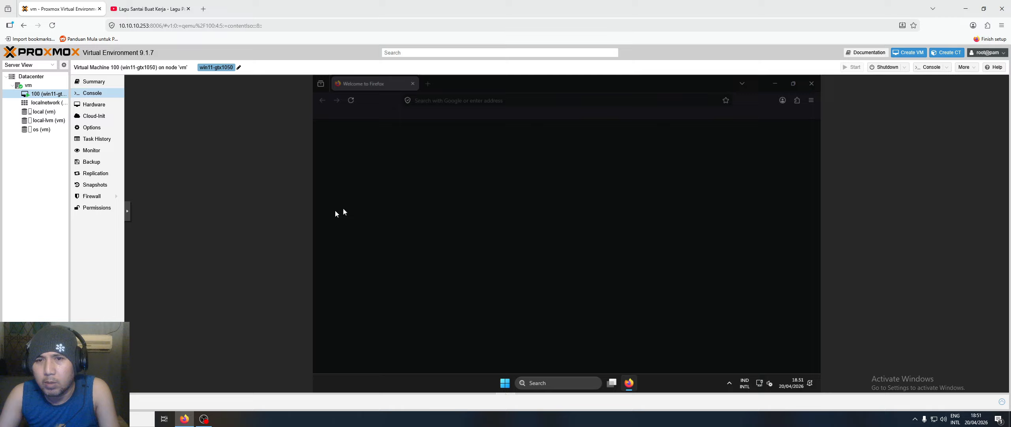
- Complete Firefox onboarding in English (US), skipping default browser, import and usage-question steps
click(576, 205)
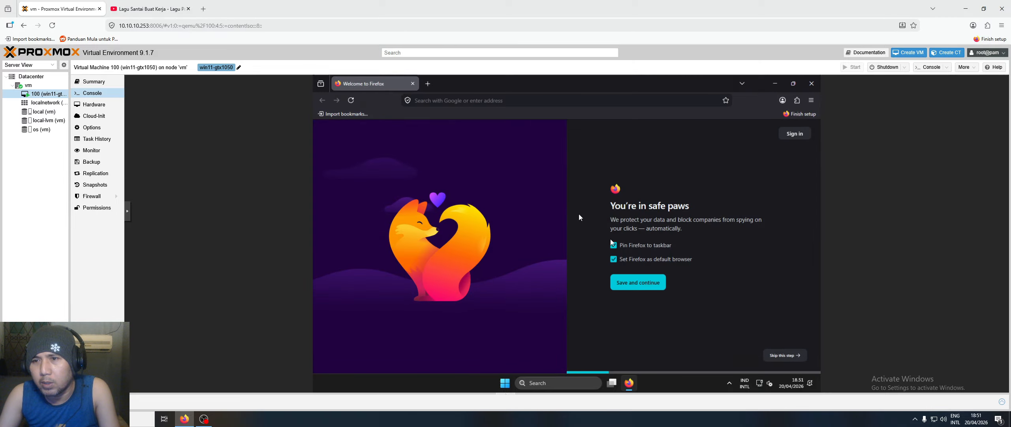
click(781, 356)
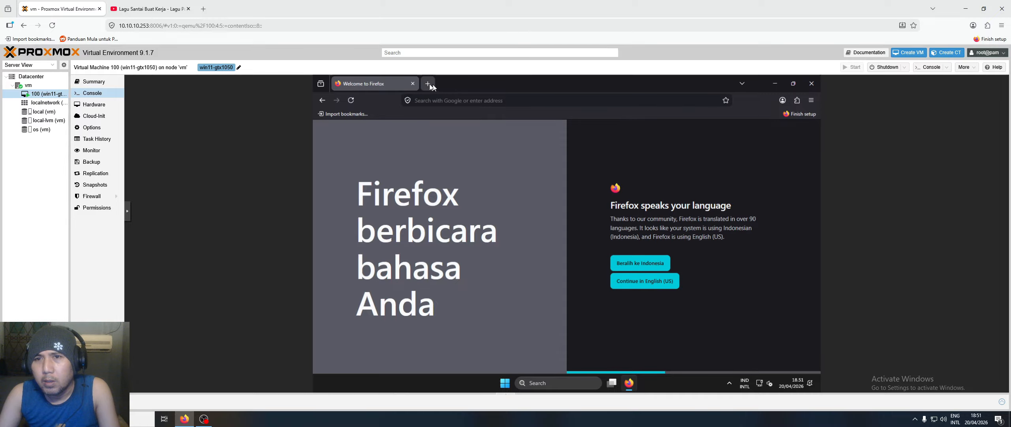
click(428, 84)
click(375, 83)
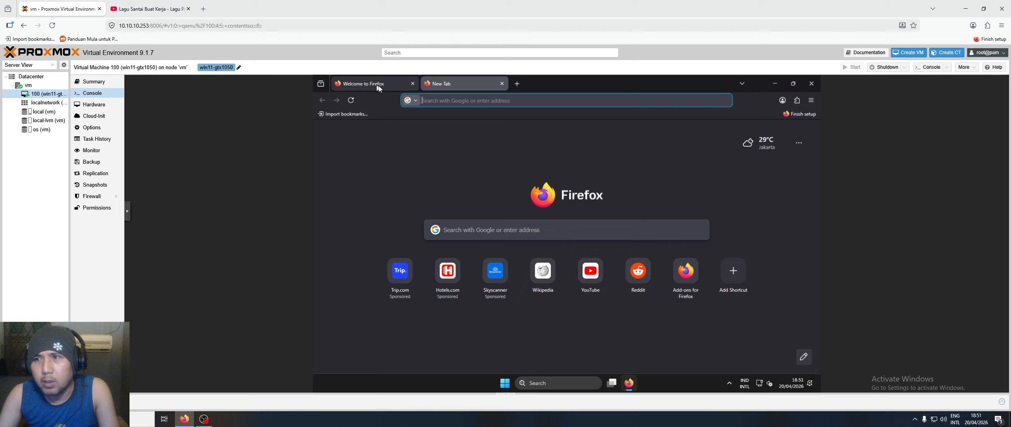
click(644, 281)
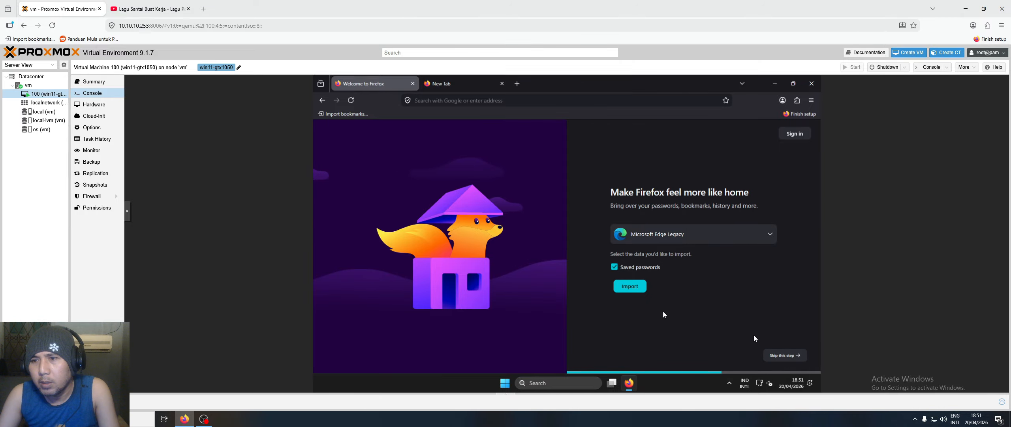
click(793, 357)
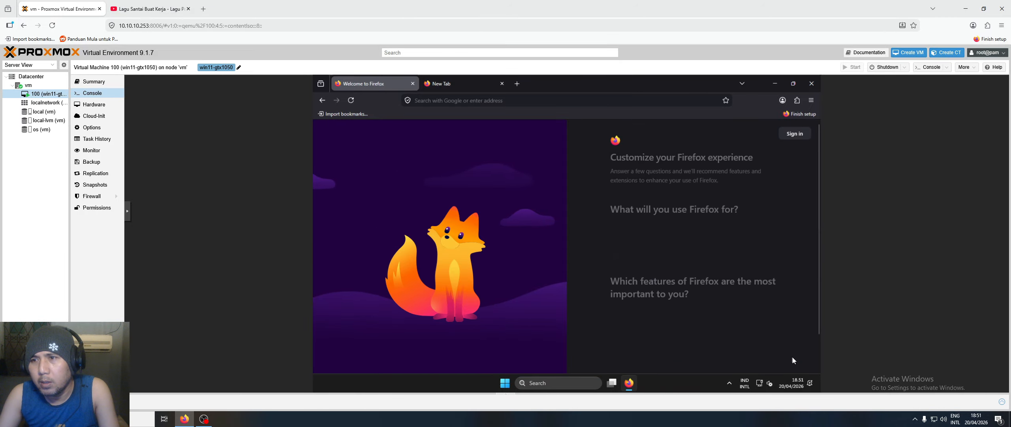
scroll(790, 357, down, 1)
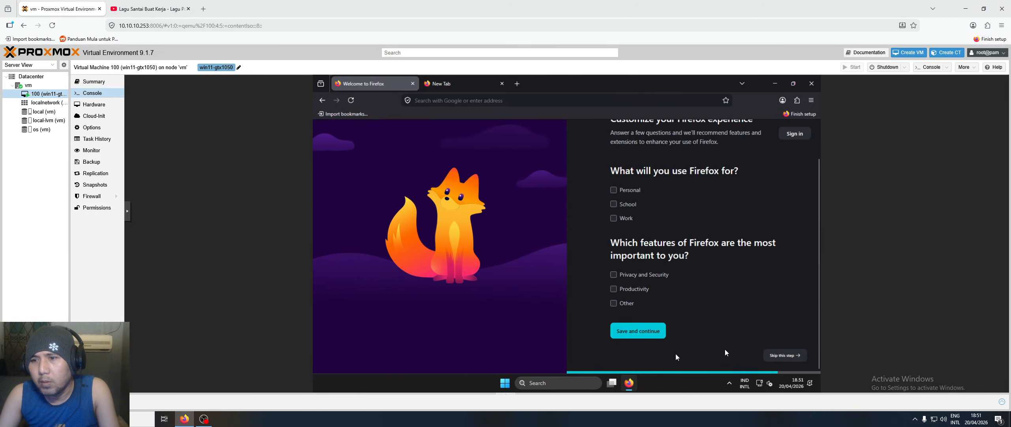
click(786, 360)
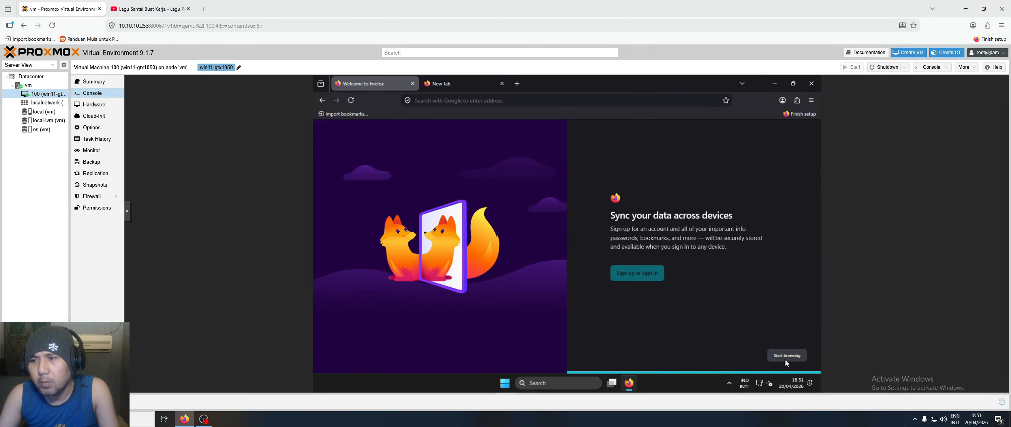
click(786, 360)
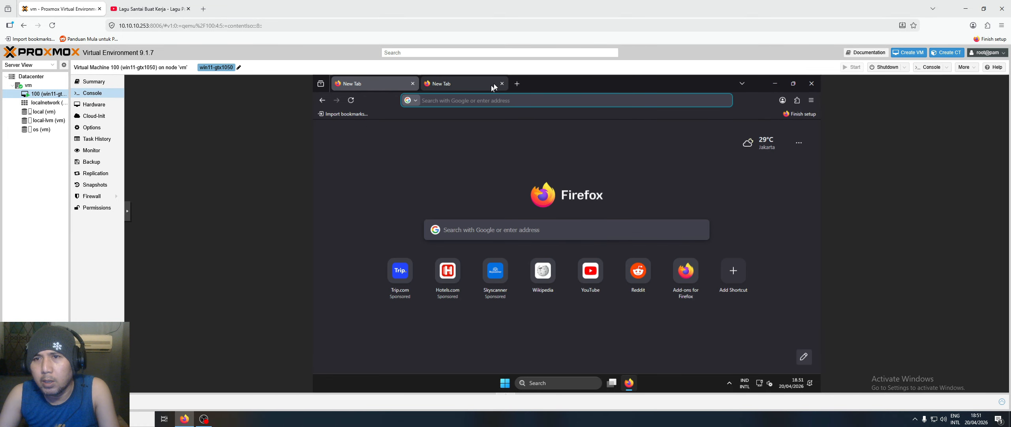
- Hide shortcuts and weather on the new tab page and remove the Finish setup toolbar button
click(803, 357)
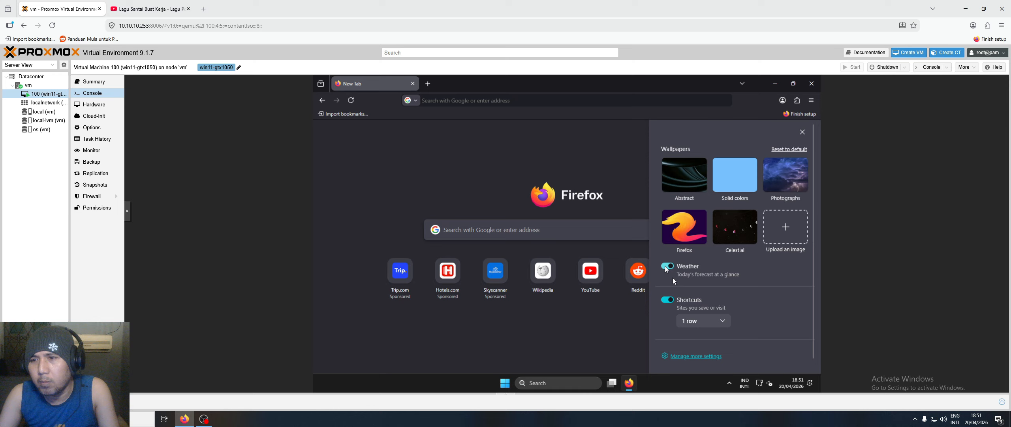
click(667, 298)
click(670, 267)
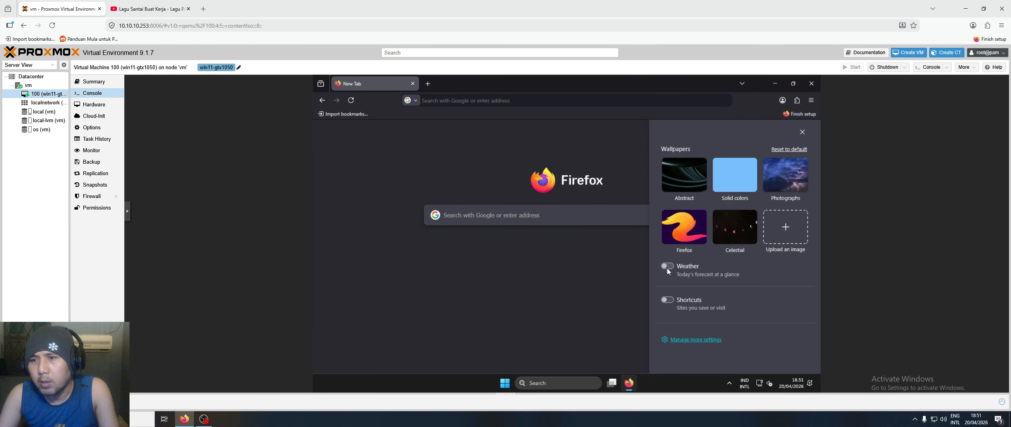
click(617, 274)
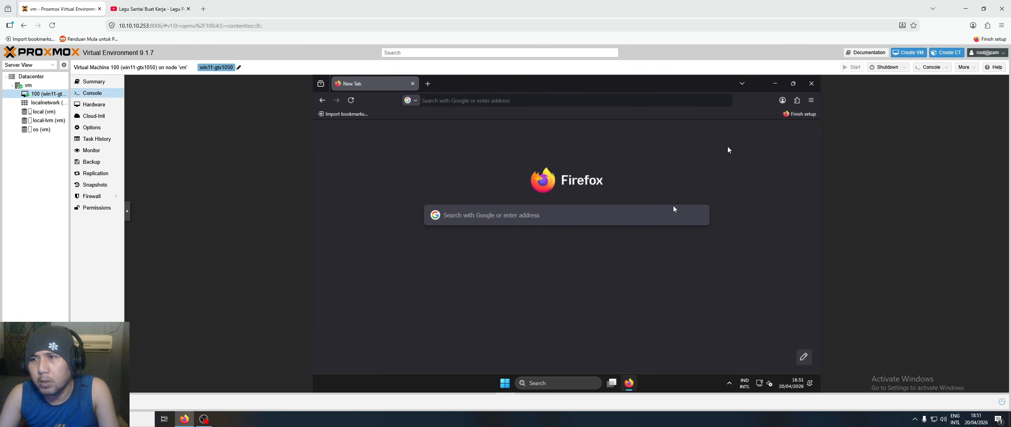
right_click(802, 115)
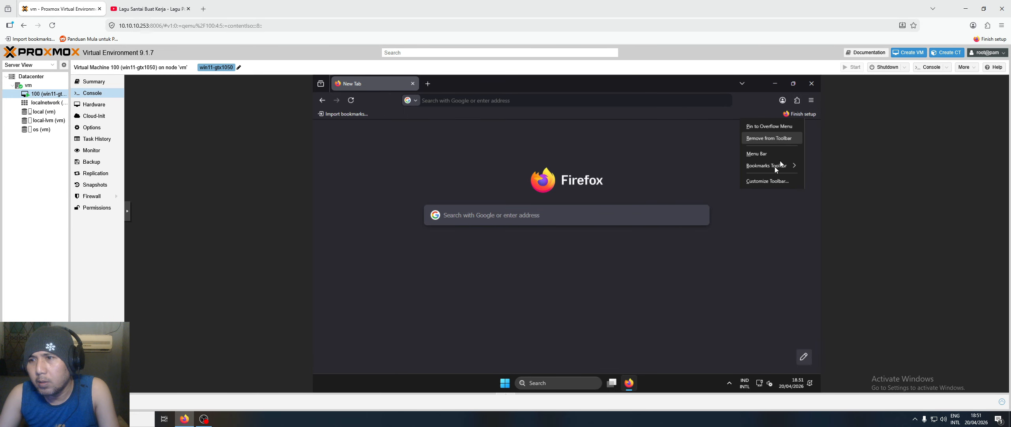
click(770, 138)
- Clear recent history for Everything, including site settings
click(812, 100)
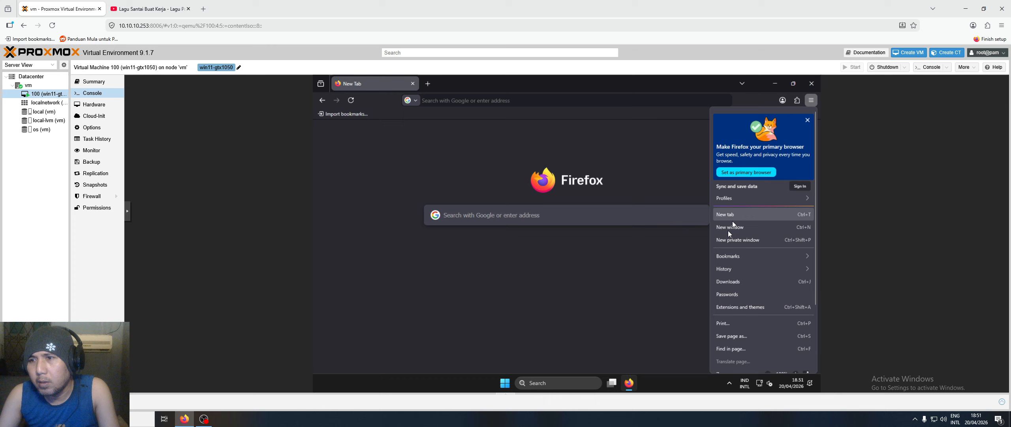
click(723, 271)
click(737, 178)
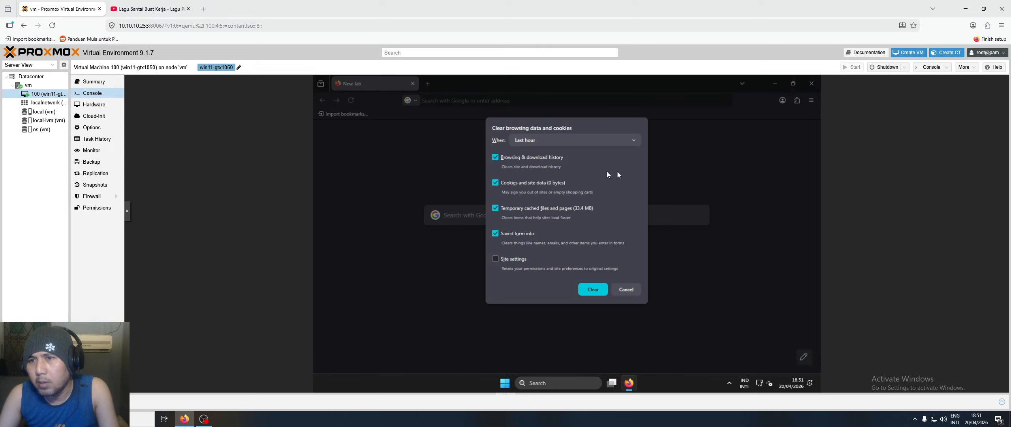
click(561, 138)
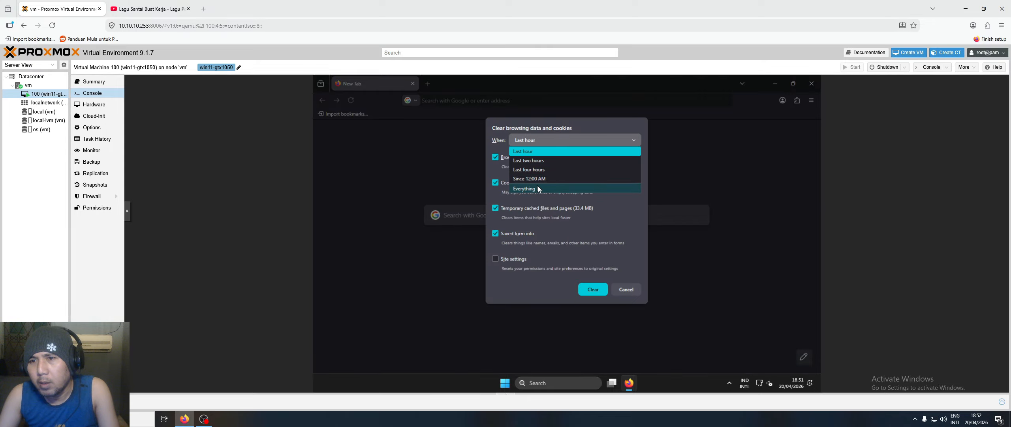
click(539, 188)
click(504, 293)
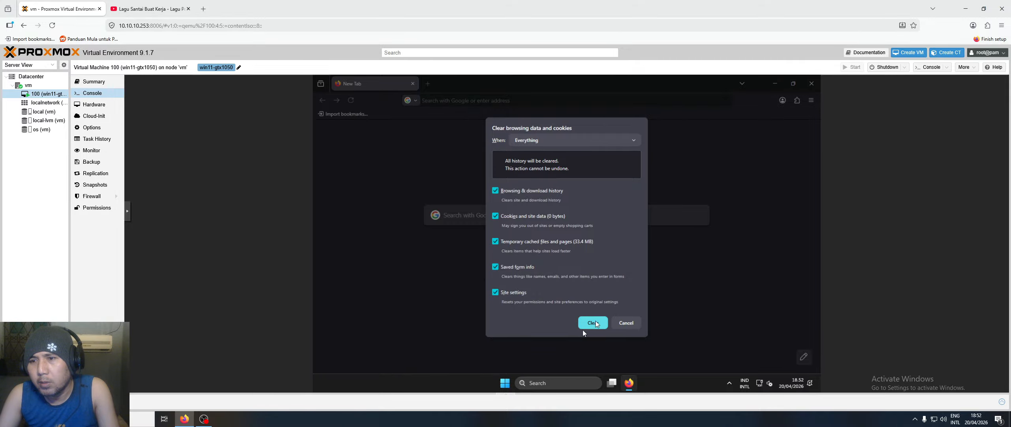
click(595, 323)
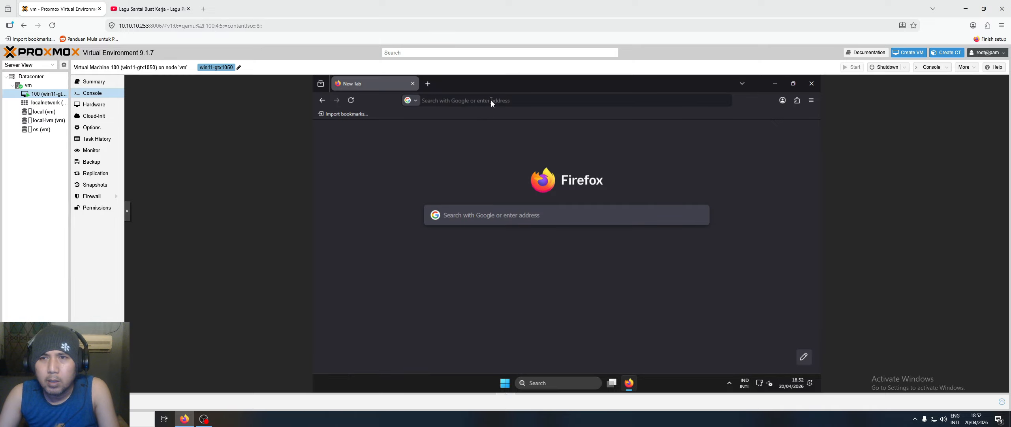
- Search Google for 'download driver nvidia', open NVIDIA's official drivers page, and accept all cookies
click(491, 100)
text(google.)
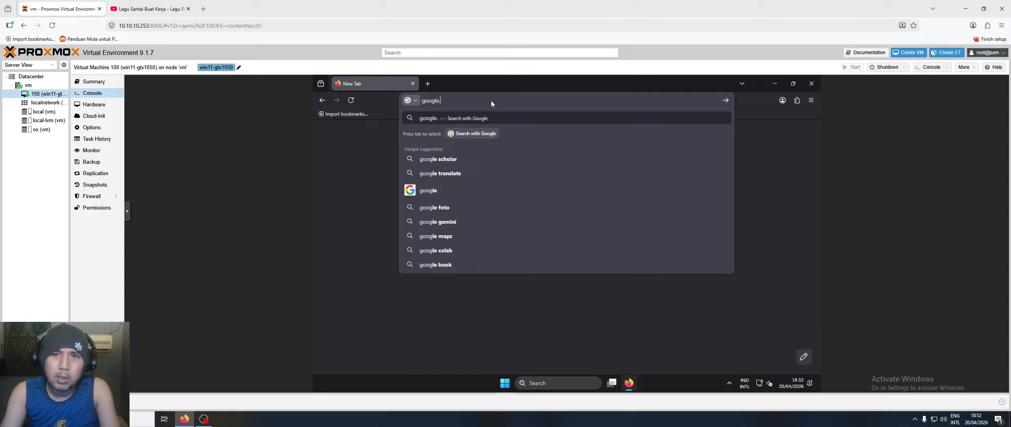
text(com)
key(Return)
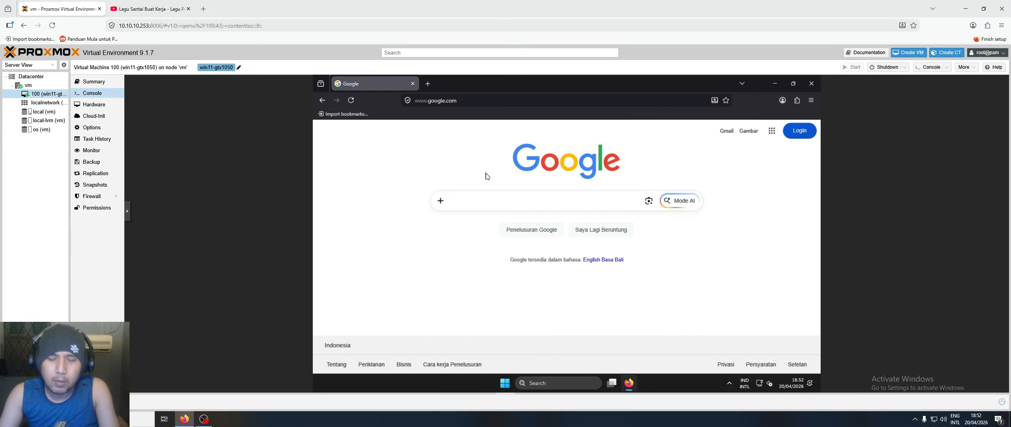
text(download dr)
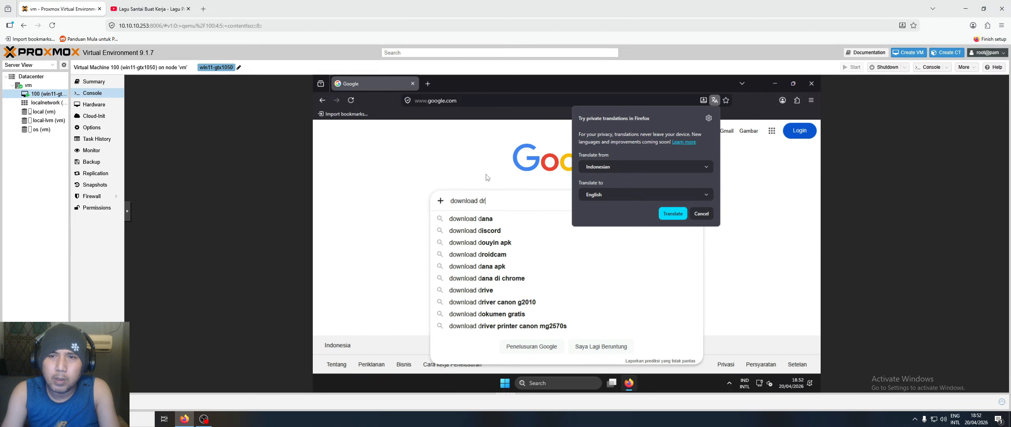
text(iver n)
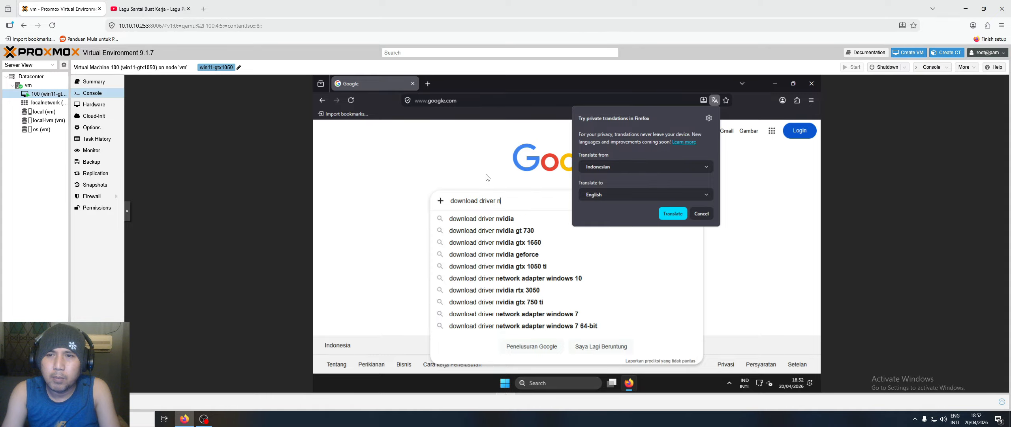
text(vidia)
key(Return)
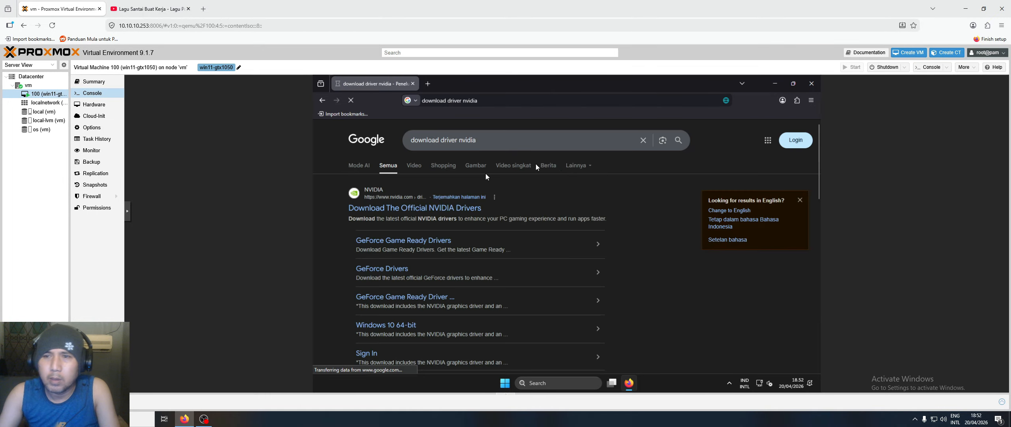
click(371, 206)
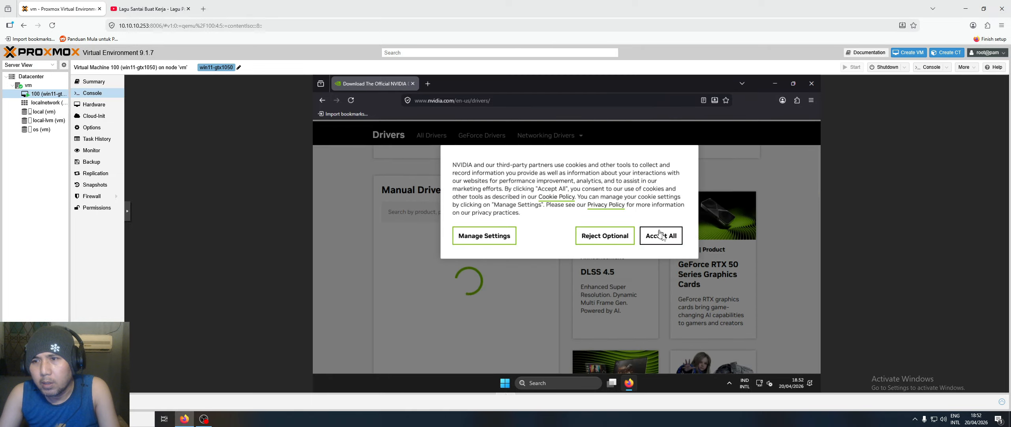
click(662, 238)
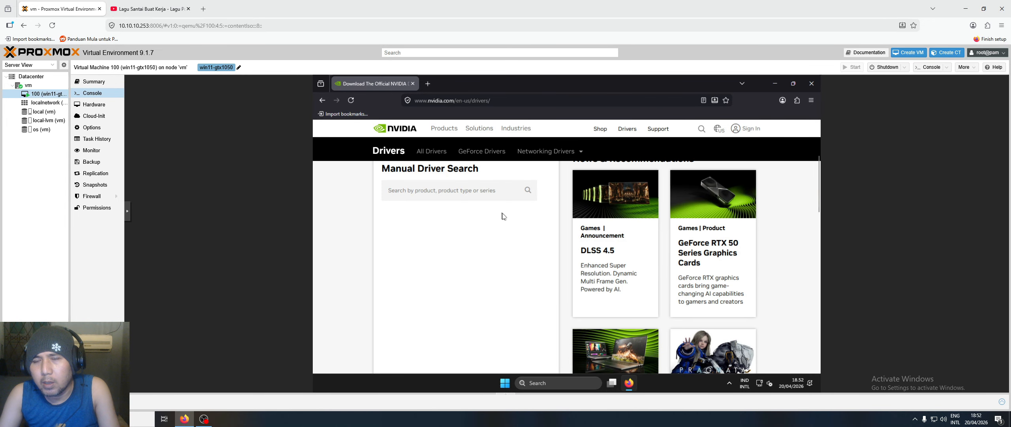
- Set the product category to GeForce and the series to GeForce 10 Series
click(517, 223)
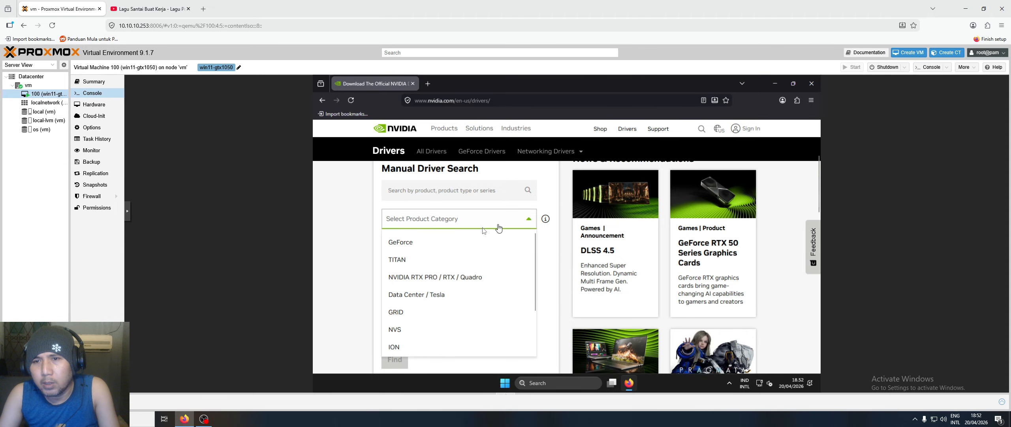
click(422, 242)
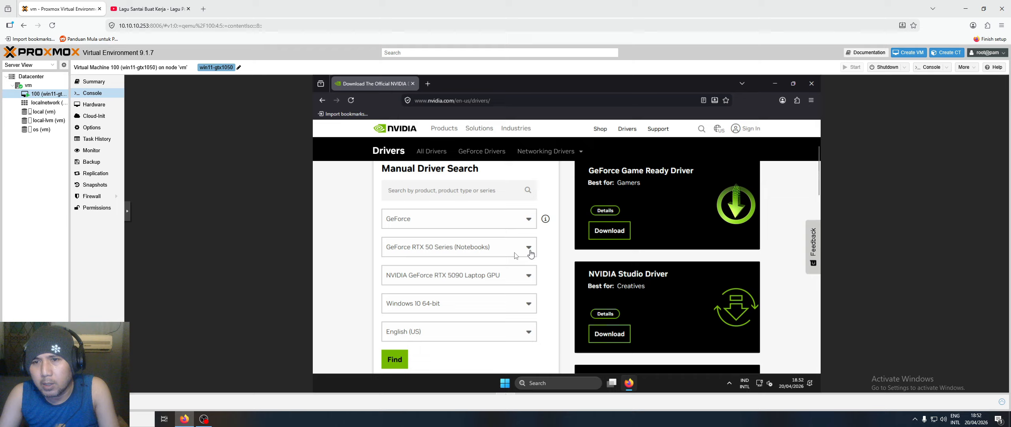
click(515, 253)
scroll(488, 299, down, 3)
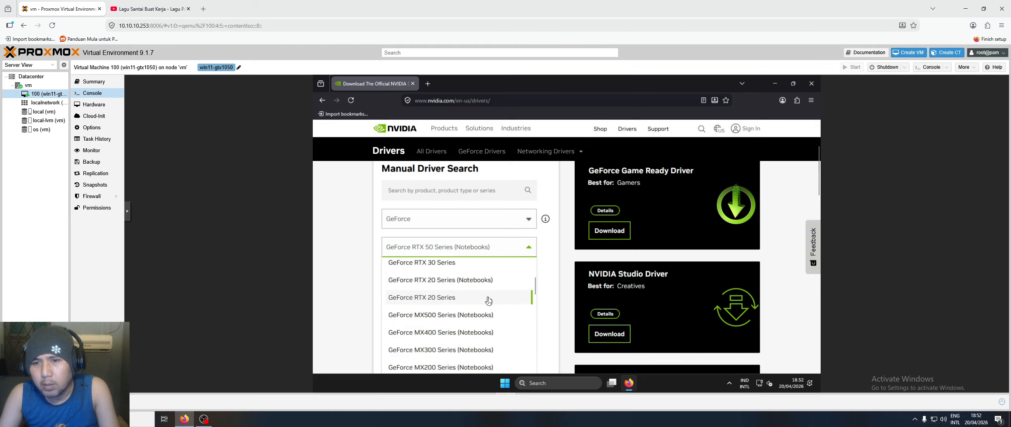
scroll(488, 300, down, 2)
scroll(487, 303, down, 2)
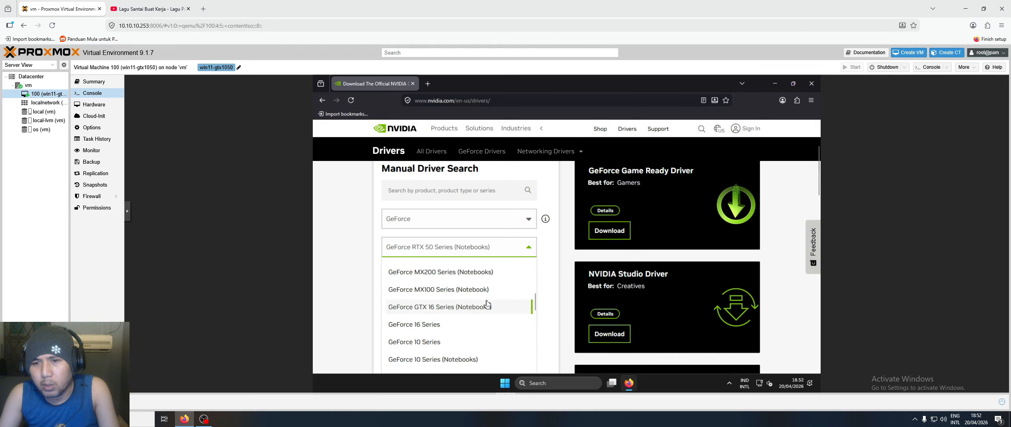
click(422, 343)
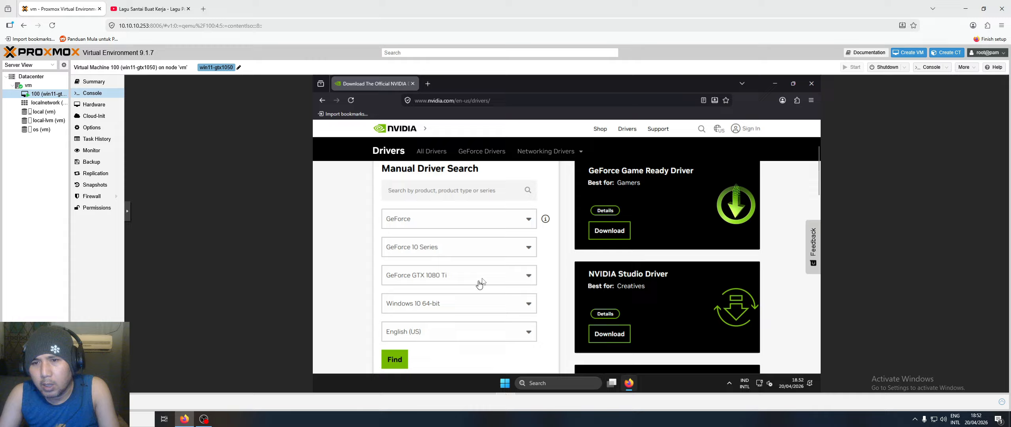
- Choose GeForce GTX 1050 Ti on Windows 11 and run the driver search
click(481, 279)
scroll(484, 313, down, 1)
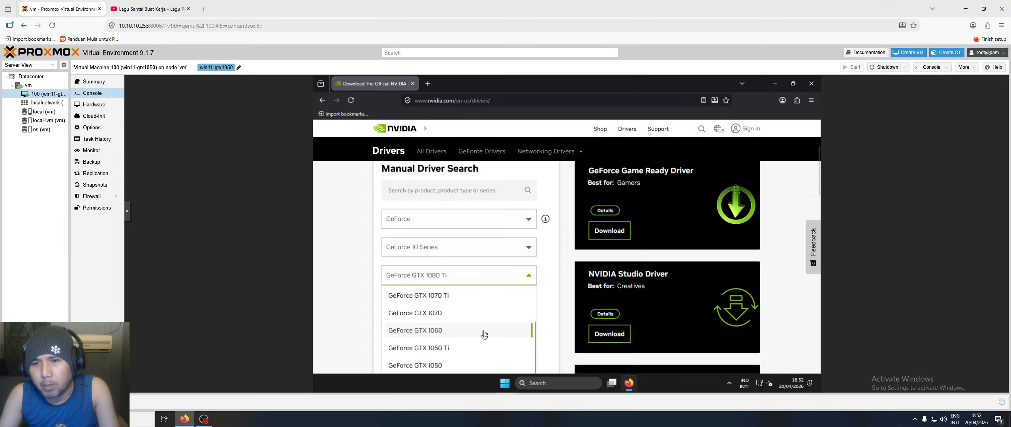
click(435, 351)
click(473, 308)
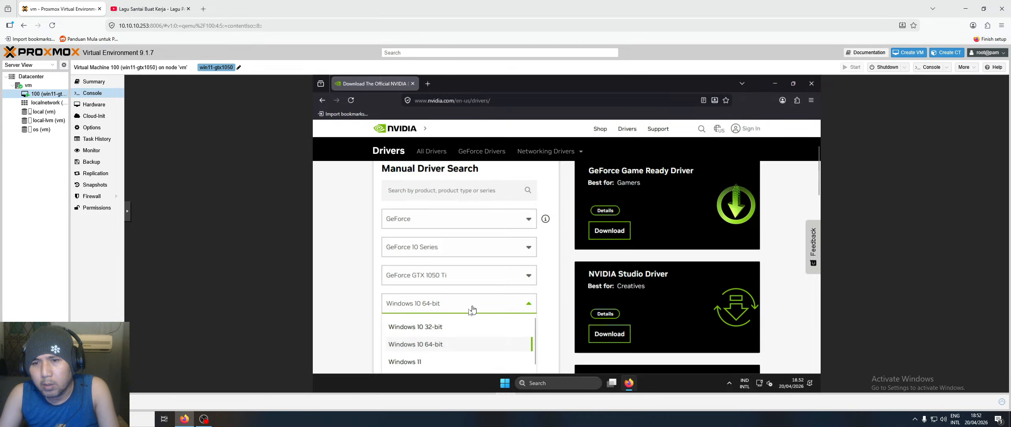
click(407, 361)
click(399, 358)
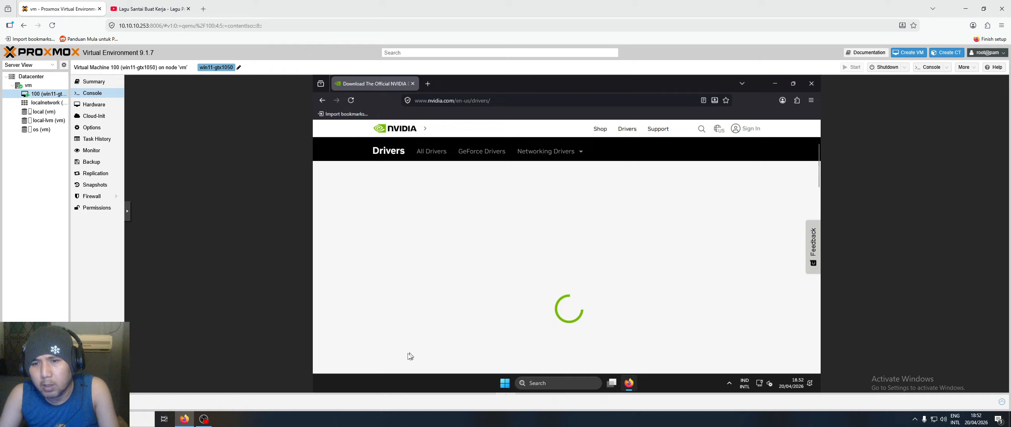
scroll(406, 351, down, 2)
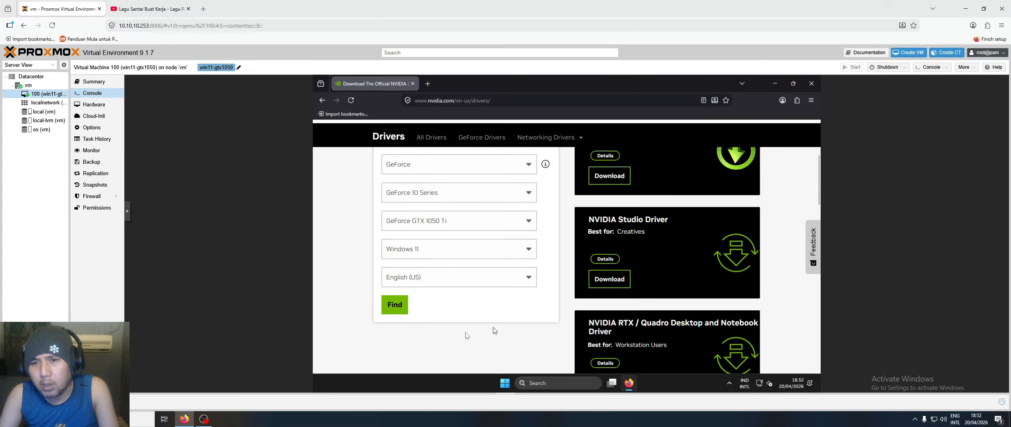
click(399, 302)
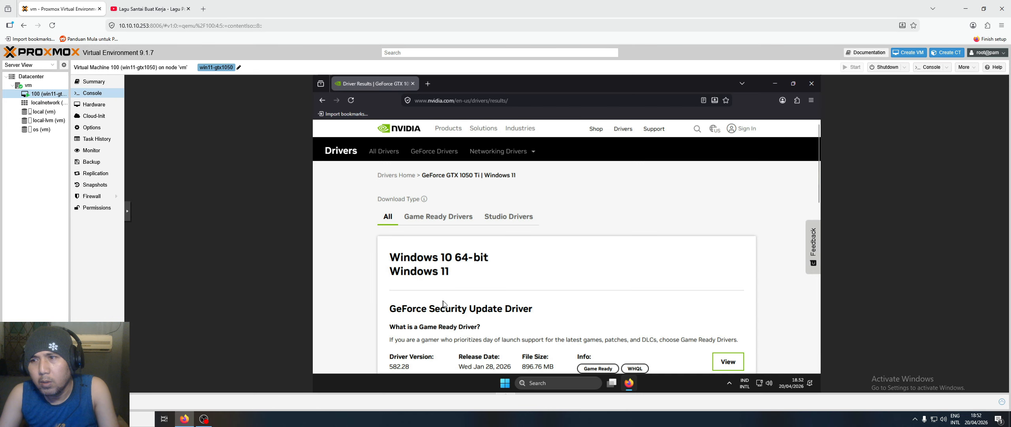
- Open the GeForce Security Update Driver 582.28 details and download its installer
scroll(480, 293, down, 3)
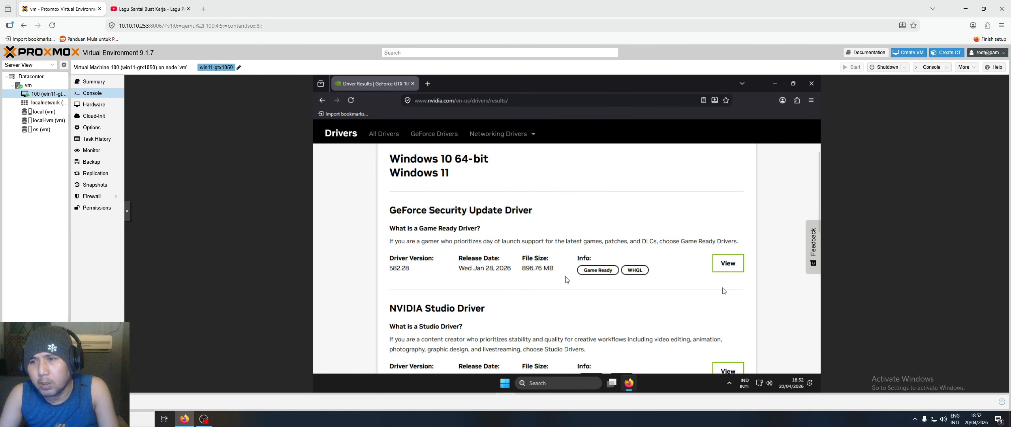
click(724, 264)
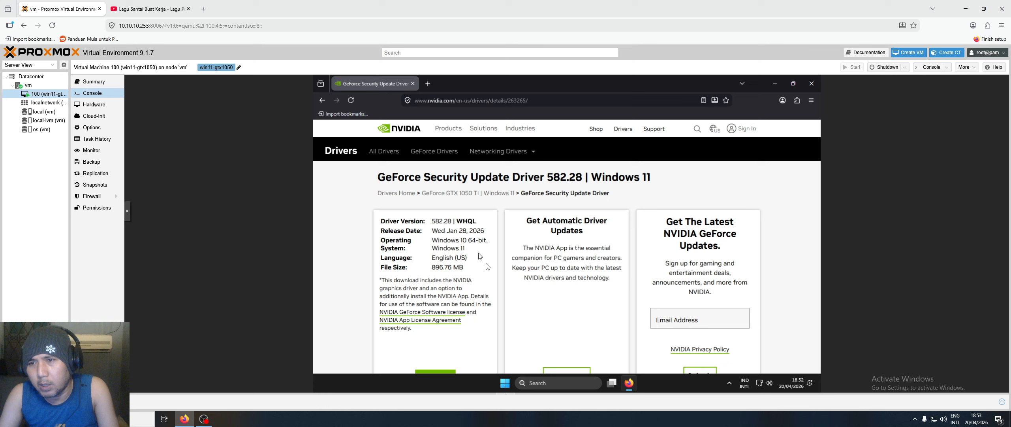
scroll(432, 350, down, 3)
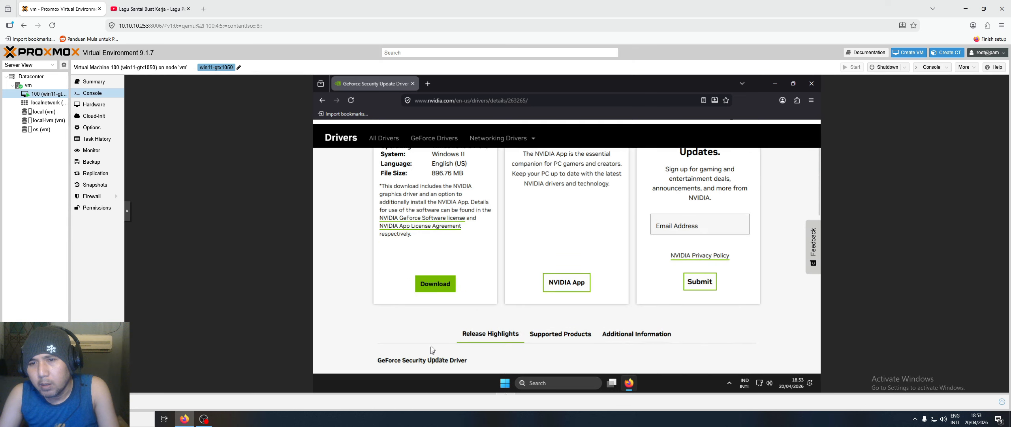
click(438, 281)
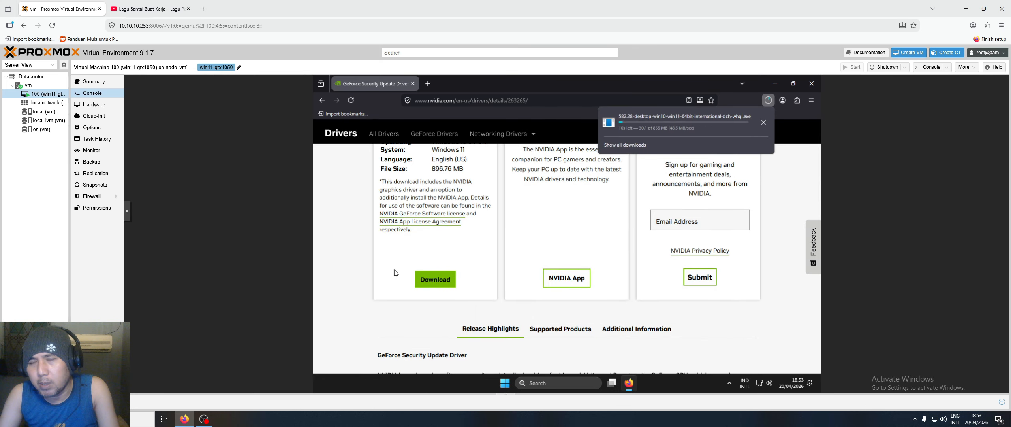
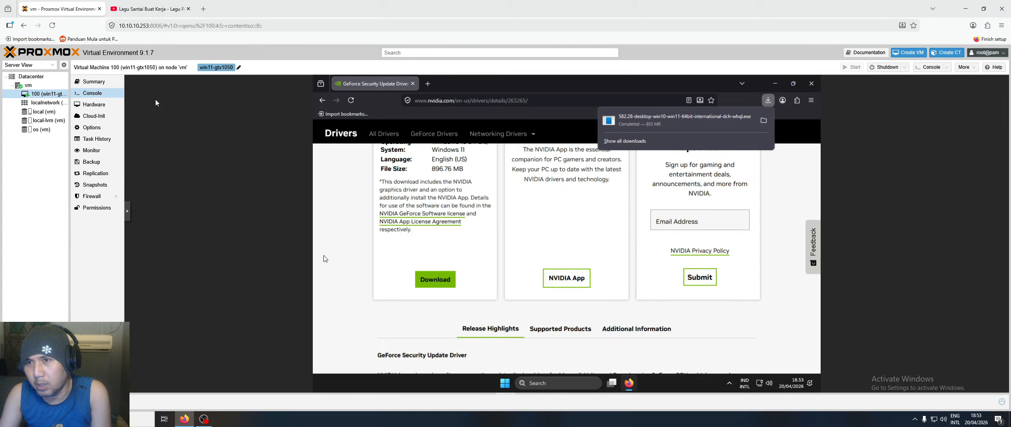
- Remove the finished NVIDIA 582.28 download from the guest Firefox's history and close Firefox
right_click(715, 118)
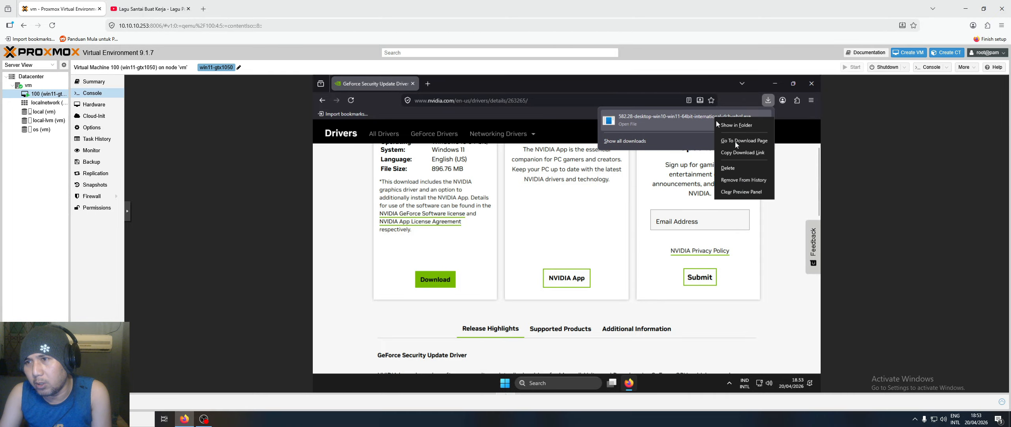
click(759, 180)
click(810, 84)
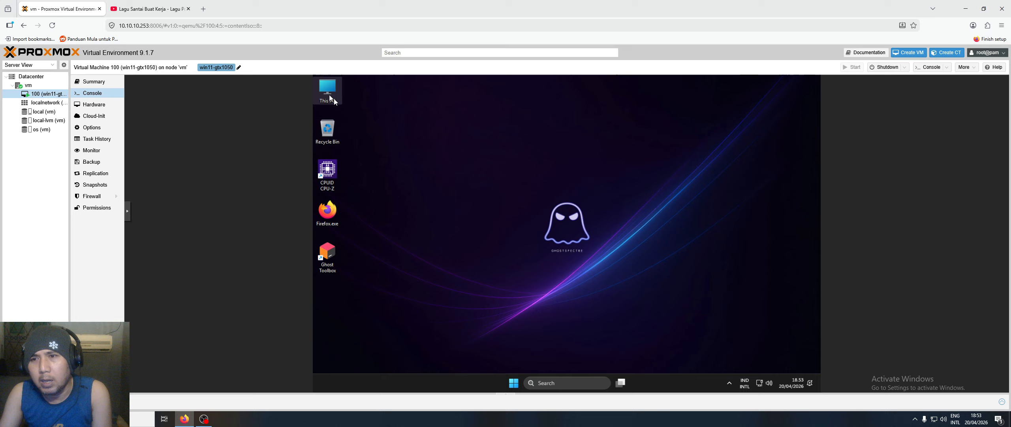
- Open This PC maximized in the guest and go to the Downloads folder
double_click(334, 98)
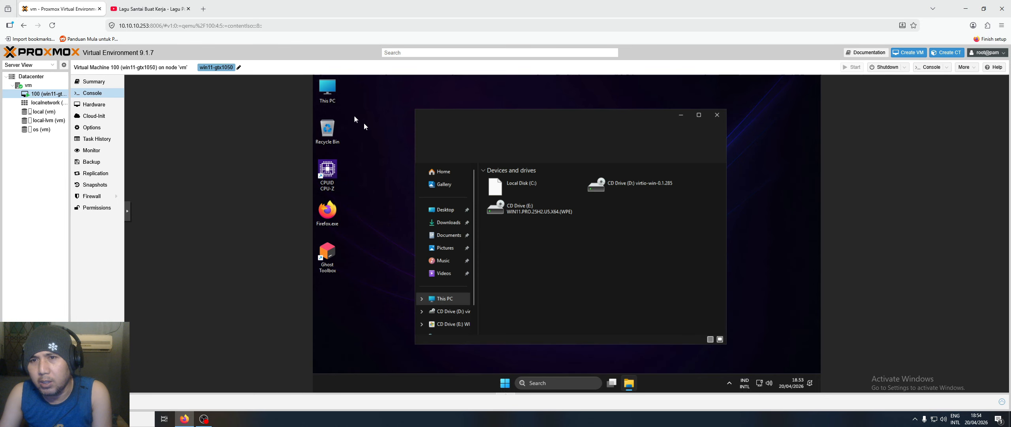
click(699, 114)
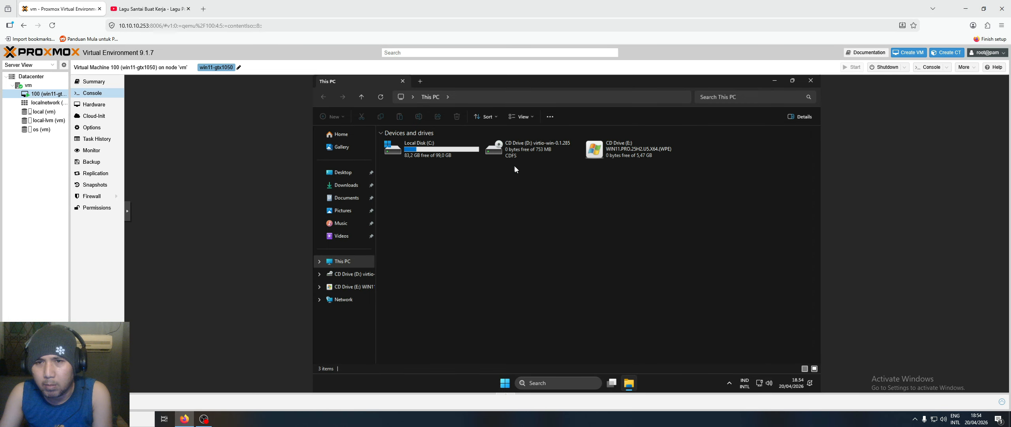
click(346, 185)
- Launch the NVIDIA 582.28 installer, allow it to run past the security warning, and close Explorer
click(407, 154)
double_click(407, 154)
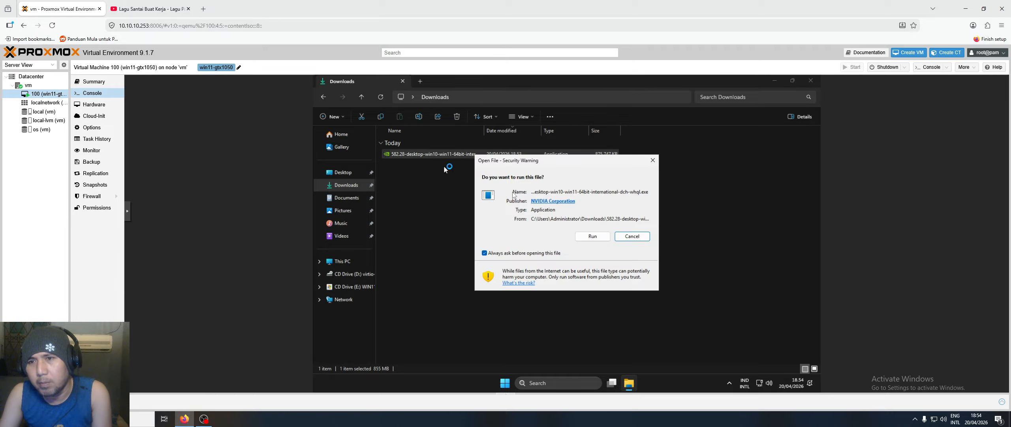
click(594, 237)
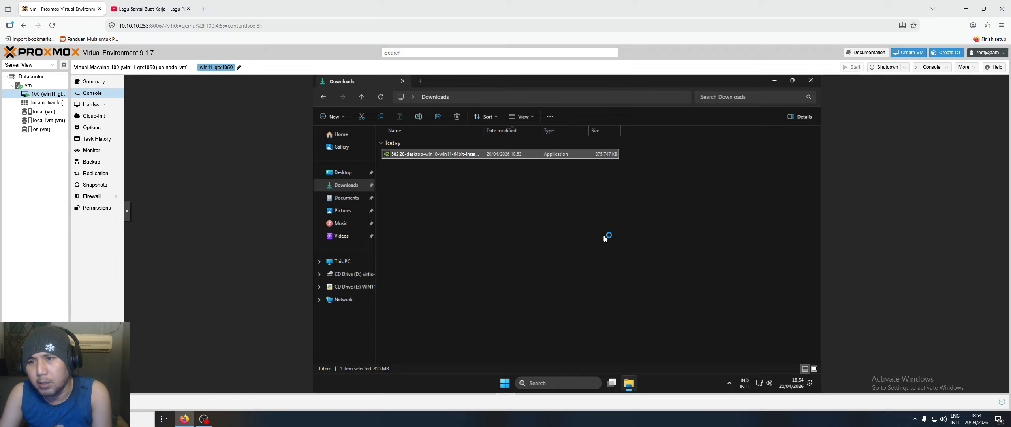
click(810, 82)
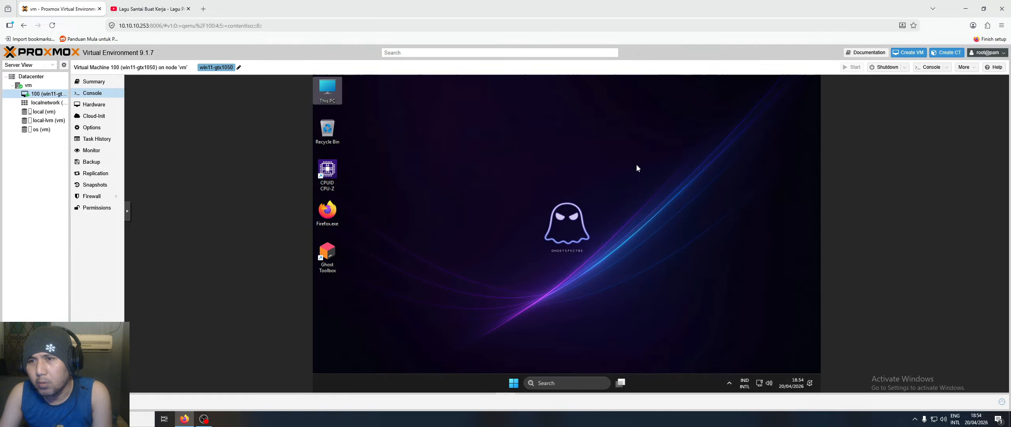
- Show the hidden tray icons and dismiss the NVIDIA tray icon's menu
click(730, 384)
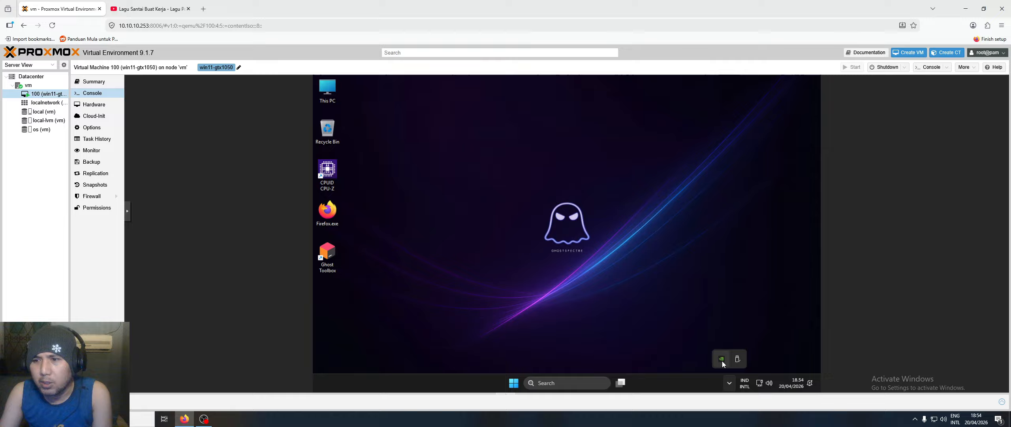
right_click(721, 360)
click(642, 317)
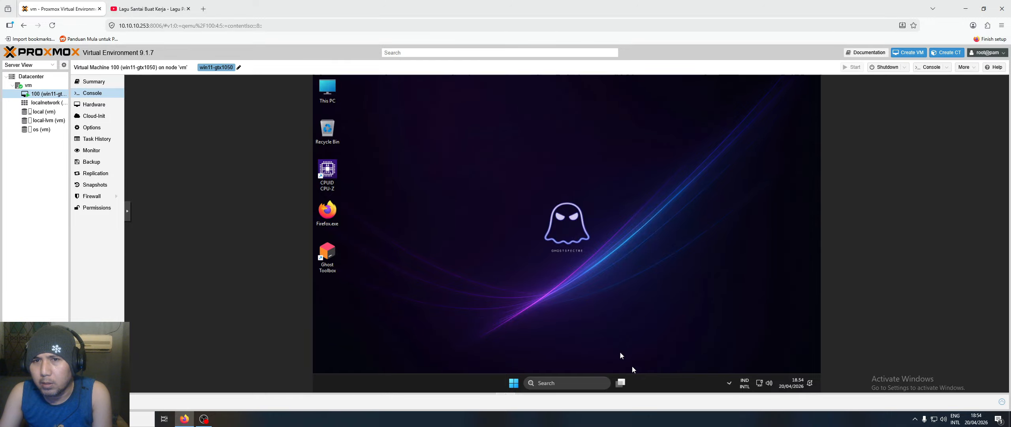
- Open Task Manager's Performance GPU 0 page and widen it to show the GTX 1050 Ti details
right_click(661, 390)
click(686, 353)
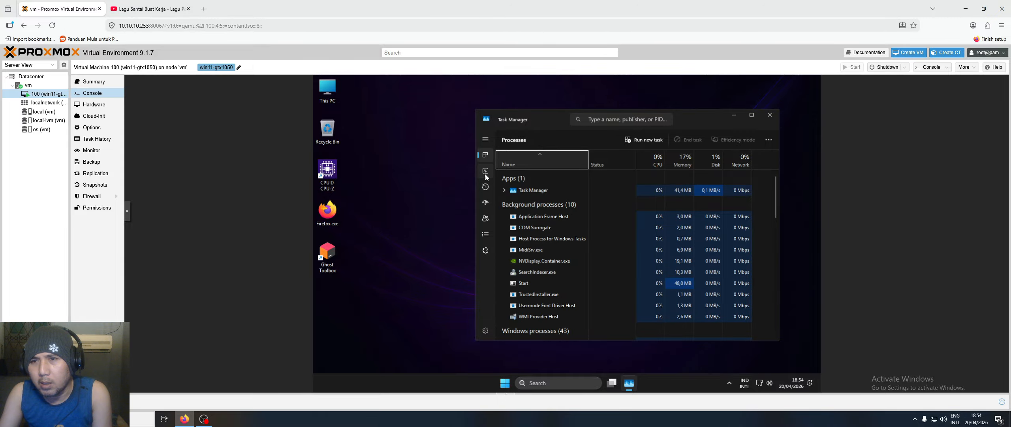
click(486, 172)
click(536, 269)
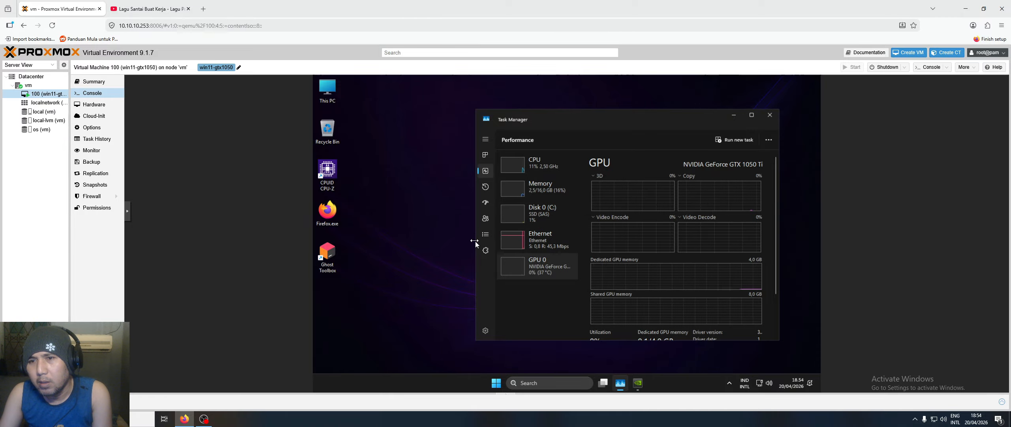
drag(476, 242, 430, 243)
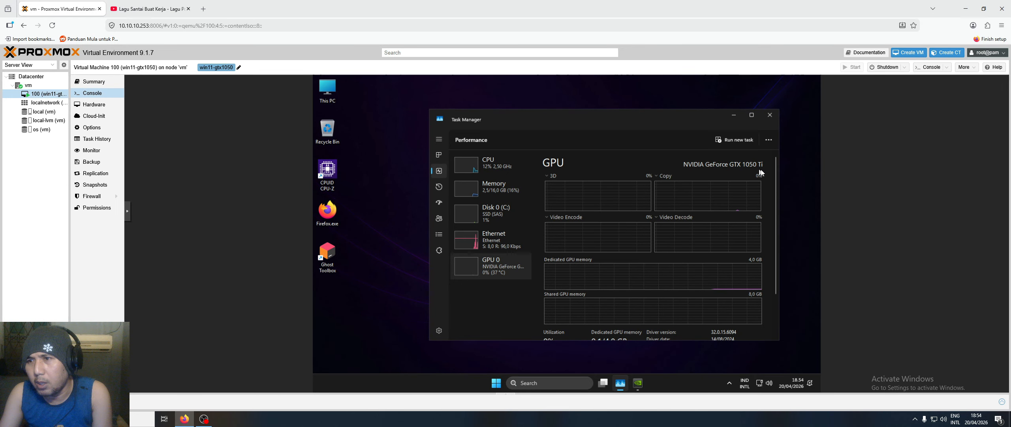
- Close Task Manager, extract to the default folder, and install only the NVIDIA Graphics Driver
click(770, 114)
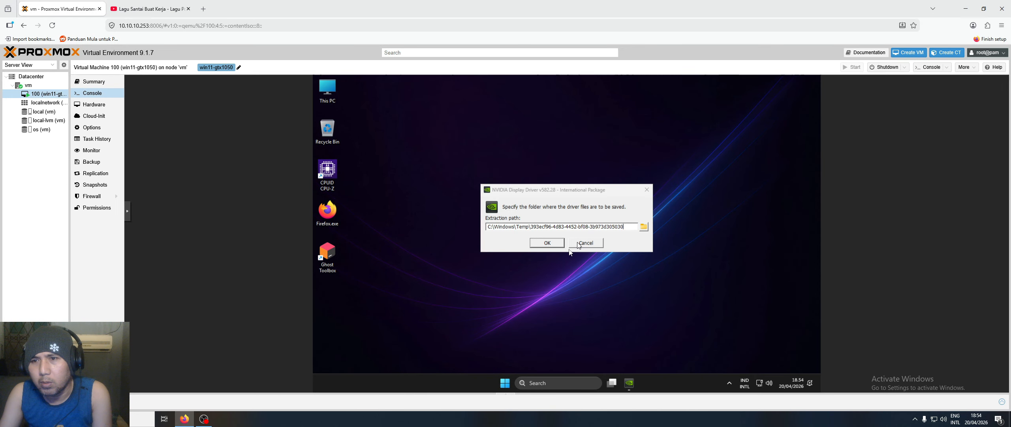
click(561, 245)
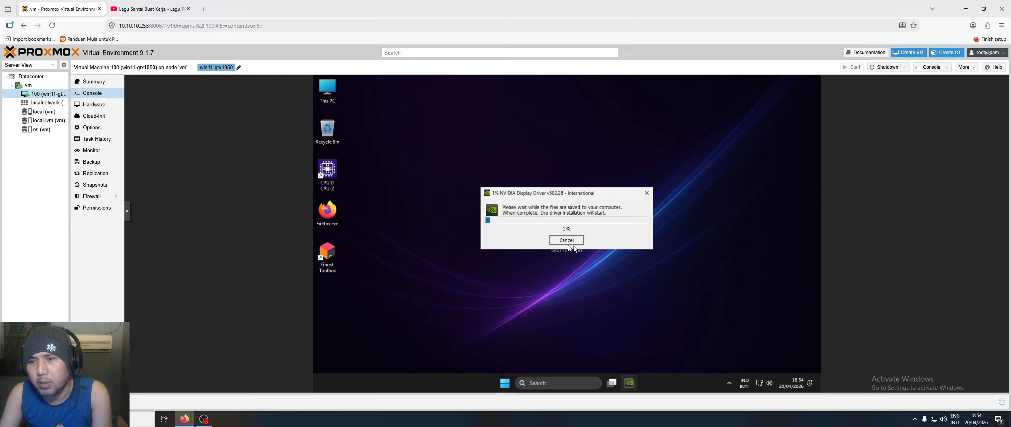
right_click(335, 90)
click(424, 285)
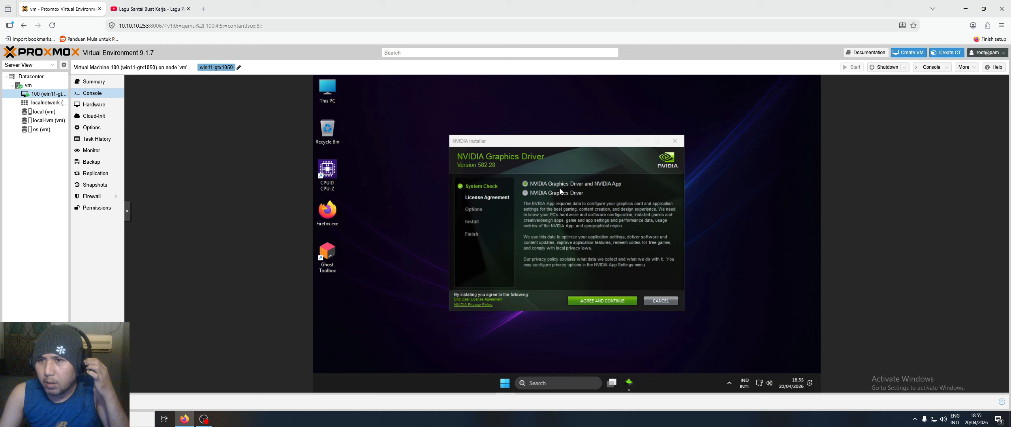
click(526, 193)
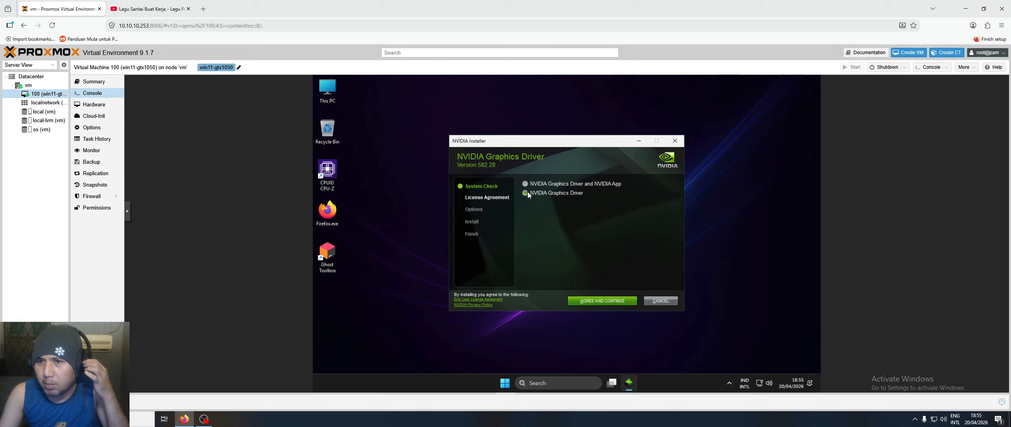
click(602, 301)
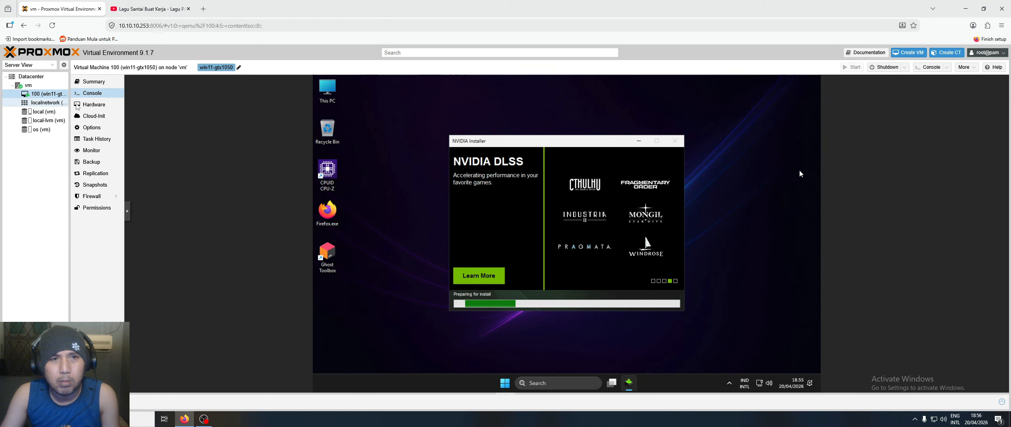
- Inspect VM 100's CD/DVD drives, including ide2 with the Windows ISO, then return to Console
click(101, 107)
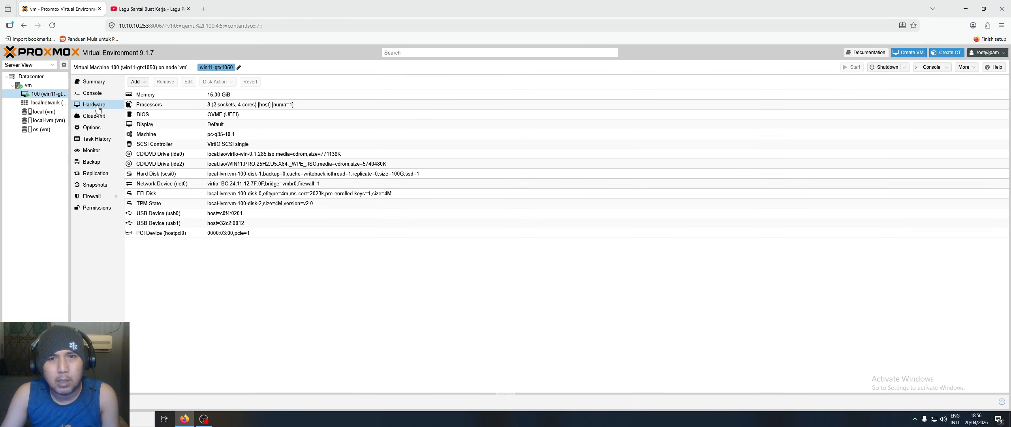
click(149, 154)
click(150, 164)
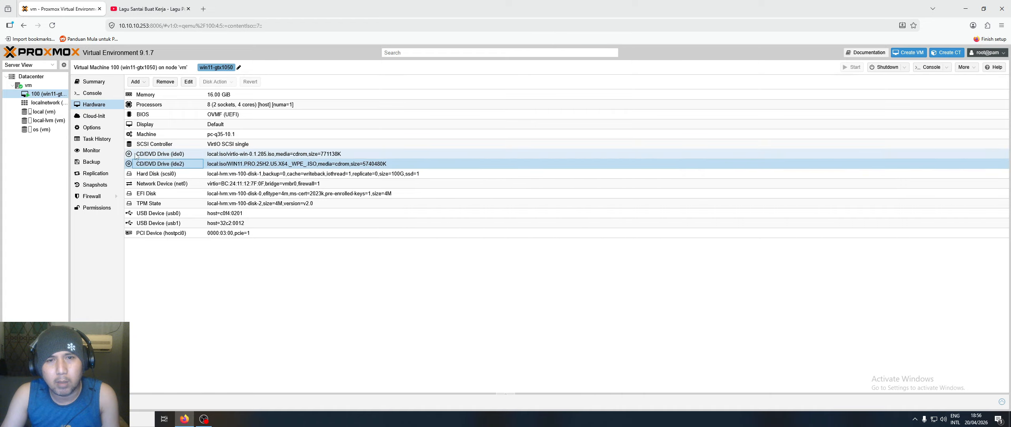
click(92, 95)
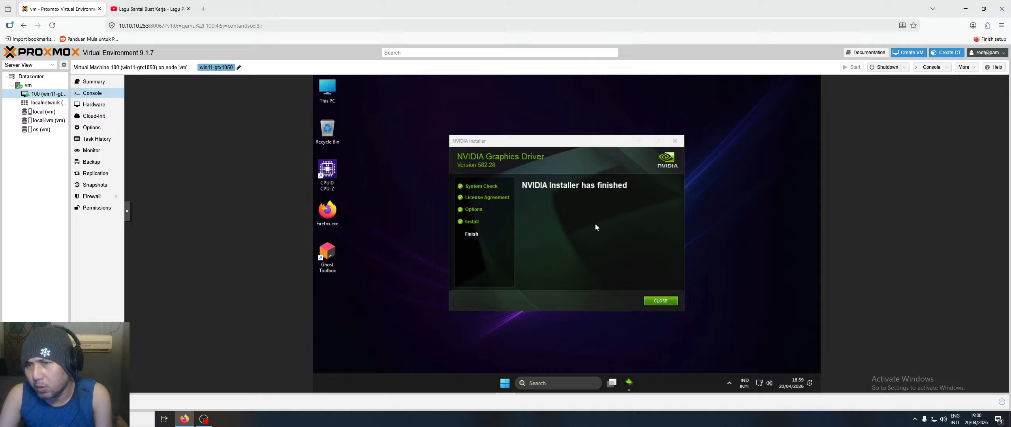
- Close the finished NVIDIA installer and browse the virtio-win CD drive (D:) in This PC
click(667, 301)
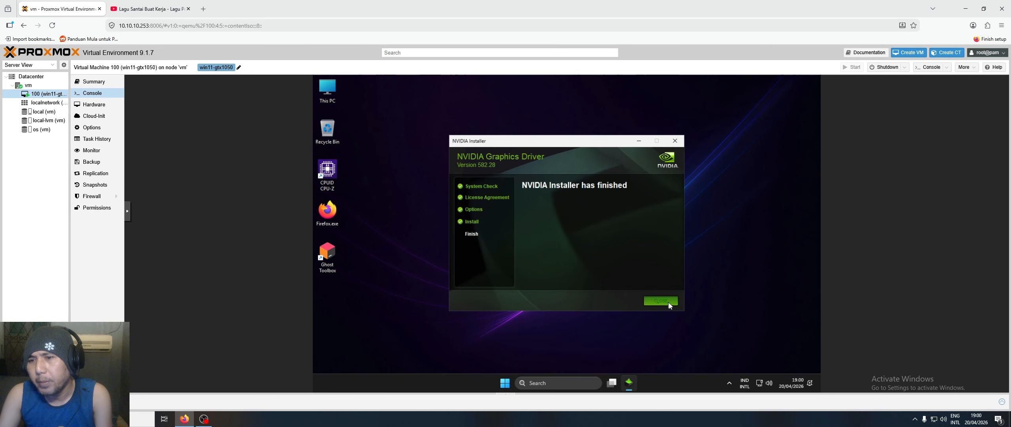
double_click(328, 90)
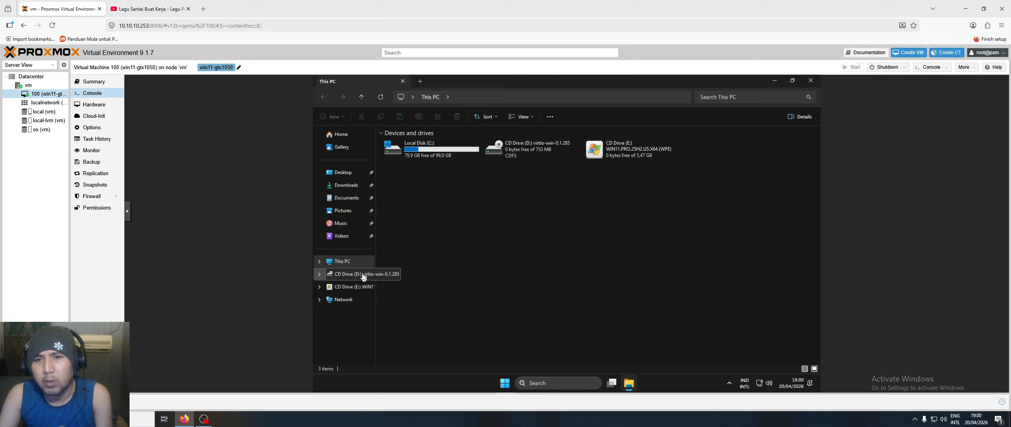
click(353, 273)
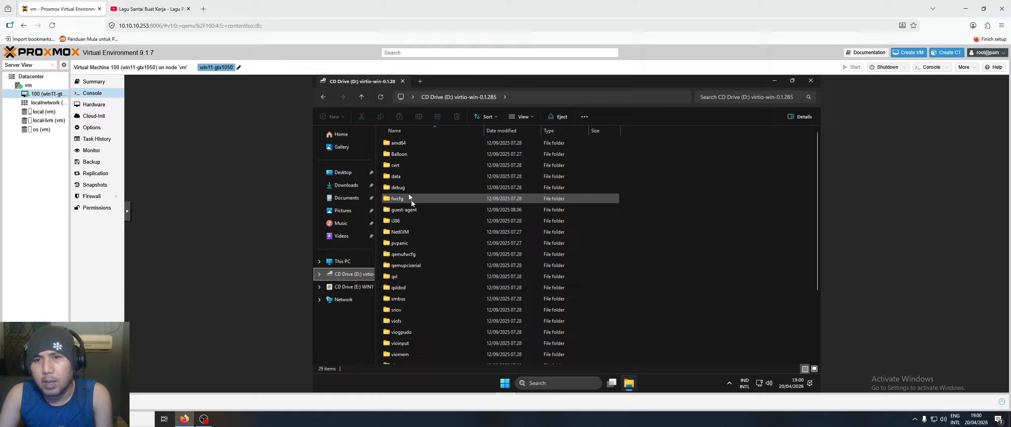
- Open the guest-agent folder, select qemu-ga-x86_64.msi, and close Explorer
double_click(413, 210)
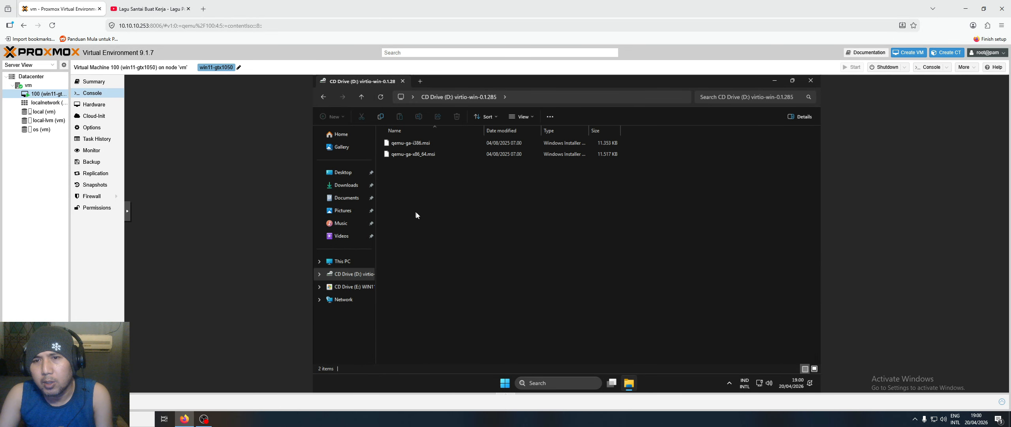
click(420, 157)
click(470, 189)
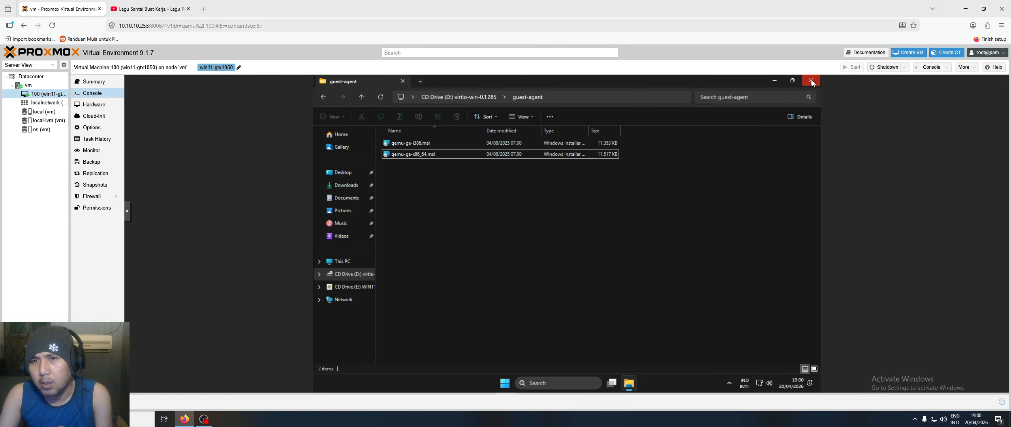
click(810, 81)
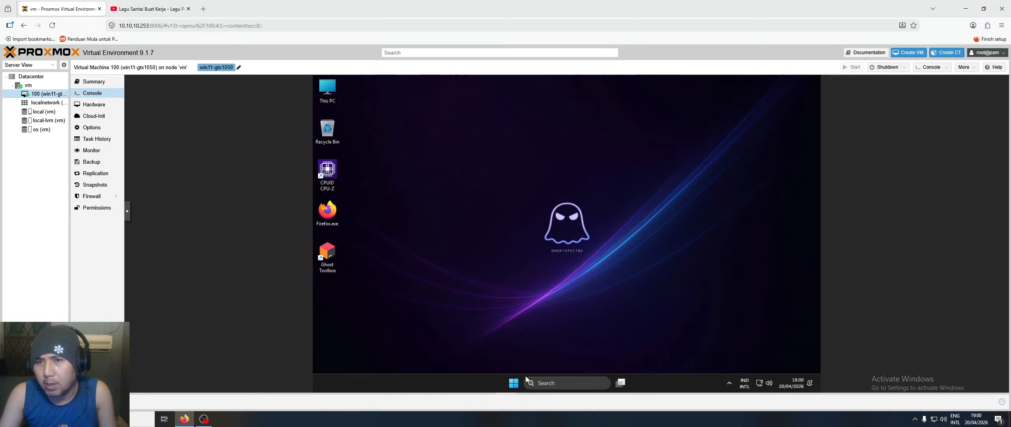
- Shut down the Windows guest from its Start menu power options
click(514, 382)
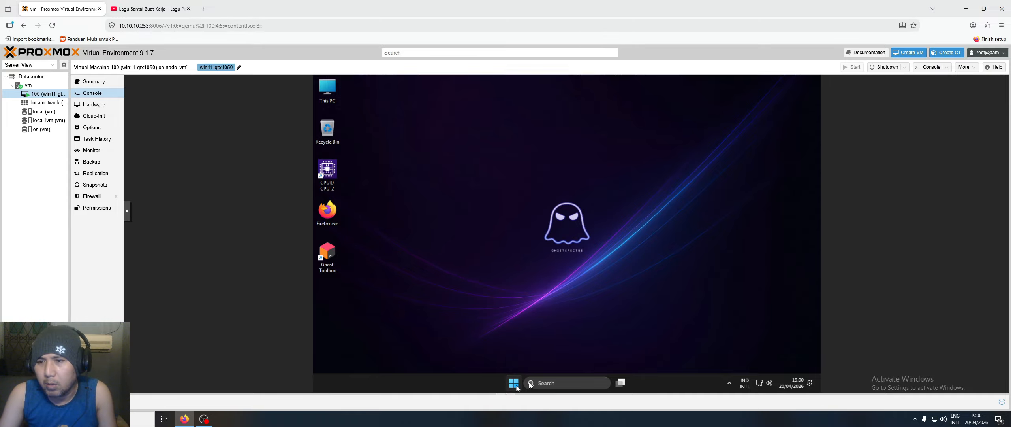
click(666, 355)
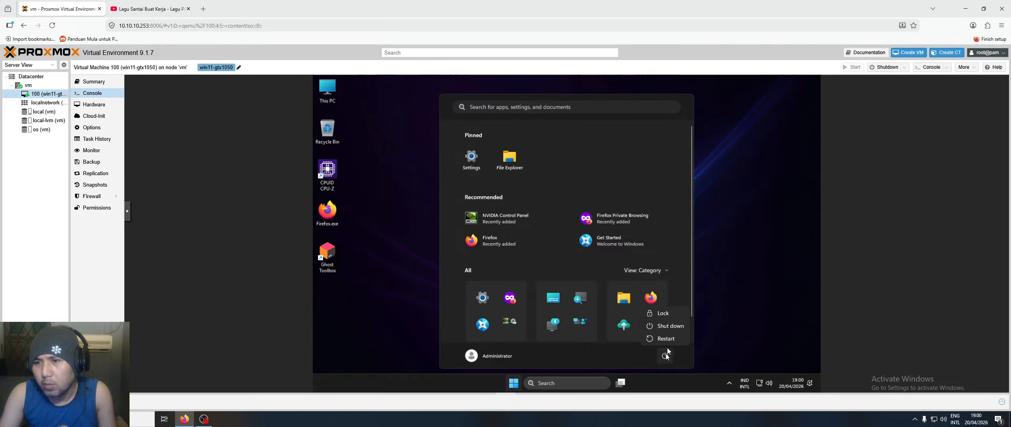
click(673, 325)
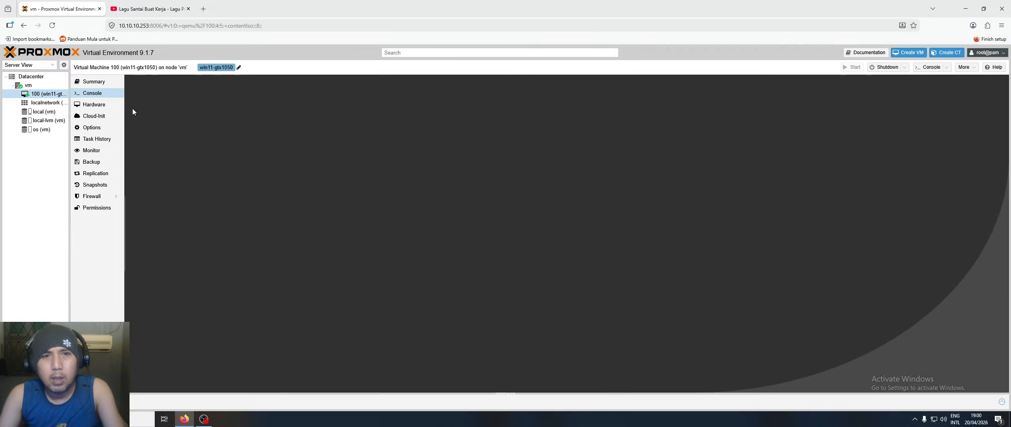
- Remove the ide0 CD/DVD drive from VM 100's hardware
click(97, 106)
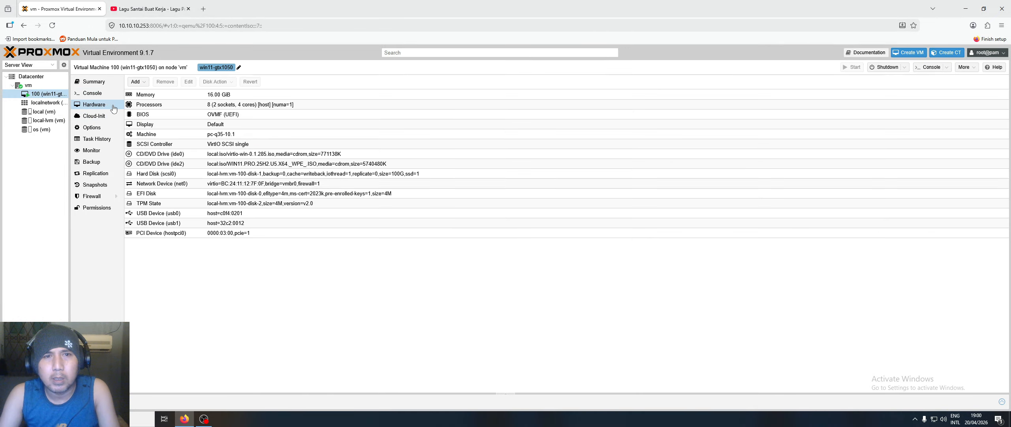
click(214, 155)
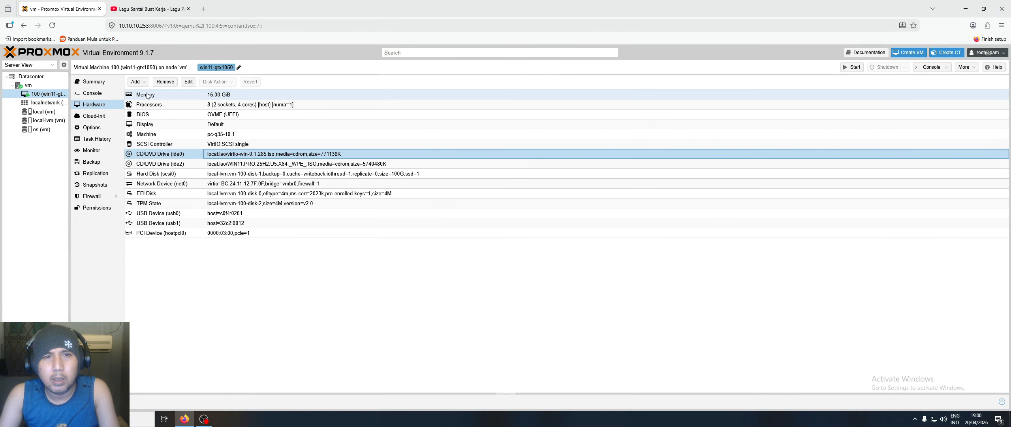
click(165, 82)
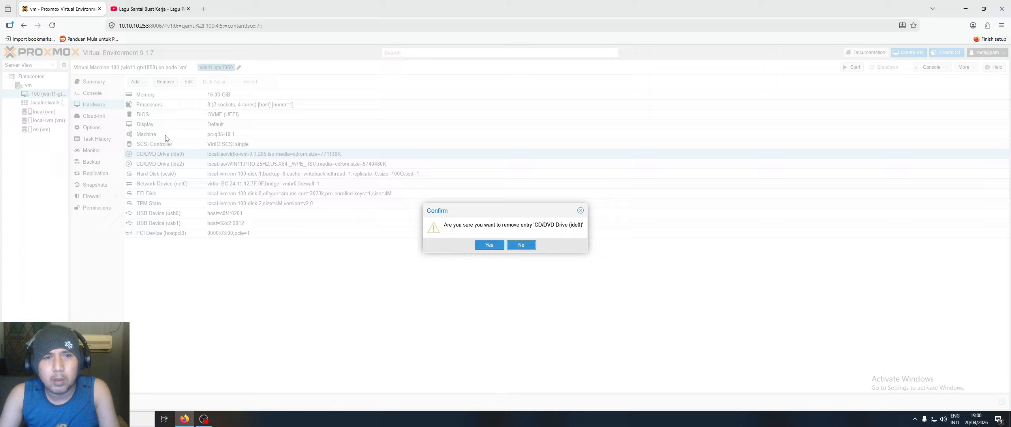
click(489, 245)
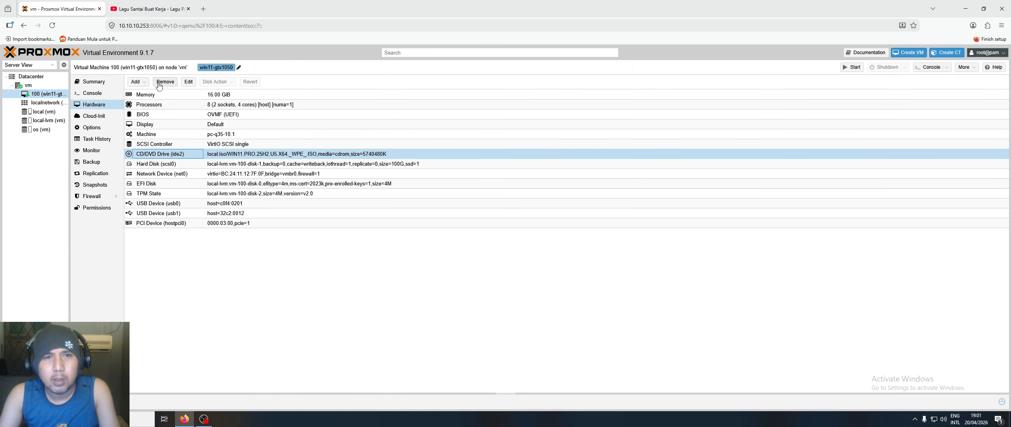
- Remove the ide2 CD/DVD drive too, then start the VM from its Console
click(165, 82)
click(489, 244)
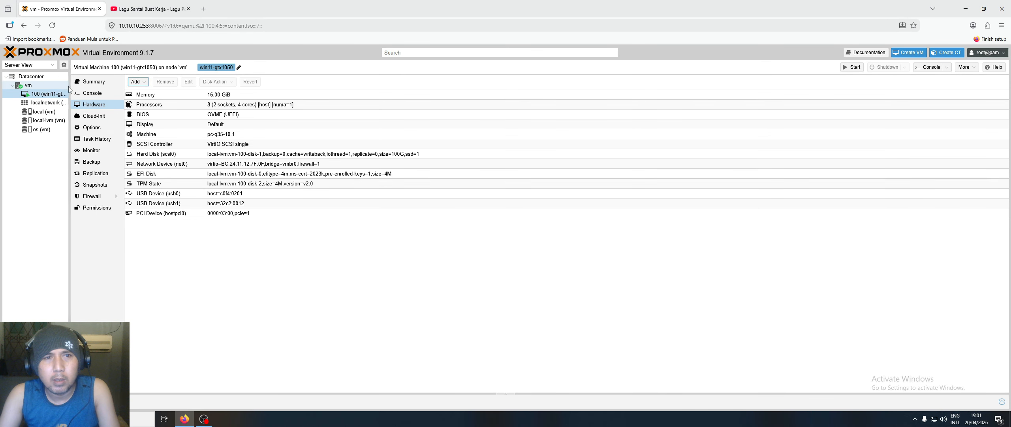
click(92, 93)
click(564, 242)
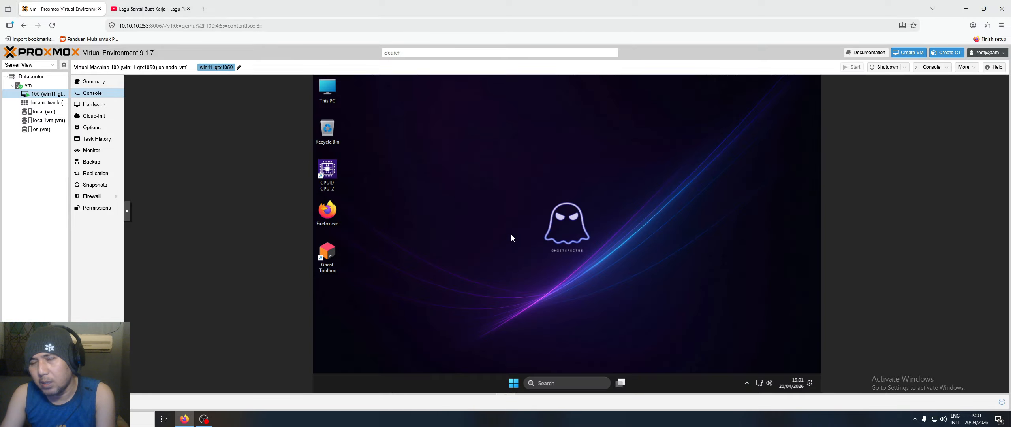
- Search 'co' from the guest's Start menu and open Control Panel
click(514, 385)
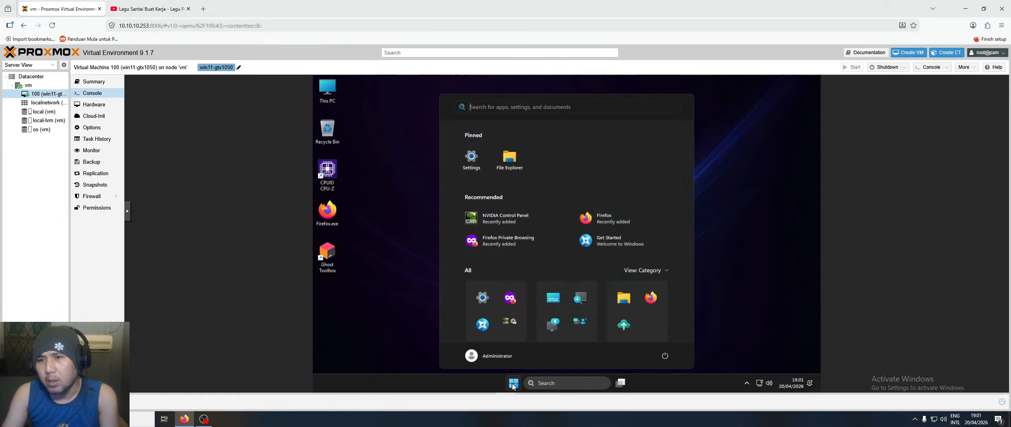
click(547, 383)
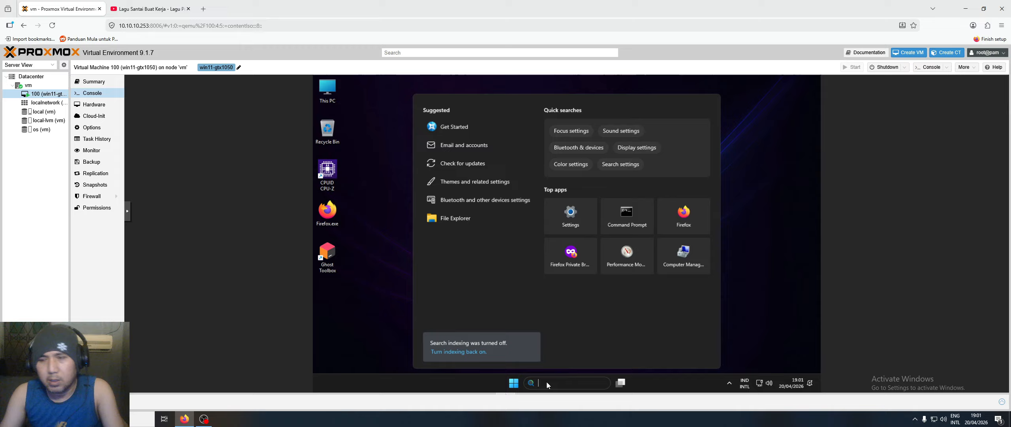
text(co)
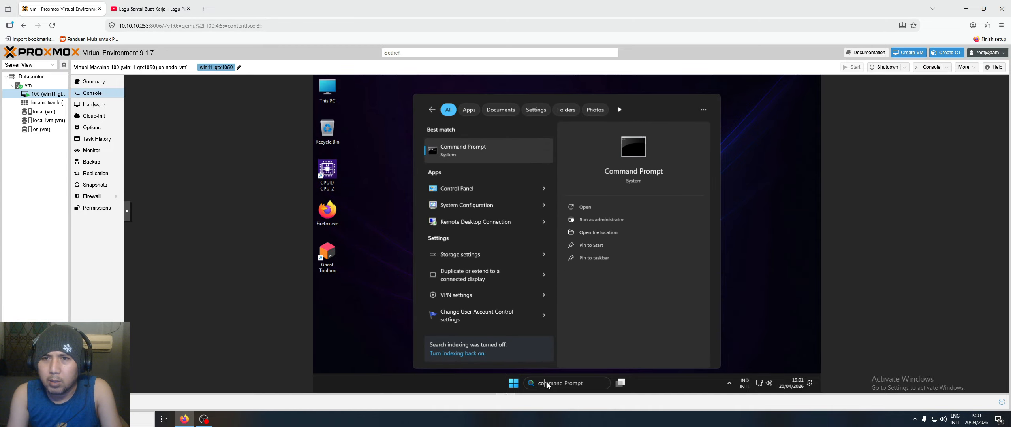
click(457, 188)
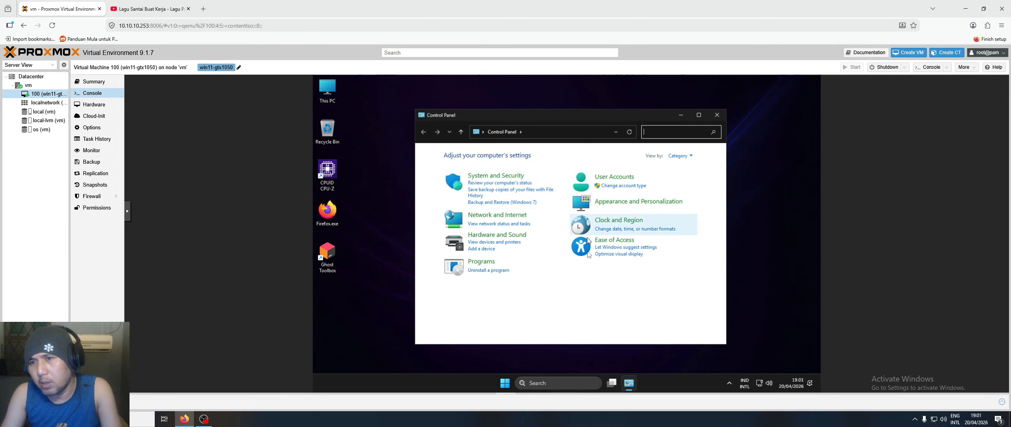
- View Control Panel as Small icons and open Ethernet status from Network and Sharing Center
click(683, 156)
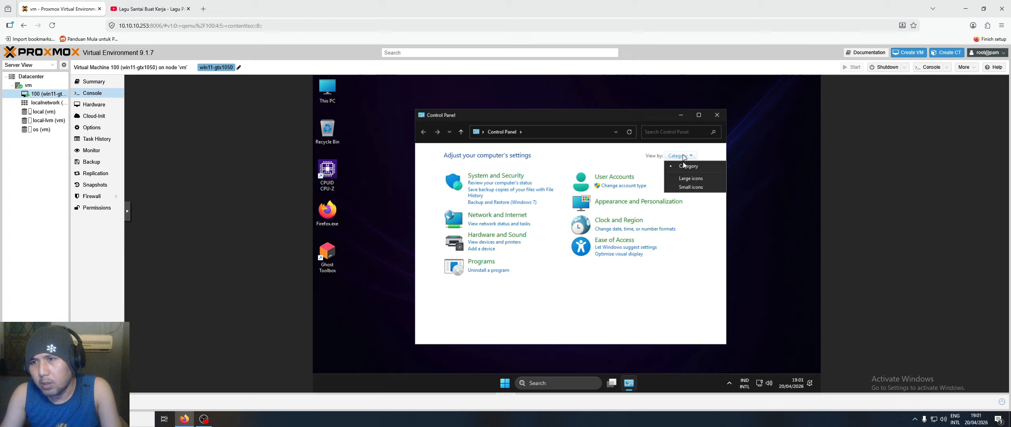
click(691, 187)
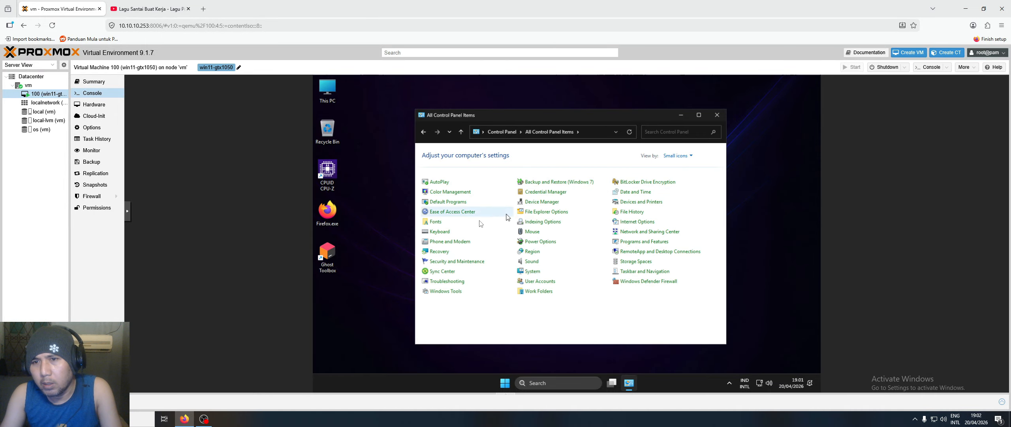
click(617, 232)
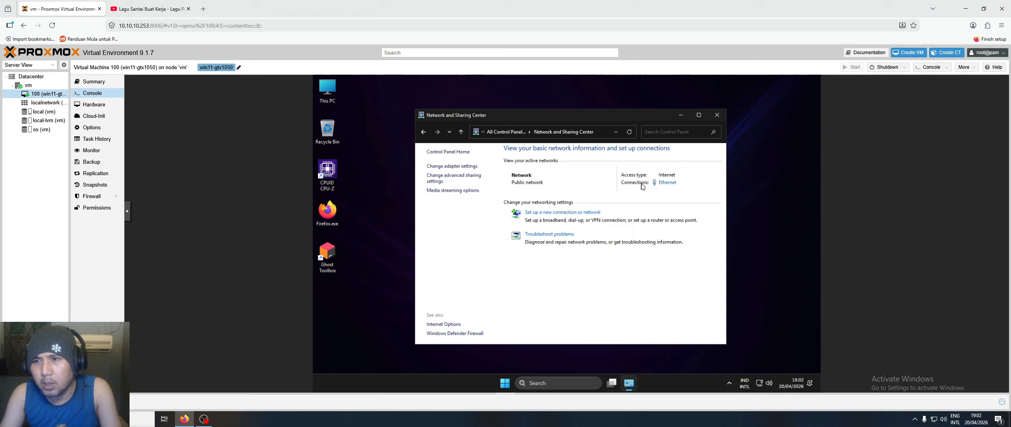
click(668, 183)
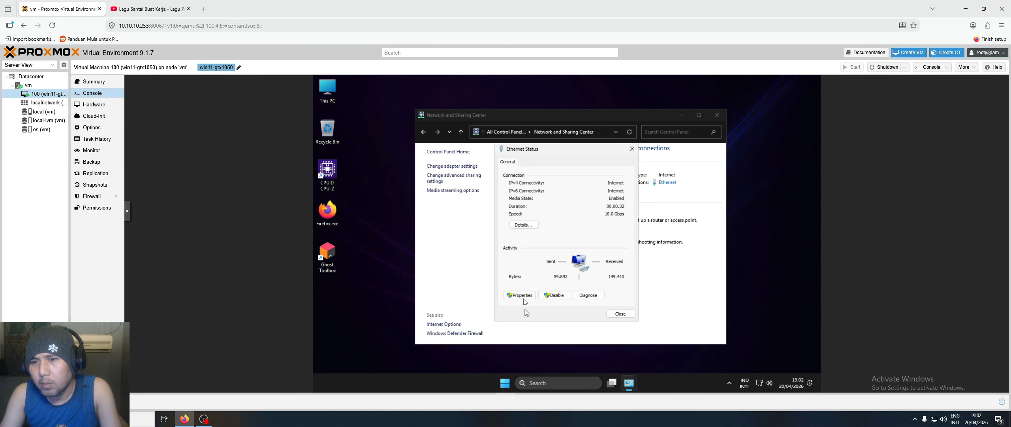
- Launch Command Prompt via a cmd search and enter 10.10.10.1 on its own
click(533, 381)
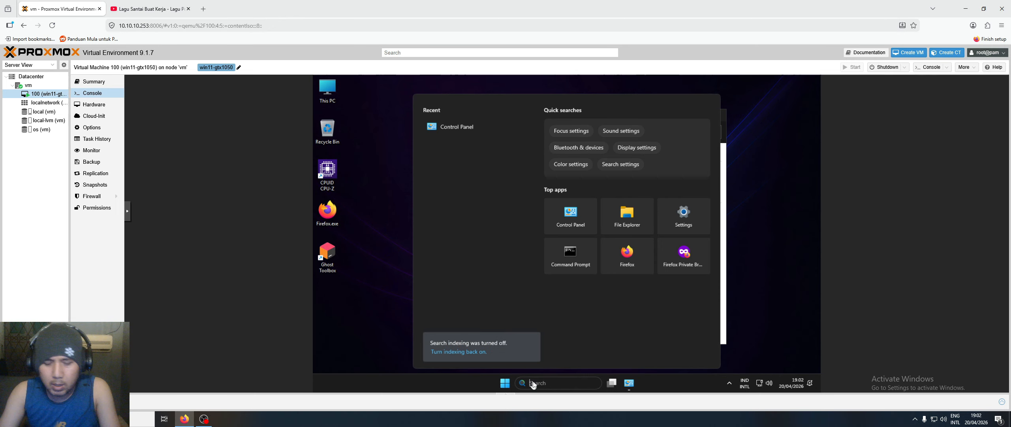
text(cmd)
key(Return)
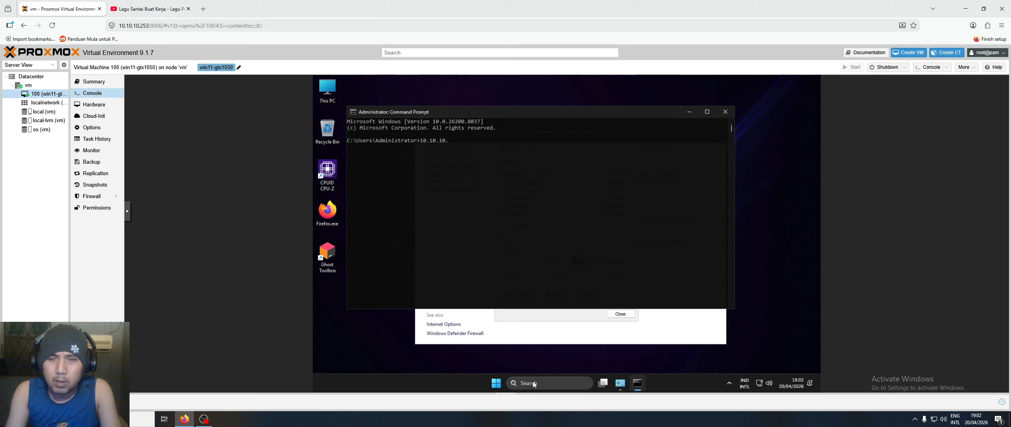
text(10.10.10.1)
key(Return)
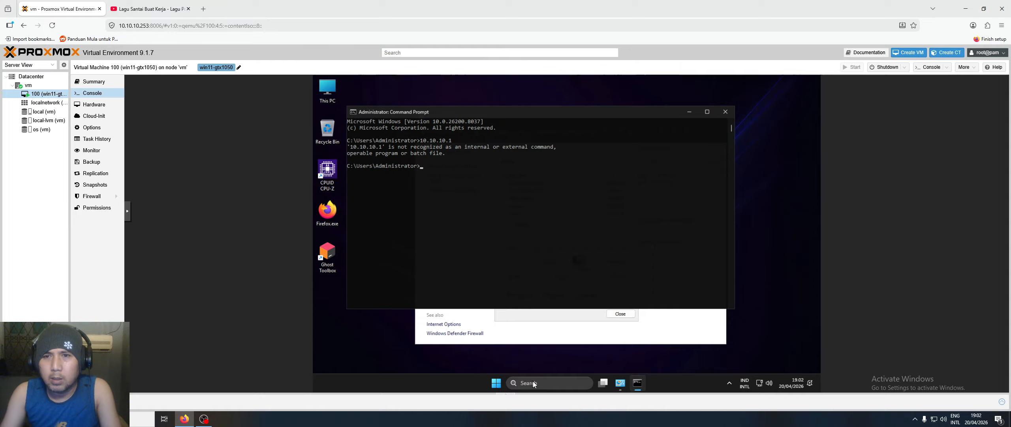
- Ping 10.10.10.1, stop it with Ctrl+C, and recall the ping command to target 10.10.10.2
key(Up)
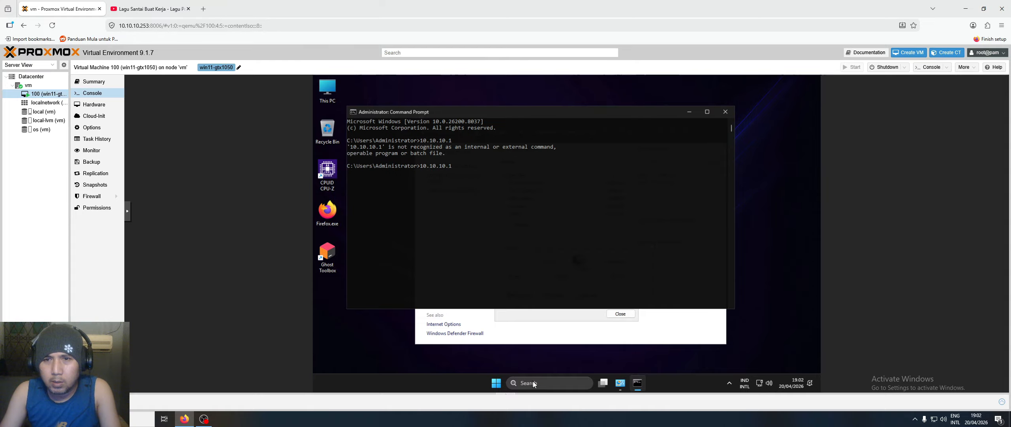
text(ping)
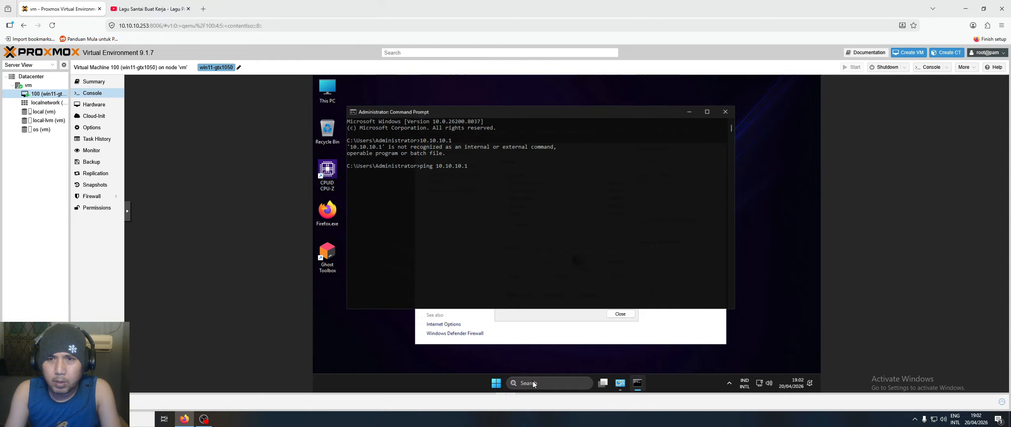
key(Return)
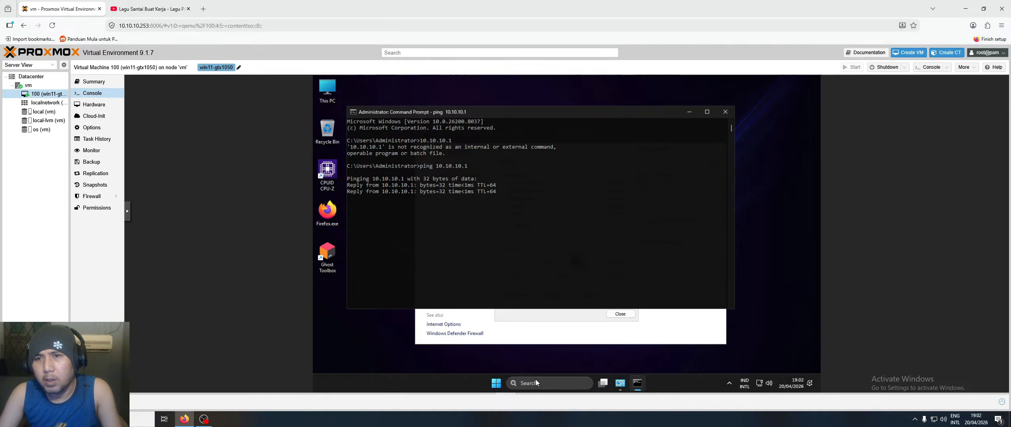
key(ctrl+c)
key(Up)
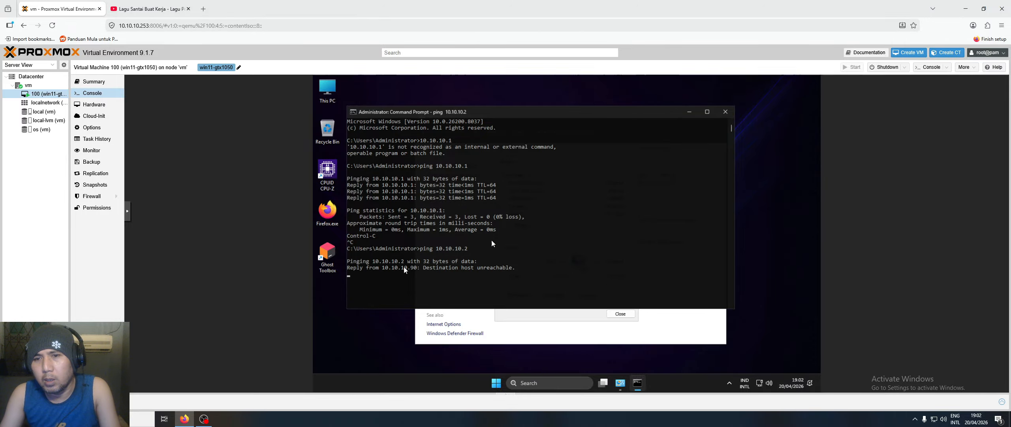
- Disable IPv6 on the Ethernet adapter and set its IPv4 to use a manual address
click(725, 112)
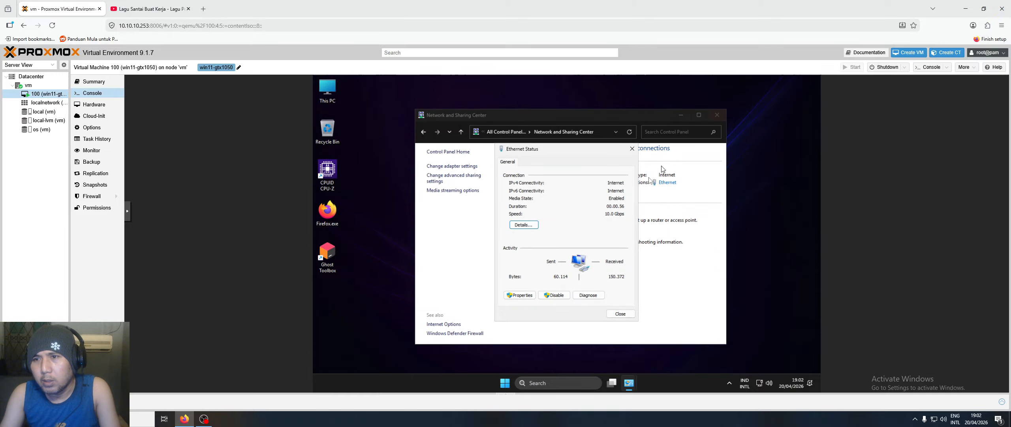
click(519, 294)
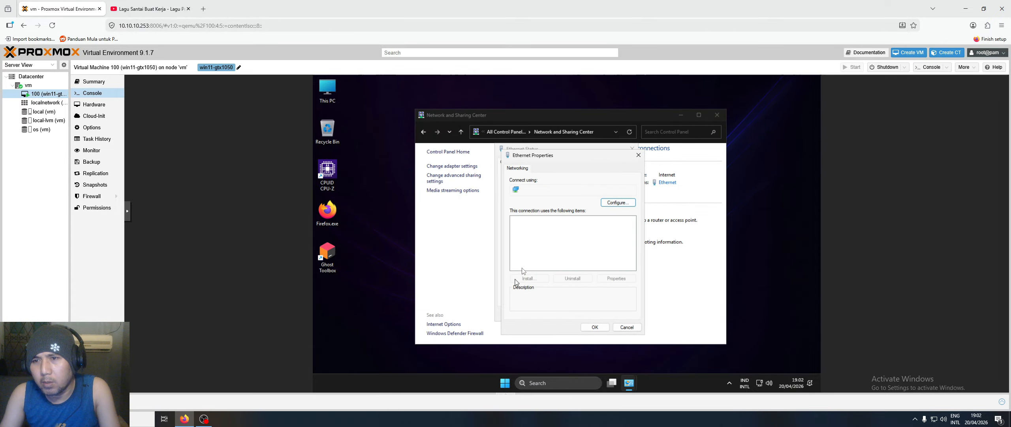
click(516, 260)
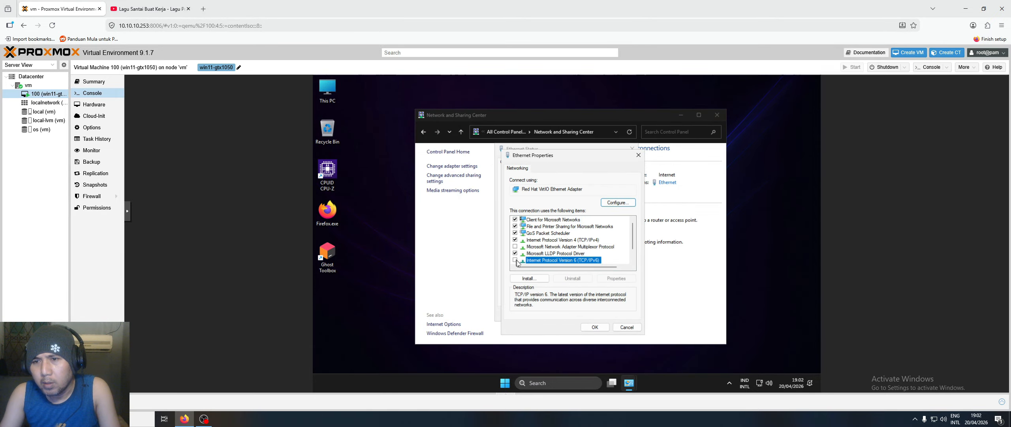
click(577, 240)
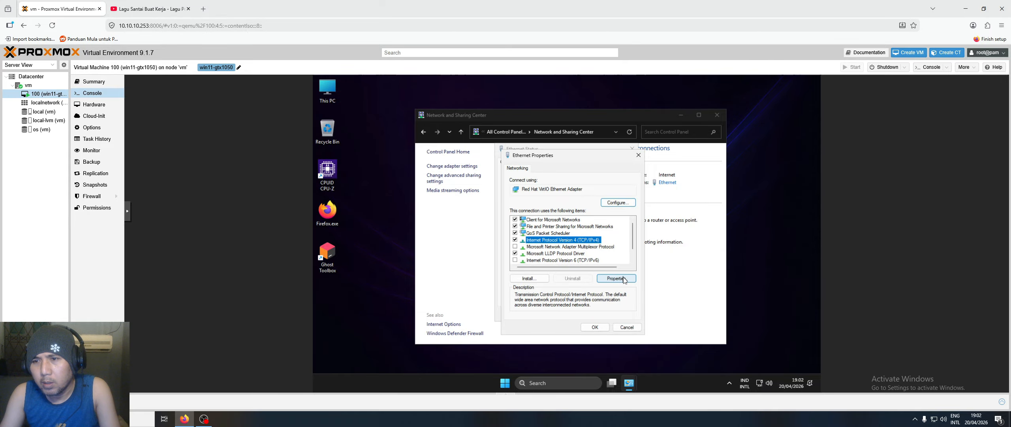
click(615, 279)
click(550, 242)
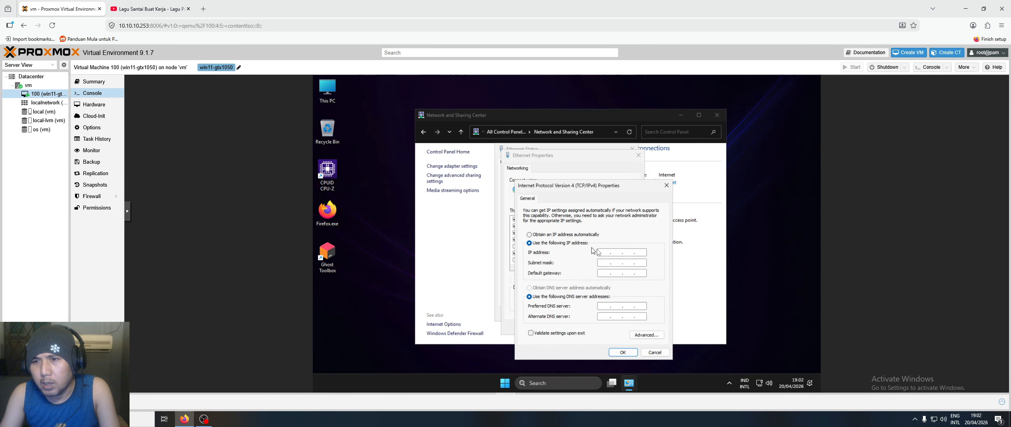
- Enter IP 10.10.10.2, mask 255.255.255.0, gateway 10.10.10.1, DNS 1.1.1.1 and 8.8.8.8, and apply
text(10 . 10 . 10 . 2)
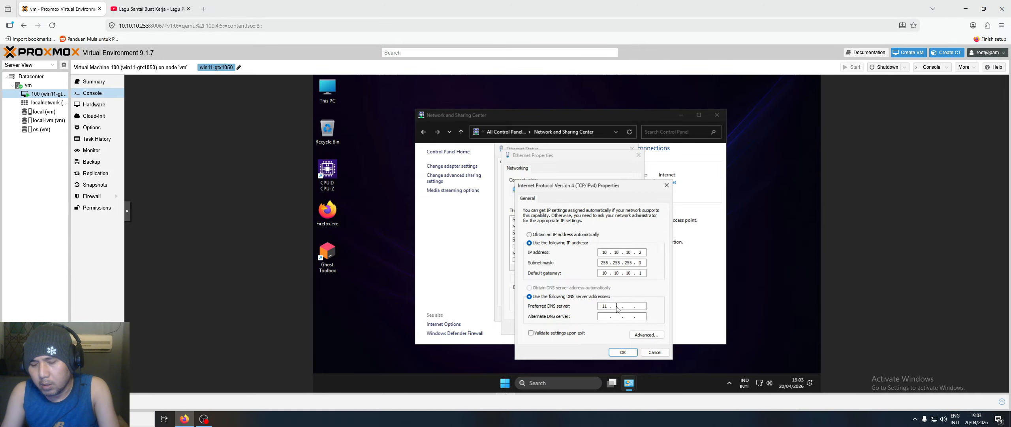
key(BackSpace)
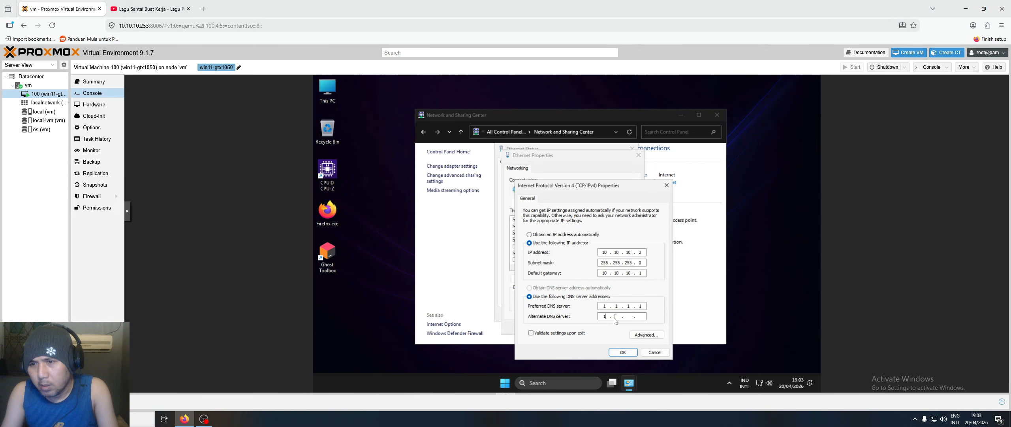
key(BackSpace)
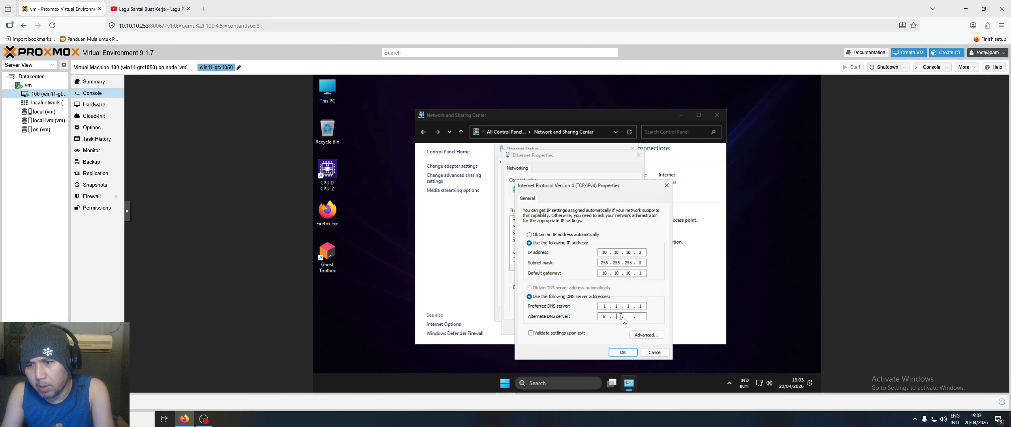
text(8.8.8.)
click(624, 354)
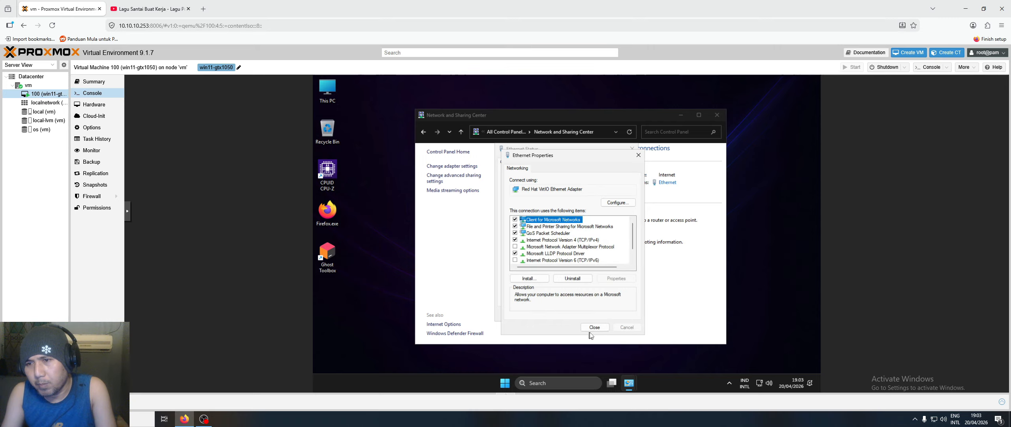
click(595, 327)
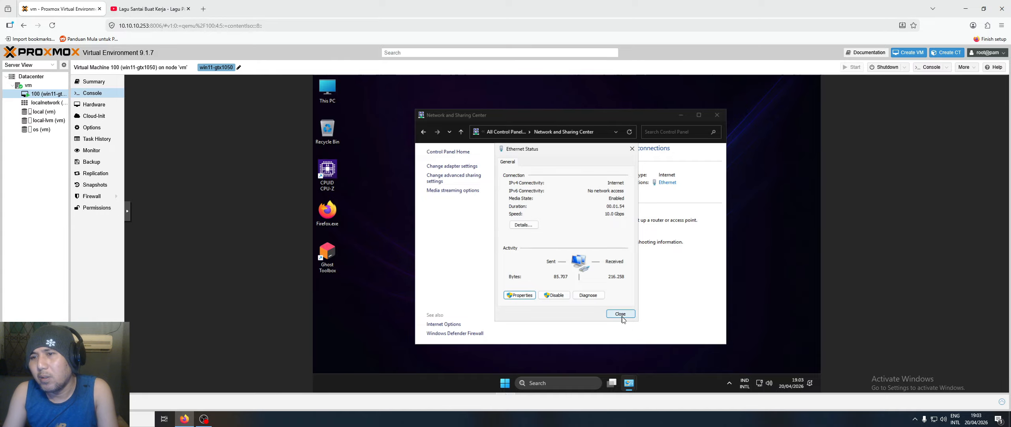
- In advanced sharing settings, enable network discovery and file/printer sharing, and disable password protected sharing
click(620, 314)
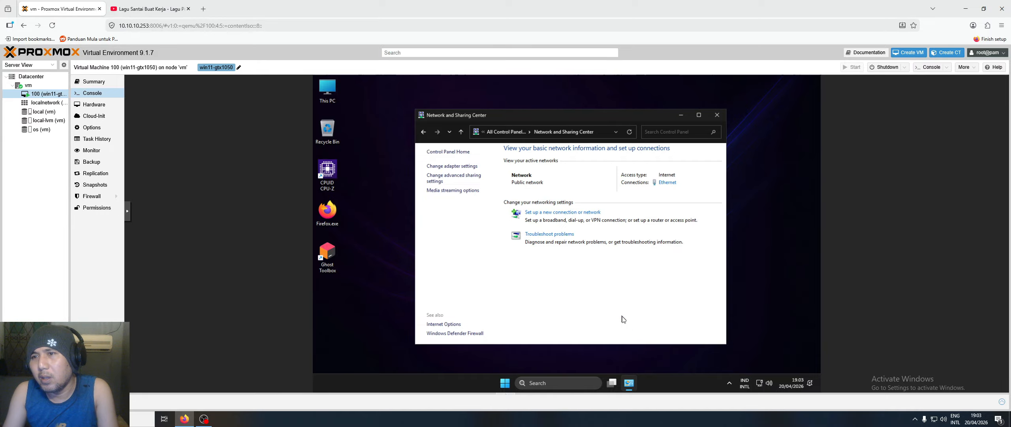
click(457, 180)
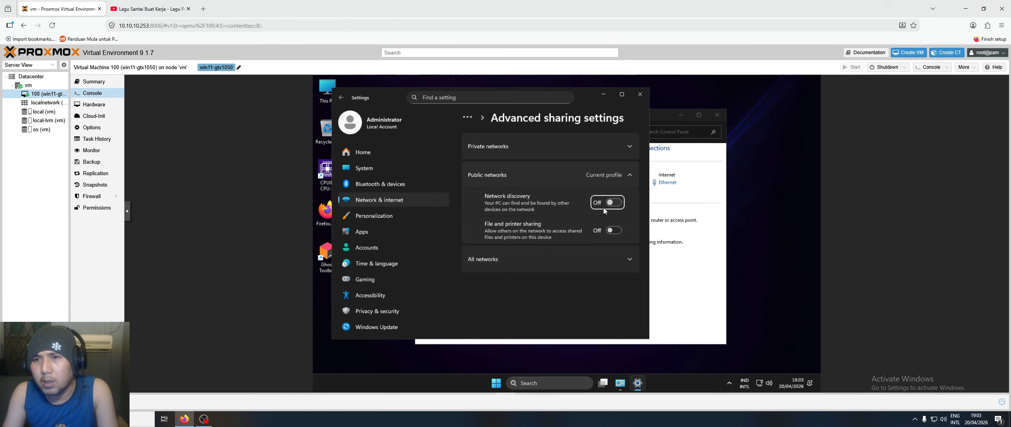
click(608, 209)
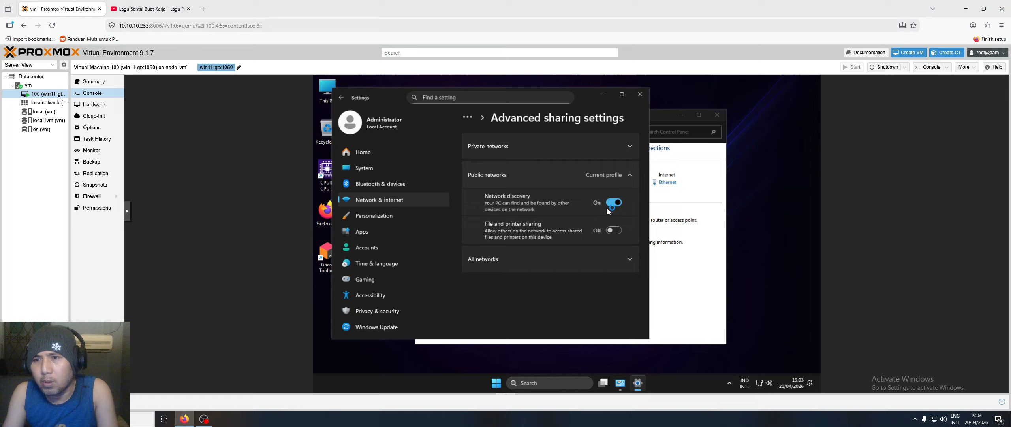
click(614, 231)
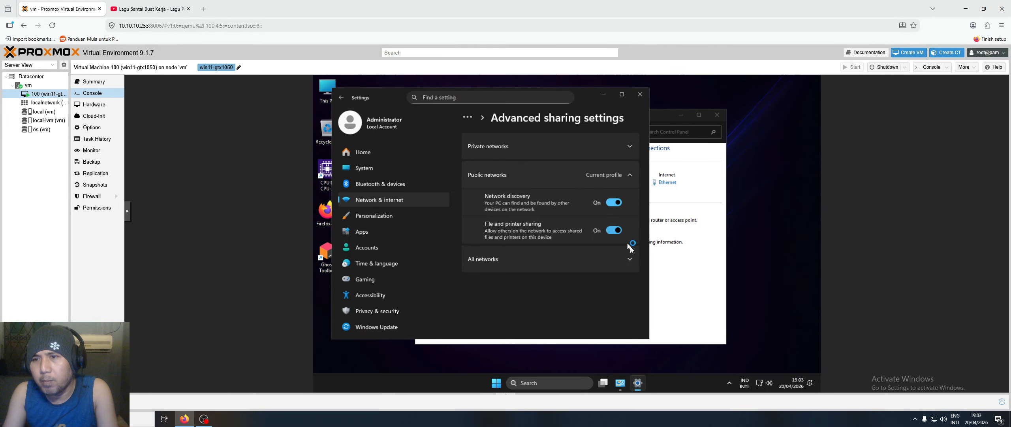
click(630, 258)
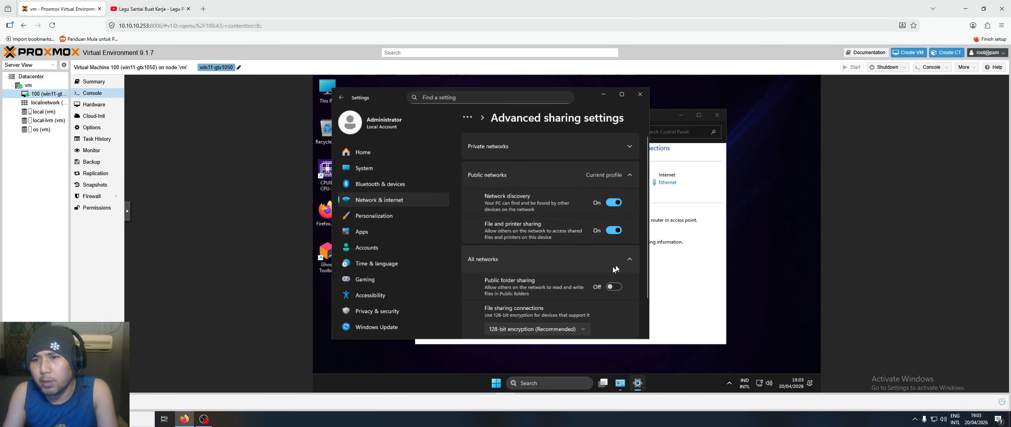
scroll(610, 261, down, 1)
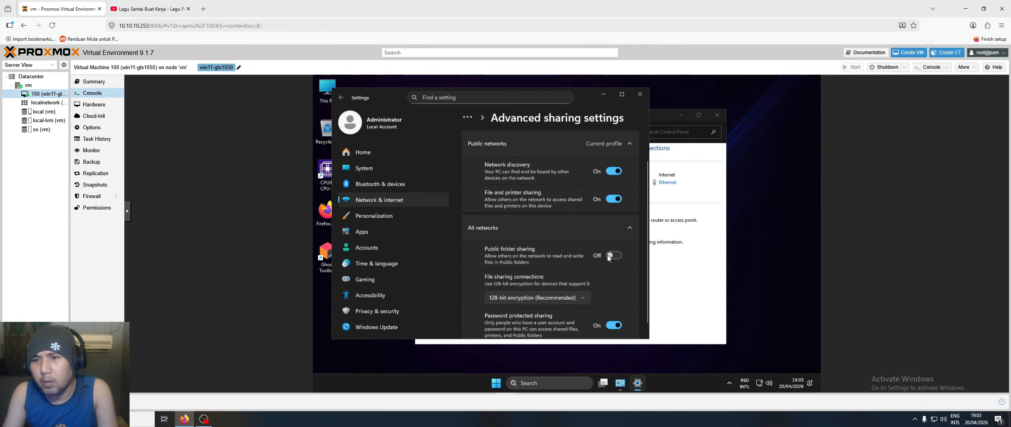
click(611, 324)
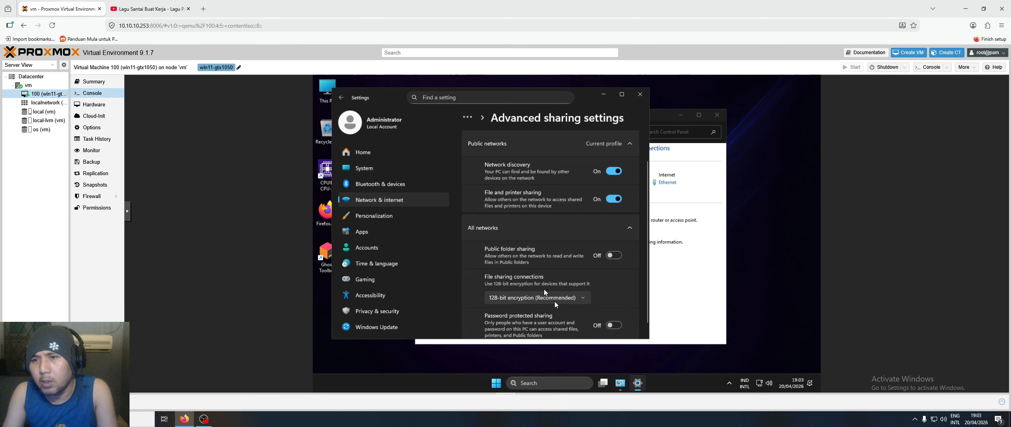
scroll(555, 301, up, 1)
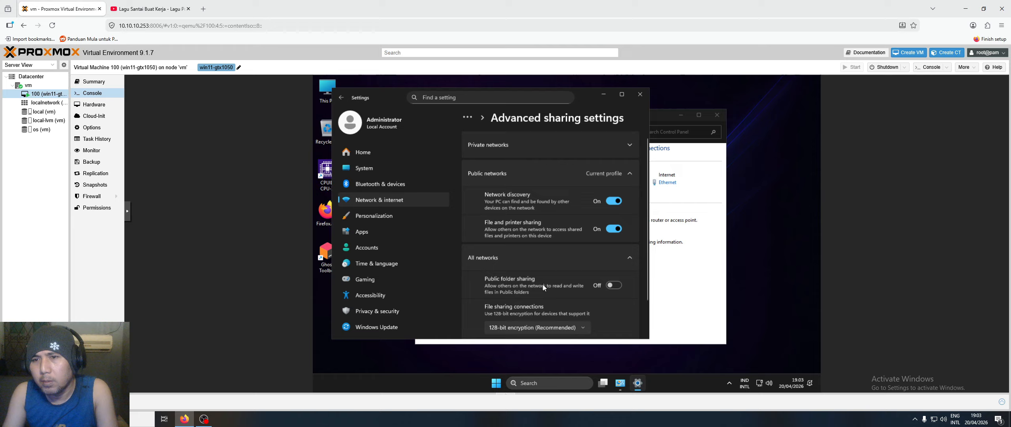
click(619, 152)
click(605, 151)
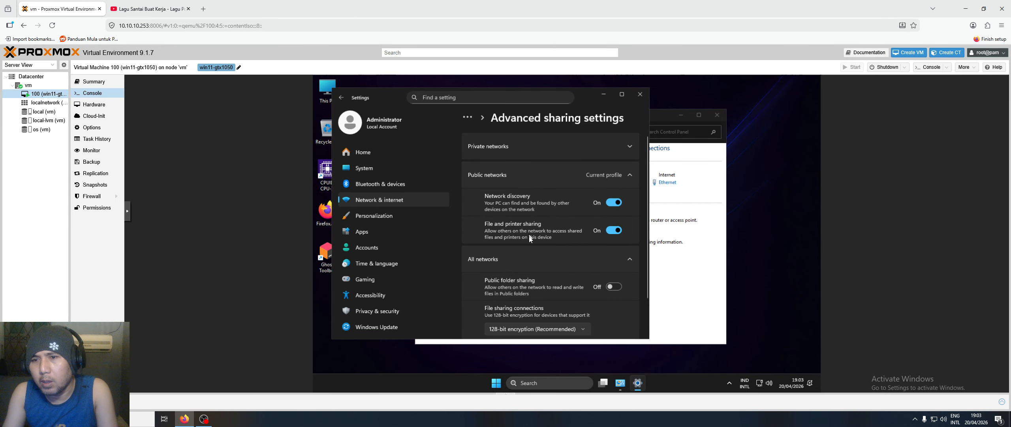
scroll(530, 239, down, 1)
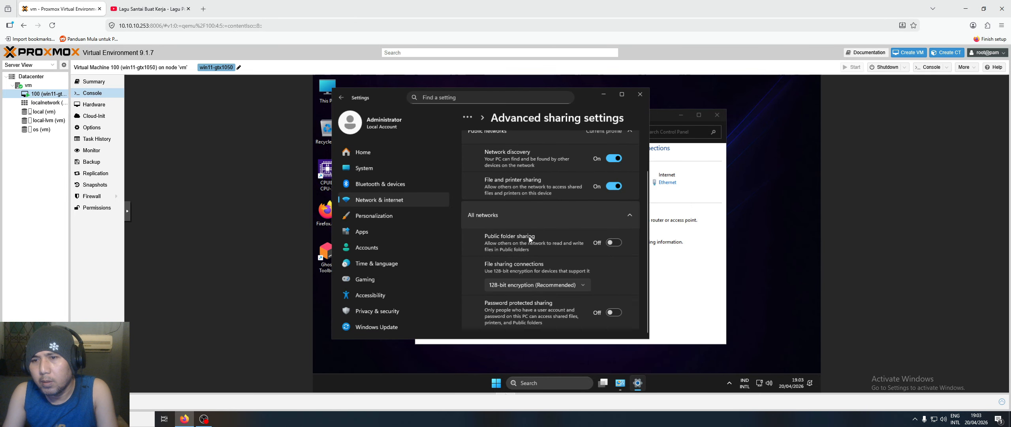
click(640, 95)
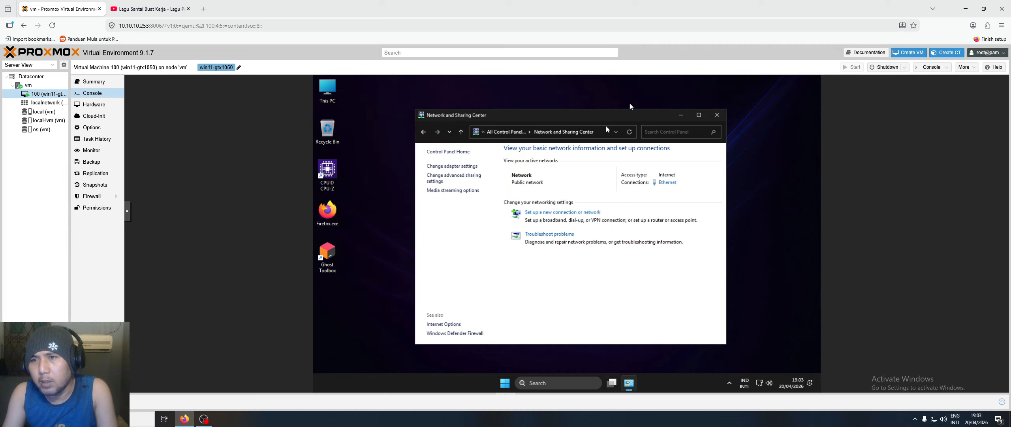
- Open the System Protection settings from This PC's About page
click(711, 121)
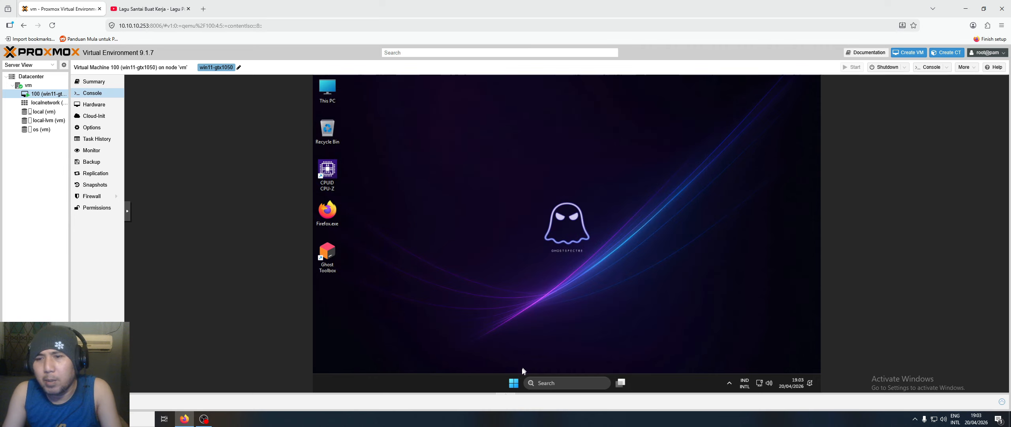
click(513, 382)
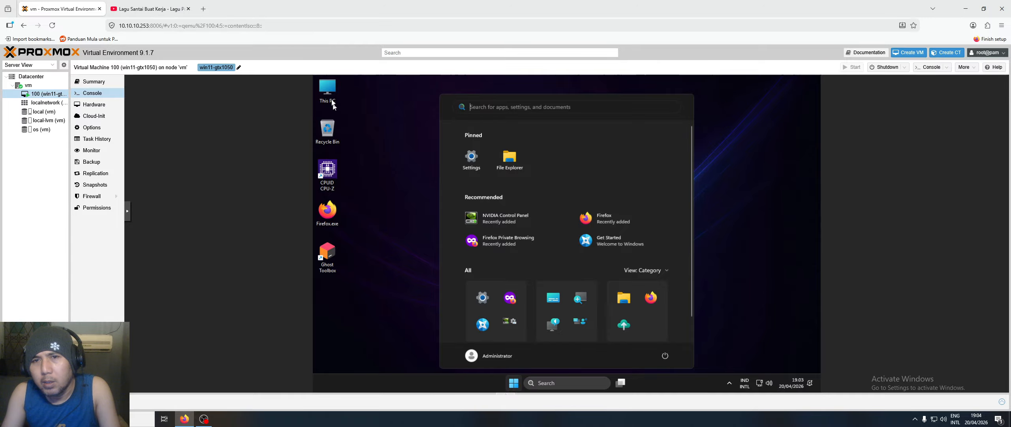
click(363, 159)
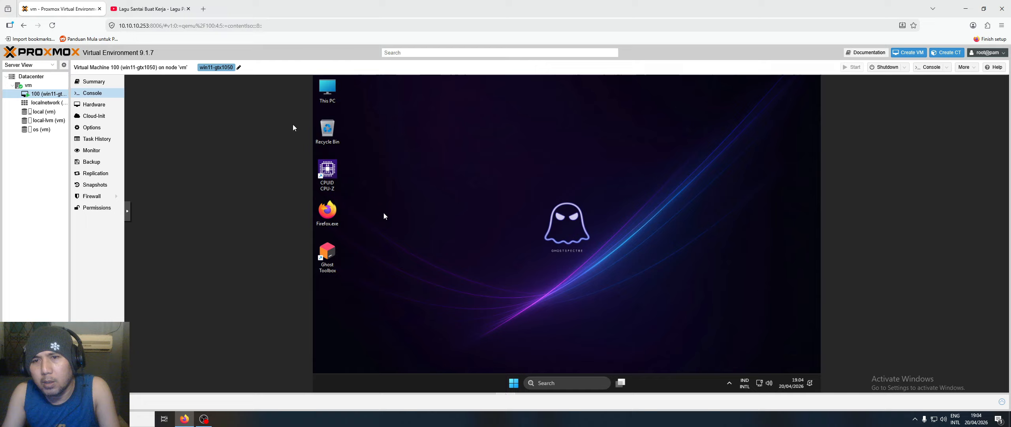
right_click(329, 91)
click(389, 185)
right_click(327, 96)
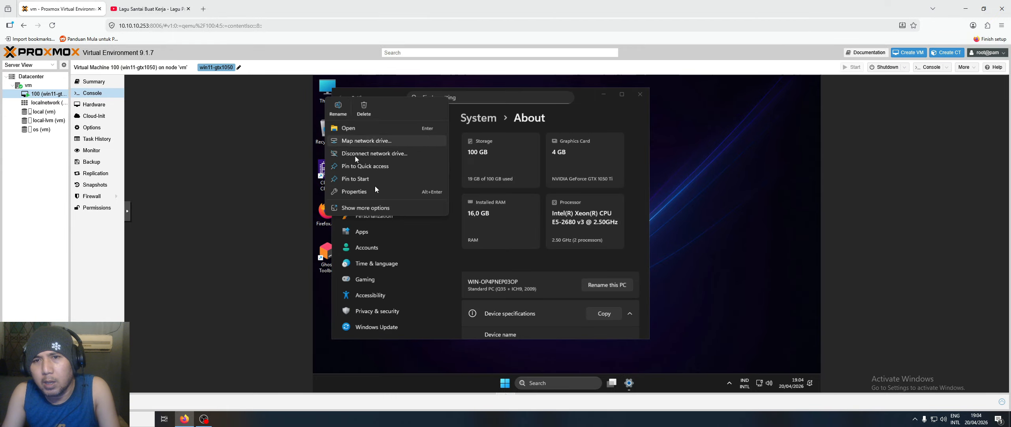
click(635, 97)
right_click(333, 90)
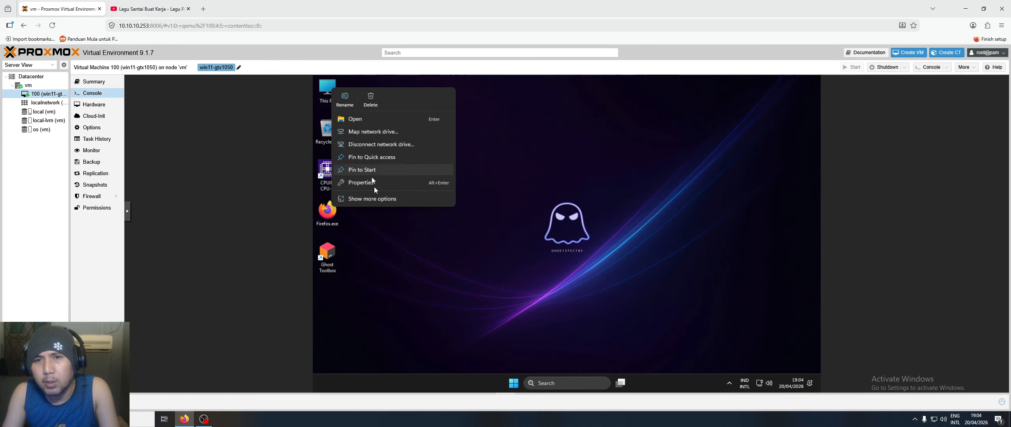
click(389, 178)
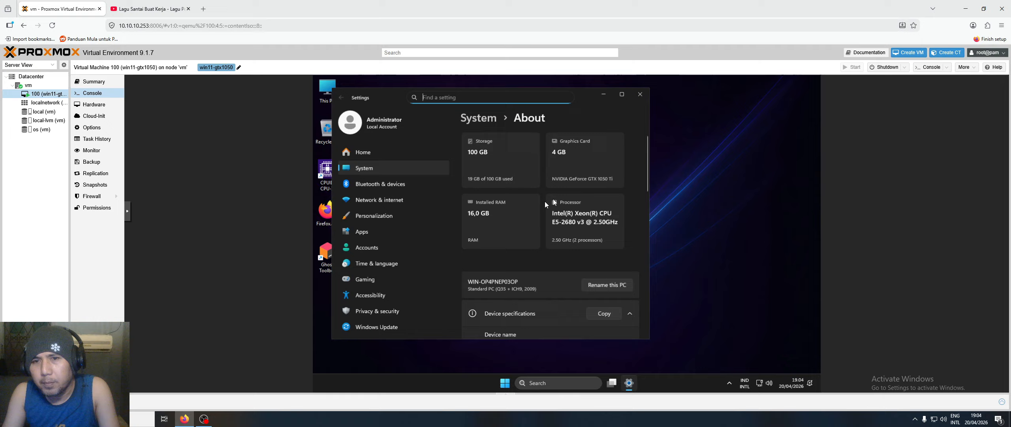
scroll(546, 204, down, 8)
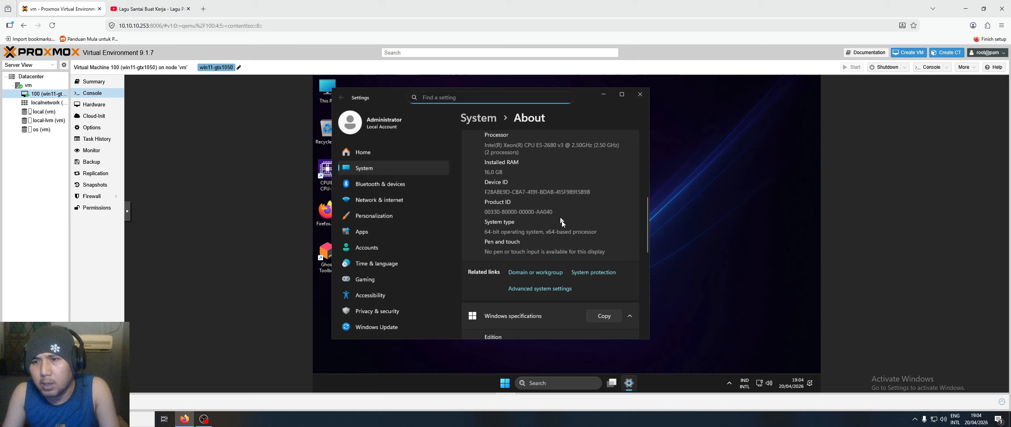
scroll(563, 223, down, 1)
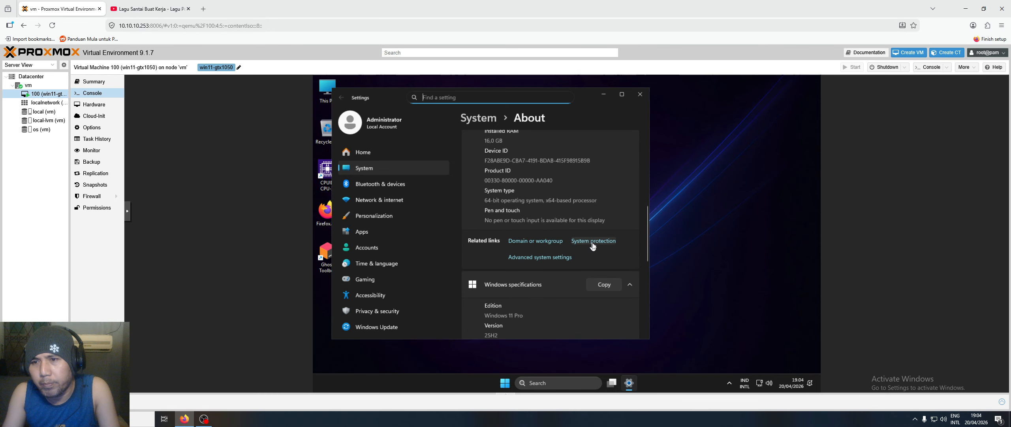
click(593, 241)
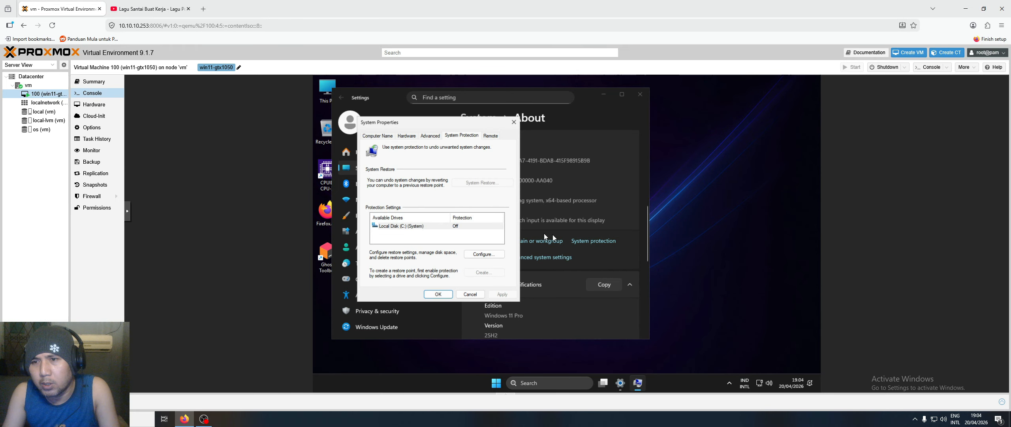
click(639, 95)
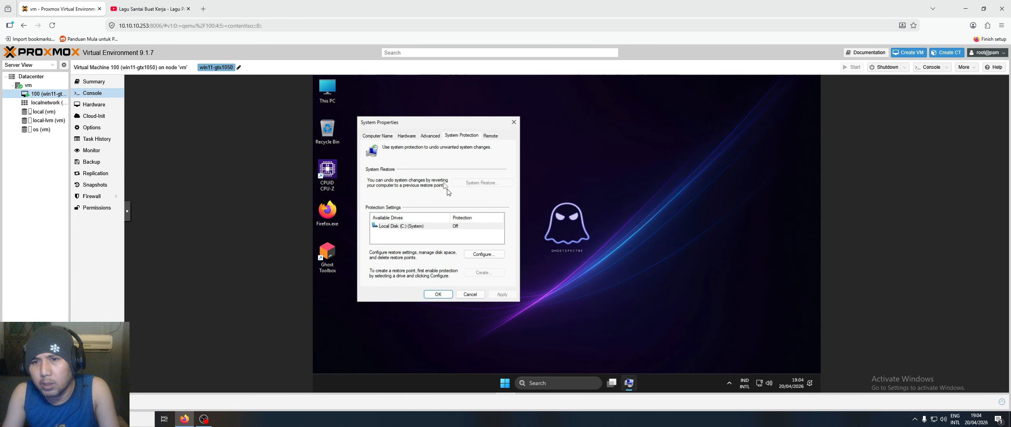
- Turn off system protection for drive C: and delete its existing restore points
click(427, 225)
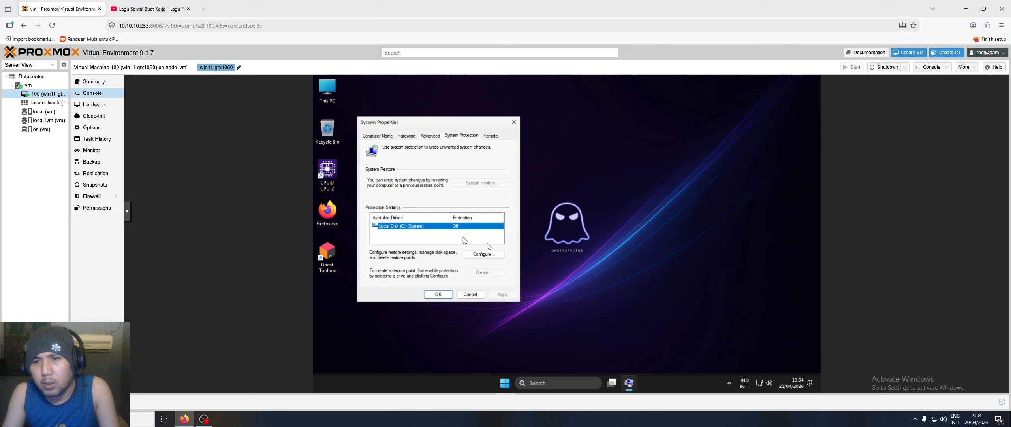
click(484, 253)
click(401, 192)
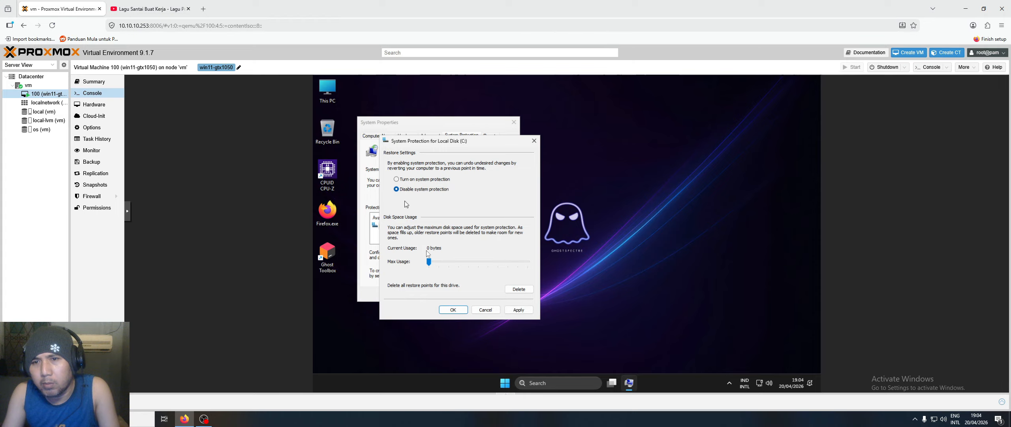
click(519, 310)
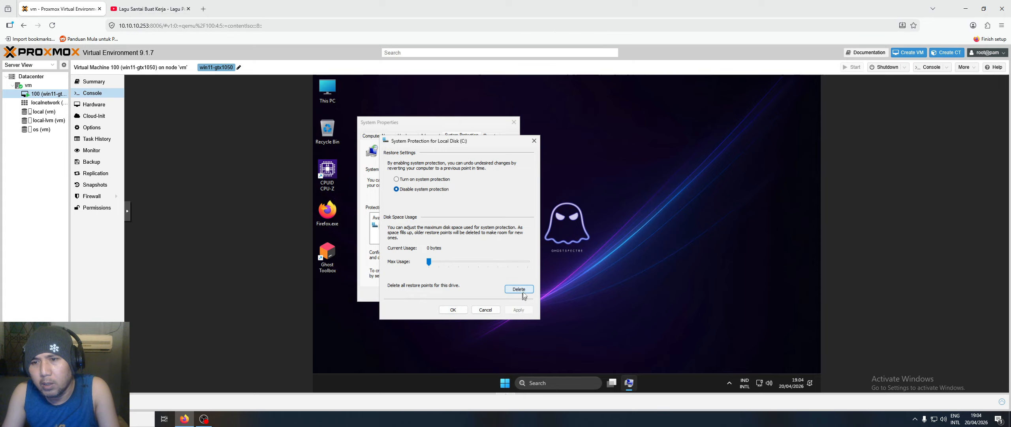
click(510, 244)
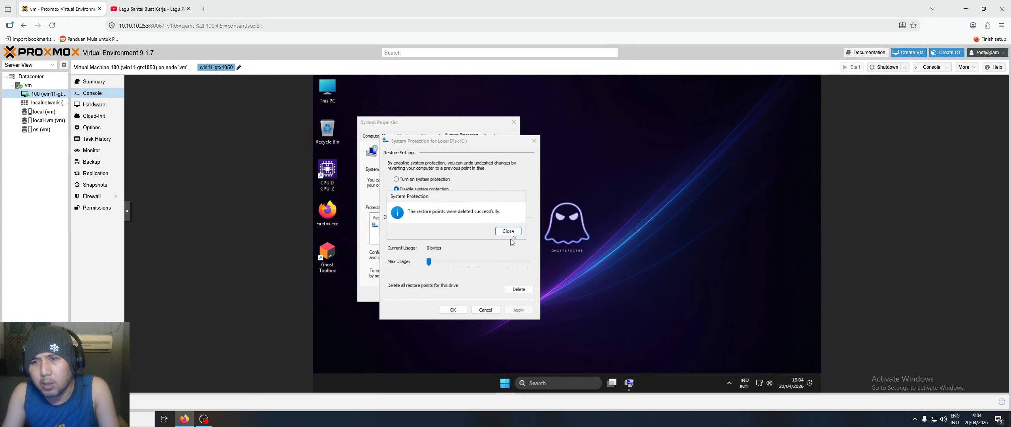
click(453, 309)
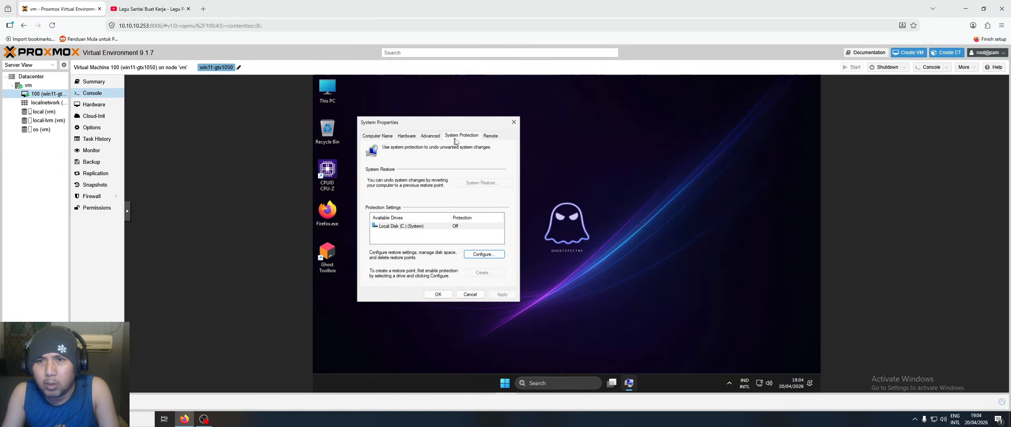
- Apply the custom visual effects in Performance Options and close it
click(418, 136)
click(435, 137)
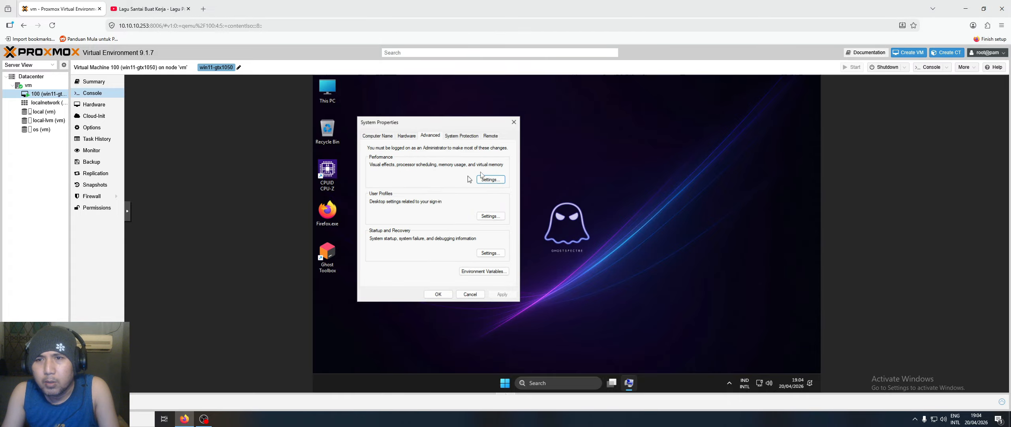
click(489, 180)
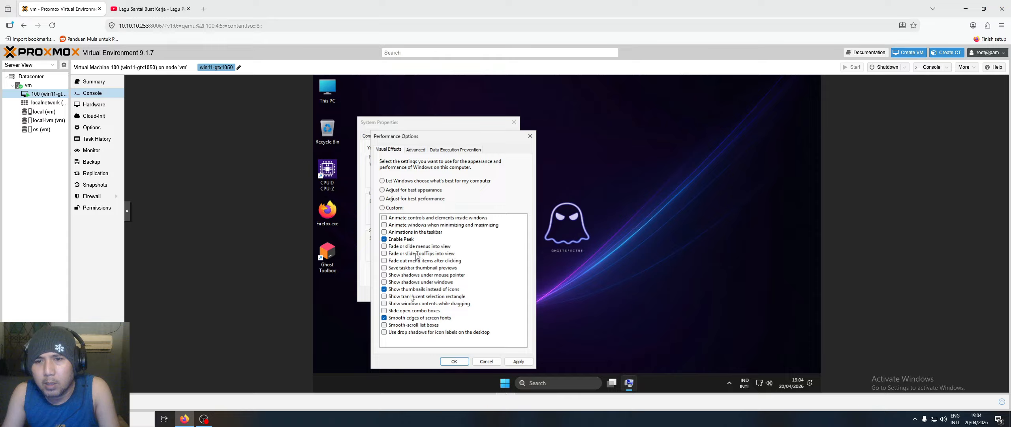
click(518, 361)
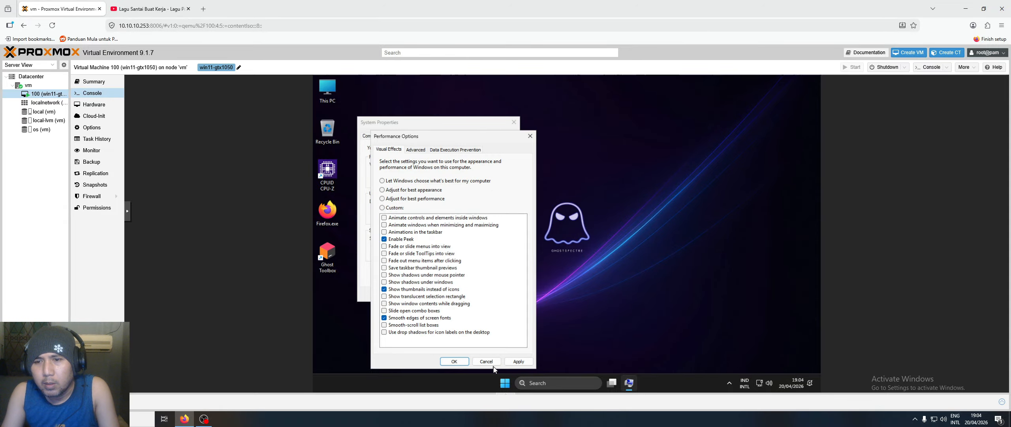
click(454, 361)
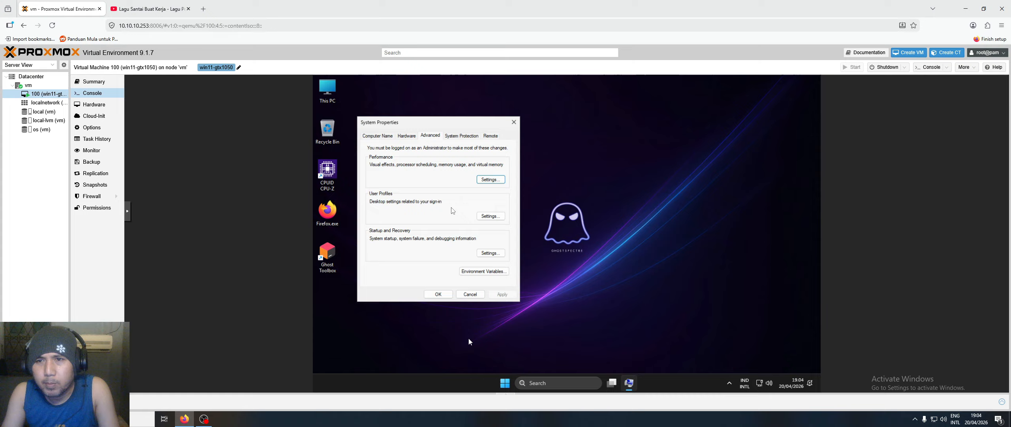
click(470, 136)
- On the Remote tab, allow remote connections with Network Level Authentication required
click(407, 137)
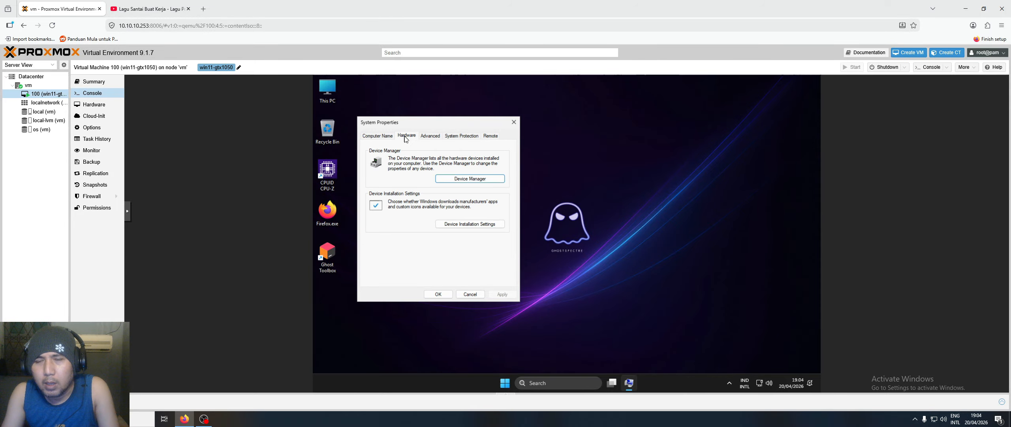
click(492, 138)
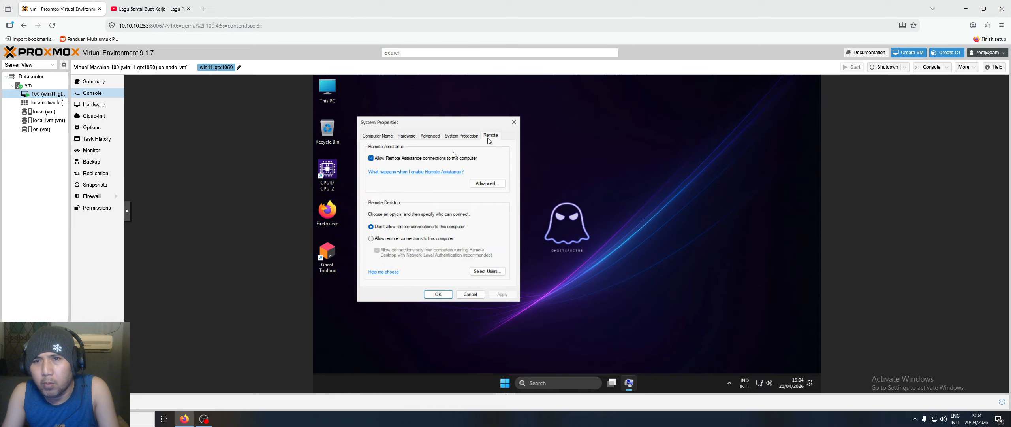
click(404, 238)
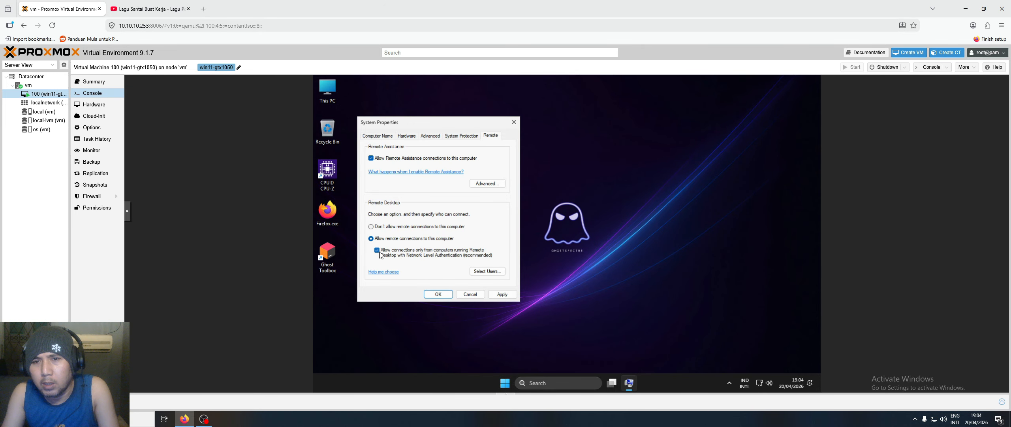
click(509, 380)
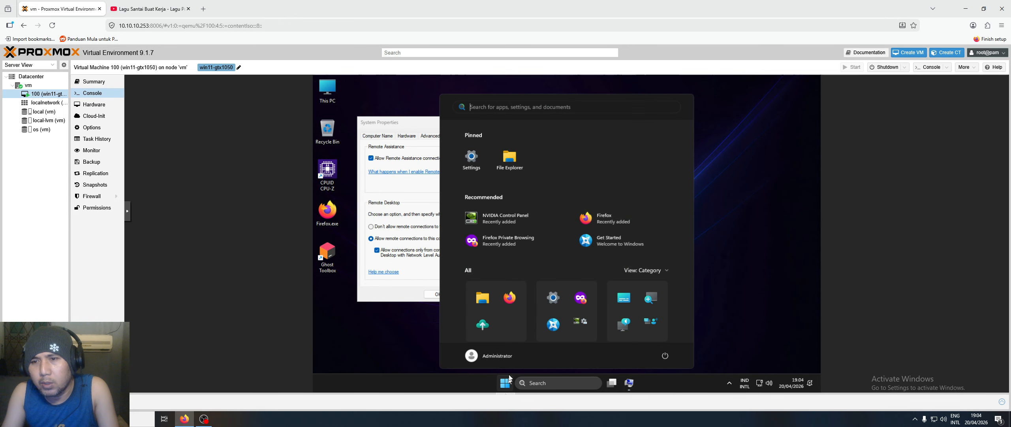
- In Control Panel's User Accounts, start creating a password for the Administrator account
click(534, 381)
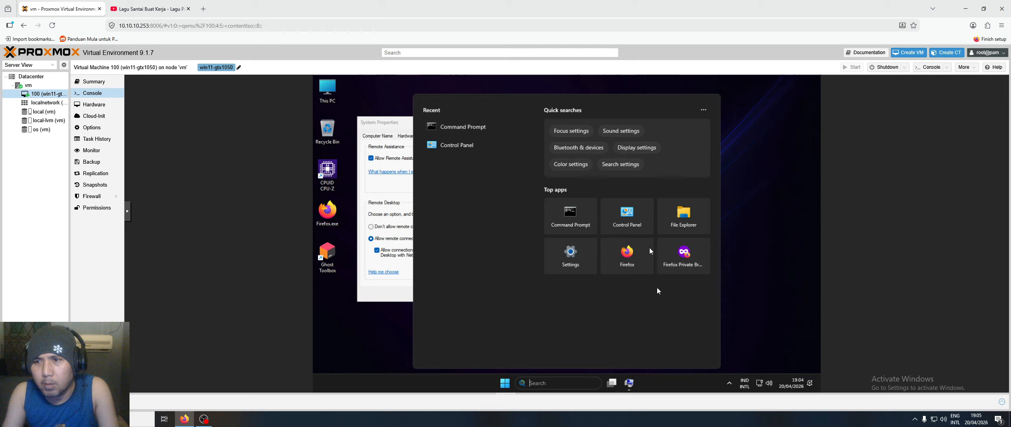
click(625, 218)
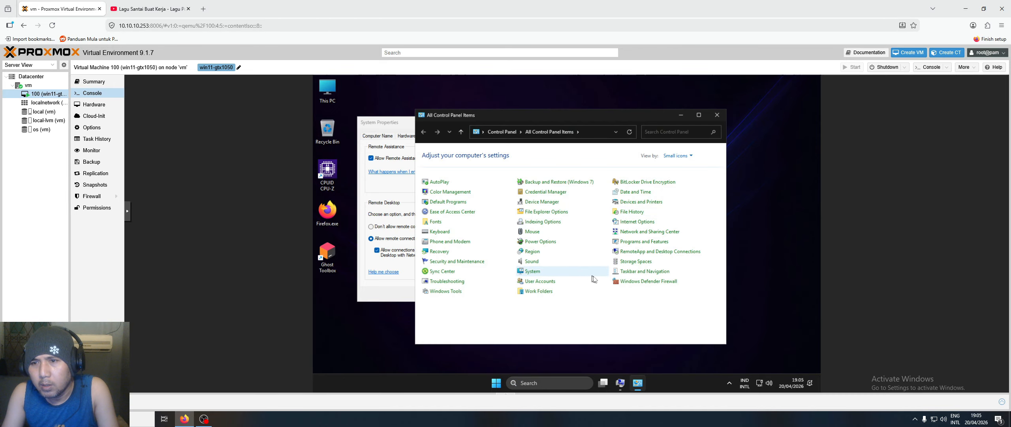
click(539, 281)
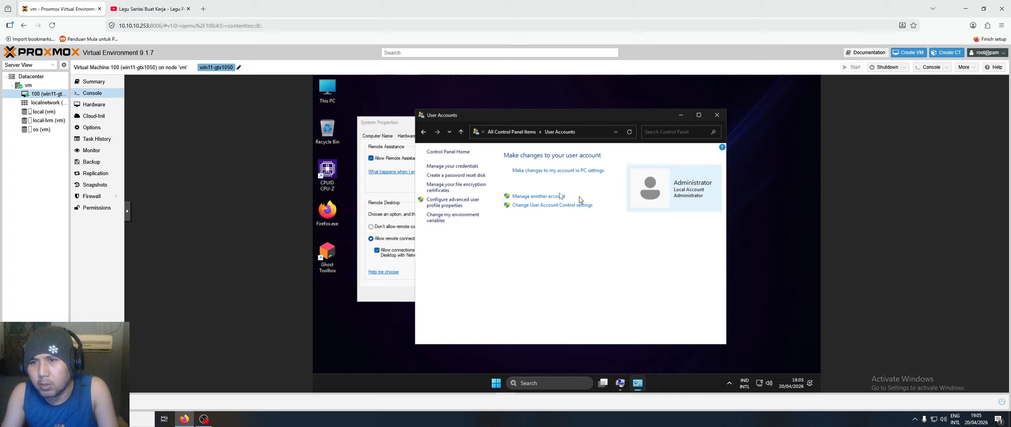
click(552, 200)
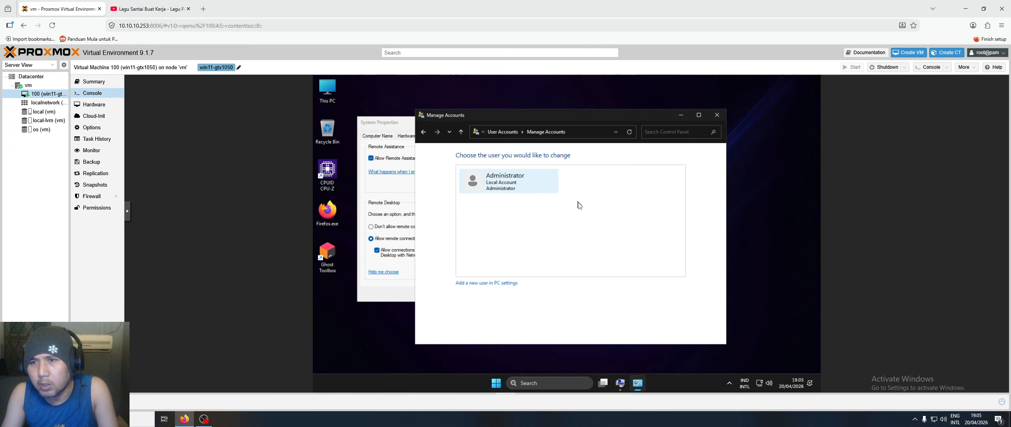
click(508, 180)
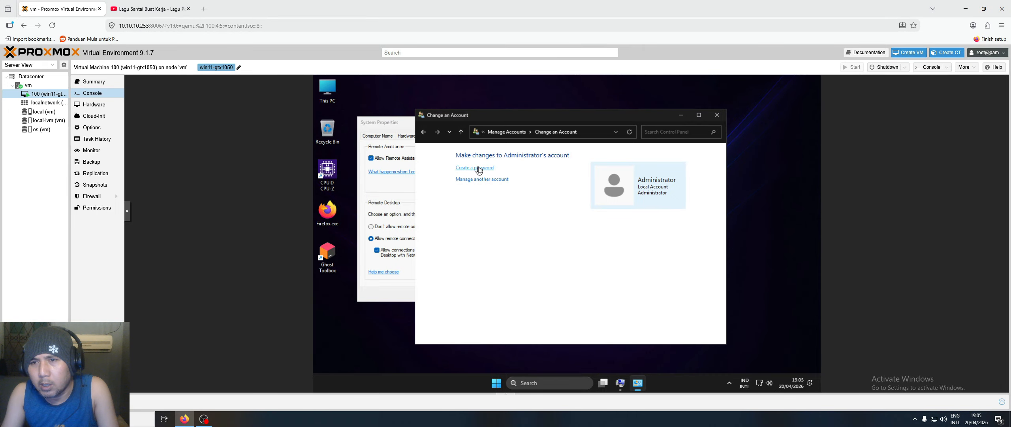
click(479, 169)
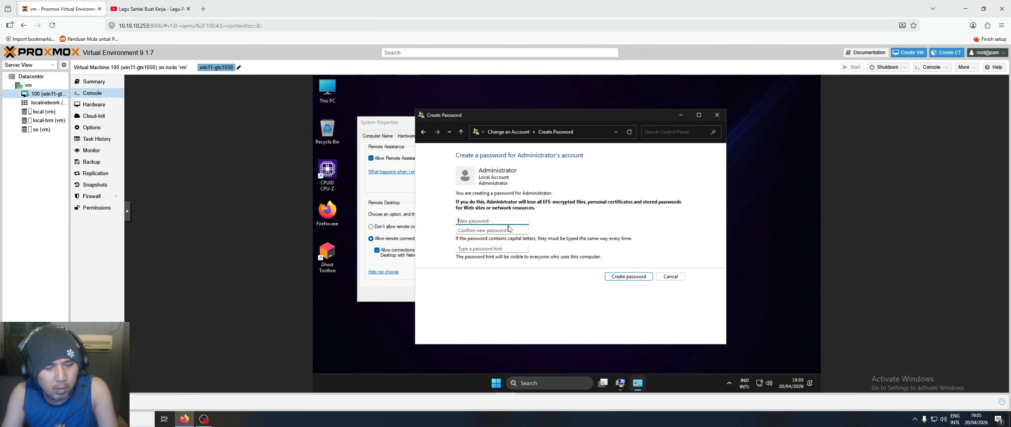
- Enter and confirm the new Administrator password, leave the hint empty, and create it
text(••••••)
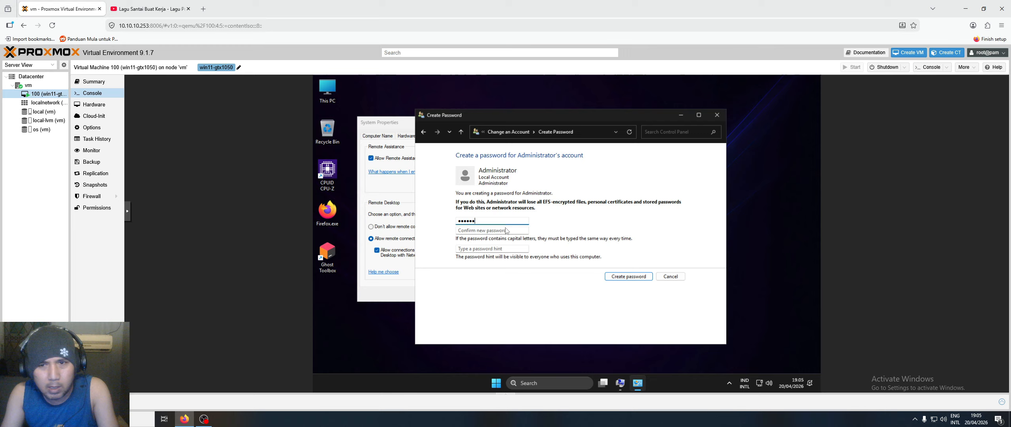
click(501, 229)
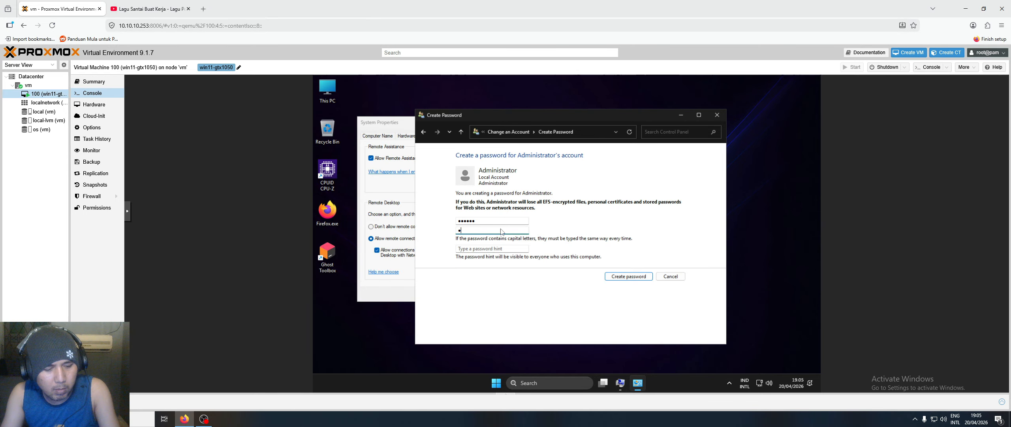
text(••••••)
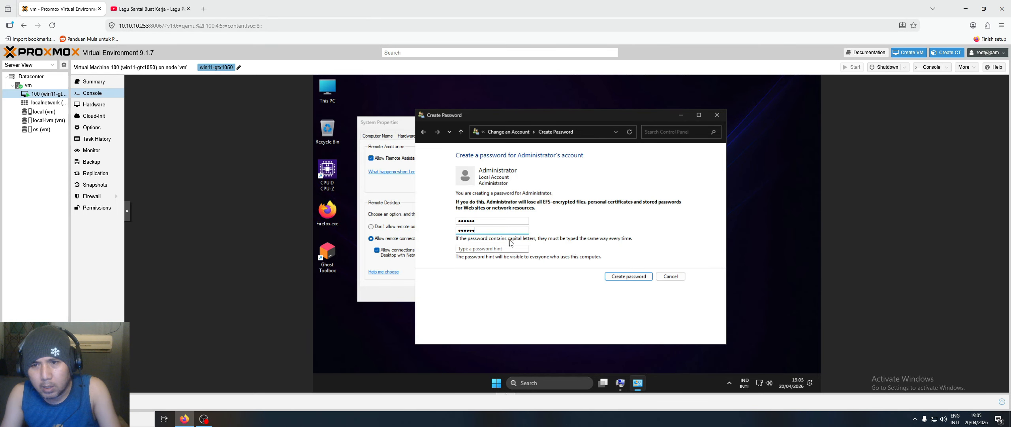
click(497, 249)
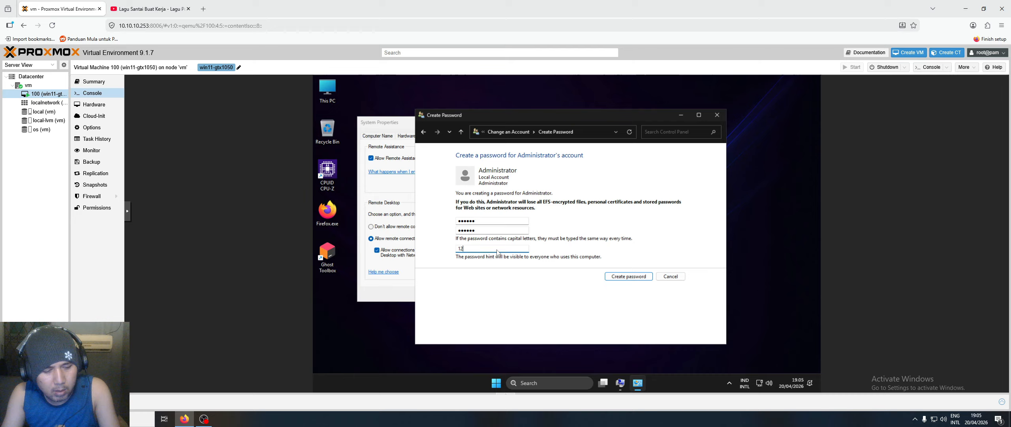
text(123456)
key(BackSpace)
key(BackSpace)
key(BackSpace)
key(BackSpace)
key(BackSpace)
key(BackSpace)
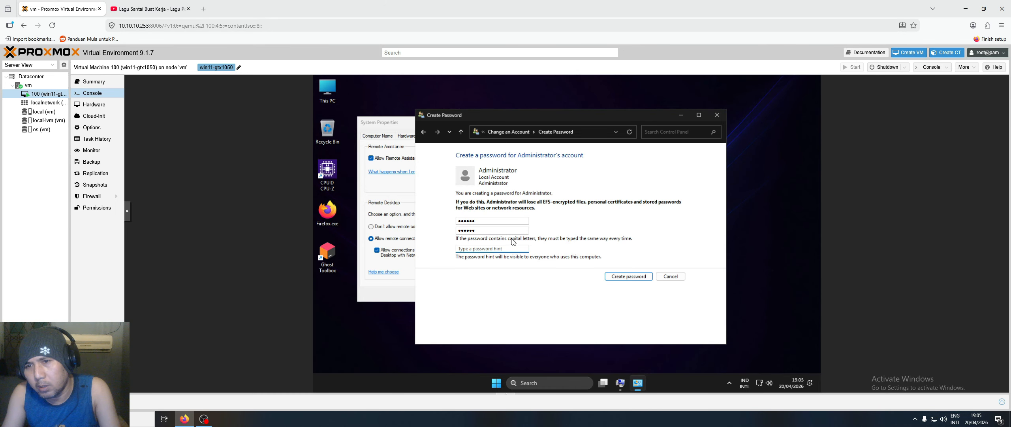
click(613, 276)
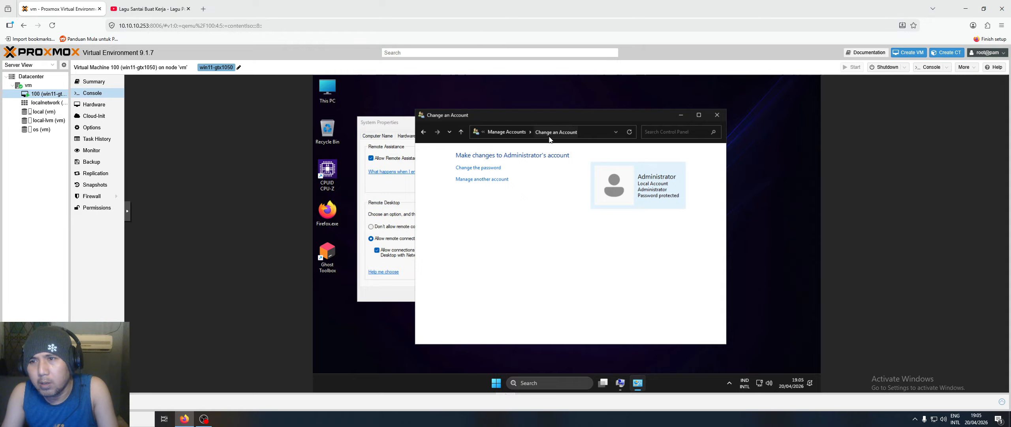
- Add Administrator to Remote Desktop Users and save the System Properties remote settings
click(717, 114)
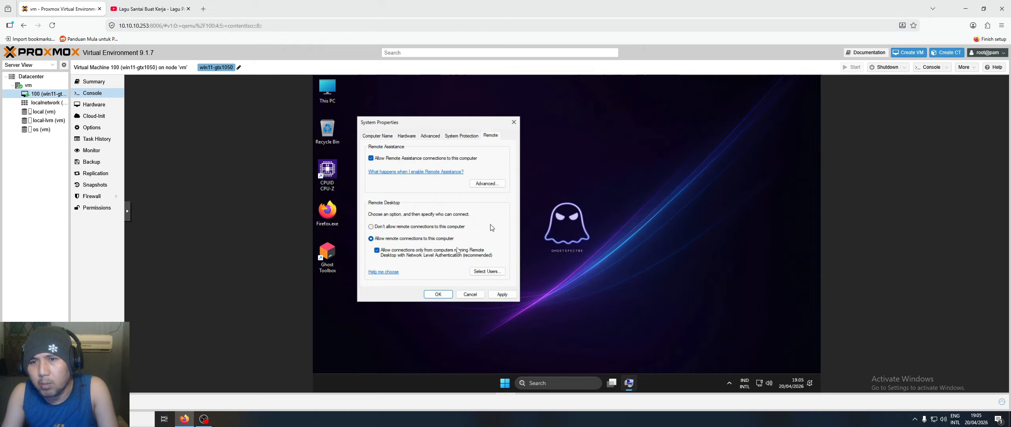
click(486, 273)
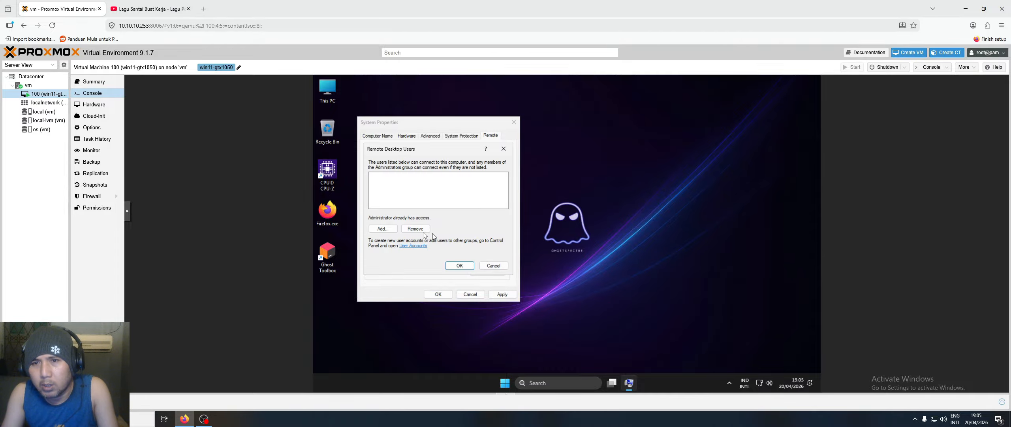
click(382, 229)
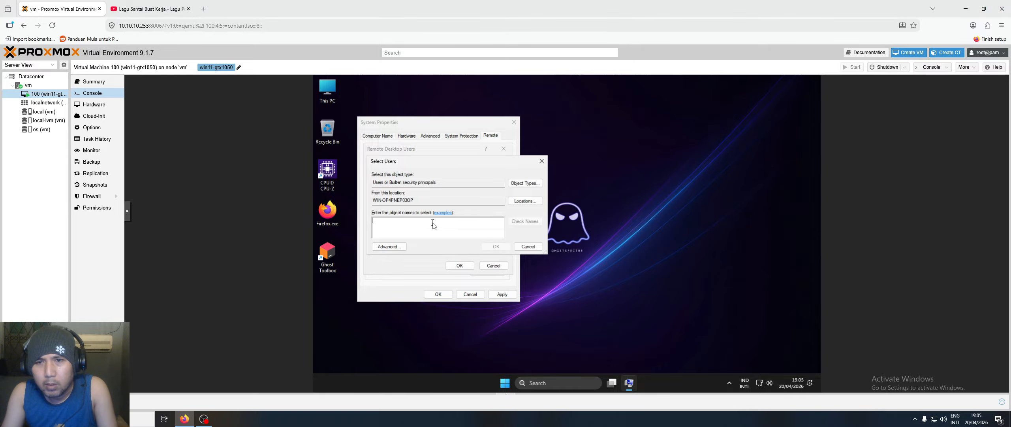
text(Administrator)
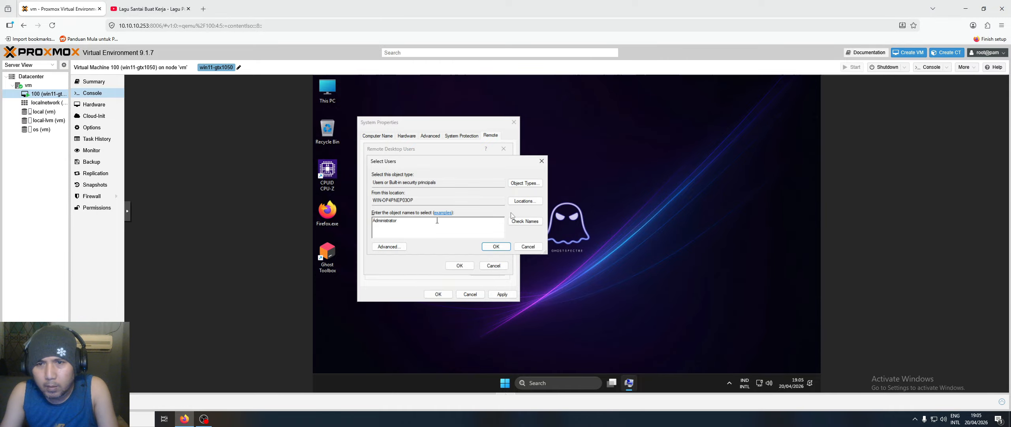
click(520, 224)
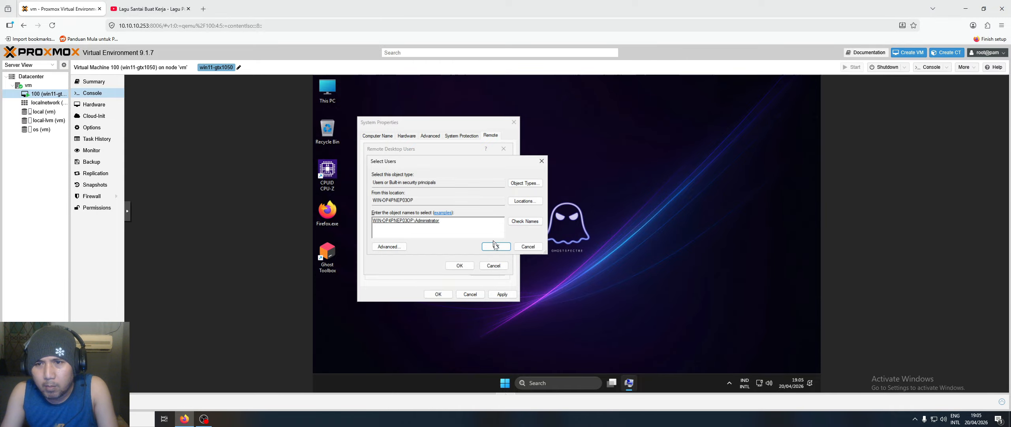
click(497, 246)
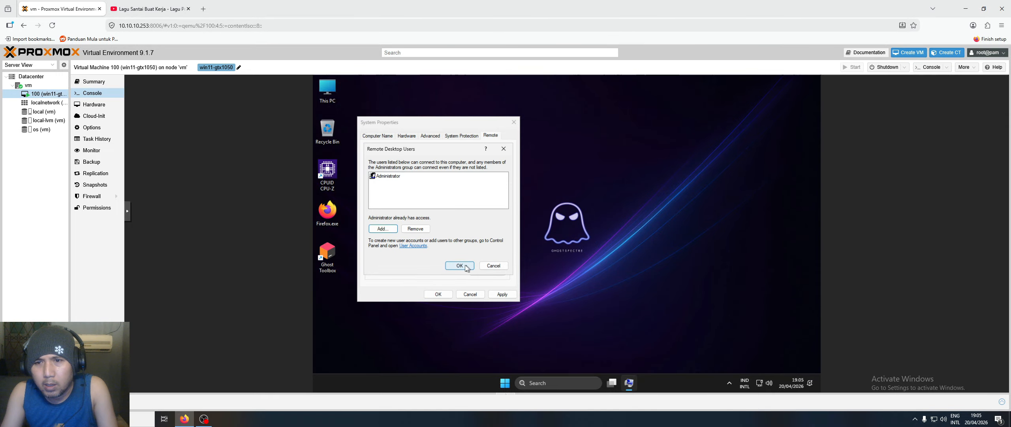
click(466, 267)
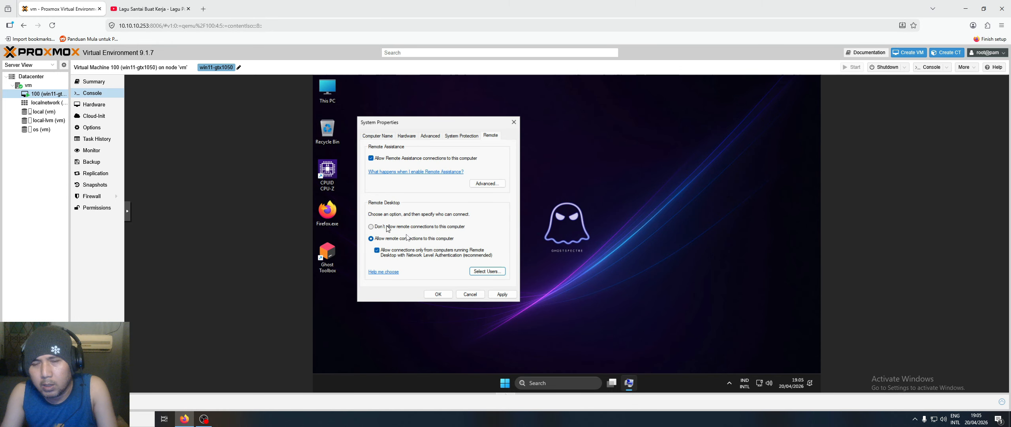
click(439, 294)
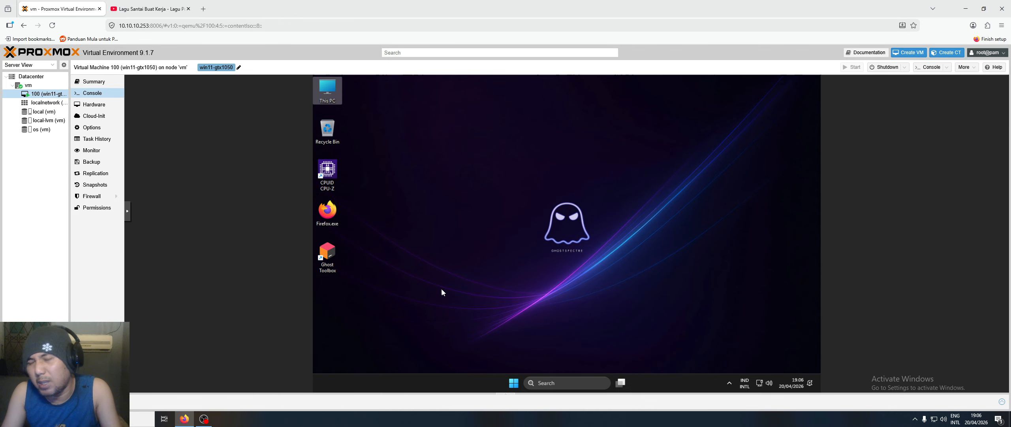
- Shut down Windows 11 from the Start power menu and view VM 100's Hardware list
click(513, 384)
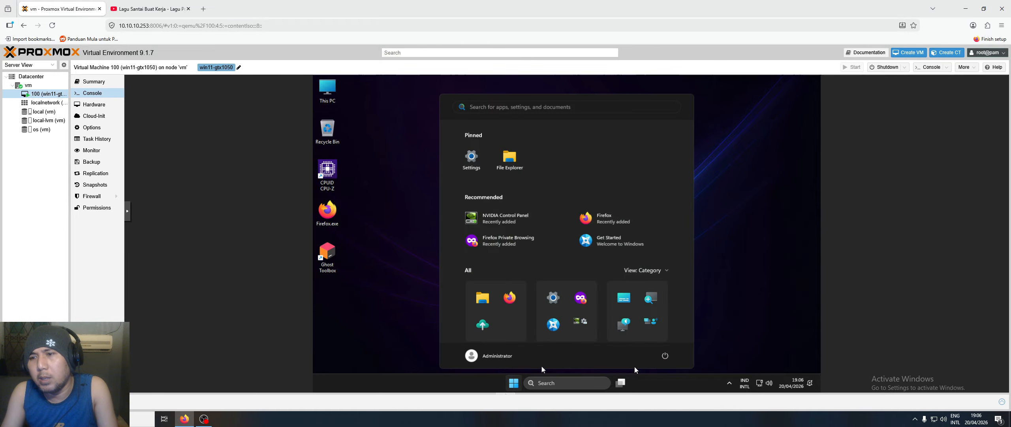
click(669, 359)
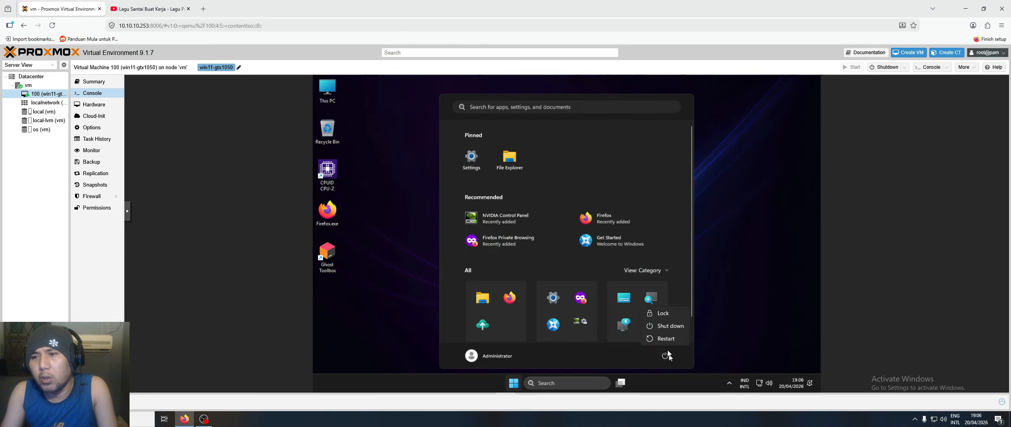
click(670, 326)
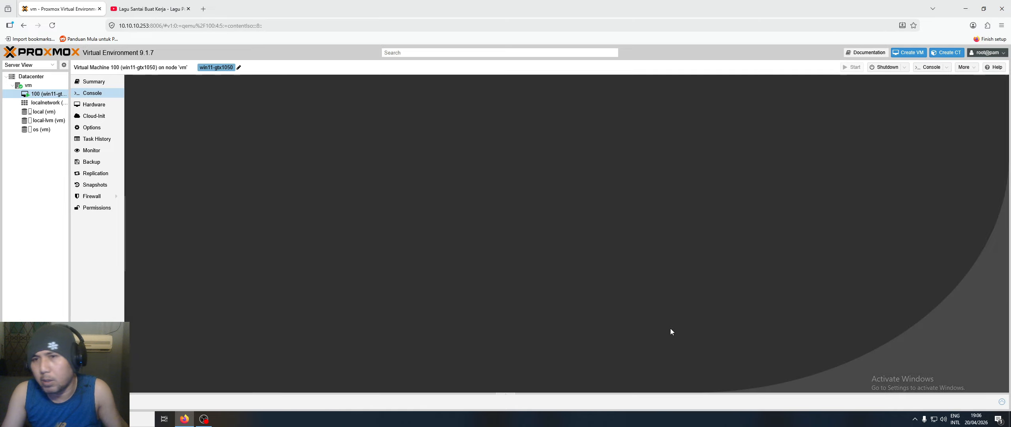
click(89, 105)
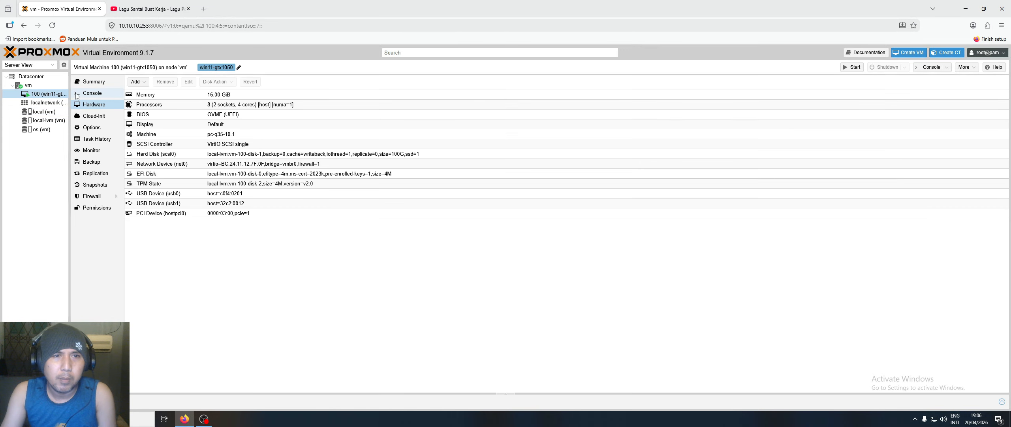
drag(68, 93, 96, 93)
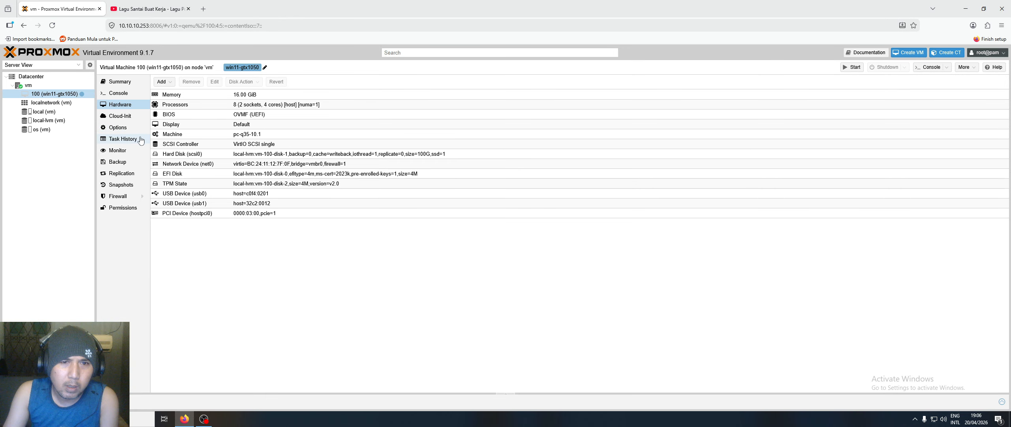
- Enable Primary GPU on PCI Device hostpci0, giving 0000:03:00,pcie=1,x-vga=1
click(188, 213)
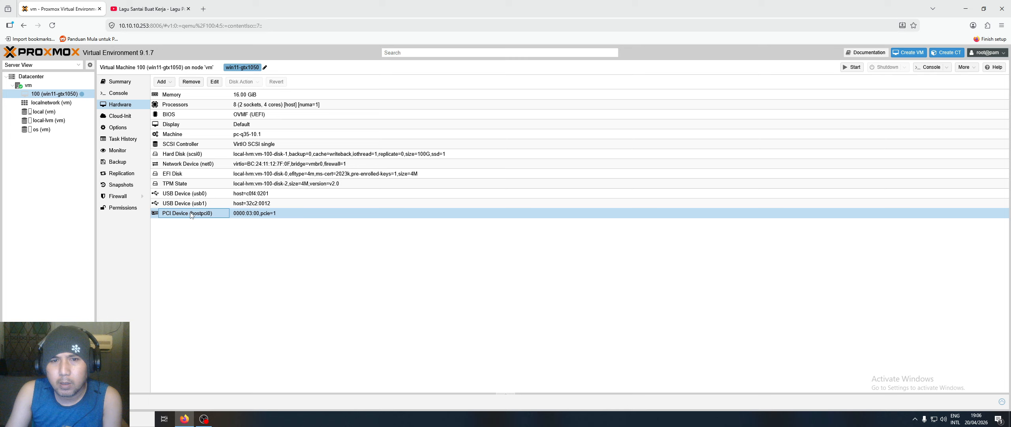
double_click(191, 212)
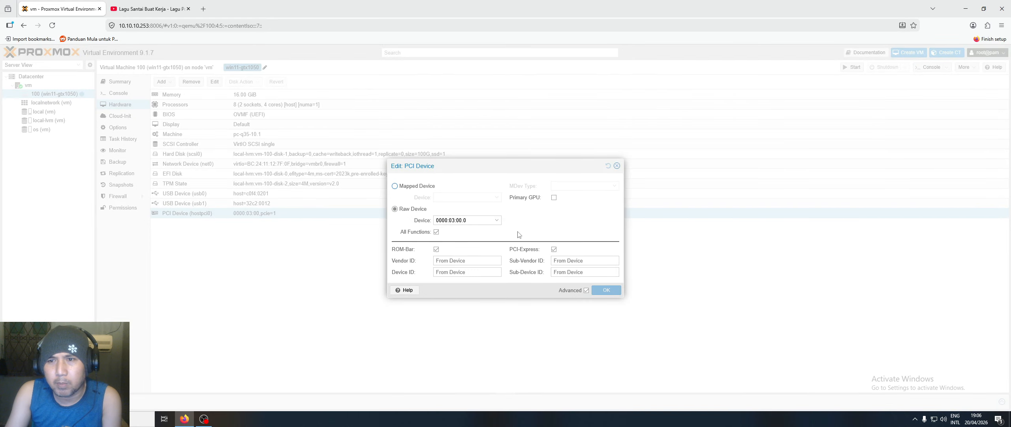
key(Escape)
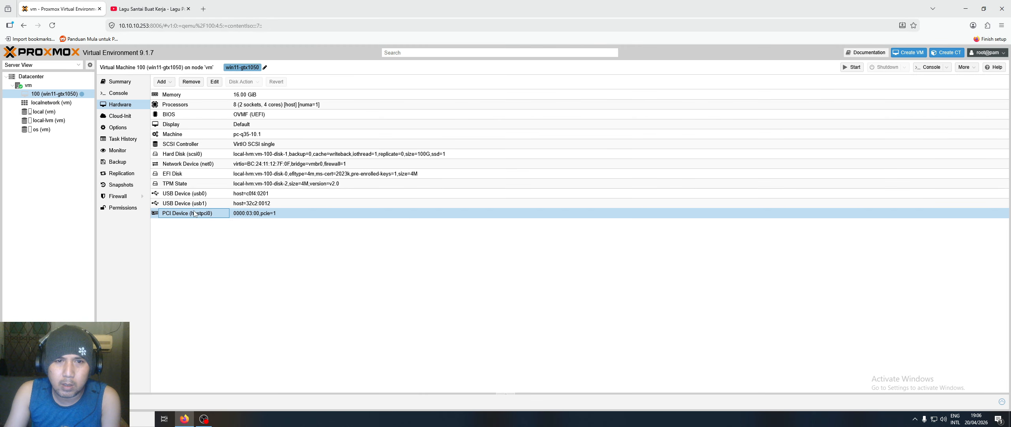
click(214, 82)
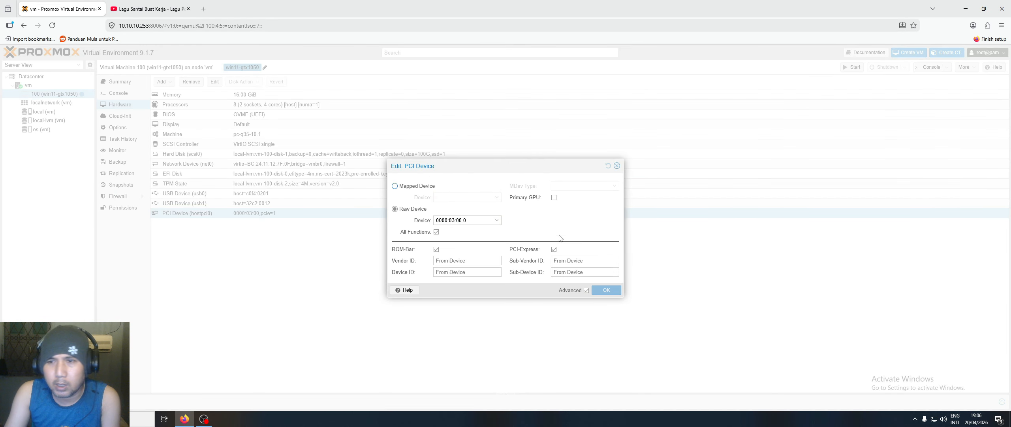
click(554, 198)
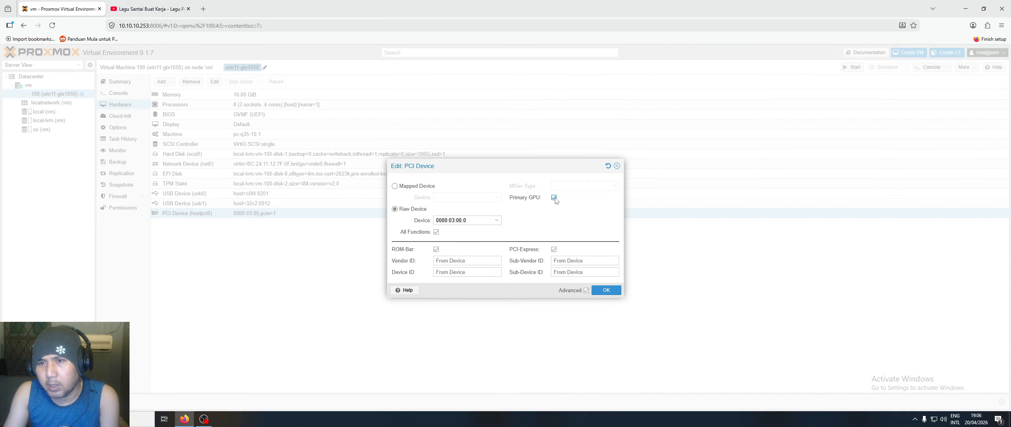
click(608, 292)
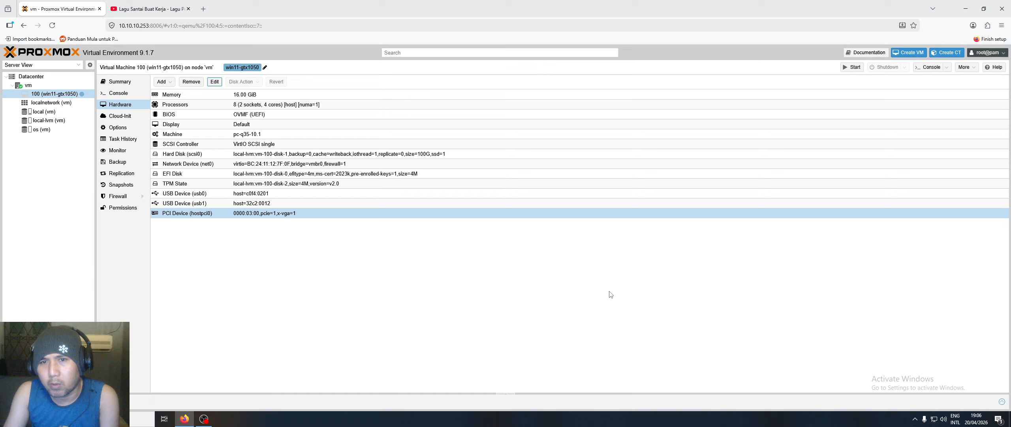
- Boot VM 100 with Start Now from its Console, then minimize Firefox
click(119, 94)
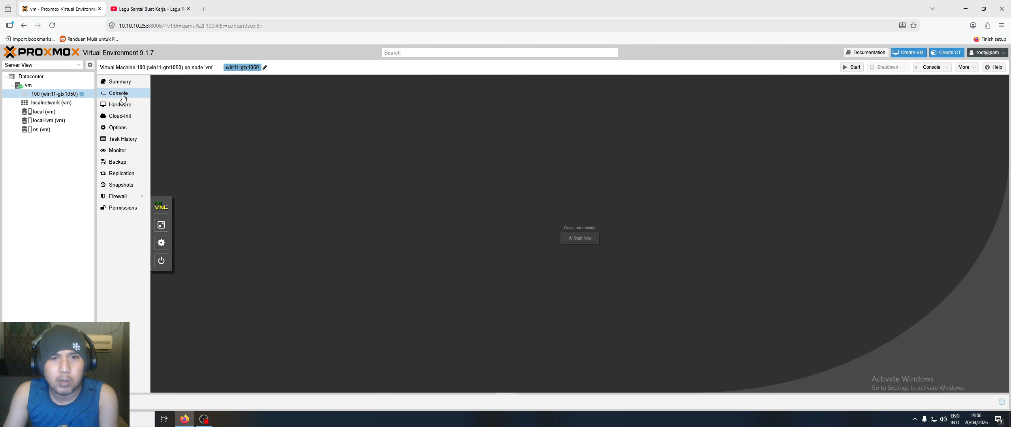
click(554, 242)
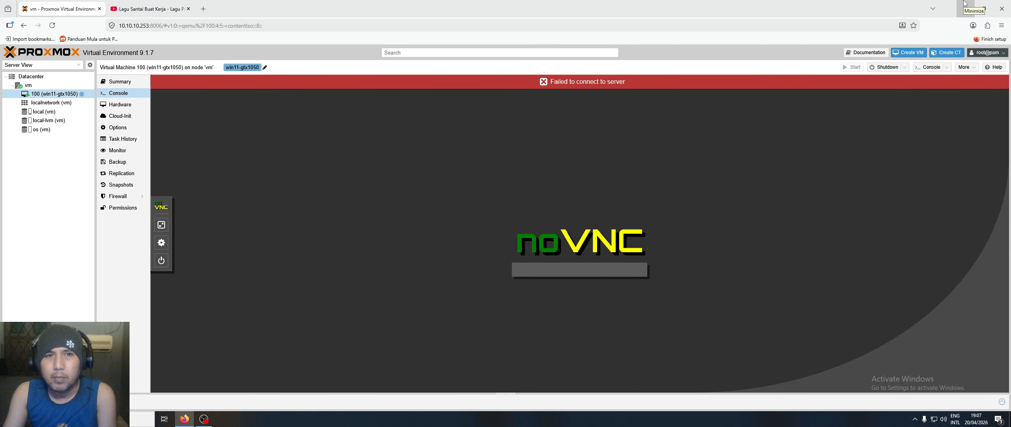
click(963, 4)
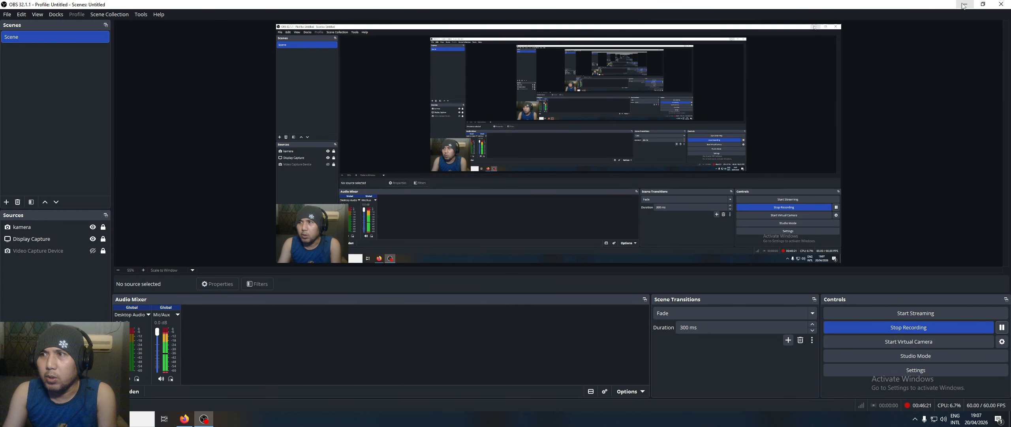
- Find 'rdp', run Remote Desktop Connection as administrator and enter 10.10.10.2
click(971, 2)
click(95, 419)
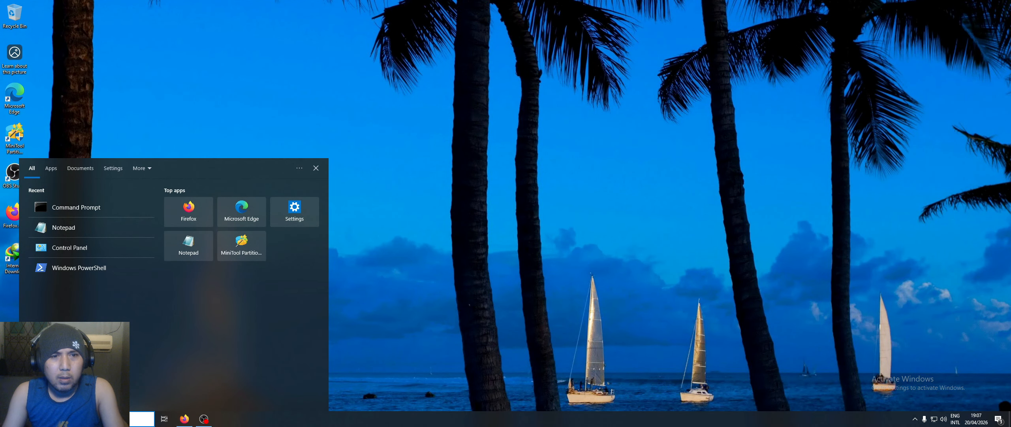
text(rd)
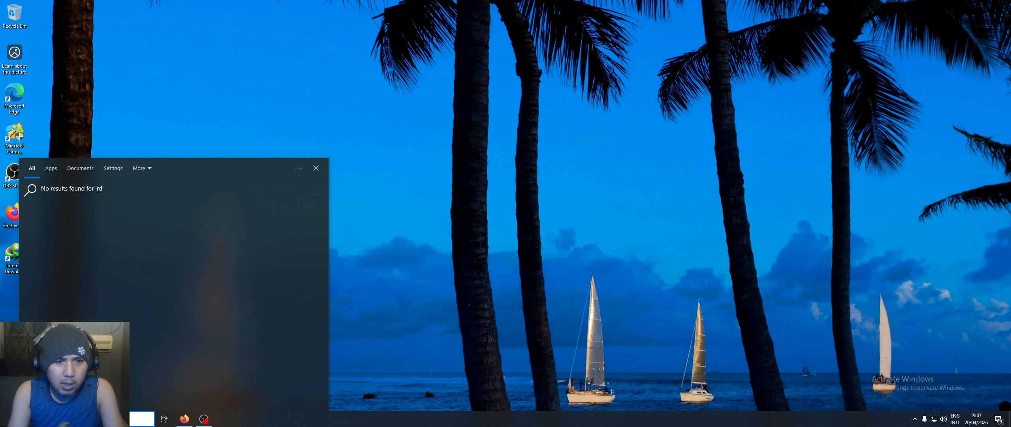
text(p)
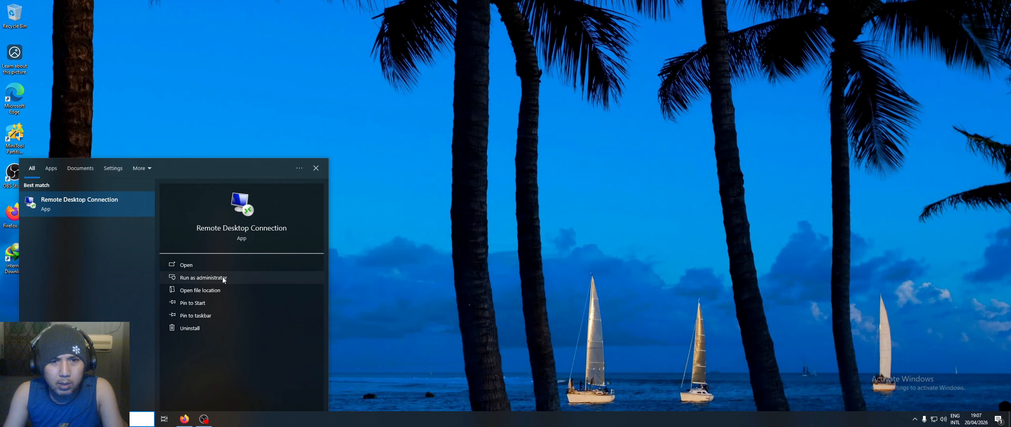
click(223, 277)
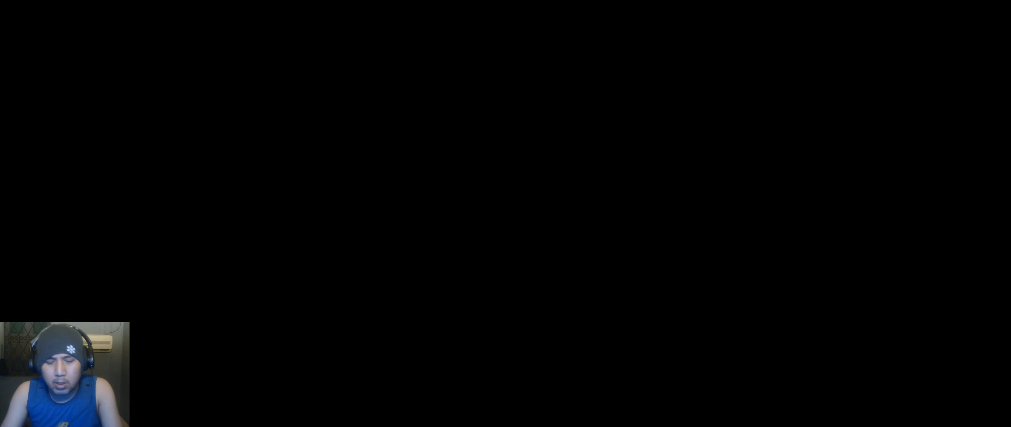
text(10.10.10.2)
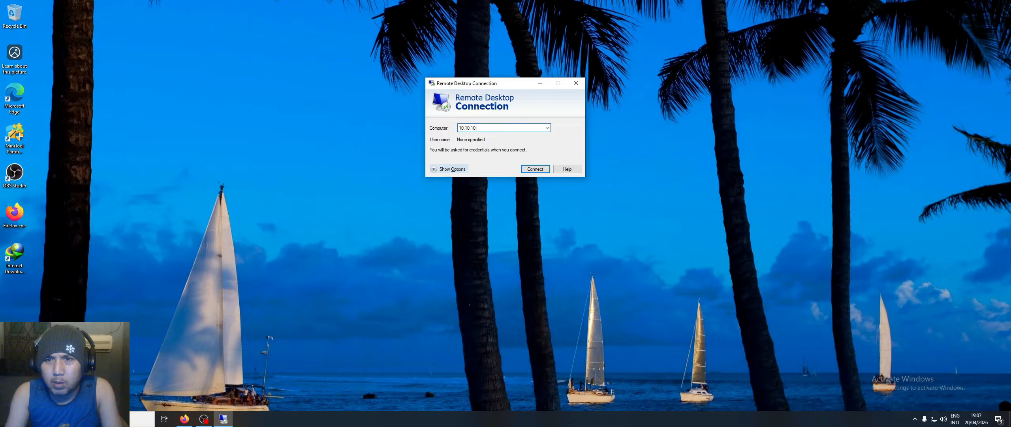
- Log in to 10.10.10.2 as Administrator with the account password and accept the certificate warning
click(534, 170)
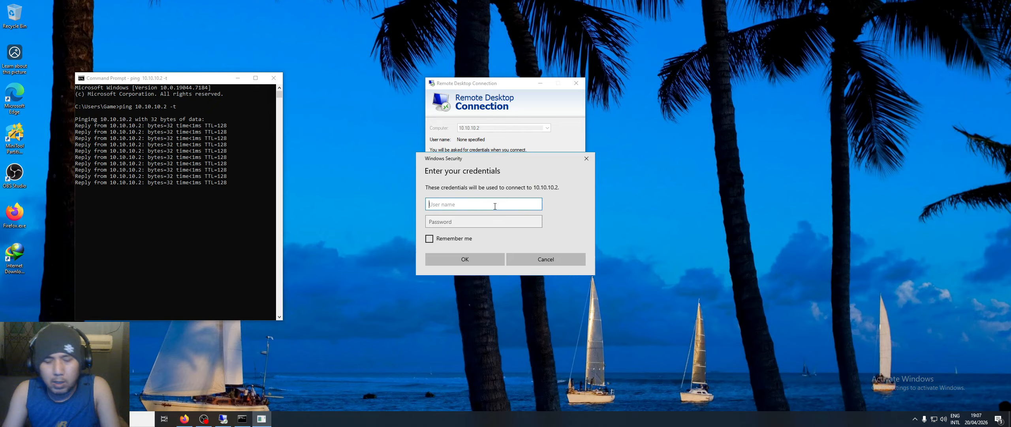
text(Admin)
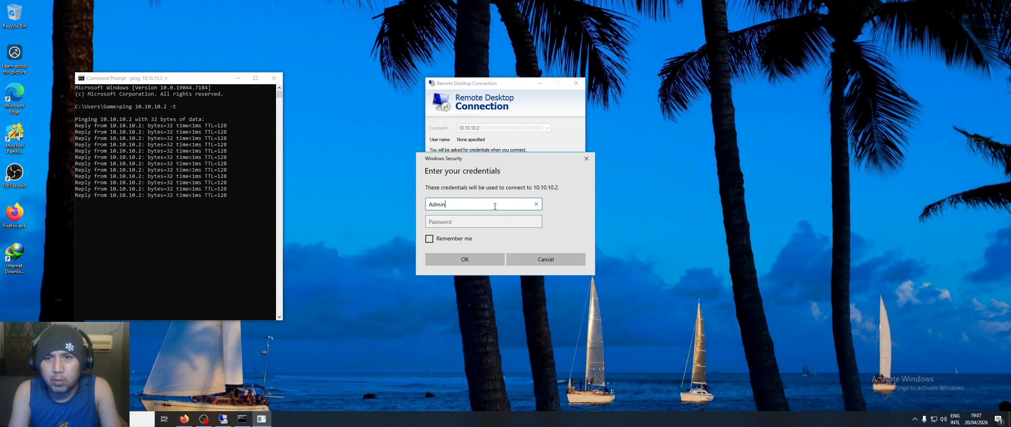
text(istrator)
key(Tab)
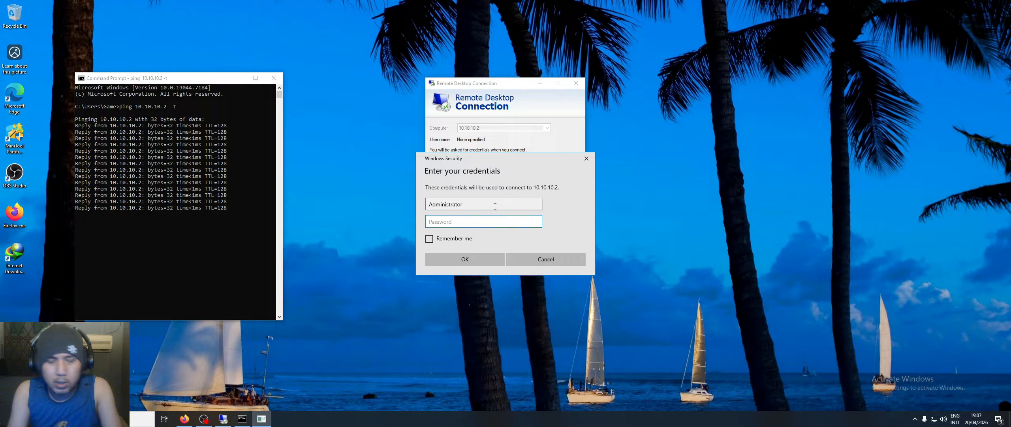
text(••••••)
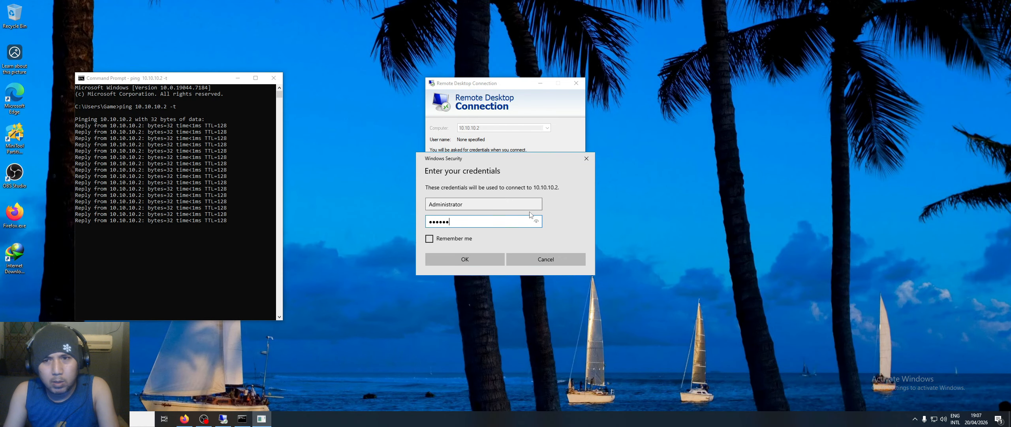
click(271, 79)
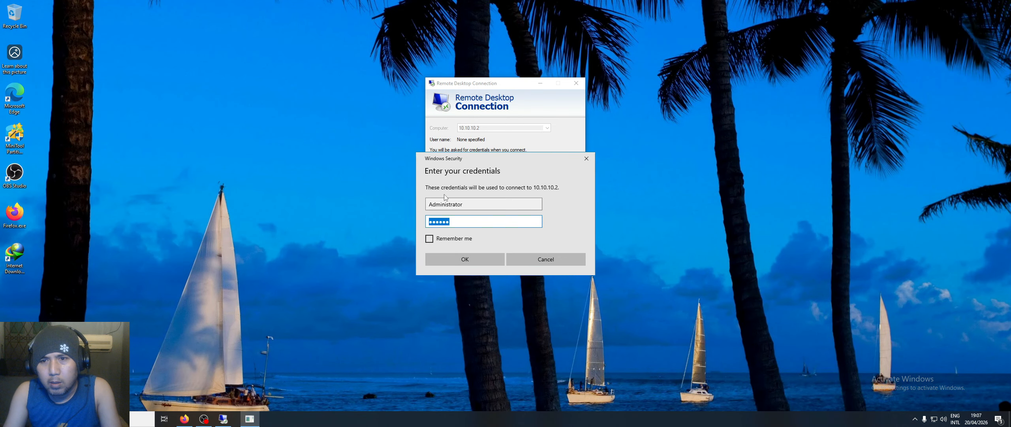
click(469, 258)
click(529, 196)
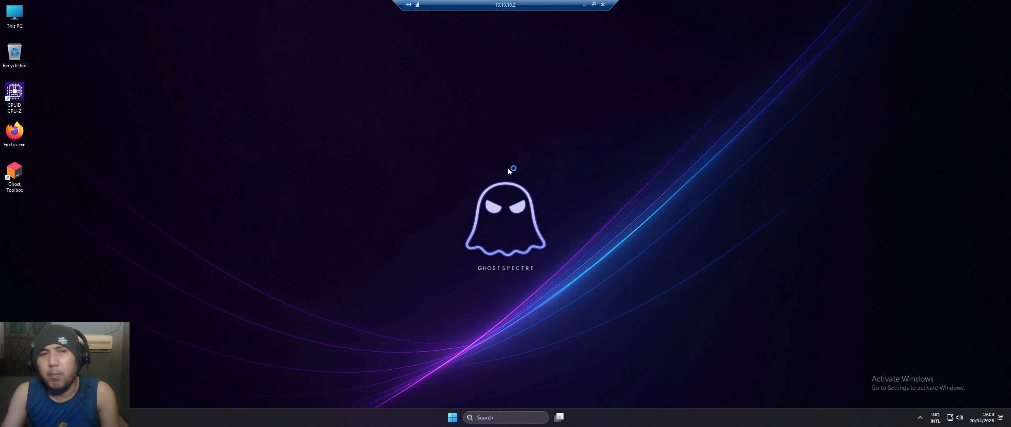
- Check Task Manager's Performance page for GPU 0 as the NVIDIA GeForce GTX 1050 Ti, then close it
right_click(368, 423)
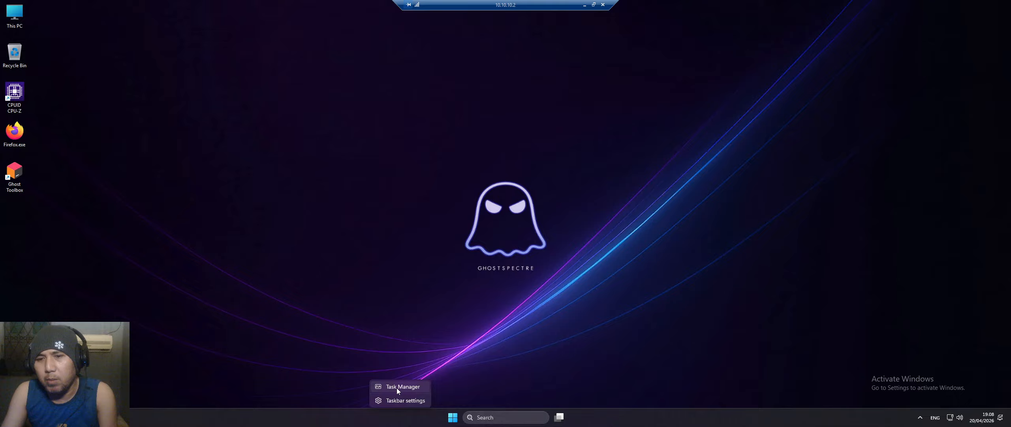
click(397, 387)
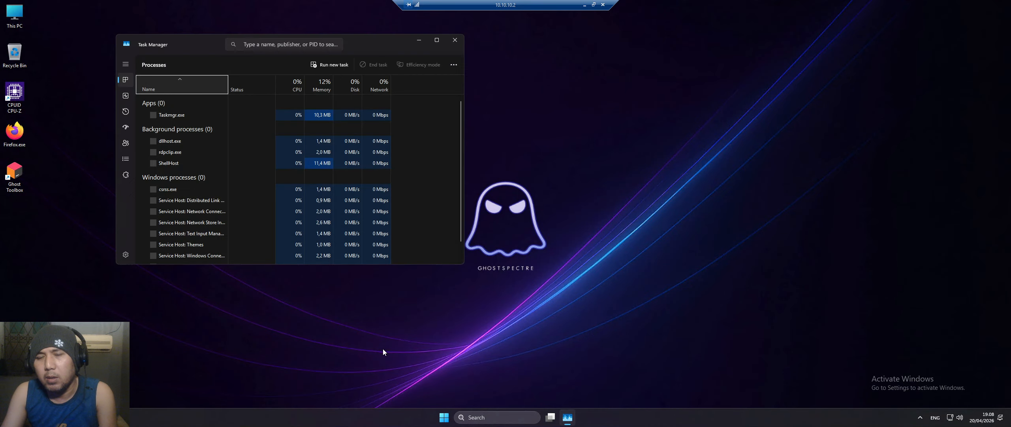
click(126, 96)
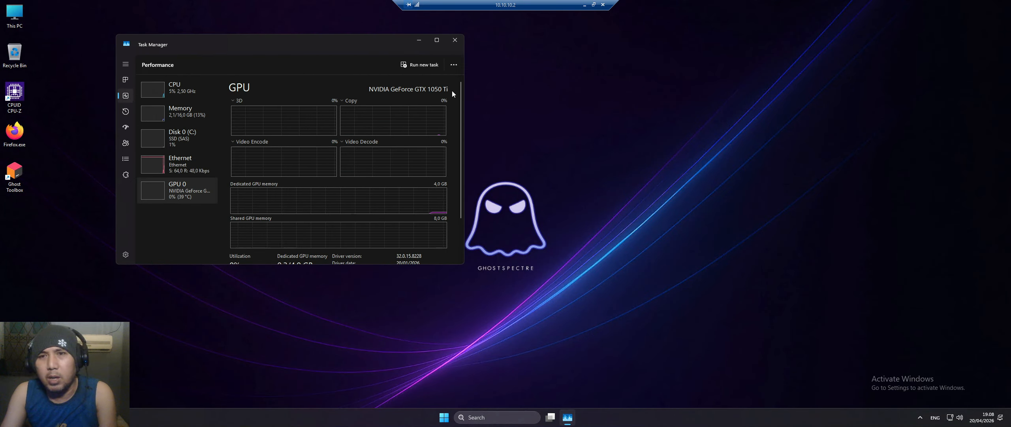
scroll(341, 134, down, 1)
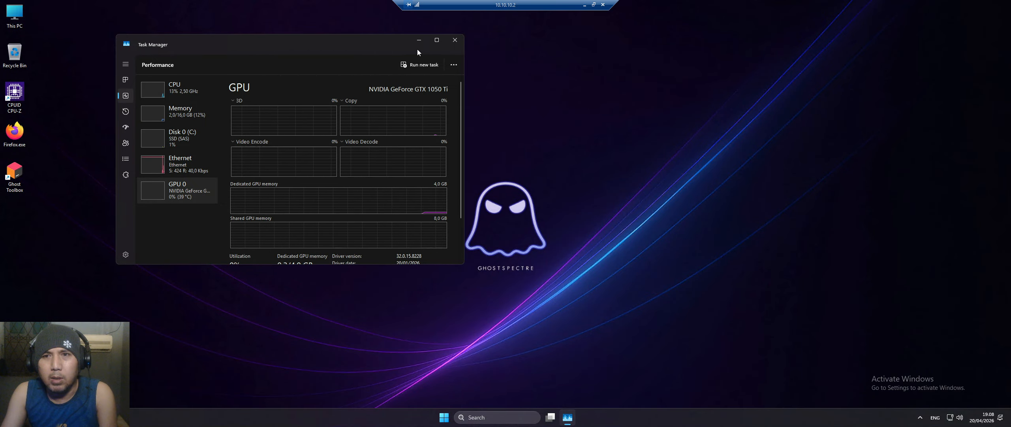
click(455, 39)
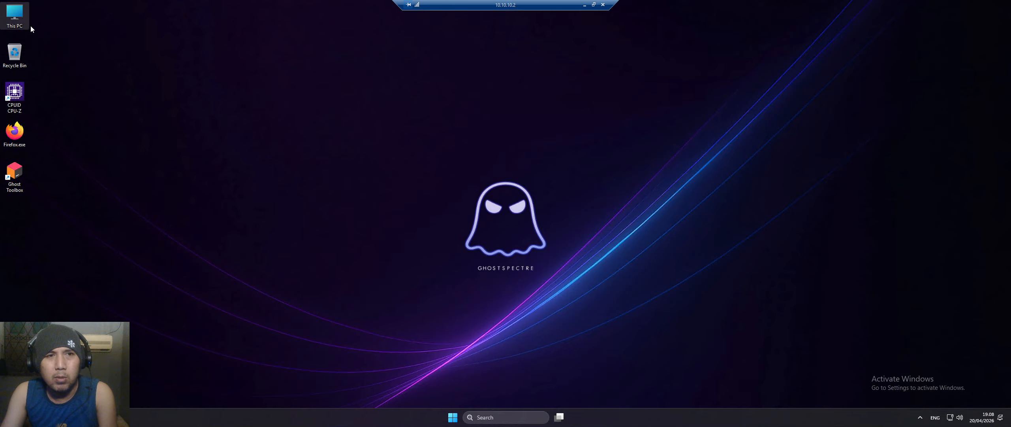
- Open Computer Management from This PC's Manage option and move its window aside
right_click(17, 22)
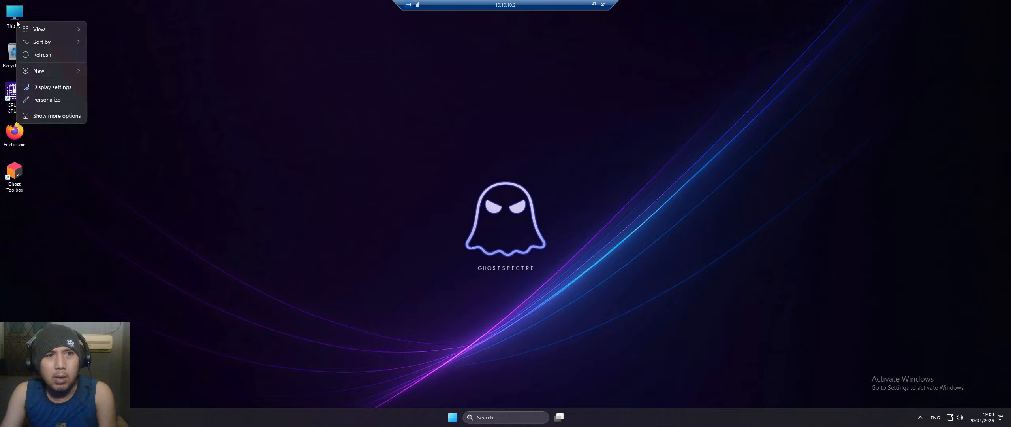
click(14, 11)
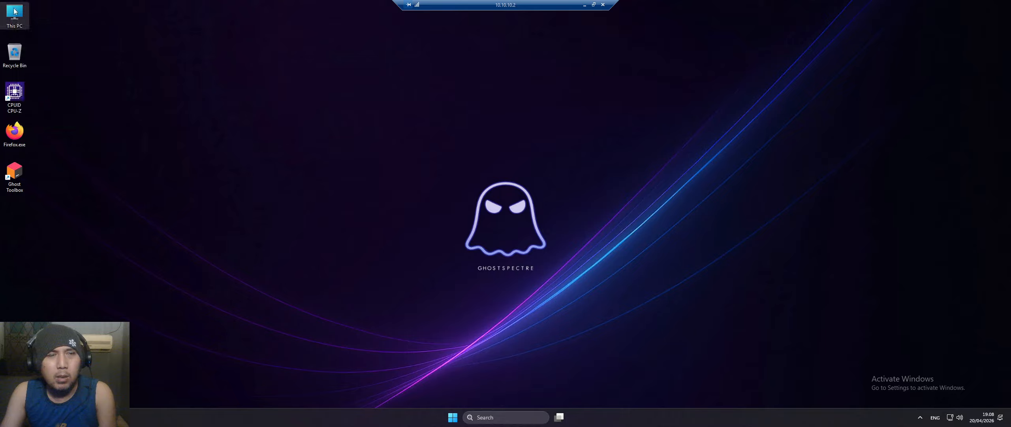
right_click(15, 11)
click(93, 117)
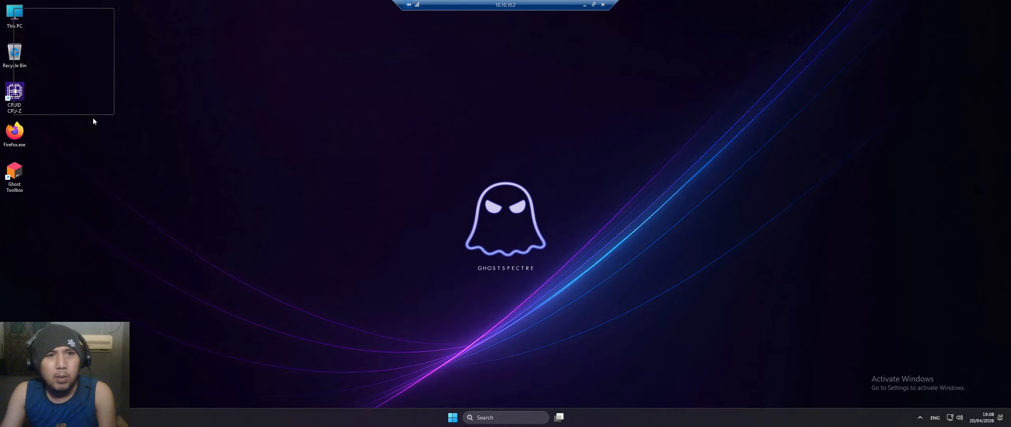
click(55, 37)
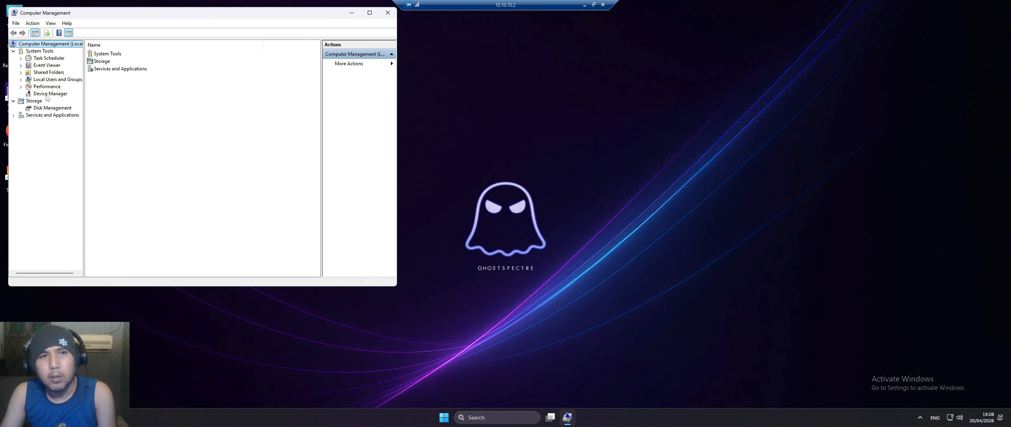
drag(137, 15, 216, 54)
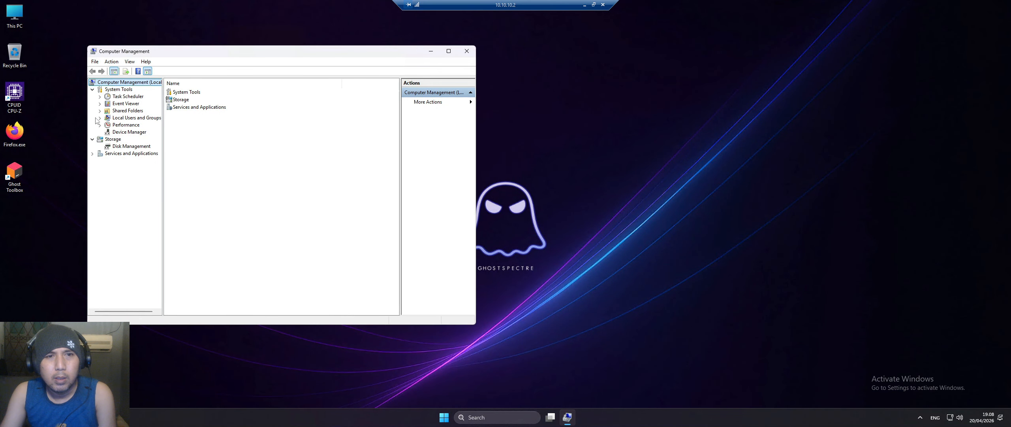
- In Device Manager, expand Display adapters and compare the NVIDIA GeForce GTX 1050 Ti with the Microsoft Remote Display Adapter
click(127, 132)
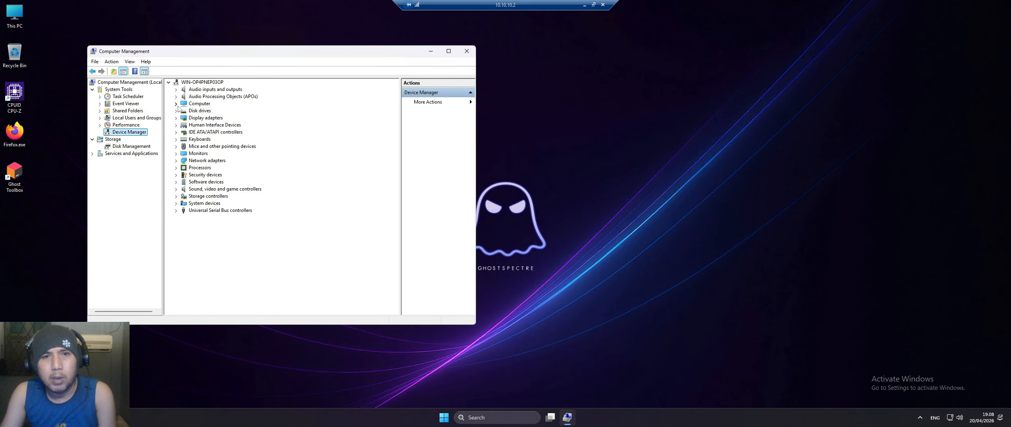
click(176, 118)
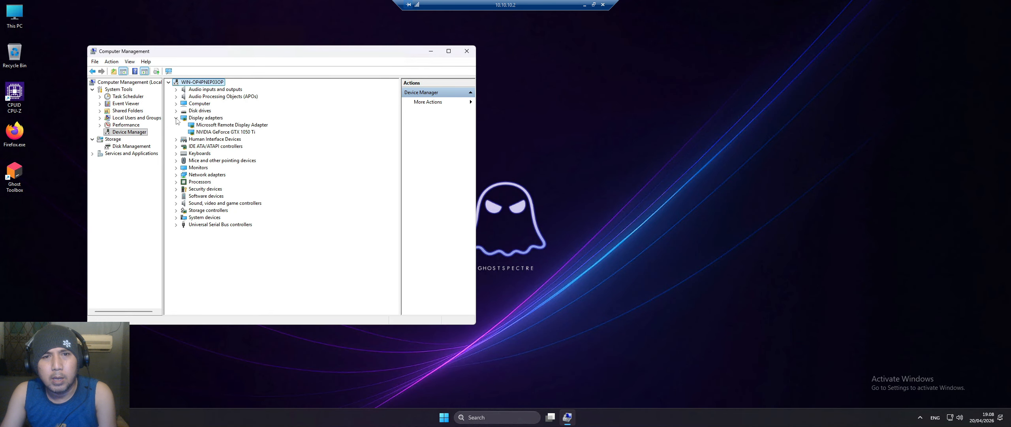
click(224, 133)
click(213, 120)
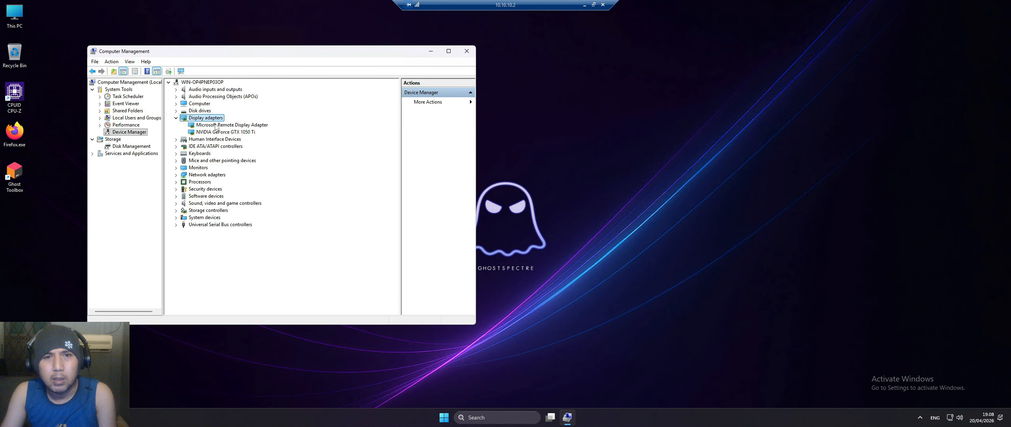
click(215, 125)
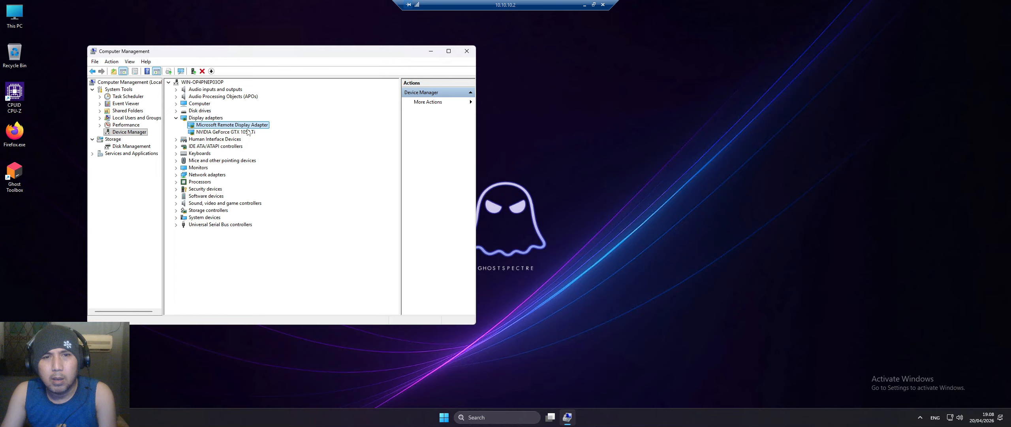
click(246, 132)
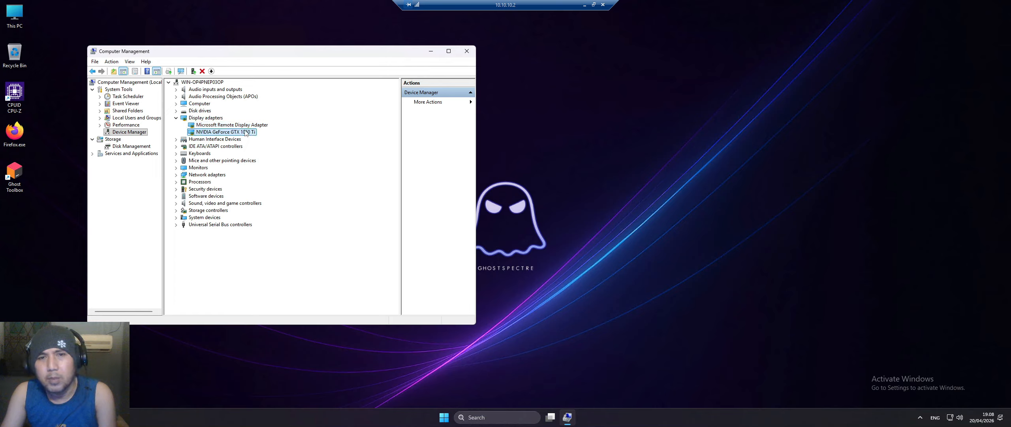
click(246, 125)
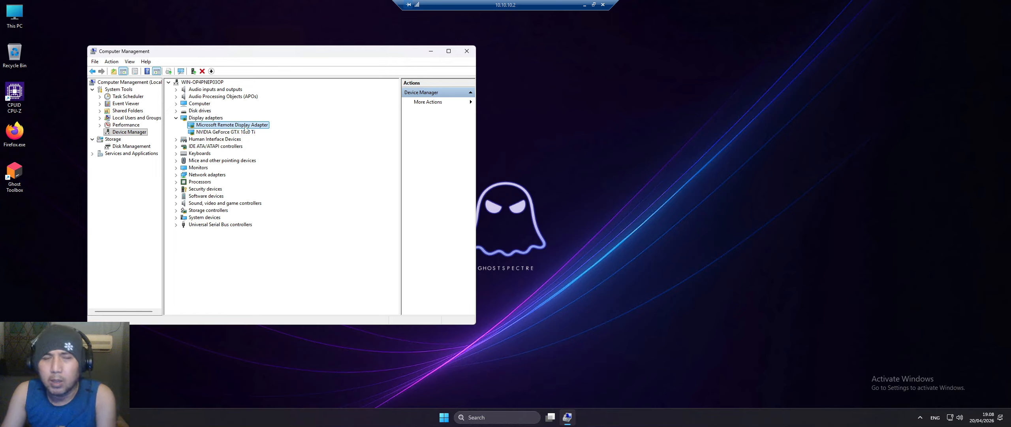
click(244, 132)
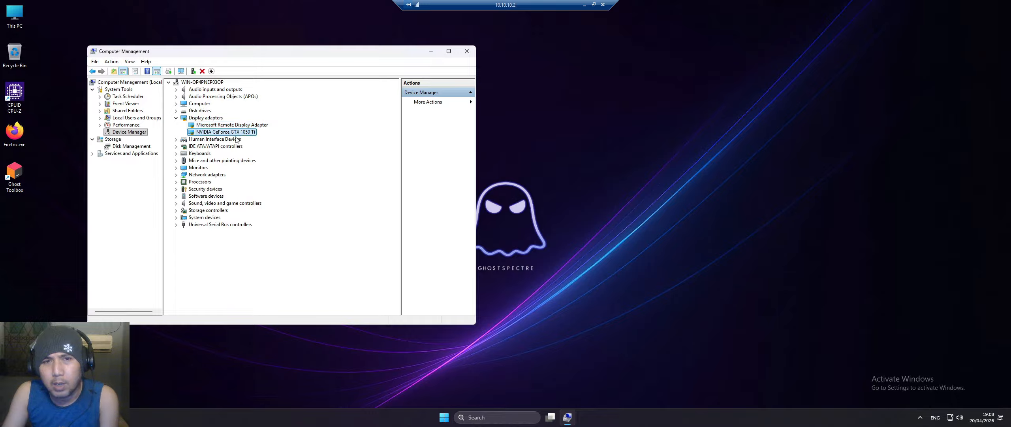
click(239, 126)
click(218, 133)
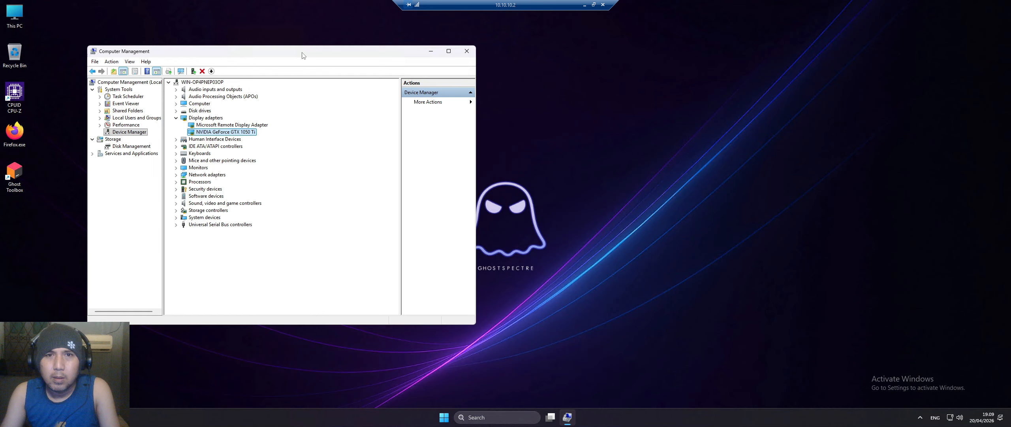
- Move Computer Management to the right side of the screen and make it narrower
drag(303, 52, 820, 62)
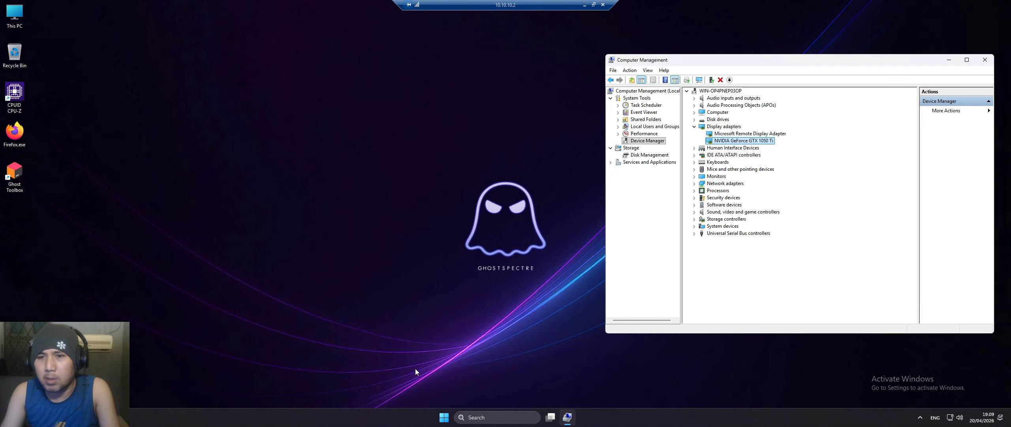
click(444, 417)
mouse_move(750, 60)
mouse_down()
mouse_move(766, 62)
mouse_move(755, 66)
mouse_up()
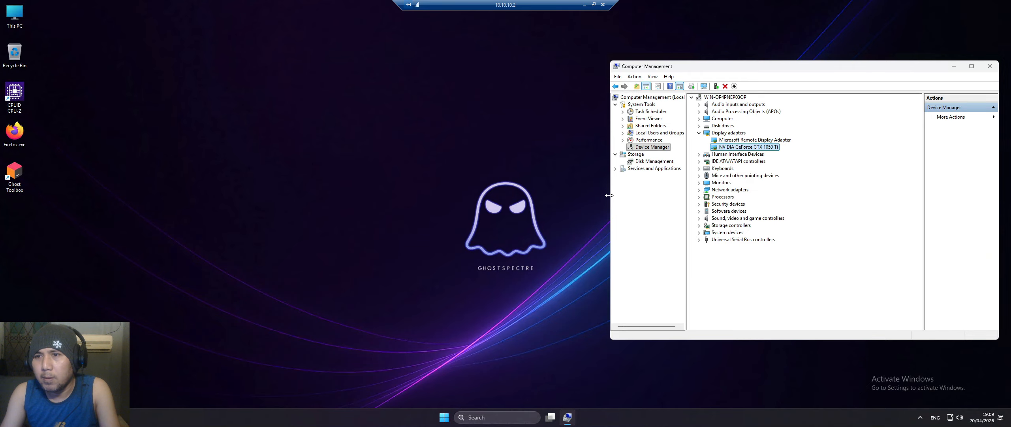
drag(610, 196, 664, 196)
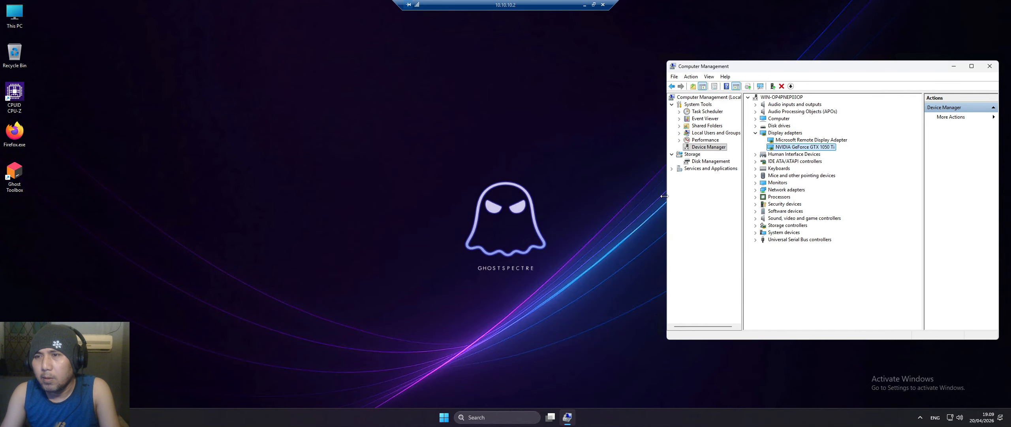
click(442, 415)
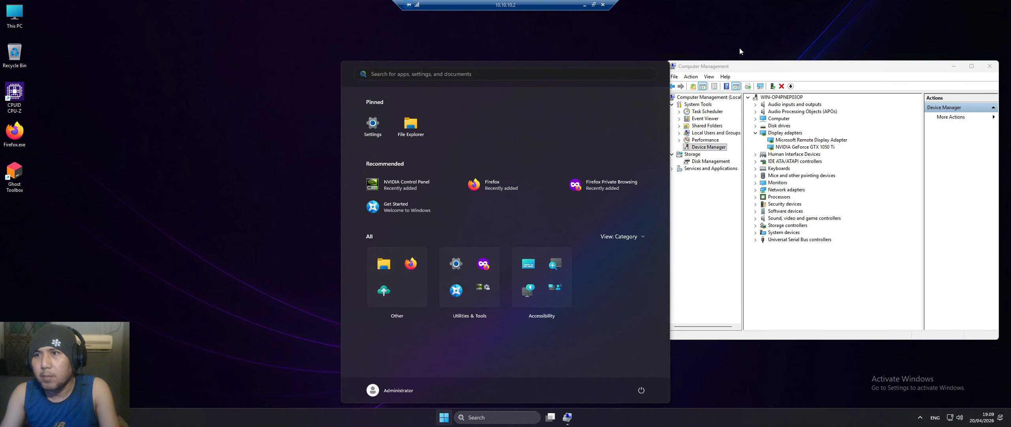
drag(743, 69, 749, 78)
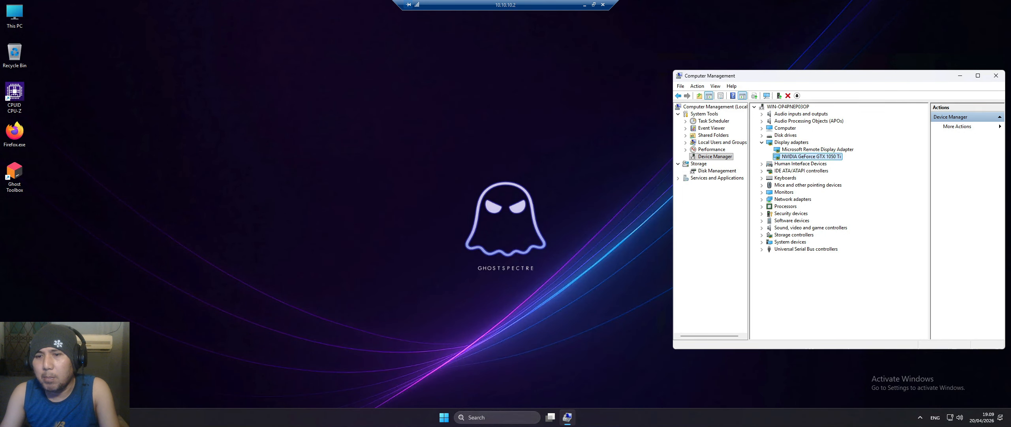
click(444, 420)
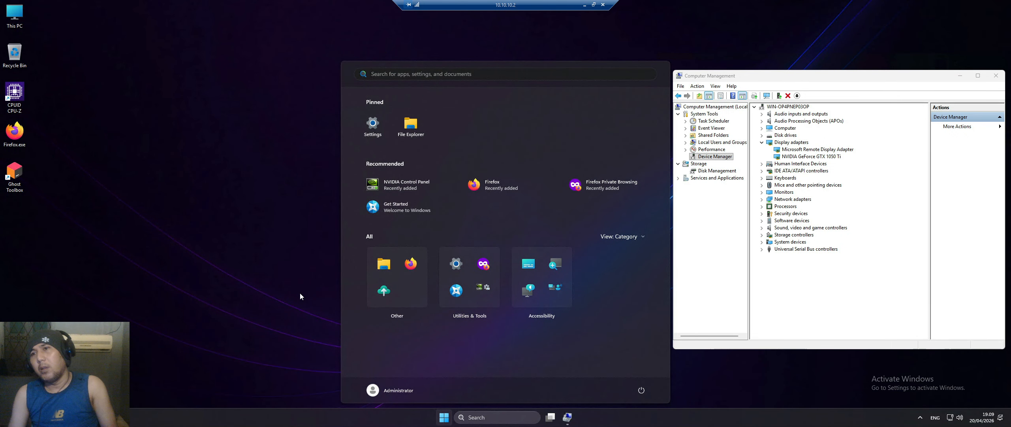
- Launch Task Manager on the left showing the GTX 1050 Ti GPU performance page
right_click(276, 424)
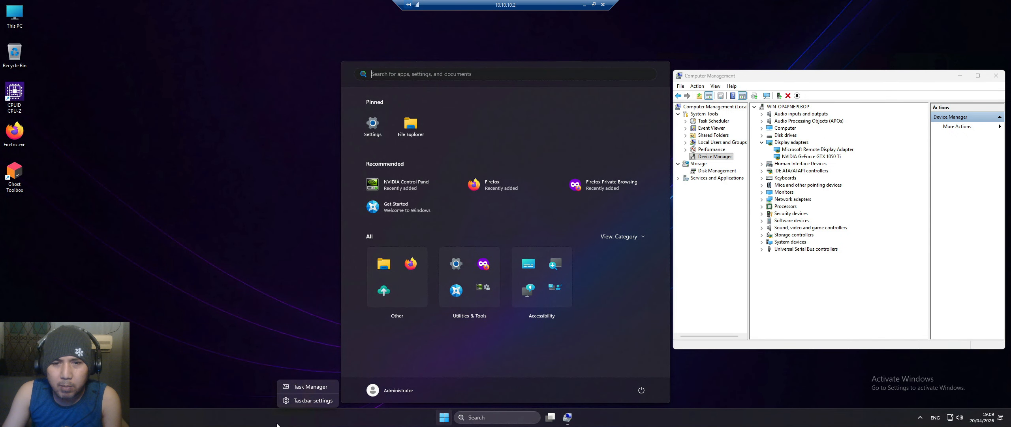
click(305, 388)
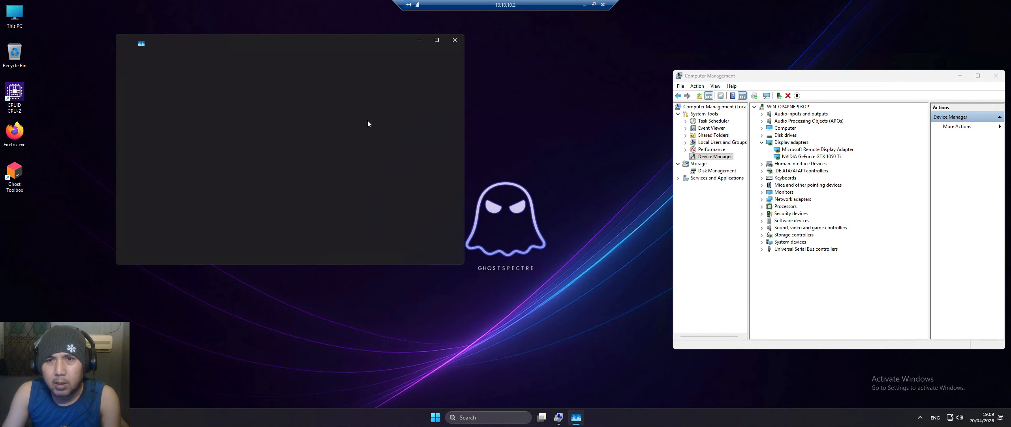
drag(360, 41, 250, 66)
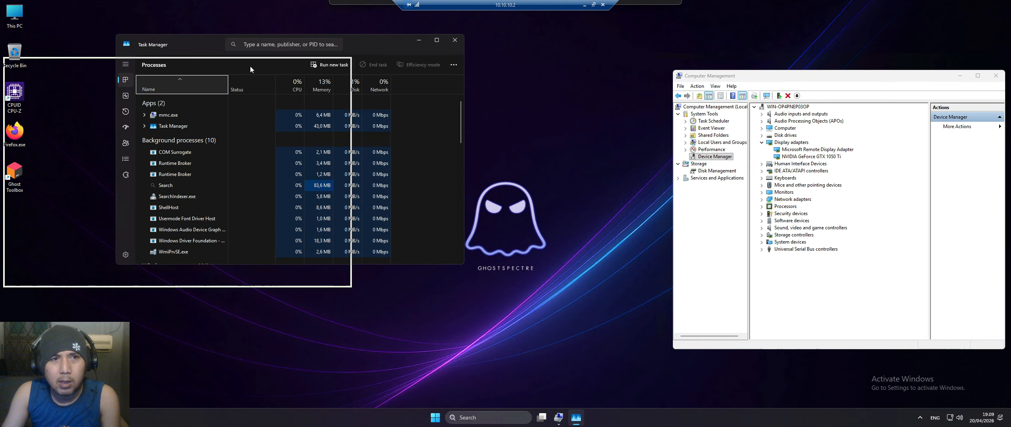
click(16, 120)
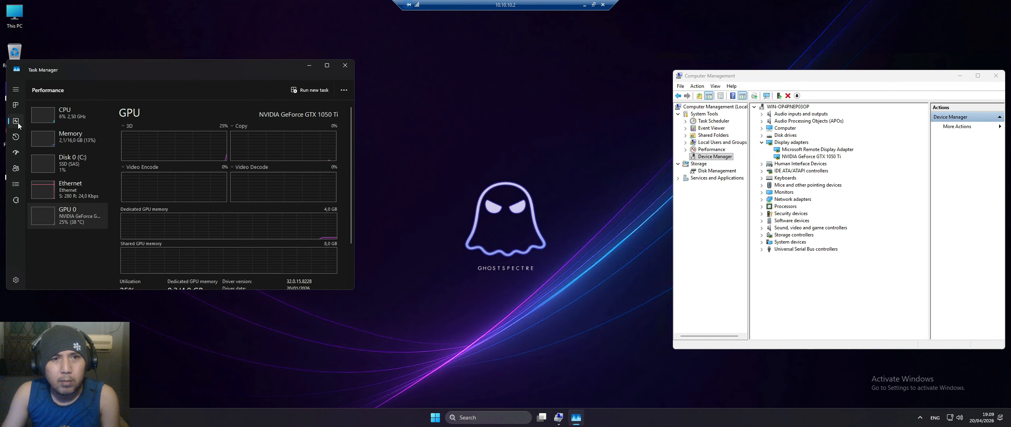
click(433, 419)
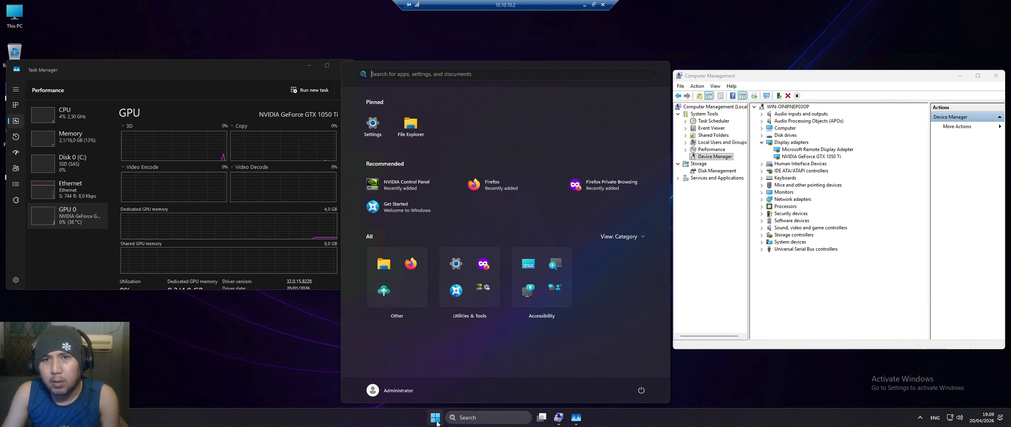